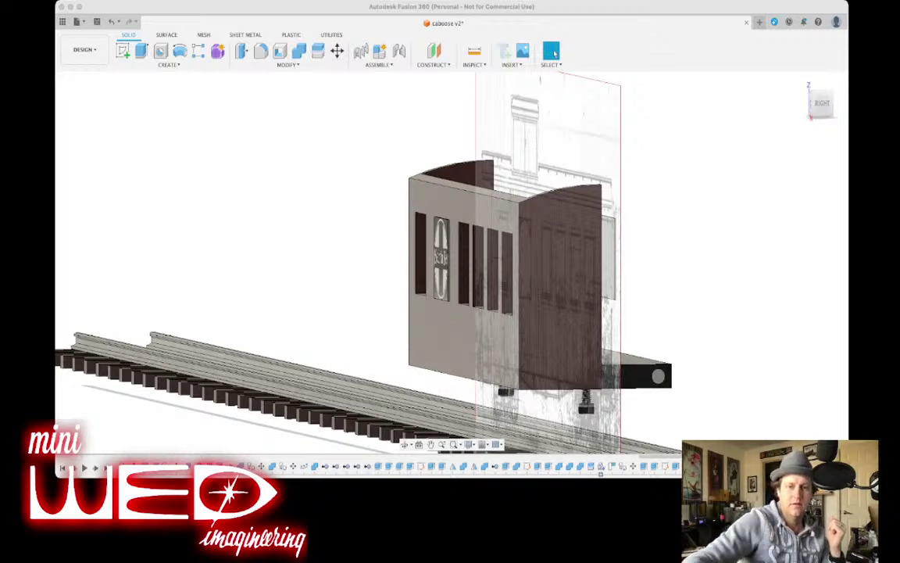
Copy the side window nearest the end wall, rotate the copy parallel to that wall, and shift it sideways in front of it.
{"action": "mouse_move", "coordinate": [452, 263]}
{"action": "middle_mouse_down", "text": "shift"}
{"action": "mouse_move", "coordinate": [522, 283]}
{"action": "mouse_move", "coordinate": [600, 258]}
{"action": "mouse_move", "coordinate": [558, 269]}
{"action": "mouse_move", "coordinate": [367, 274]}
{"action": "mouse_move", "coordinate": [325, 301]}
{"action": "middle_mouse_up", "text": "shift"}
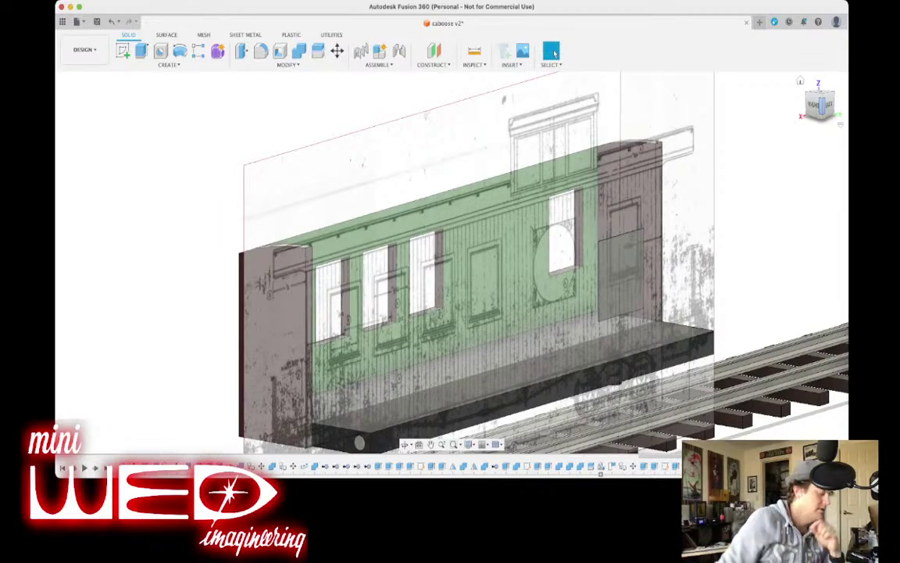
{"action": "mouse_move", "coordinate": [451, 262]}
{"action": "middle_mouse_down", "text": "shift"}
{"action": "mouse_move", "coordinate": [539, 262]}
{"action": "mouse_move", "coordinate": [324, 262]}
{"action": "mouse_move", "coordinate": [452, 260]}
{"action": "middle_mouse_up", "text": "shift"}
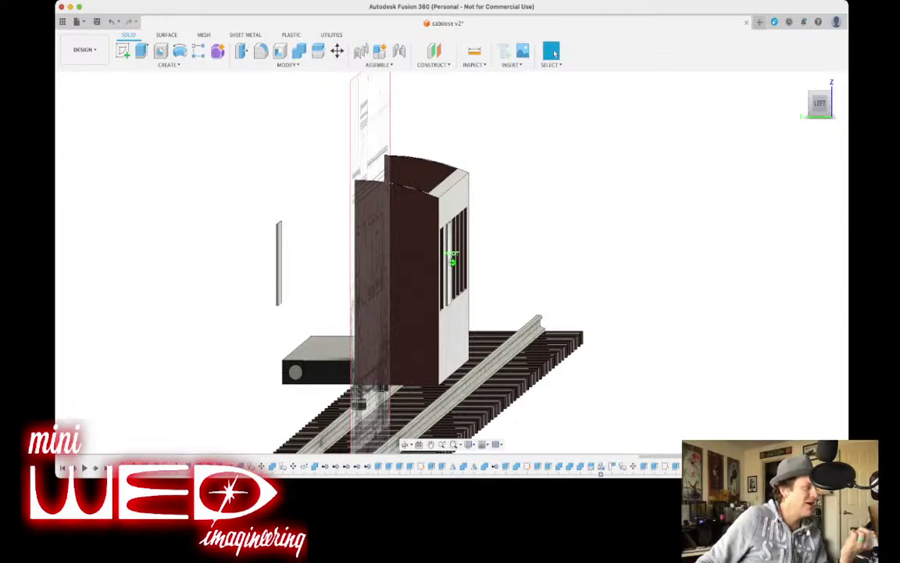
{"action": "mouse_move", "coordinate": [452, 260]}
{"action": "middle_mouse_down", "text": "shift"}
{"action": "mouse_move", "coordinate": [434, 260]}
{"action": "mouse_move", "coordinate": [469, 256]}
{"action": "middle_mouse_up", "text": "shift"}
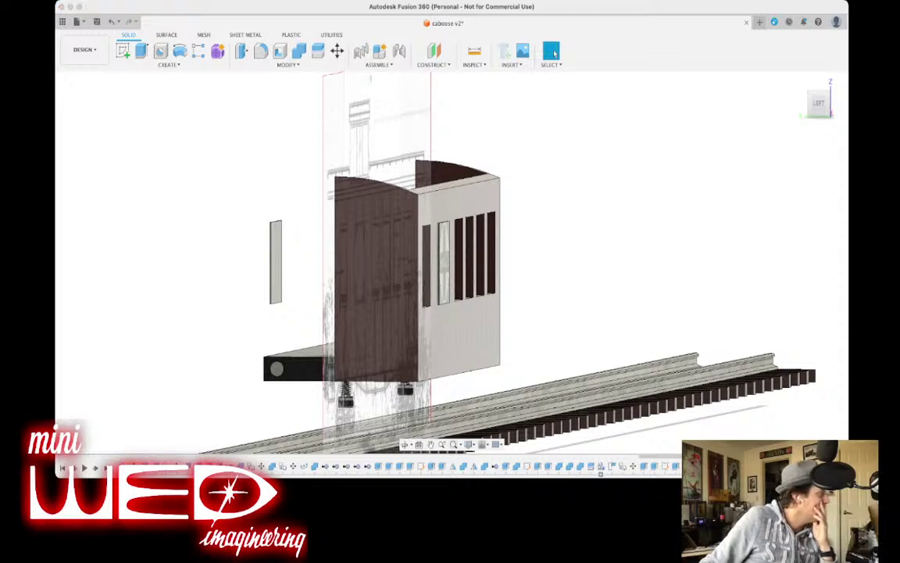
{"action": "left_click_drag", "start_coordinate": [818, 103], "coordinate": [793, 116]}
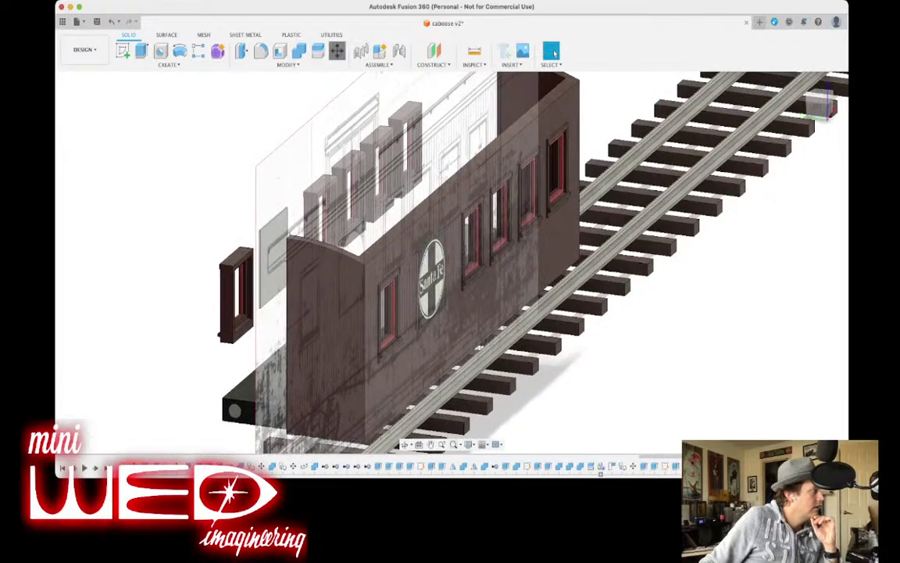
{"action": "key", "text": "m"}
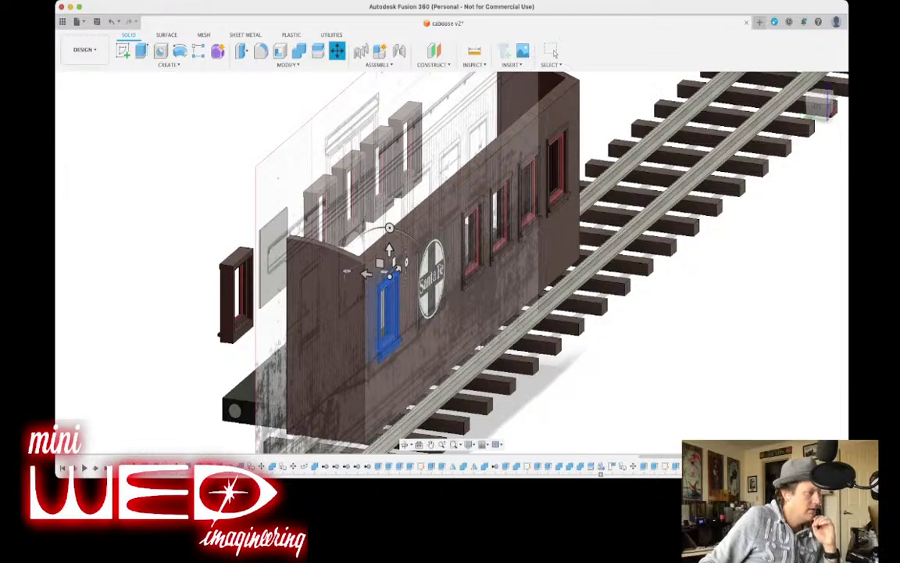
{"action": "left_click_drag", "start_coordinate": [818, 107], "coordinate": [825, 126]}
{"action": "middle_click_drag", "start_coordinate": [469, 328], "coordinate": [564, 250]}
{"action": "left_click_drag", "start_coordinate": [488, 254], "coordinate": [470, 314]}
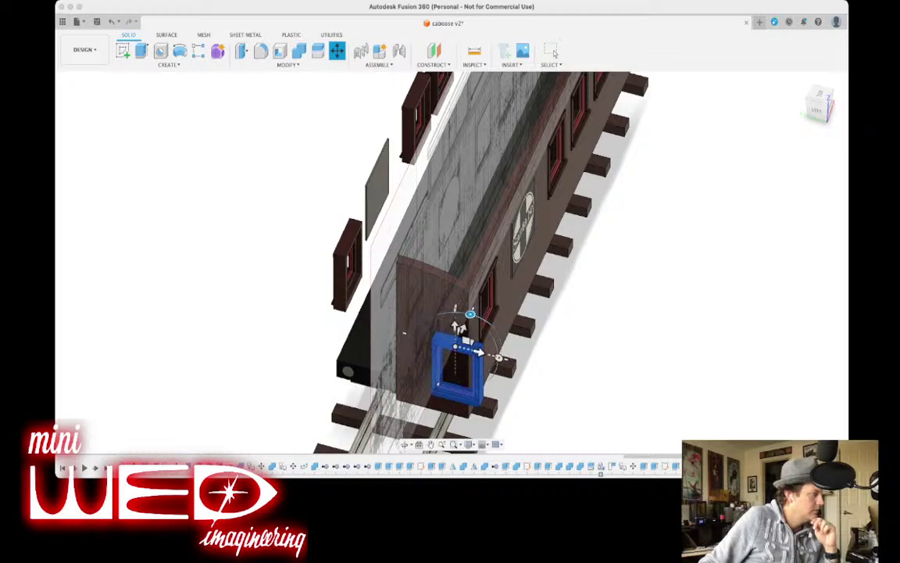
{"action": "left_click_drag", "start_coordinate": [478, 352], "coordinate": [451, 344]}
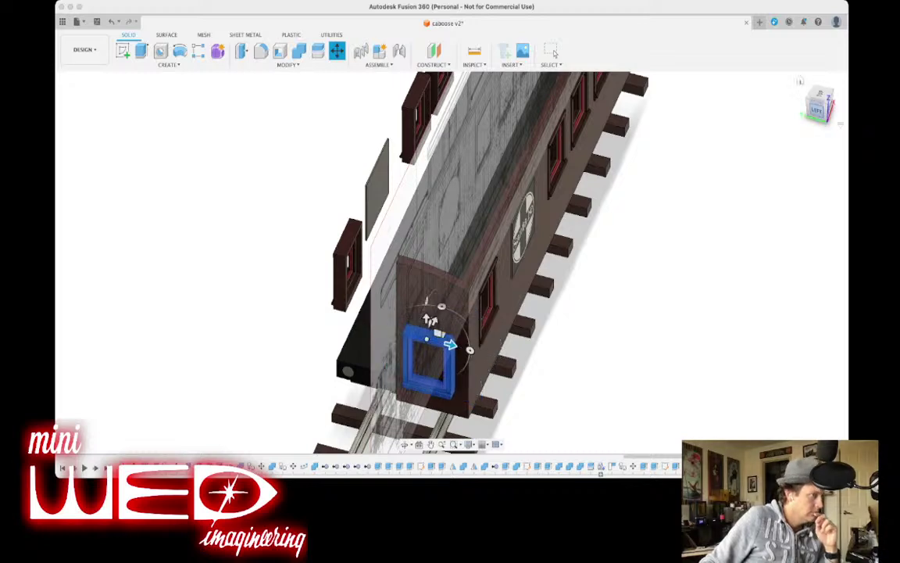
Move the window copy lengthwise into the end wall, with an offset of about 0.447.
{"action": "left_click", "coordinate": [819, 95]}
{"action": "middle_click_drag", "start_coordinate": [547, 367], "coordinate": [555, 239]}
{"action": "left_click_drag", "start_coordinate": [498, 312], "coordinate": [498, 268]}
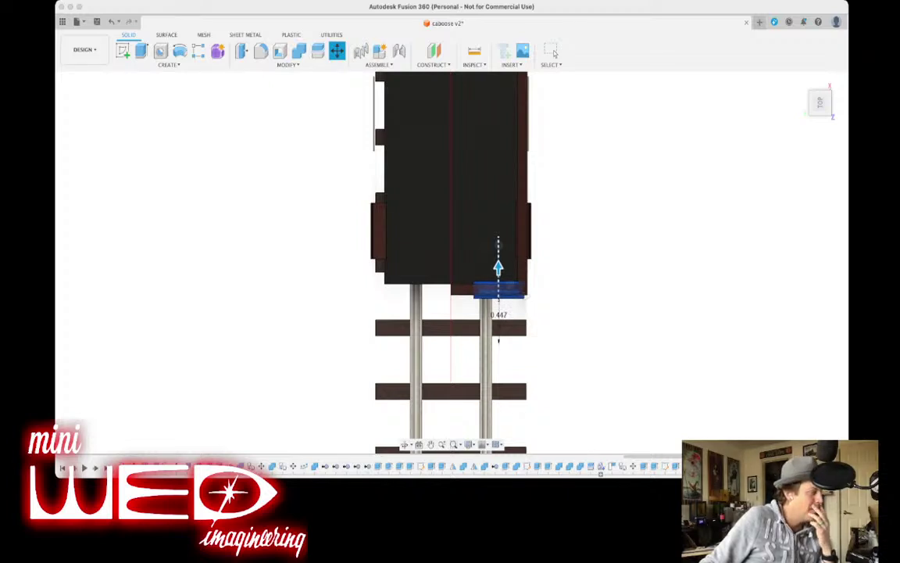
{"action": "left_click_drag", "start_coordinate": [497, 268], "coordinate": [497, 268]}
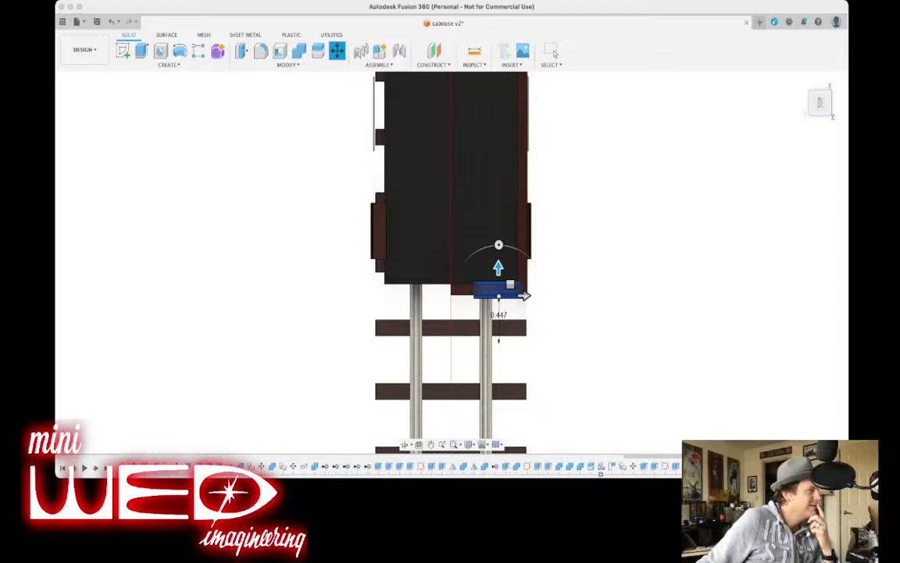
Nudge the window copy slightly towards the middle of the end wall and finish the move.
{"action": "left_click_drag", "start_coordinate": [826, 111], "coordinate": [814, 65]}
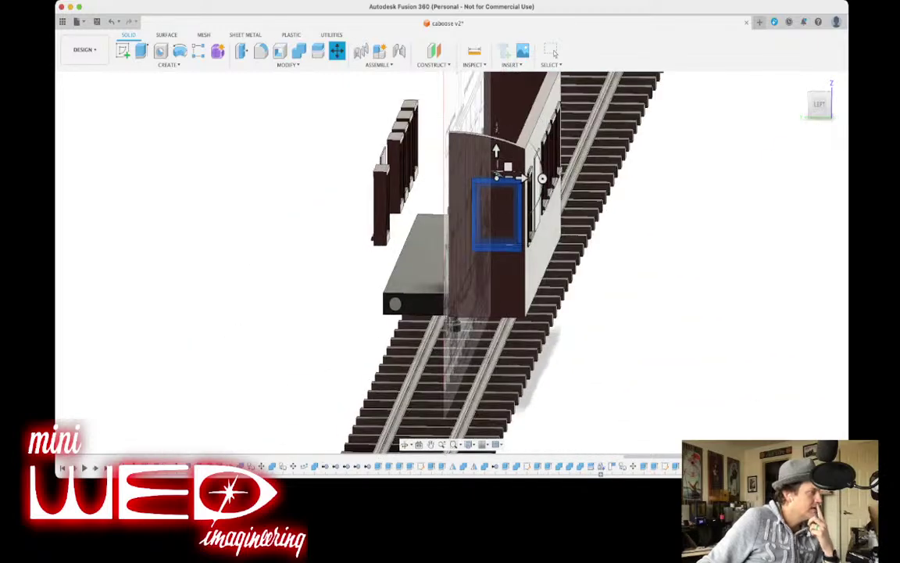
{"action": "left_click_drag", "start_coordinate": [523, 178], "coordinate": [519, 178]}
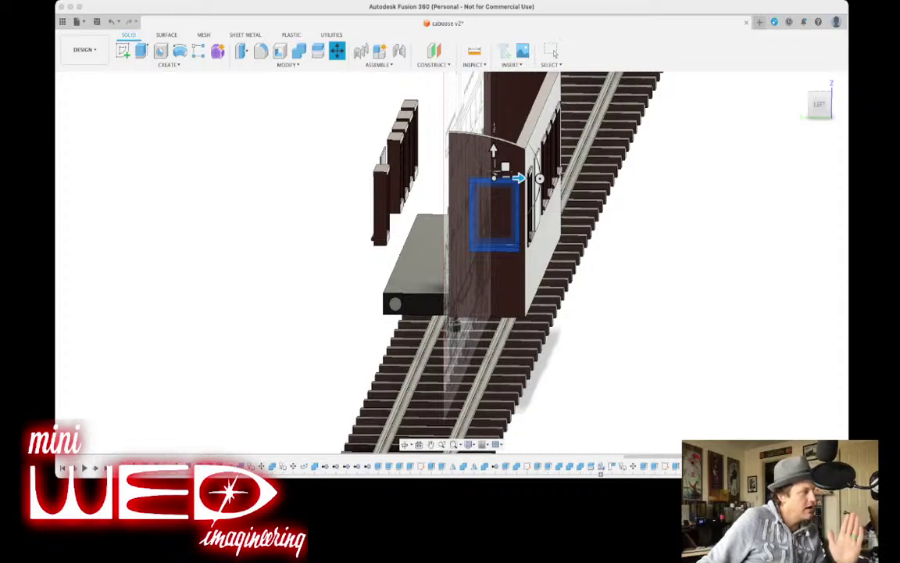
{"action": "left_click_drag", "start_coordinate": [819, 104], "coordinate": [788, 97]}
{"action": "middle_click_drag", "start_coordinate": [376, 249], "coordinate": [519, 244], "text": "shift"}
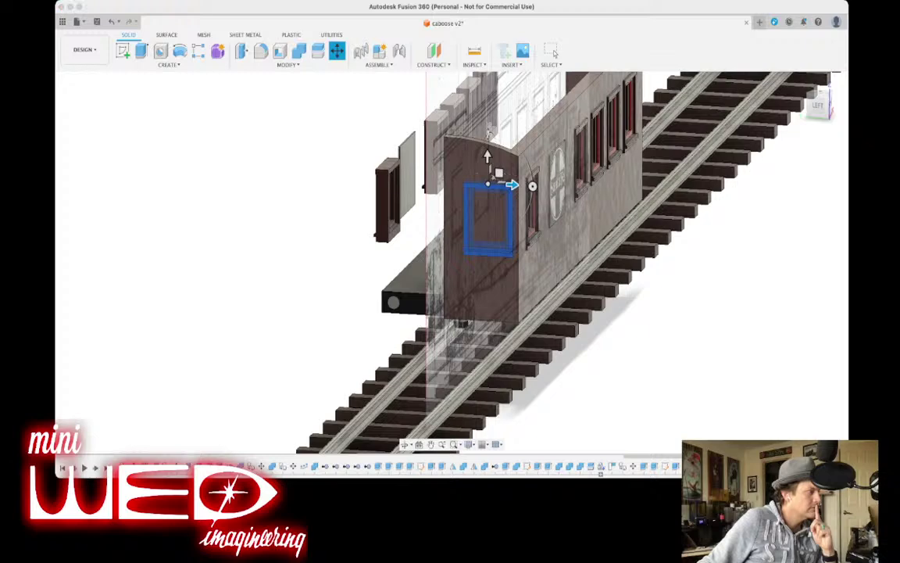
{"action": "left_click", "coordinate": [553, 52]}
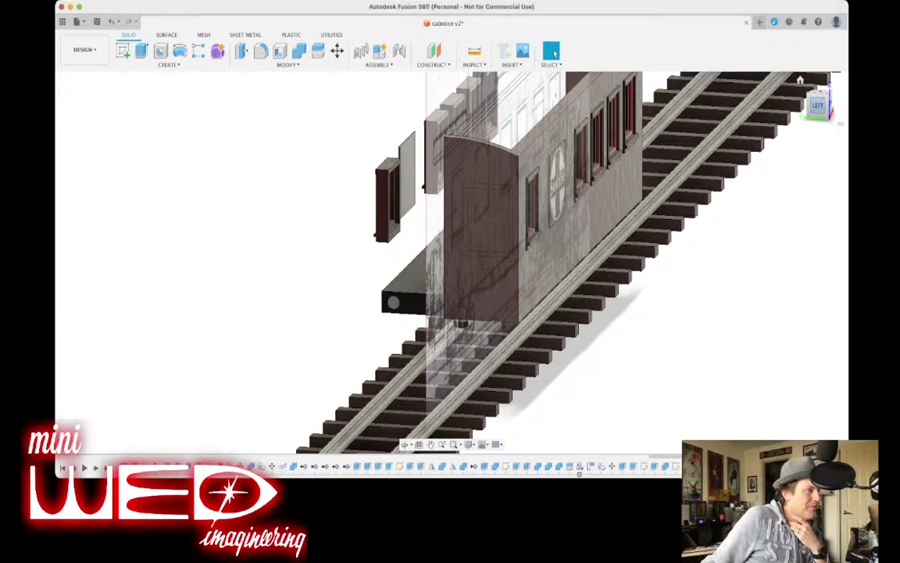
Create a sketch on the horizontal ground plane beneath the caboose.
{"action": "left_click", "coordinate": [819, 105]}
{"action": "mouse_move", "coordinate": [818, 105]}
{"action": "left_mouse_down"}
{"action": "mouse_move", "coordinate": [775, 105]}
{"action": "mouse_move", "coordinate": [797, 111]}
{"action": "left_mouse_up"}
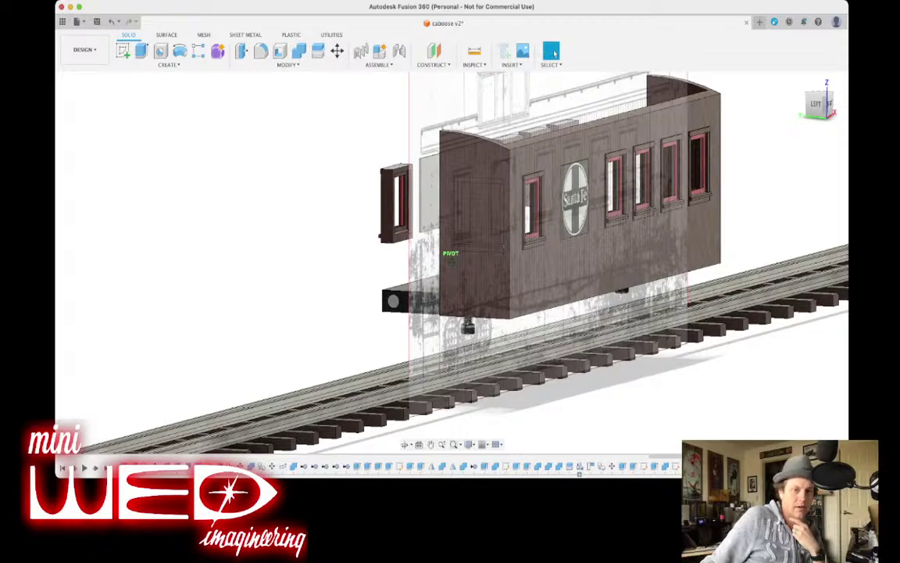
{"action": "left_click_drag", "start_coordinate": [814, 105], "coordinate": [815, 113]}
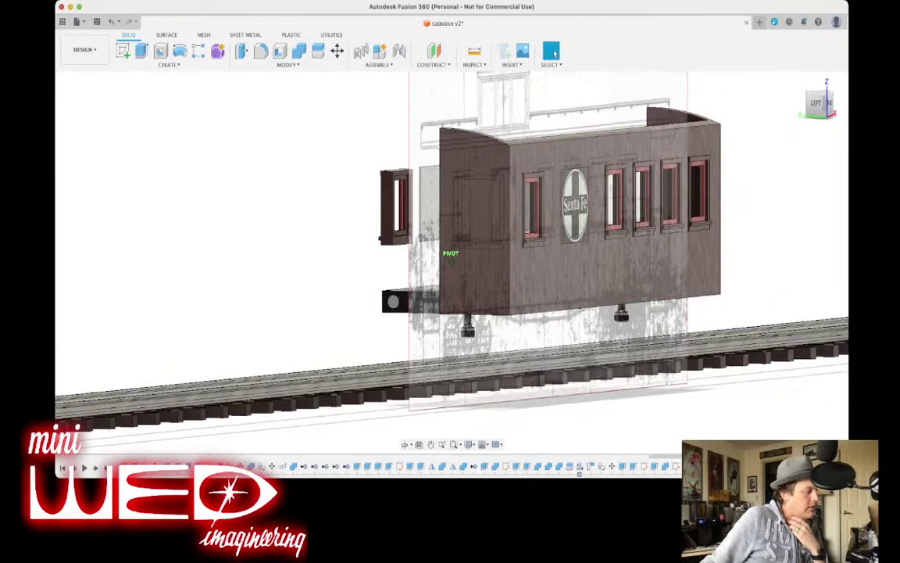
{"action": "middle_click_drag", "start_coordinate": [451, 264], "coordinate": [456, 339], "text": "shift"}
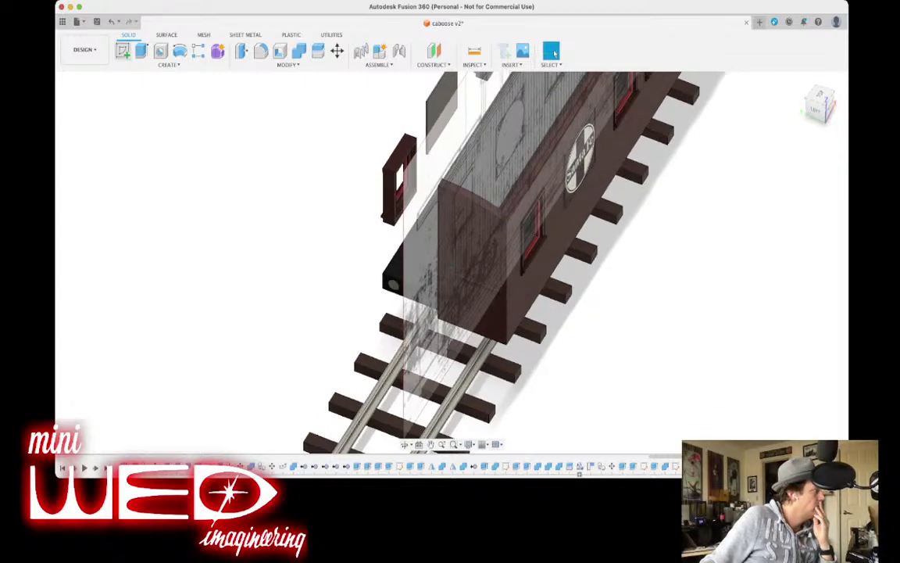
{"action": "left_click", "coordinate": [123, 51]}
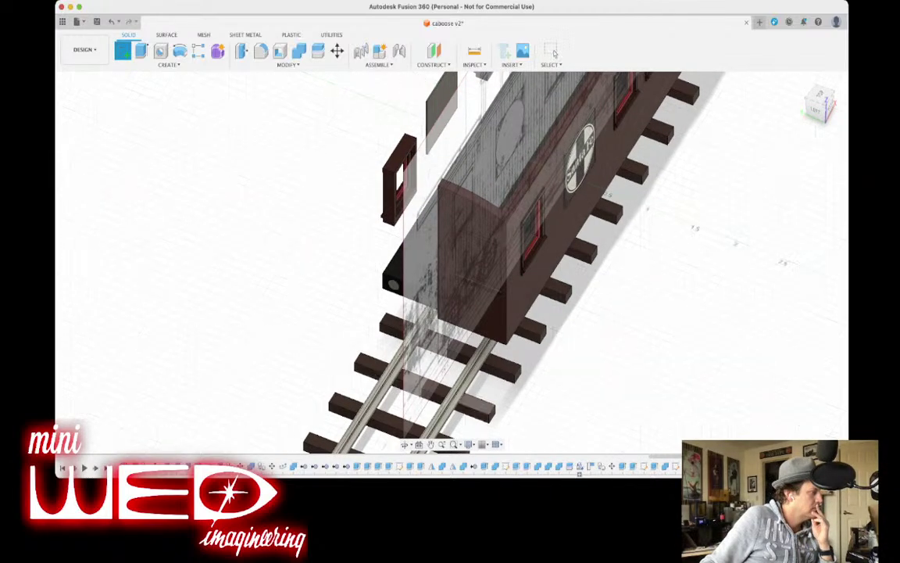
{"action": "left_click", "coordinate": [503, 364]}
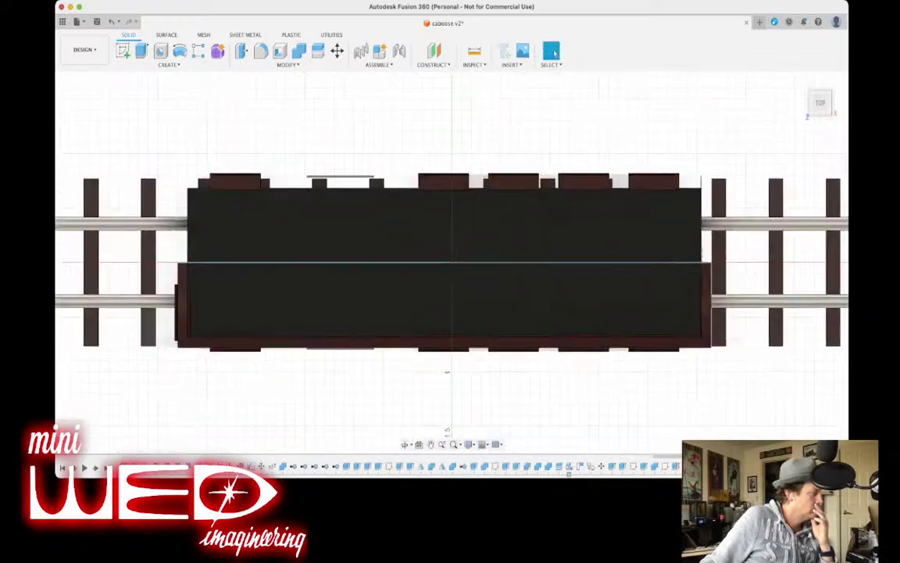
Sketch a closed triangle beside the track near the caboose's end, with its long side diagonal to the rails, and finish the sketch.
{"action": "mouse_move", "coordinate": [503, 364]}
{"action": "middle_mouse_down"}
{"action": "mouse_move", "coordinate": [659, 252]}
{"action": "mouse_move", "coordinate": [709, 182]}
{"action": "middle_mouse_up"}
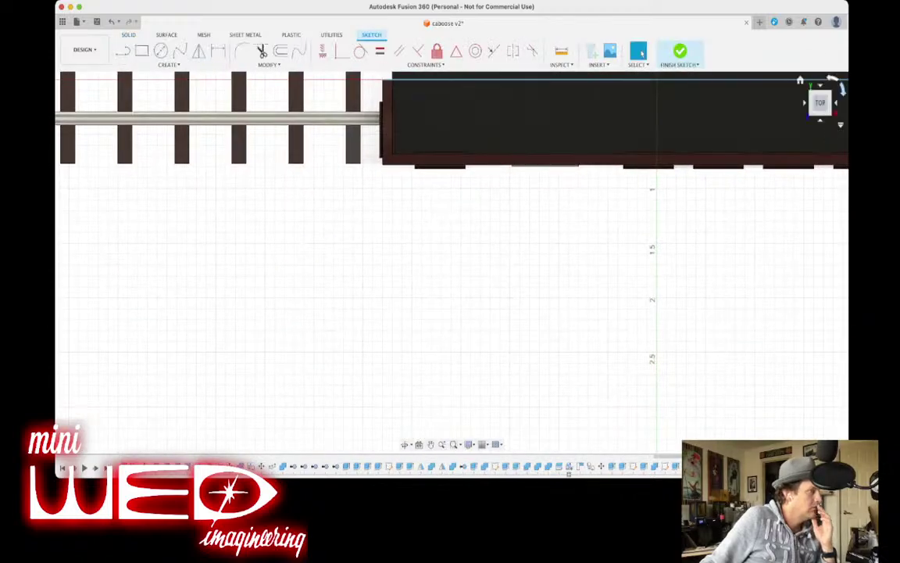
{"action": "left_click_drag", "start_coordinate": [820, 103], "coordinate": [839, 80]}
{"action": "mouse_move", "coordinate": [500, 235]}
{"action": "middle_mouse_down", "text": "shift"}
{"action": "mouse_move", "coordinate": [457, 248]}
{"action": "mouse_move", "coordinate": [462, 227]}
{"action": "mouse_move", "coordinate": [563, 326]}
{"action": "mouse_move", "coordinate": [548, 313]}
{"action": "middle_mouse_up", "text": "shift"}
{"action": "middle_click_drag", "start_coordinate": [448, 246], "coordinate": [437, 244], "text": "shift"}
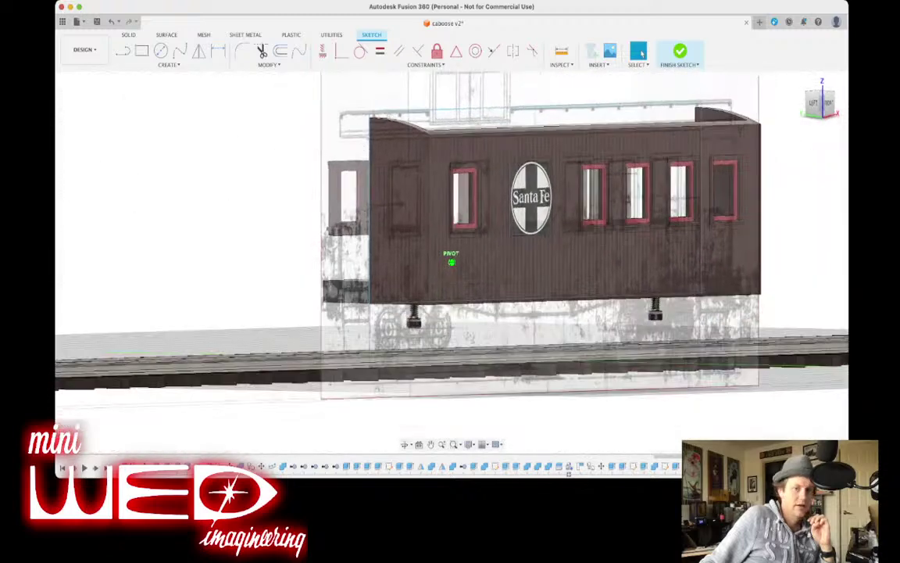
{"action": "middle_click_drag", "start_coordinate": [452, 262], "coordinate": [501, 336], "text": "shift"}
{"action": "left_click", "coordinate": [123, 51]}
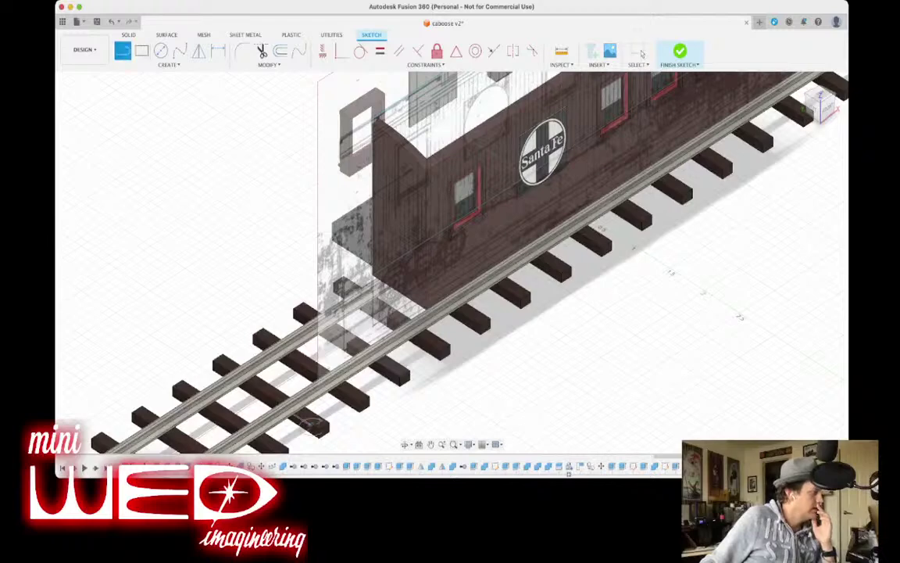
{"action": "left_click", "coordinate": [311, 422]}
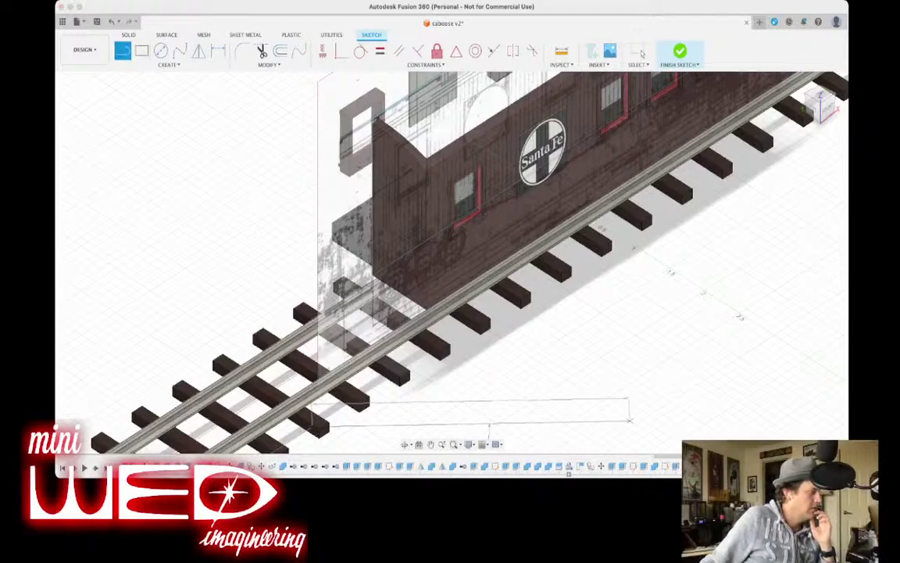
{"action": "middle_click_drag", "start_coordinate": [631, 420], "coordinate": [655, 298]}
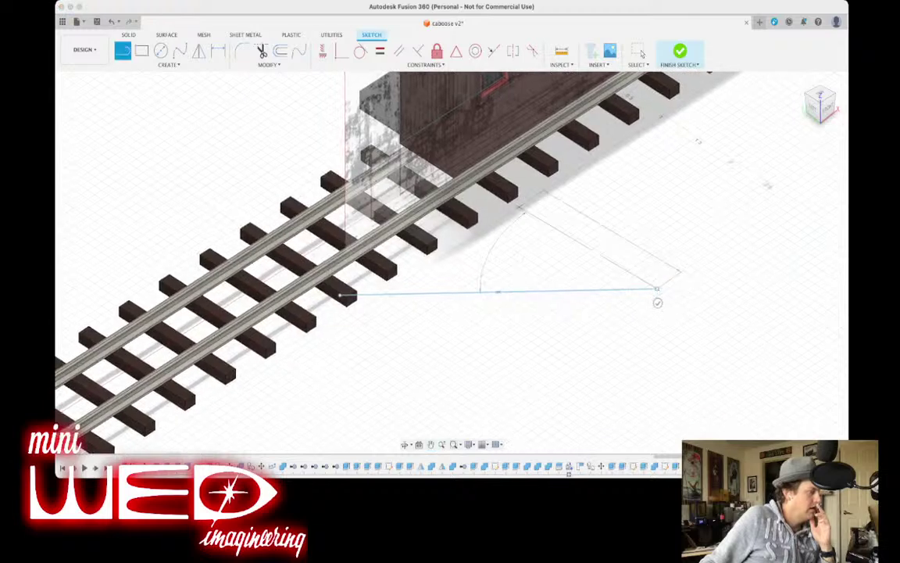
{"action": "left_click", "coordinate": [498, 212]}
{"action": "left_click", "coordinate": [340, 295]}
{"action": "left_click", "coordinate": [680, 51]}
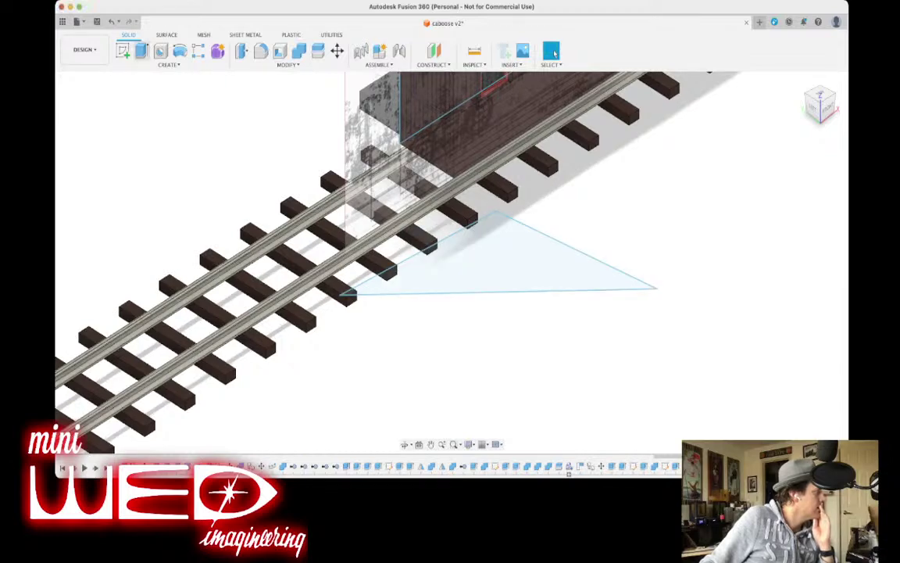
Extrude the triangle upwards into a separate block that ends just below the caboose floor.
{"action": "left_click", "coordinate": [142, 50]}
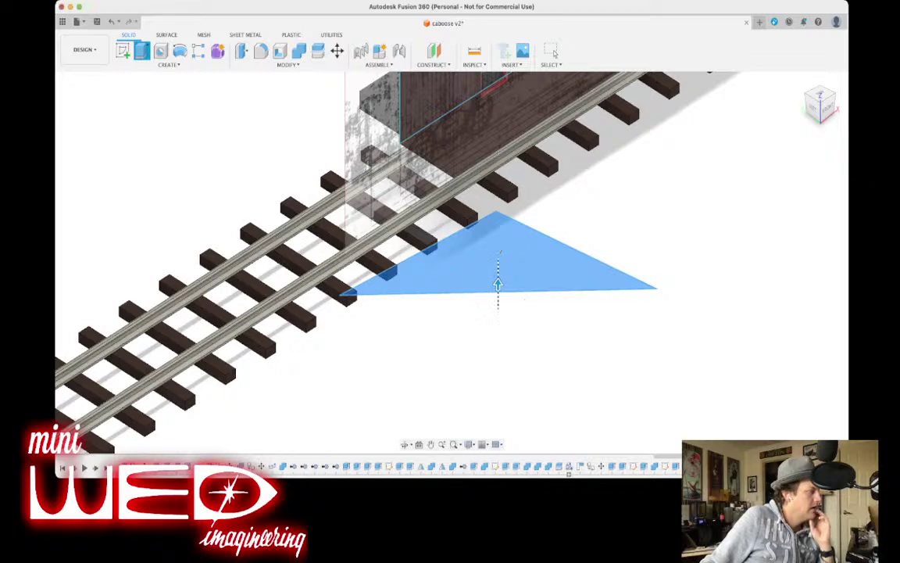
{"action": "left_click_drag", "start_coordinate": [498, 283], "coordinate": [497, 243]}
{"action": "left_click", "coordinate": [828, 107]}
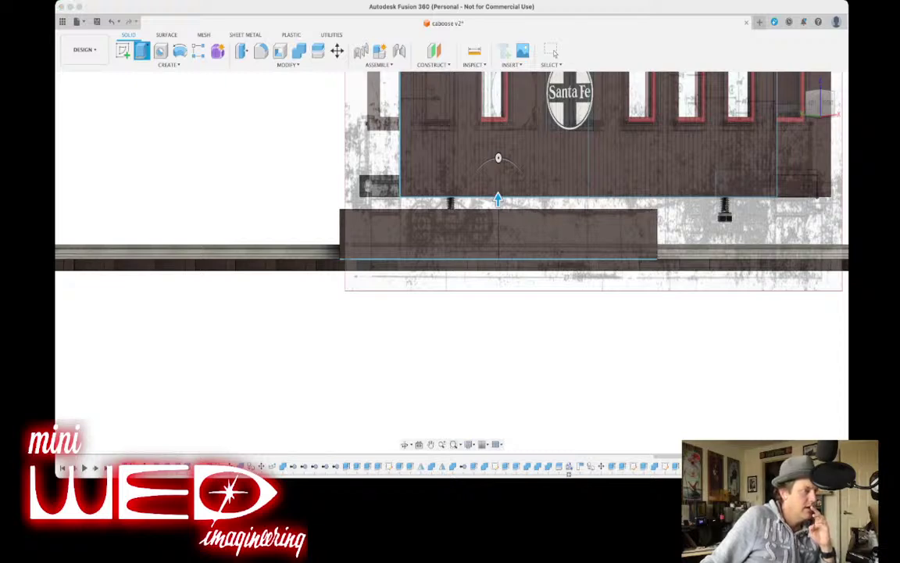
{"action": "left_click", "coordinate": [553, 52]}
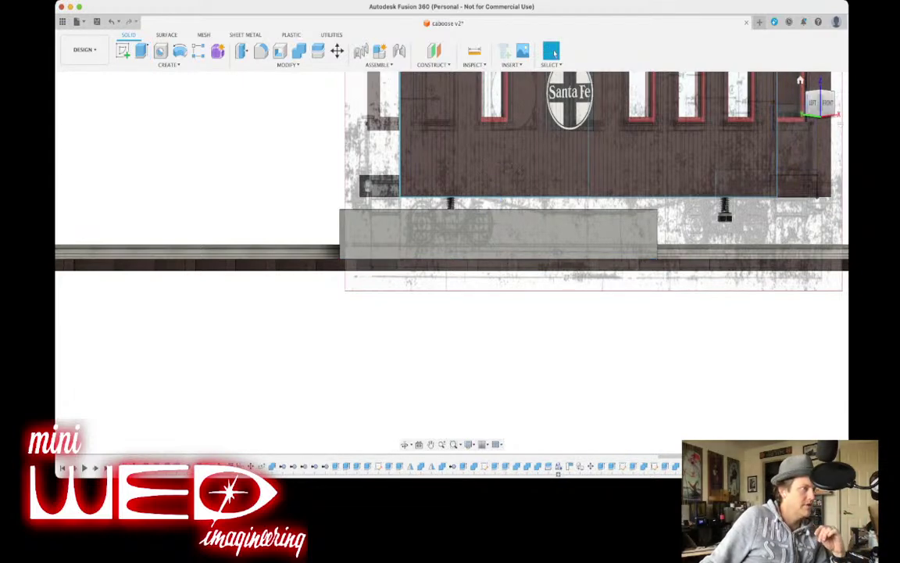
Place the red caboose photo as a canvas on the block's diagonal face and enlarge it beyond the face.
{"action": "left_click_drag", "start_coordinate": [821, 103], "coordinate": [846, 112]}
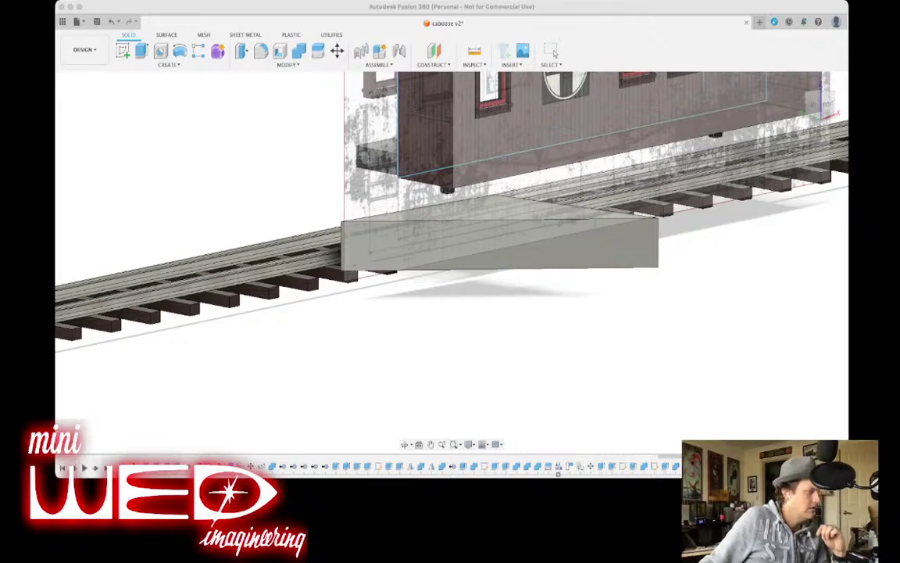
{"action": "left_click", "coordinate": [500, 244]}
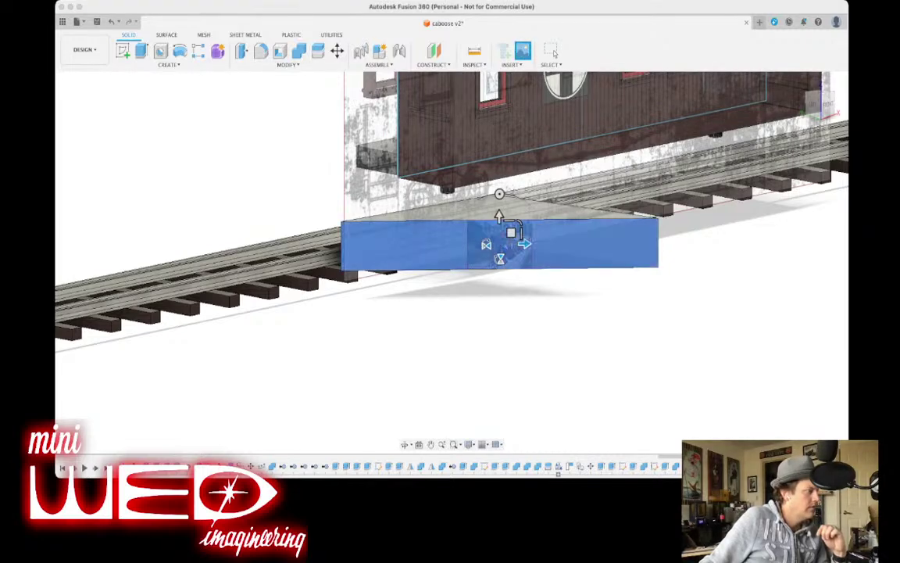
{"action": "left_click_drag", "start_coordinate": [520, 223], "coordinate": [572, 167]}
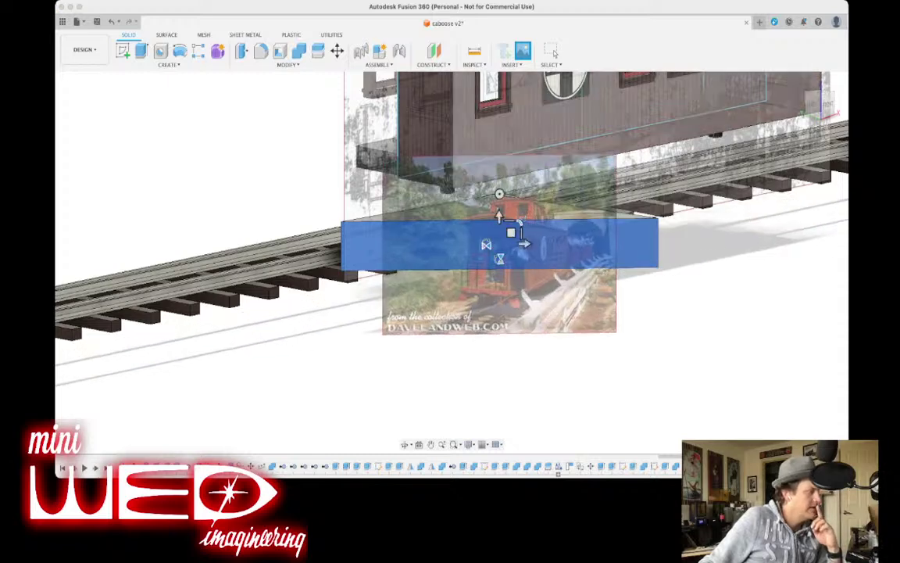
Scale the photo canvas up further and move it over the end of the caboose model.
{"action": "middle_click_drag", "start_coordinate": [629, 238], "coordinate": [622, 271], "text": "shift"}
{"action": "scroll", "coordinate": [632, 166], "scroll_direction": "down", "scroll_amount": 4}
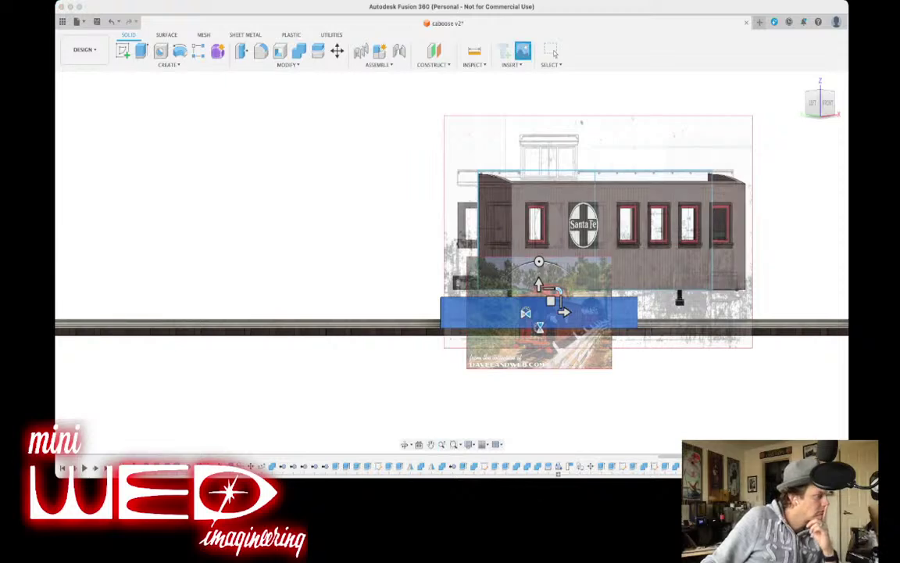
{"action": "left_click_drag", "start_coordinate": [557, 290], "coordinate": [577, 269]}
{"action": "left_click_drag", "start_coordinate": [550, 300], "coordinate": [524, 214]}
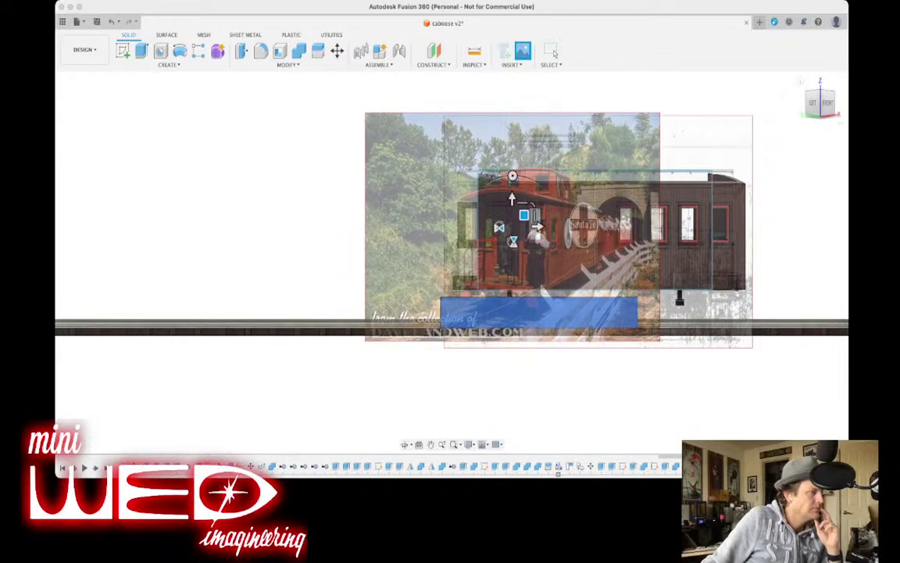
Resize and shift the photo canvas so the photographed caboose roughly overlaps the end and side of the model.
{"action": "mouse_move", "coordinate": [452, 263]}
{"action": "middle_mouse_down", "text": "shift"}
{"action": "mouse_move", "coordinate": [456, 311]}
{"action": "mouse_move", "coordinate": [453, 267]}
{"action": "middle_mouse_up", "text": "shift"}
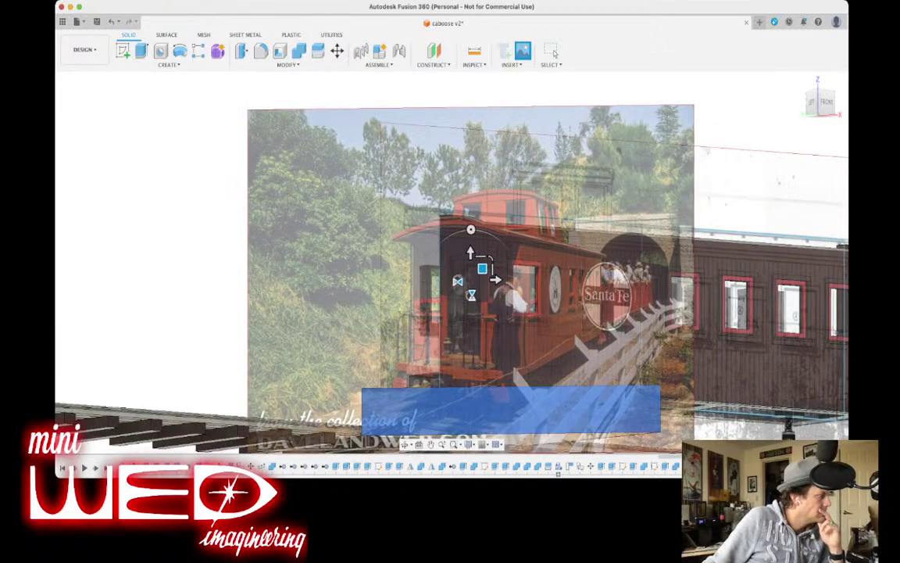
{"action": "mouse_move", "coordinate": [482, 268]}
{"action": "left_mouse_down"}
{"action": "mouse_move", "coordinate": [482, 235]}
{"action": "mouse_move", "coordinate": [488, 270]}
{"action": "left_mouse_up"}
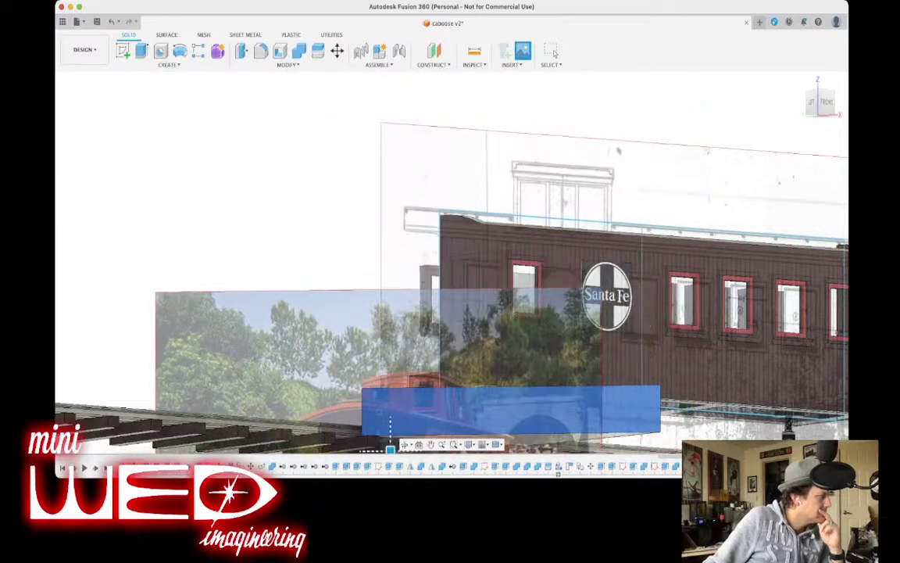
{"action": "left_click_drag", "start_coordinate": [426, 221], "coordinate": [424, 243]}
{"action": "middle_click_drag", "start_coordinate": [451, 262], "coordinate": [502, 277], "text": "shift"}
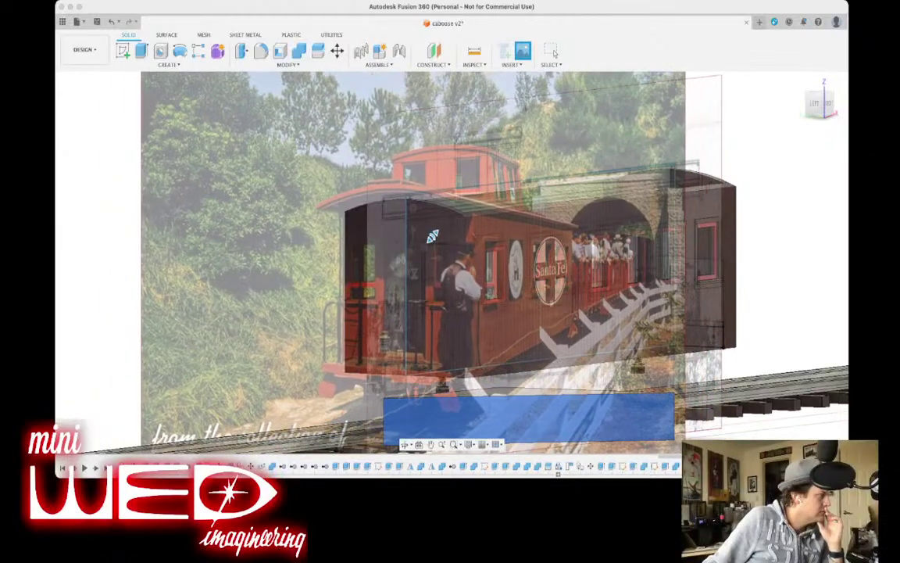
{"action": "left_click_drag", "start_coordinate": [433, 236], "coordinate": [432, 238]}
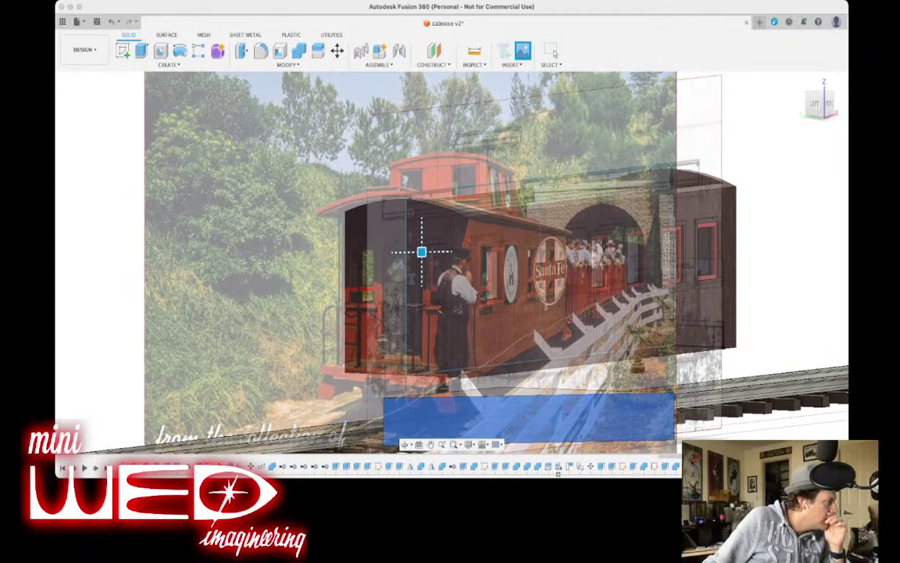
{"action": "left_click", "coordinate": [422, 251]}
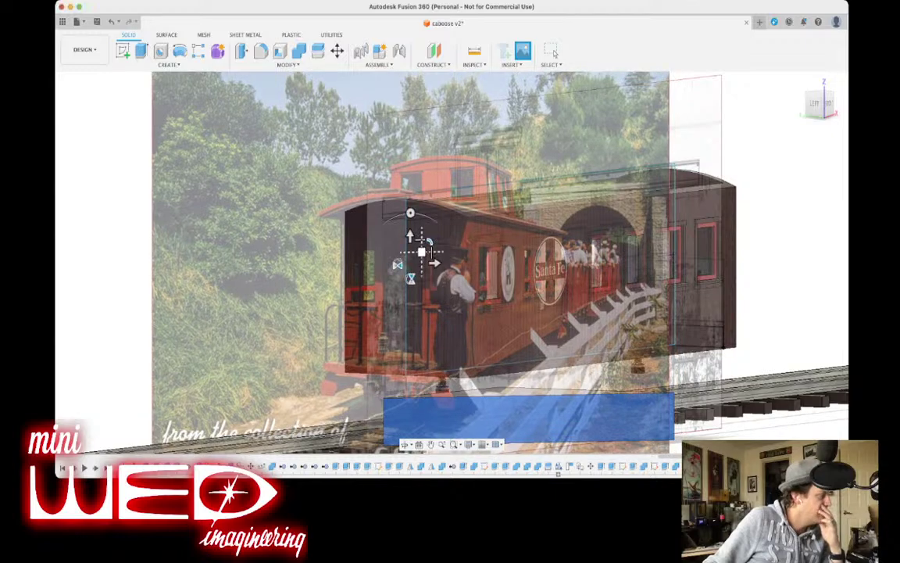
{"action": "mouse_move", "coordinate": [422, 252]}
{"action": "left_mouse_down"}
{"action": "mouse_move", "coordinate": [426, 263]}
{"action": "mouse_move", "coordinate": [416, 246]}
{"action": "mouse_move", "coordinate": [425, 252]}
{"action": "left_mouse_up"}
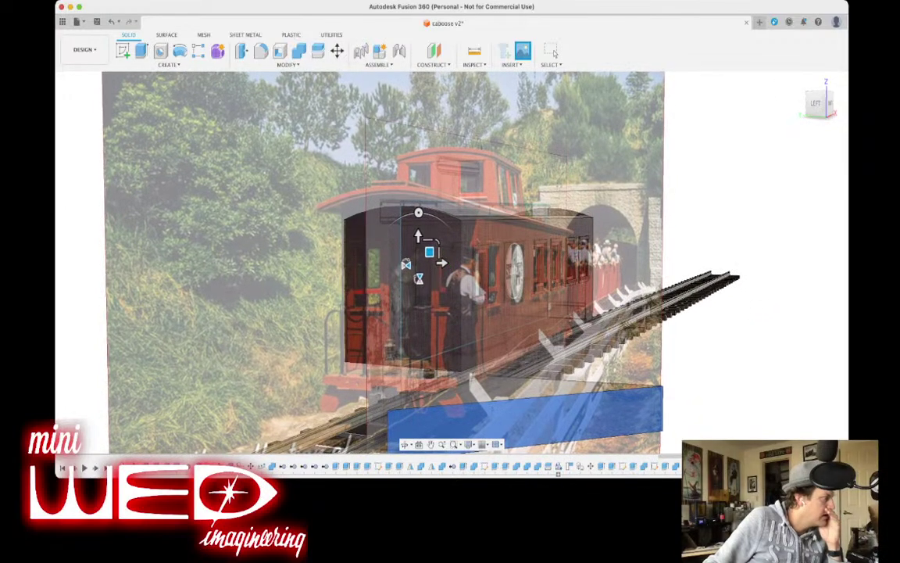
Fine-tune the photo canvas's scale and position to match the photographed caboose with the model's perspective, and finish the canvas.
{"action": "left_click_drag", "start_coordinate": [439, 240], "coordinate": [437, 241]}
{"action": "middle_click_drag", "start_coordinate": [451, 261], "coordinate": [451, 237], "text": "shift"}
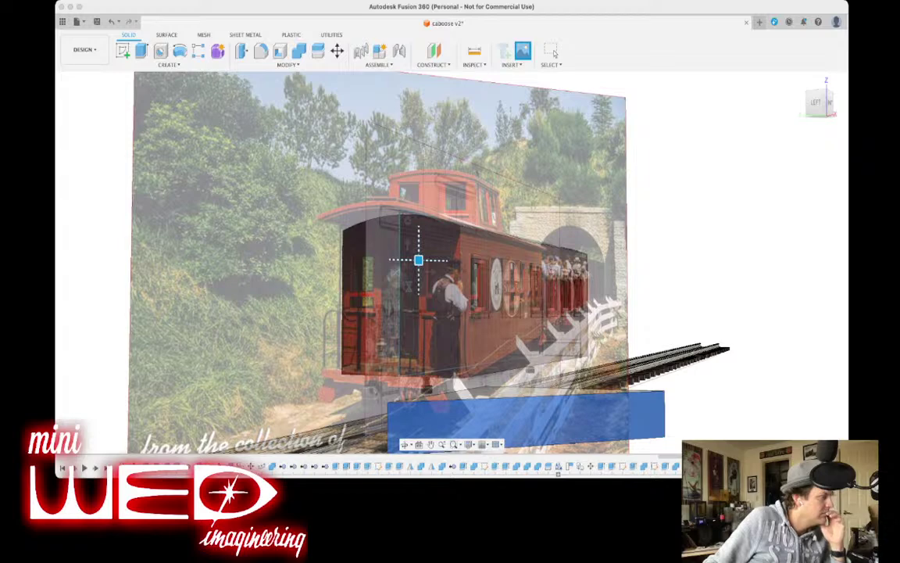
{"action": "left_click_drag", "start_coordinate": [419, 260], "coordinate": [419, 261]}
{"action": "left_click_drag", "start_coordinate": [817, 103], "coordinate": [817, 106]}
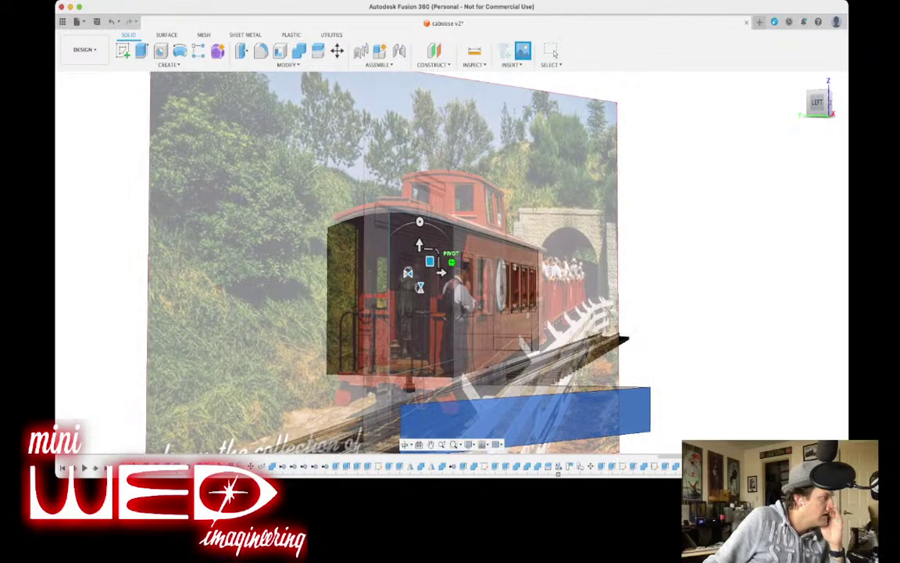
{"action": "left_click_drag", "start_coordinate": [436, 251], "coordinate": [419, 263]}
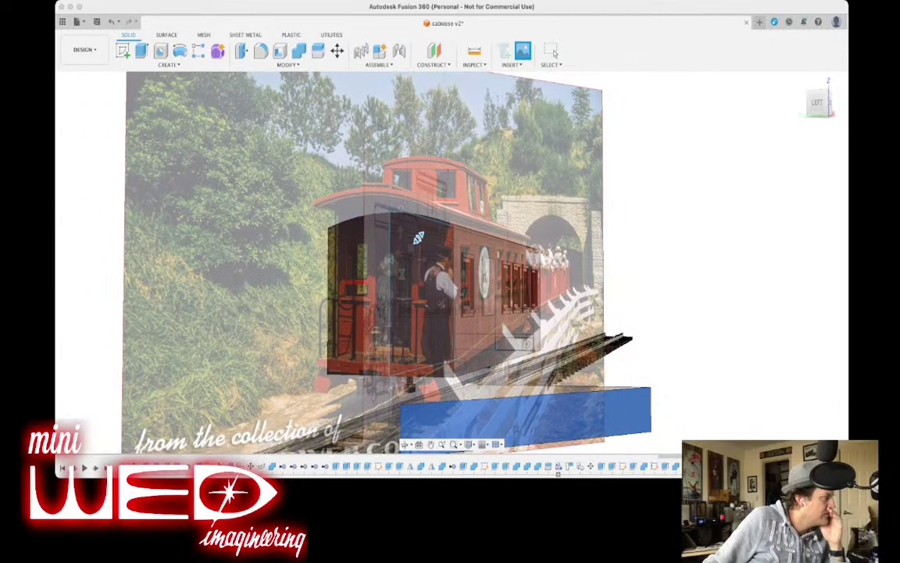
{"action": "left_click_drag", "start_coordinate": [419, 238], "coordinate": [419, 237]}
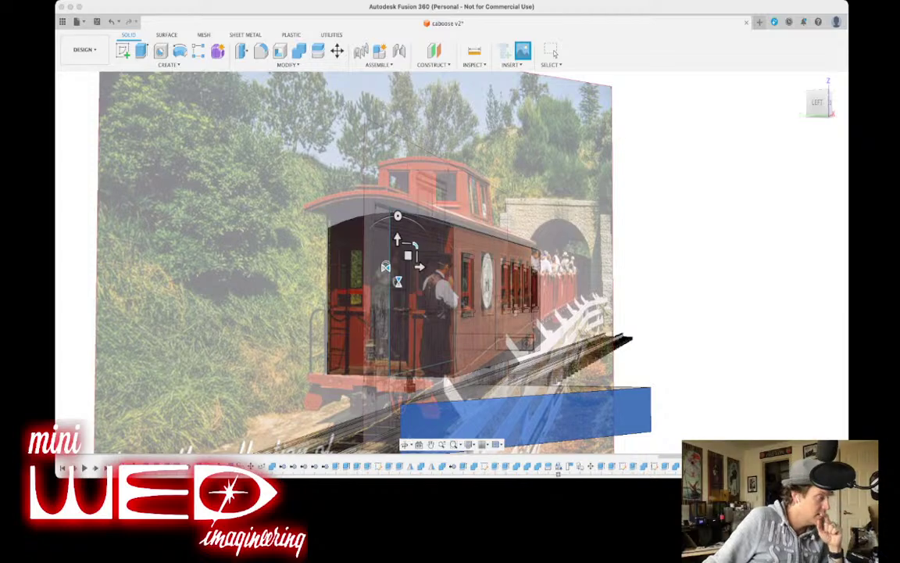
{"action": "mouse_move", "coordinate": [817, 103]}
{"action": "left_mouse_down"}
{"action": "mouse_move", "coordinate": [841, 104]}
{"action": "mouse_move", "coordinate": [814, 104]}
{"action": "left_mouse_up"}
{"action": "left_click", "coordinate": [554, 51]}
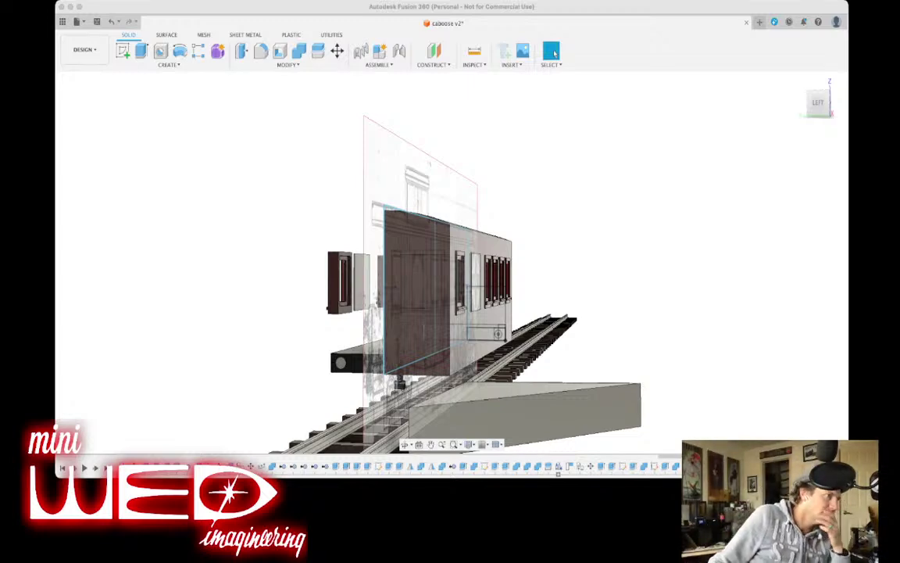
Split the dark outer frame of the end window with a vertical plane parallel to the frame's side.
{"action": "mouse_move", "coordinate": [452, 262]}
{"action": "middle_mouse_down", "text": "shift"}
{"action": "mouse_move", "coordinate": [506, 263]}
{"action": "mouse_move", "coordinate": [373, 261]}
{"action": "mouse_move", "coordinate": [374, 272]}
{"action": "mouse_move", "coordinate": [372, 258]}
{"action": "middle_mouse_up", "text": "shift"}
{"action": "middle_click_drag", "start_coordinate": [505, 258], "coordinate": [637, 258], "text": "shift"}
{"action": "scroll", "coordinate": [422, 285], "scroll_direction": "up", "scroll_amount": 5}
{"action": "middle_click_drag", "start_coordinate": [422, 286], "coordinate": [441, 279]}
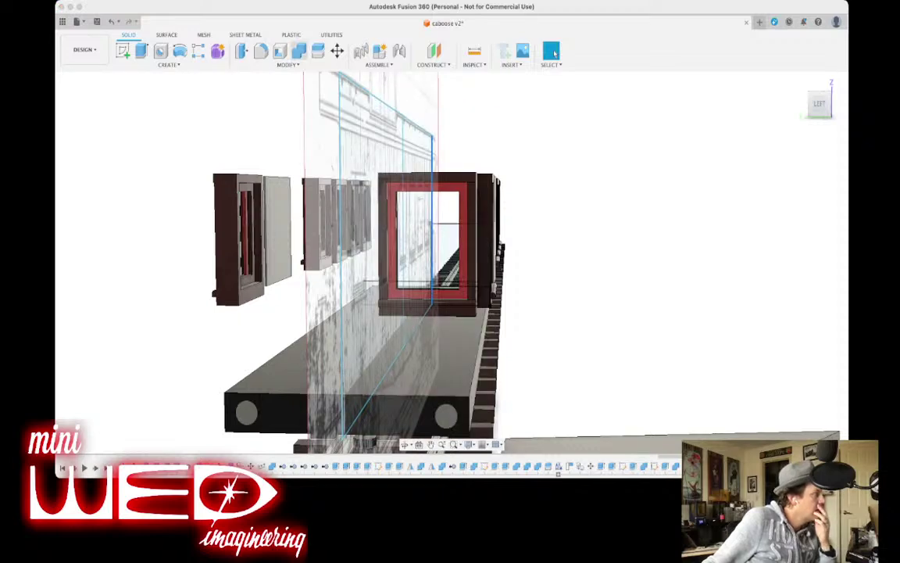
{"action": "left_click", "coordinate": [318, 51]}
{"action": "left_click", "coordinate": [471, 250]}
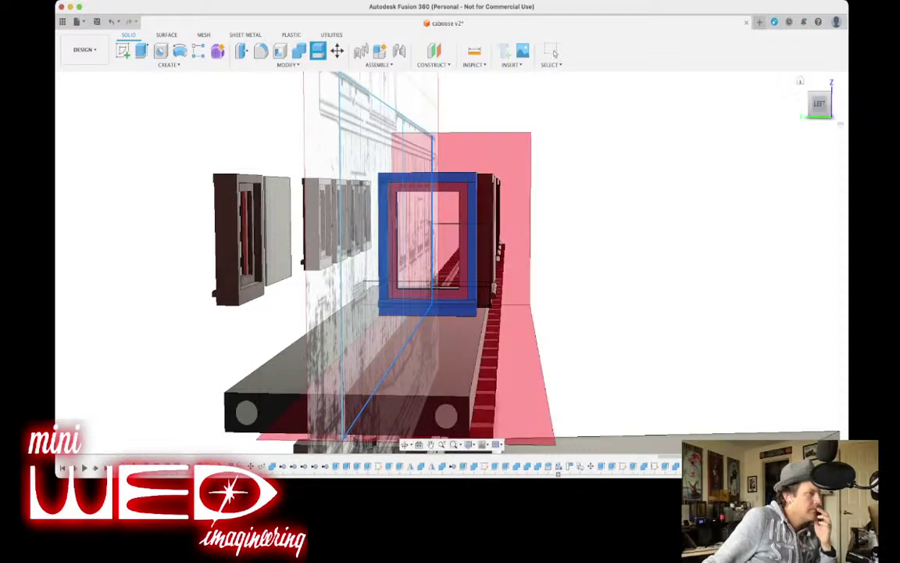
{"action": "middle_click_drag", "start_coordinate": [451, 262], "coordinate": [435, 269], "text": "shift"}
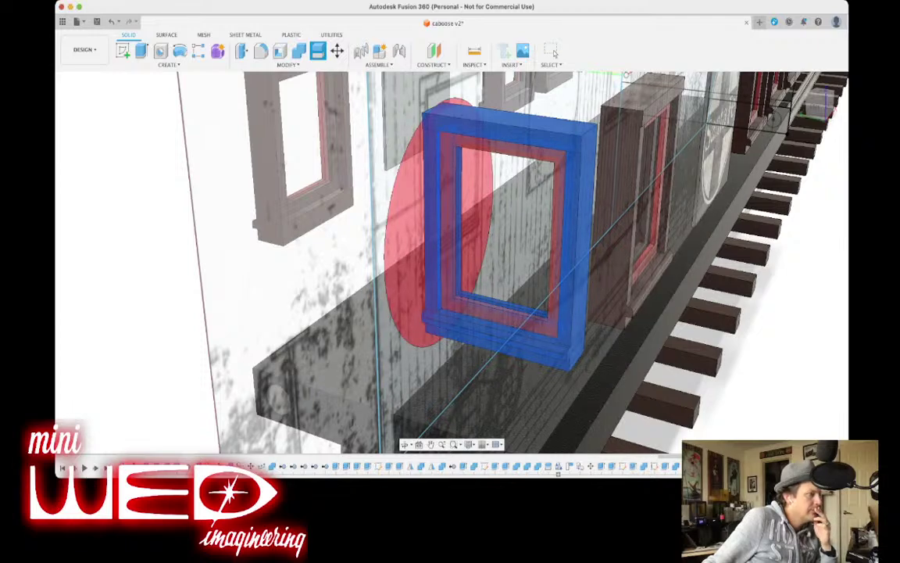
{"action": "left_click", "coordinate": [554, 51]}
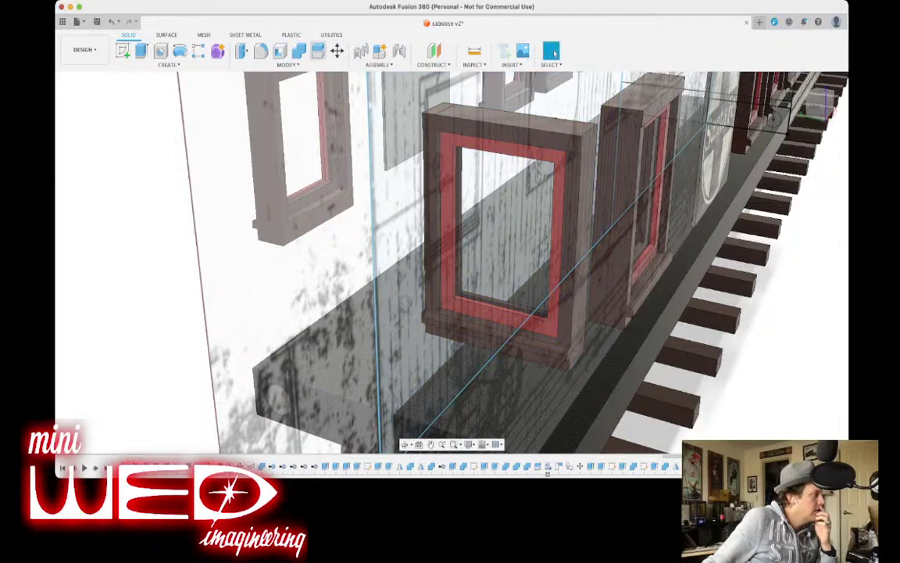
Split the red inner frame of the end window with the same kind of vertical plane near its inner side.
{"action": "left_click", "coordinate": [319, 51]}
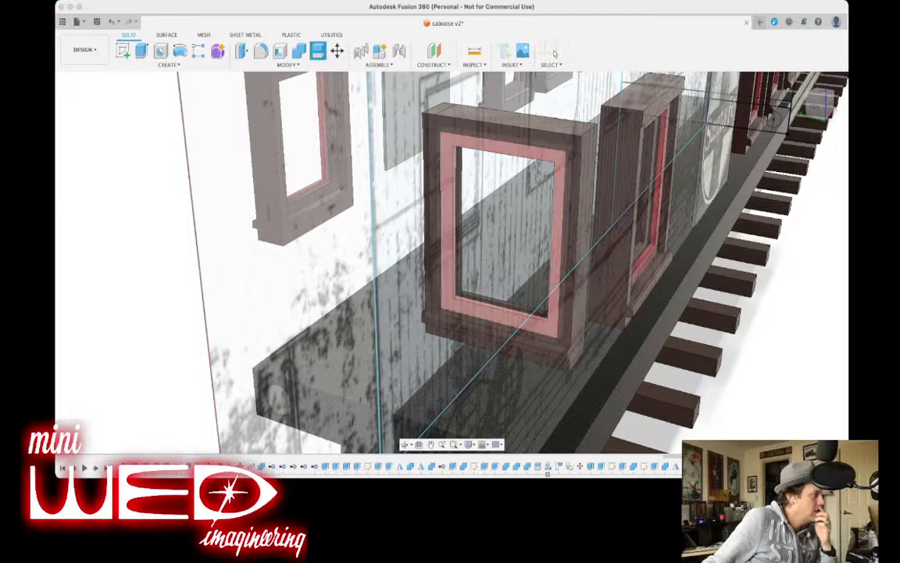
{"action": "left_click", "coordinate": [451, 203]}
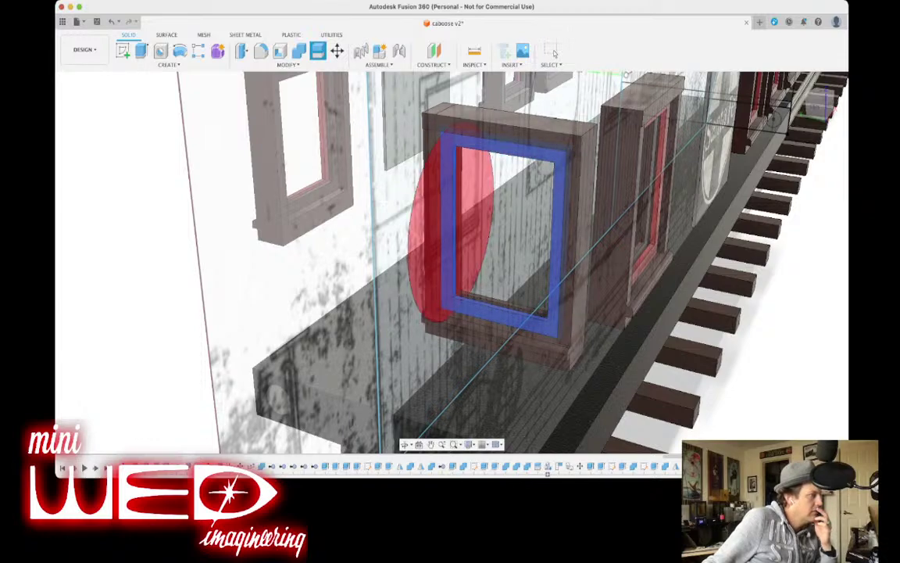
{"action": "left_click", "coordinate": [552, 51]}
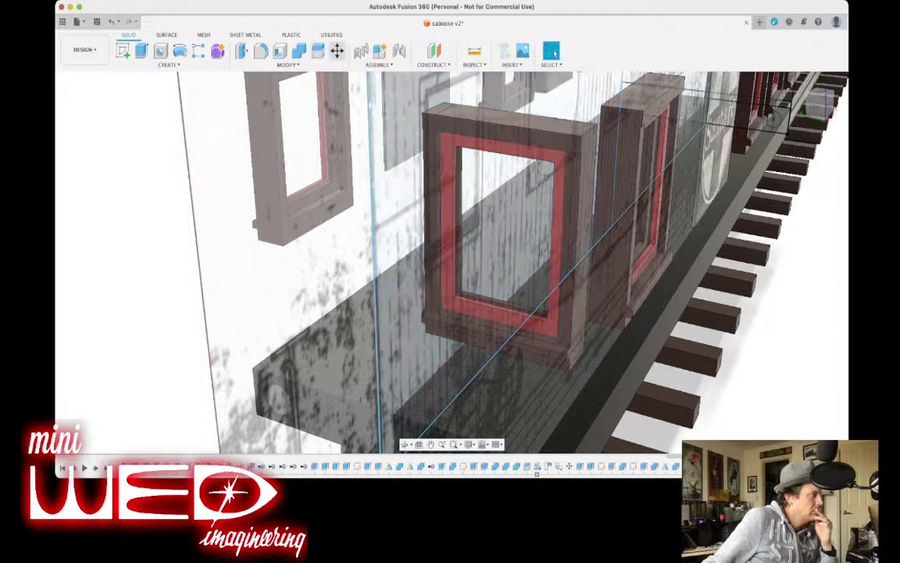
{"action": "left_click", "coordinate": [318, 52]}
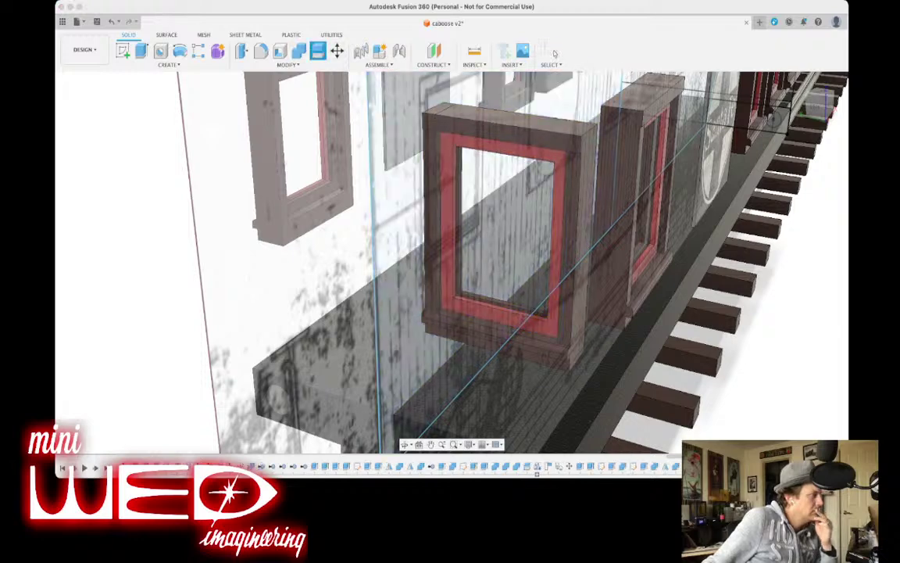
{"action": "key", "text": "Escape"}
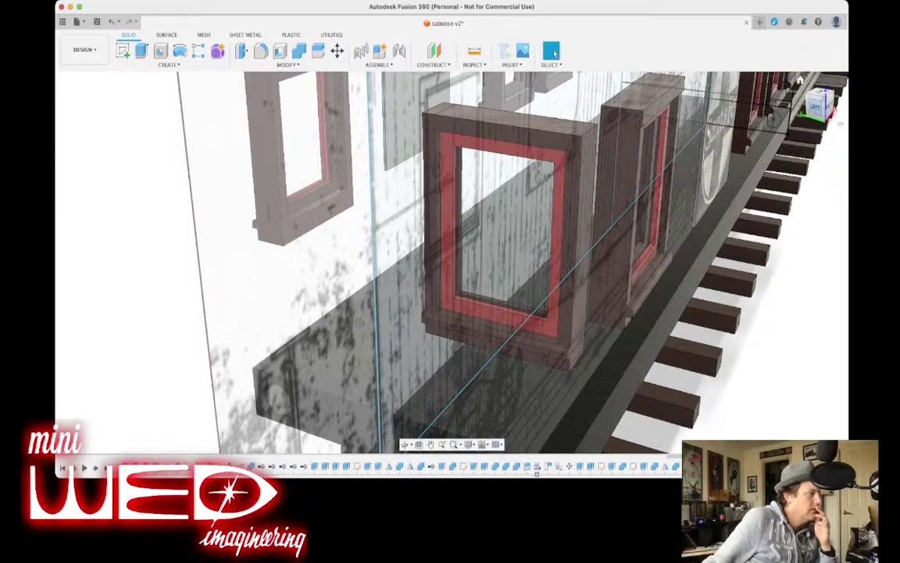
Switch the camera to orthographic projection and face the caboose squarely from its left end.
{"action": "left_click", "coordinate": [819, 108]}
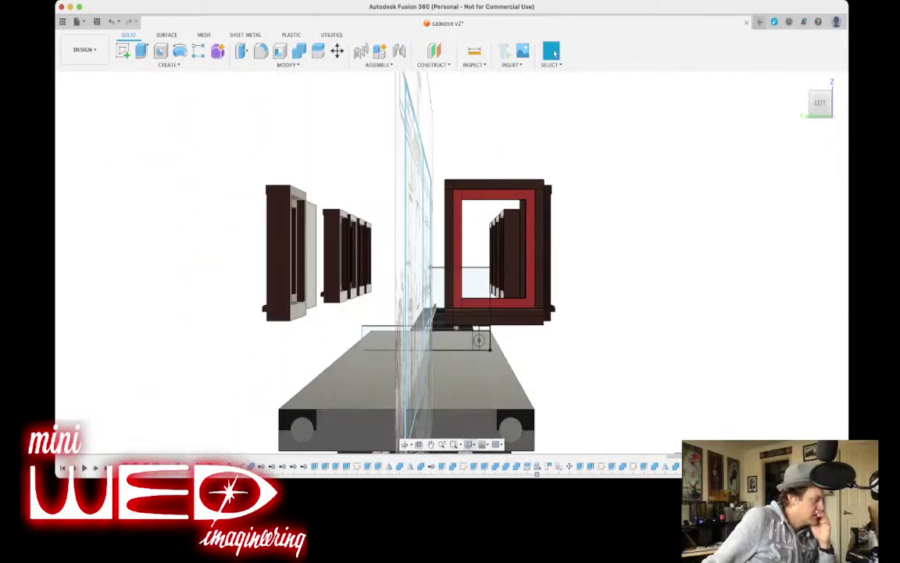
{"action": "left_click", "coordinate": [470, 444]}
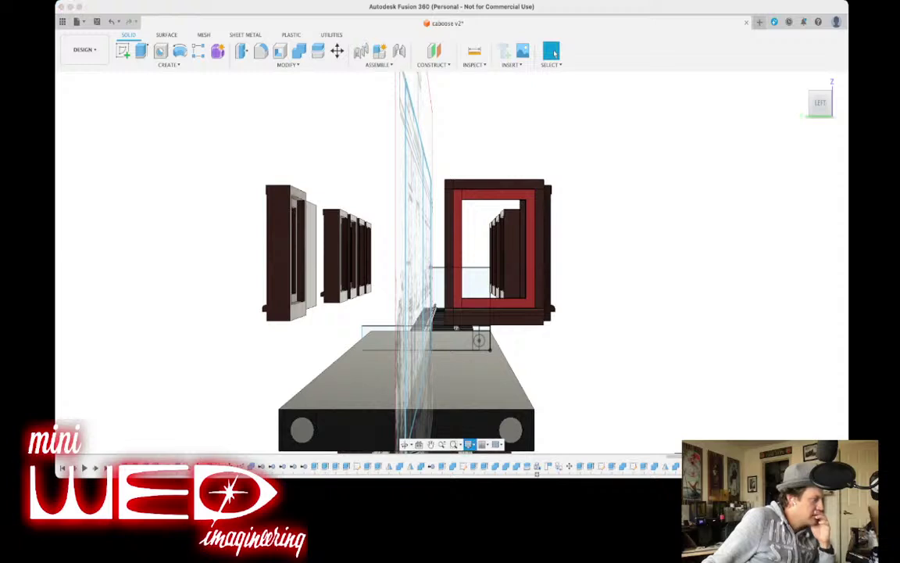
{"action": "left_click", "coordinate": [598, 402]}
{"action": "scroll", "coordinate": [657, 276], "scroll_direction": "down", "scroll_amount": 5}
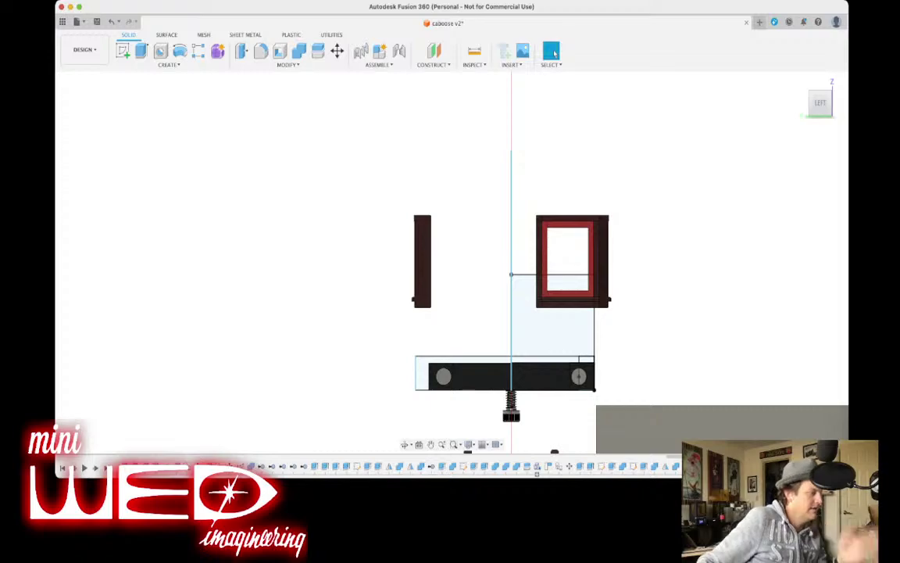
{"action": "left_click_drag", "start_coordinate": [820, 102], "coordinate": [812, 116]}
{"action": "left_click", "coordinate": [819, 106]}
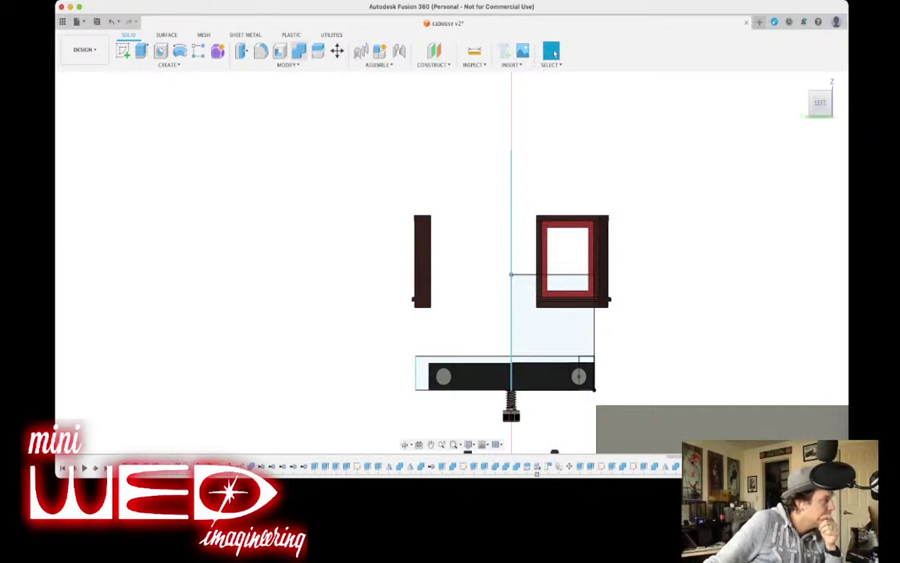
Move the split-off inner side of both end-window frames about 0.04 away from the caboose's centreline to narrow the window.
{"action": "key", "text": "m"}
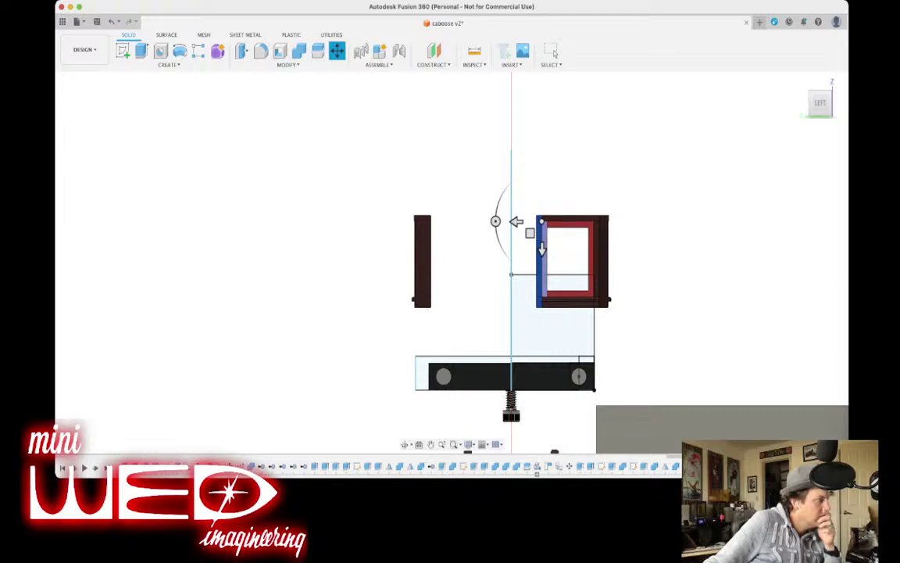
{"action": "left_click_drag", "start_coordinate": [517, 222], "coordinate": [522, 222]}
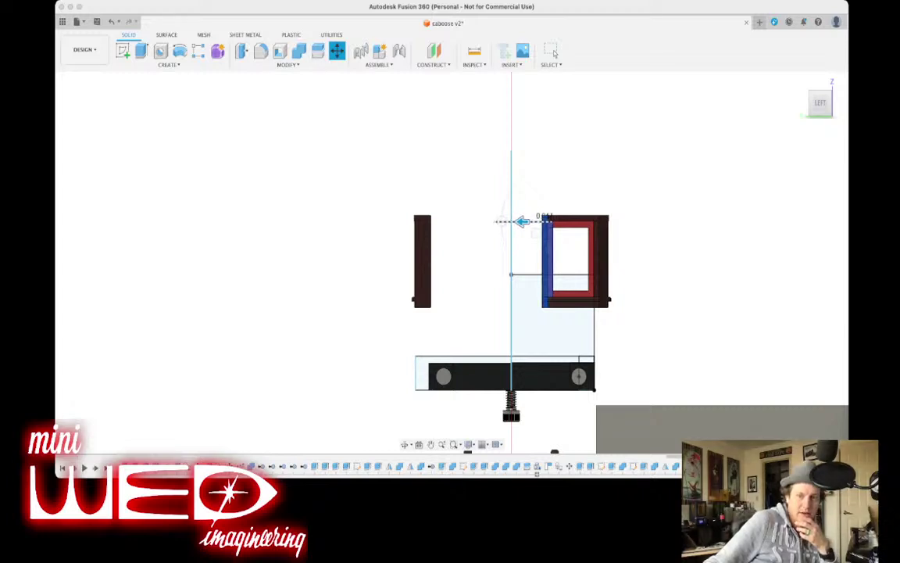
{"action": "left_click_drag", "start_coordinate": [522, 222], "coordinate": [522, 222]}
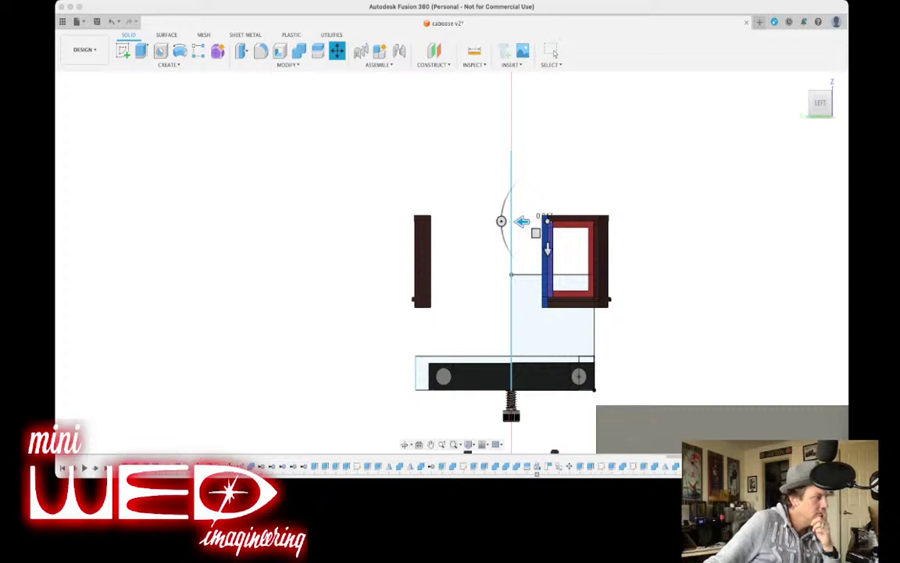
{"action": "left_click", "coordinate": [552, 51]}
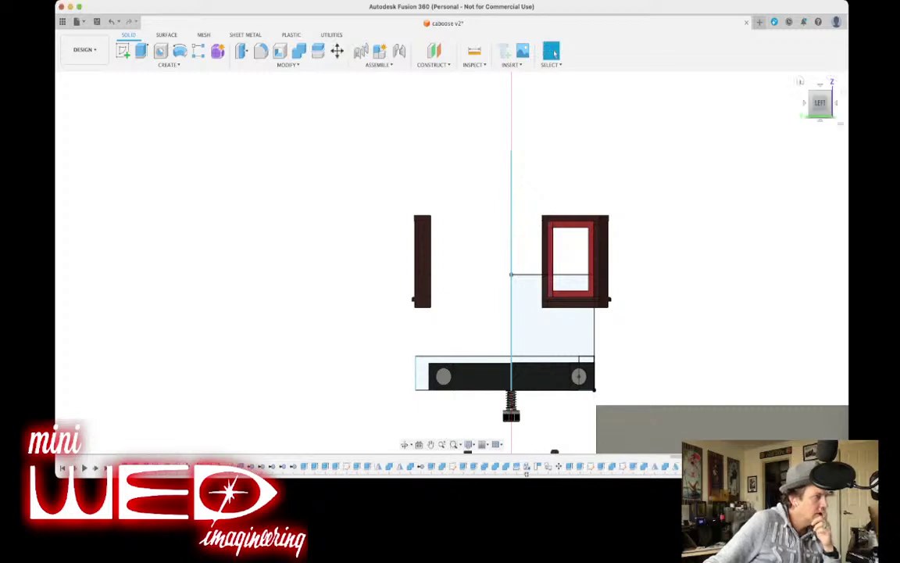
Start a sketch on the caboose's end wall and draw a rectangle from the roof peak to the lower corner on the window side.
{"action": "mouse_move", "coordinate": [819, 103]}
{"action": "left_mouse_down"}
{"action": "mouse_move", "coordinate": [804, 110]}
{"action": "mouse_move", "coordinate": [811, 119]}
{"action": "mouse_move", "coordinate": [817, 98]}
{"action": "mouse_move", "coordinate": [836, 96]}
{"action": "mouse_move", "coordinate": [804, 114]}
{"action": "mouse_move", "coordinate": [817, 114]}
{"action": "mouse_move", "coordinate": [821, 103]}
{"action": "left_mouse_up"}
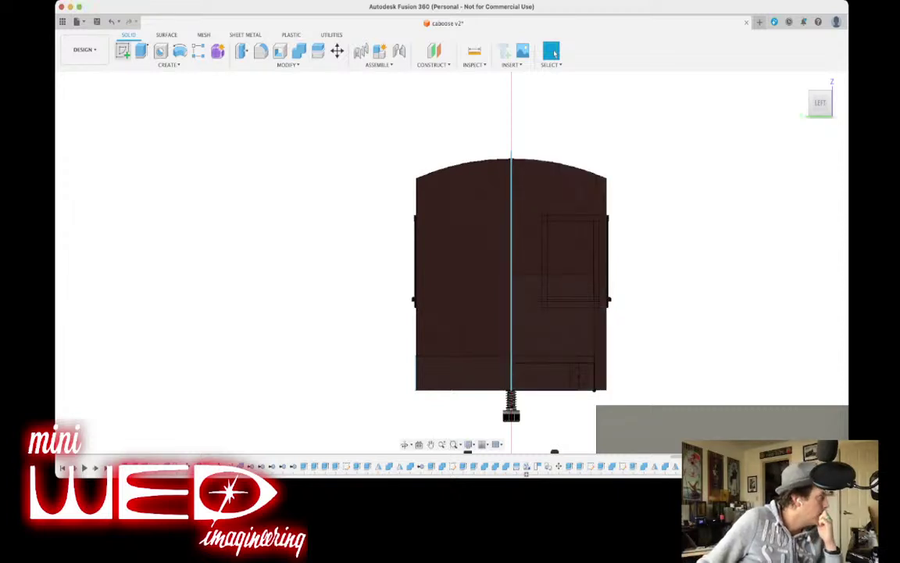
{"action": "left_click", "coordinate": [122, 50]}
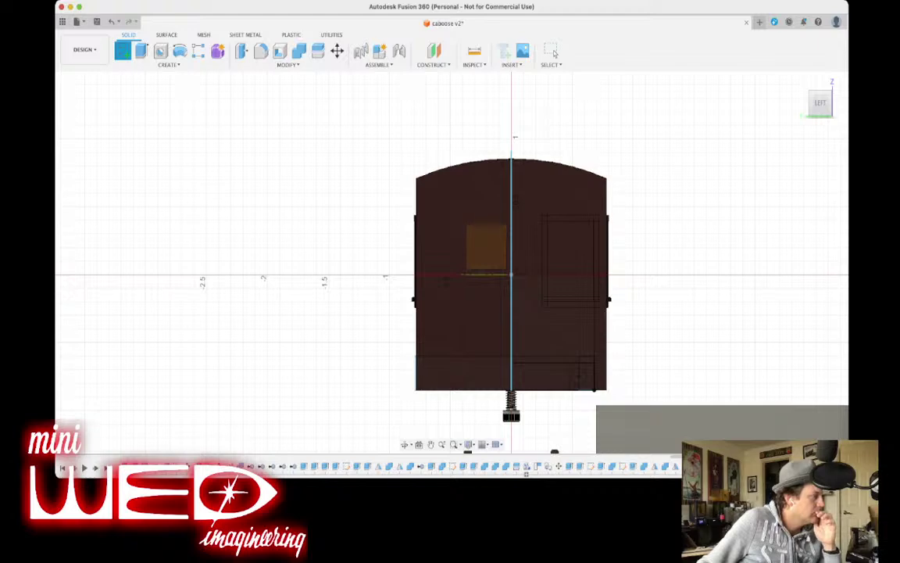
{"action": "left_click", "coordinate": [532, 258]}
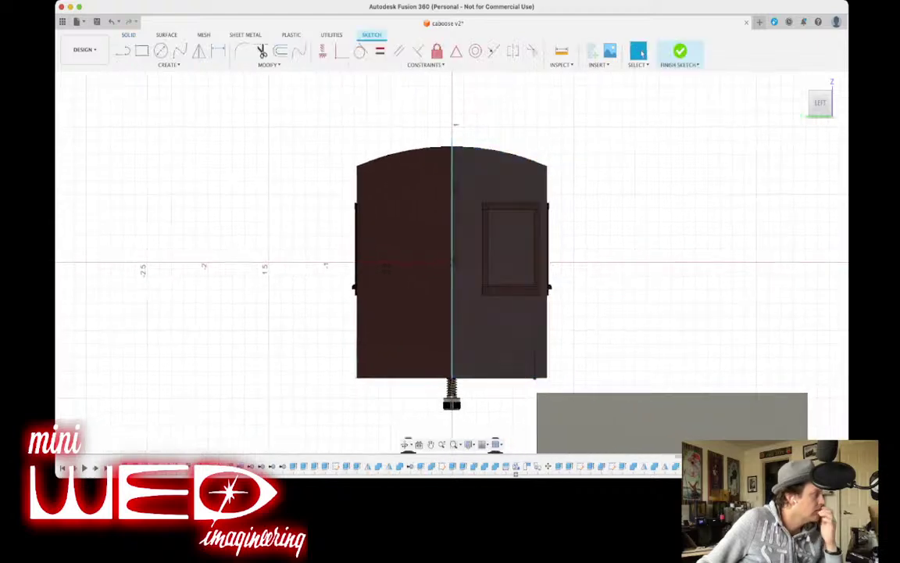
{"action": "key", "text": "r"}
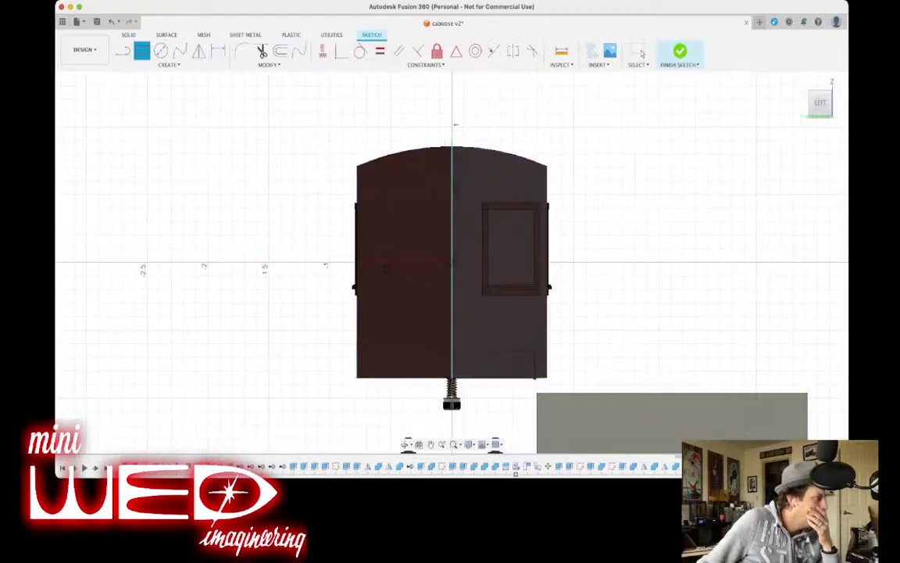
{"action": "left_click", "coordinate": [452, 147]}
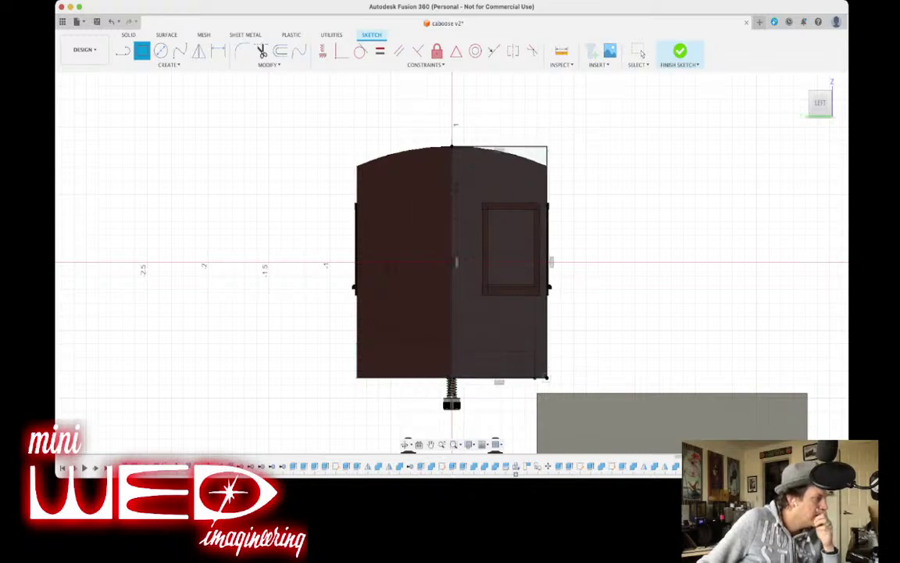
{"action": "left_click", "coordinate": [547, 377]}
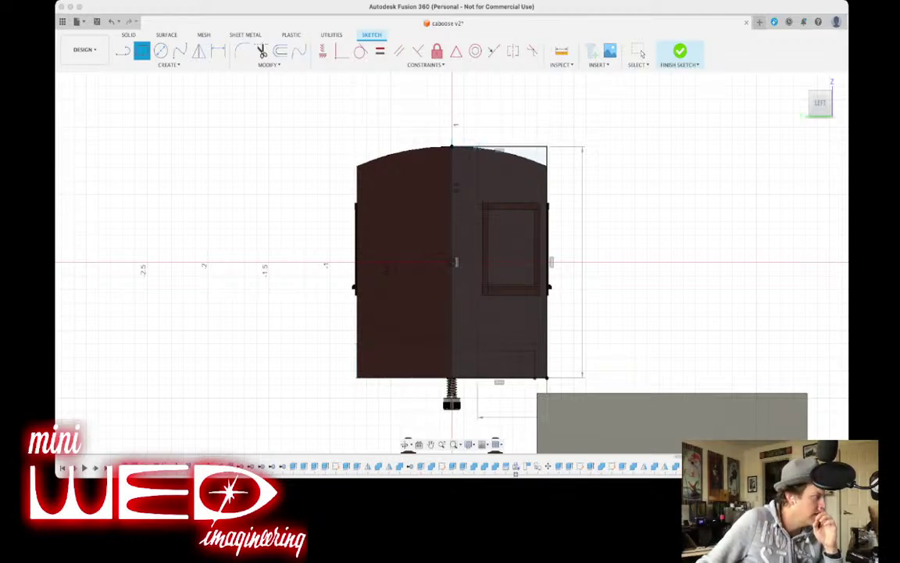
Draw full-height rectangles that set vertical door edges equally spaced on both sides of the wall's centreline.
{"action": "left_click", "coordinate": [477, 147]}
{"action": "left_click", "coordinate": [477, 147]}
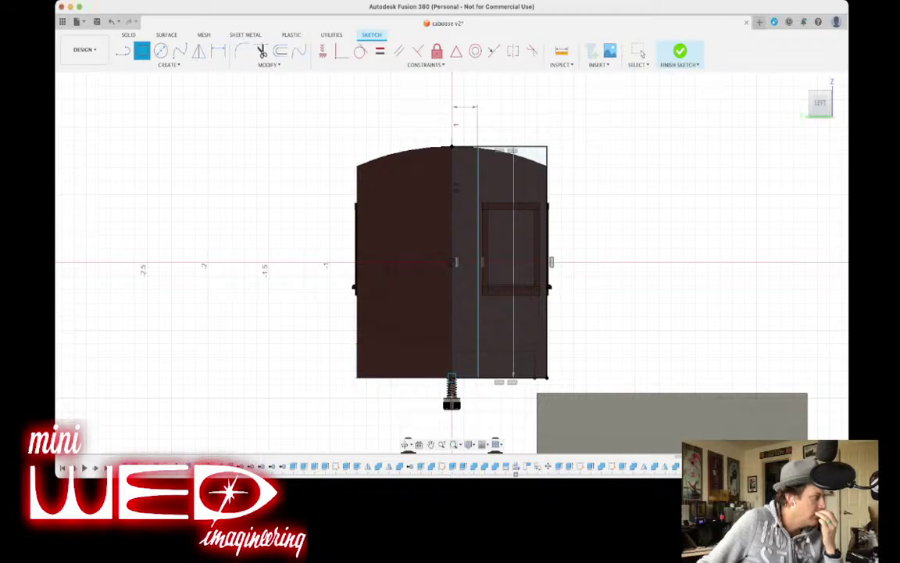
{"action": "left_click", "coordinate": [452, 377]}
{"action": "left_click", "coordinate": [452, 377]}
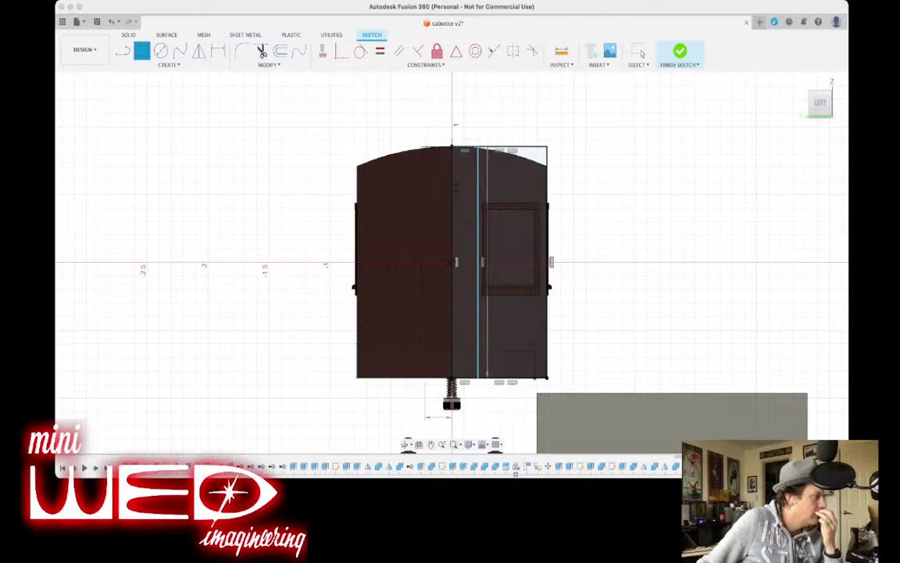
{"action": "left_click", "coordinate": [426, 146]}
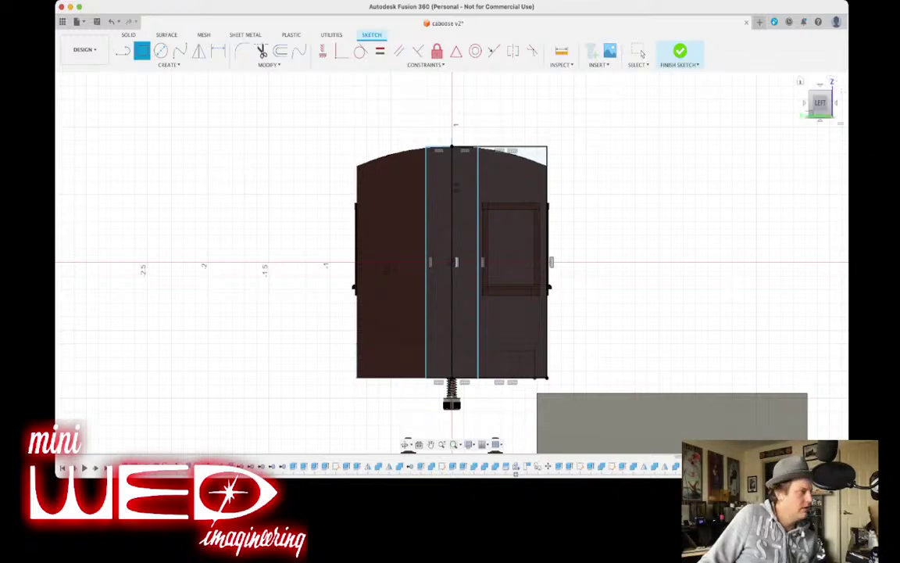
Sketch a low horizontal band across the full width of the end wall along its bottom edge.
{"action": "left_click_drag", "start_coordinate": [817, 105], "coordinate": [743, 112]}
{"action": "middle_click_drag", "start_coordinate": [743, 112], "coordinate": [746, 118], "text": "shift"}
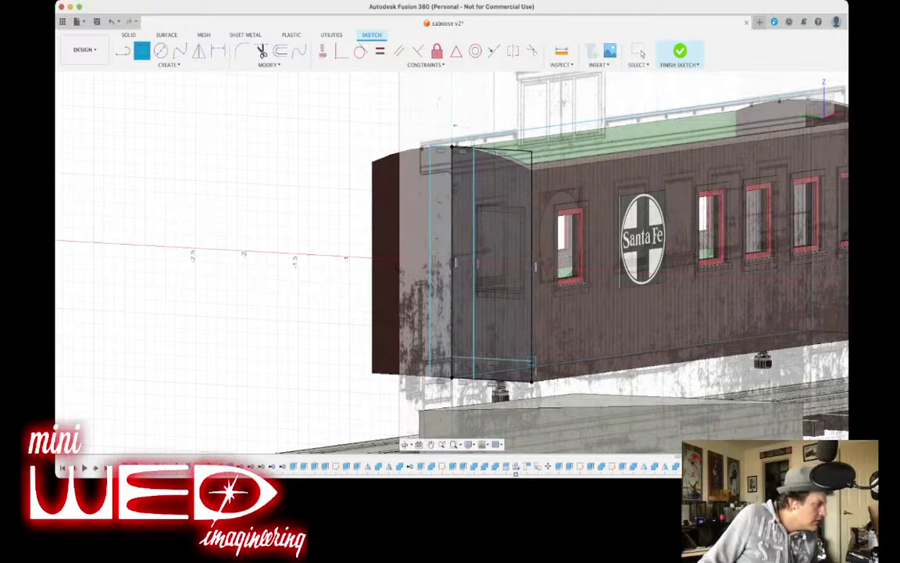
{"action": "left_click", "coordinate": [814, 103]}
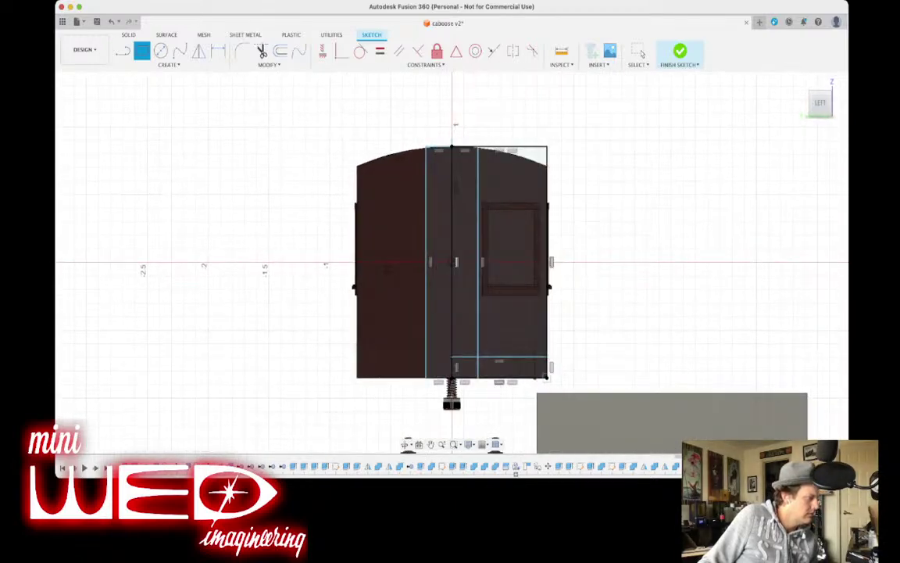
{"action": "left_click", "coordinate": [546, 378]}
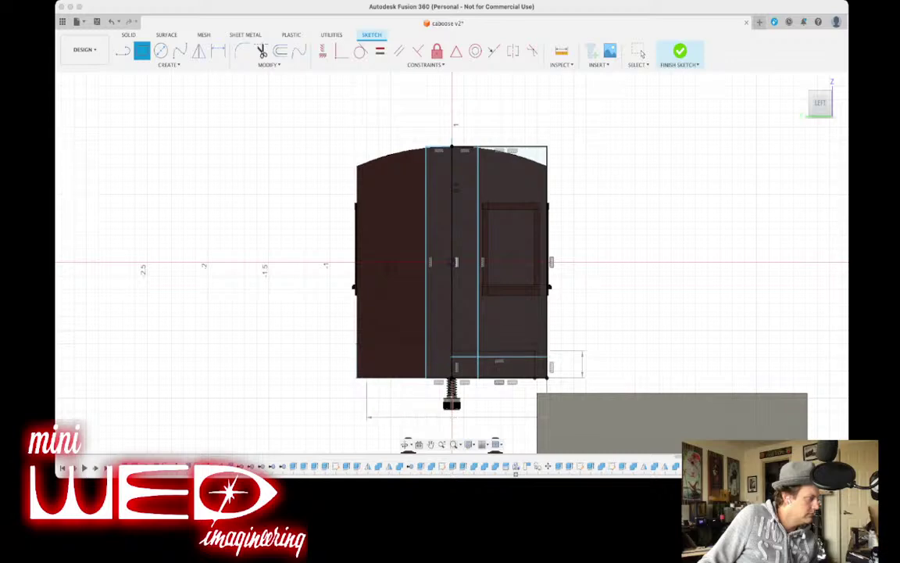
{"action": "left_click", "coordinate": [357, 356]}
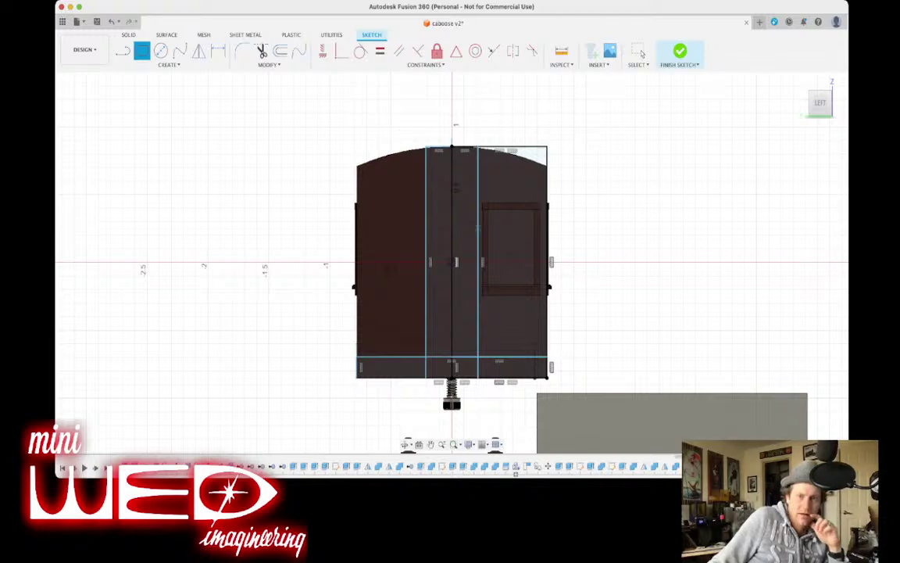
Draw two stacked rectangles in the central door strip, a tall one above the bottom band and a shorter one ending just below the roof.
{"action": "left_click", "coordinate": [479, 231]}
{"action": "left_click", "coordinate": [478, 230]}
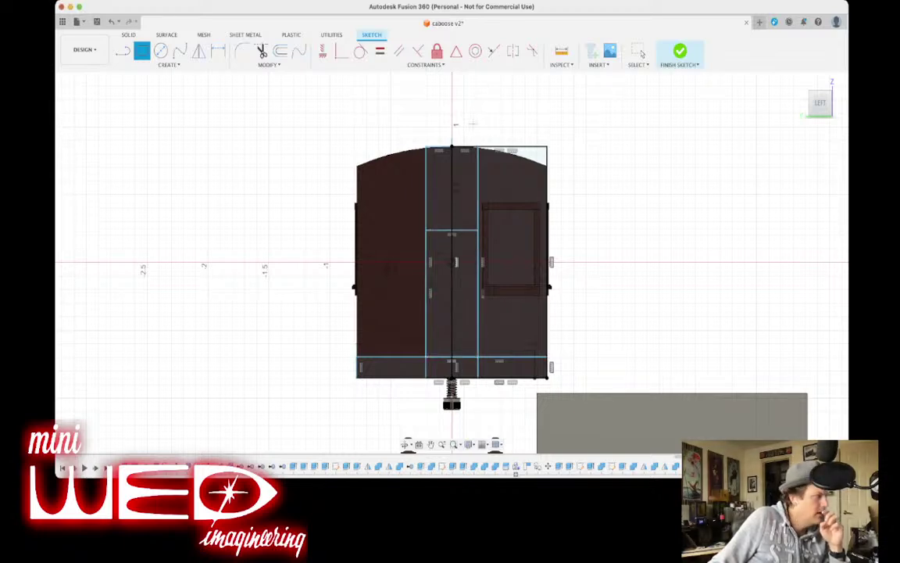
{"action": "left_click", "coordinate": [426, 164]}
{"action": "left_click", "coordinate": [477, 231]}
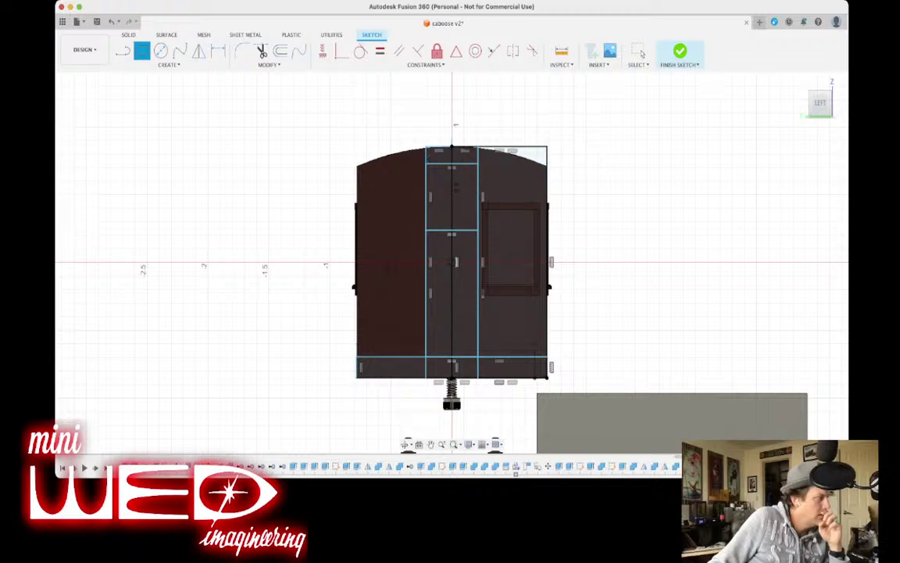
Draw a narrow vertical rectangle inside each side of the door strip, running from the roof line down to the bottom band.
{"action": "left_click", "coordinate": [478, 146]}
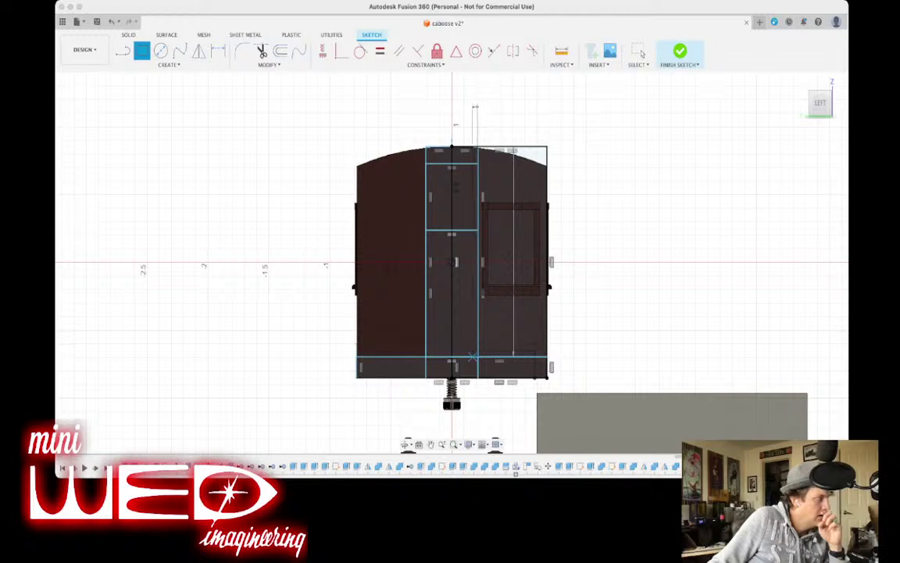
{"action": "left_click", "coordinate": [473, 357]}
{"action": "left_click", "coordinate": [426, 357]}
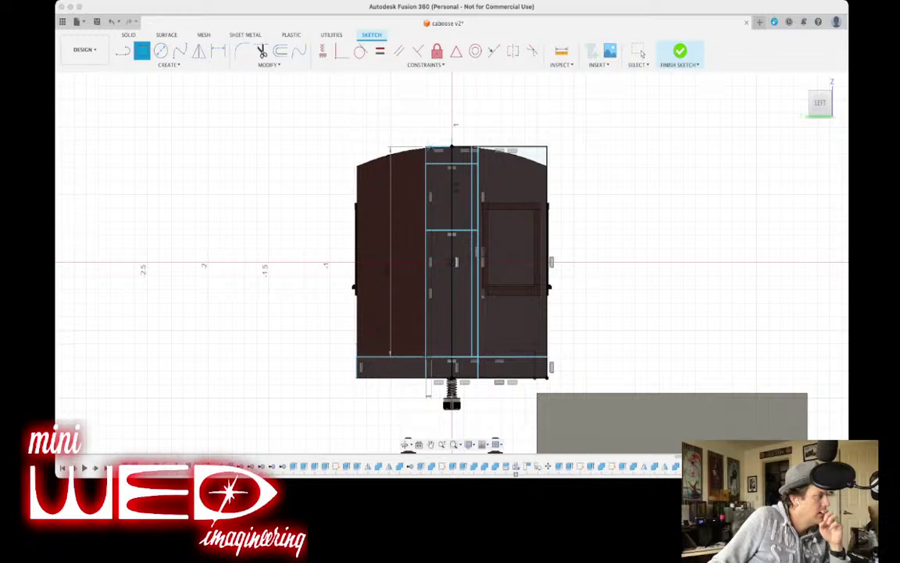
{"action": "key", "text": "Return"}
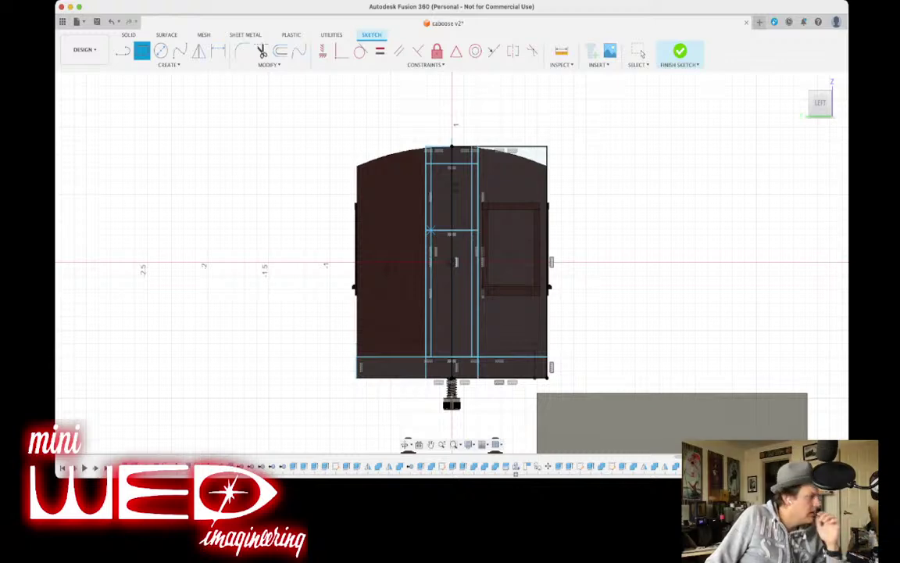
Add two horizontal door rails as rectangles, one below the middle crossline and one directly above the bottom band.
{"action": "left_click", "coordinate": [431, 229]}
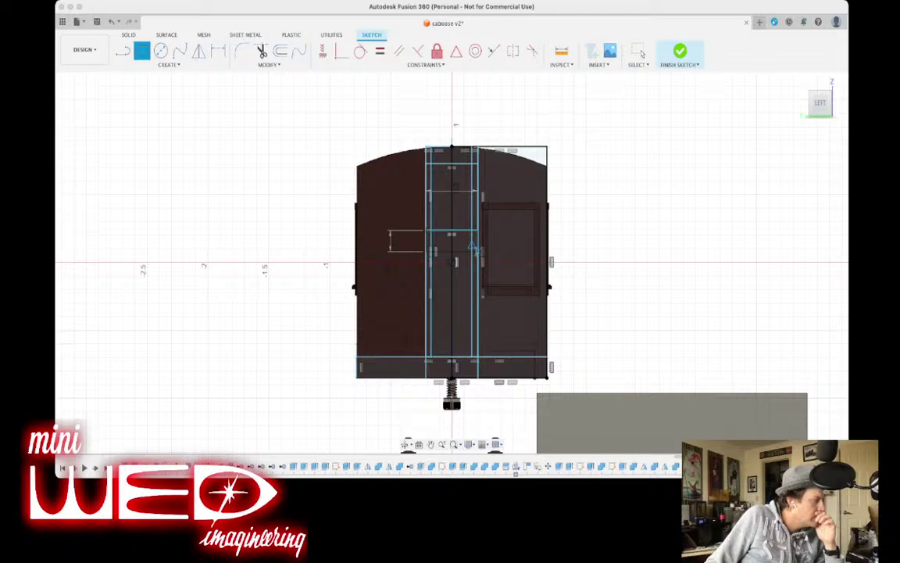
{"action": "left_click", "coordinate": [477, 251]}
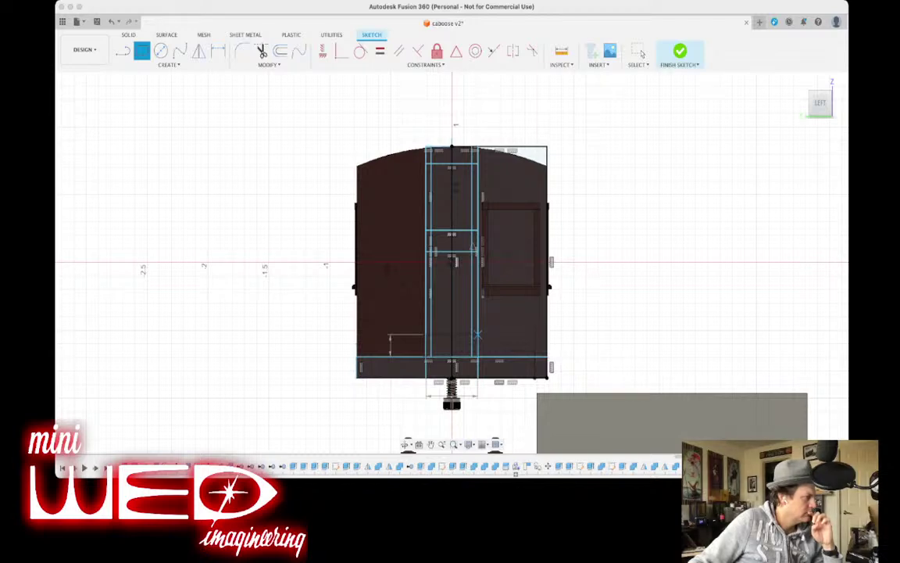
{"action": "left_click", "coordinate": [477, 334]}
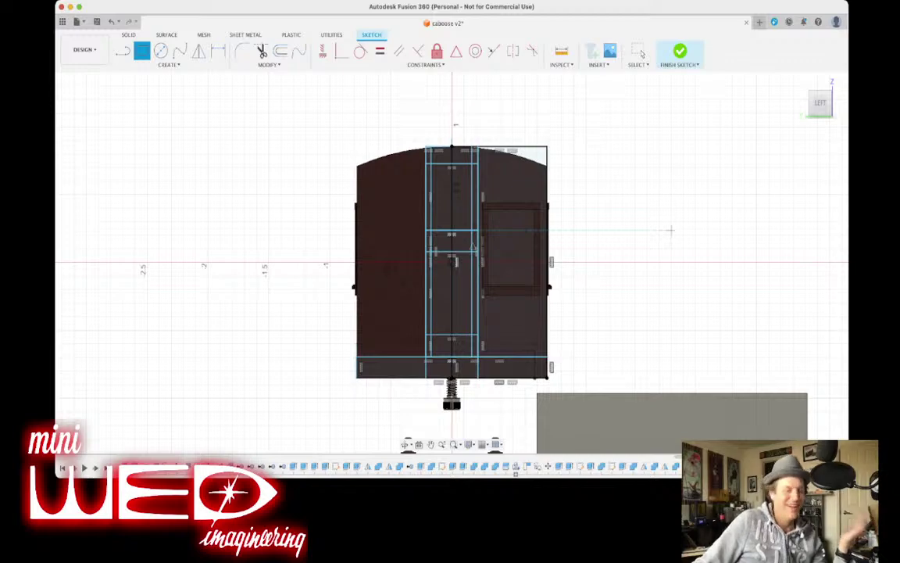
Try to trace the curved roof edge with a three-point arc from the roof peak to the outer corner of the window side.
{"action": "mouse_move", "coordinate": [819, 103]}
{"action": "left_mouse_down"}
{"action": "mouse_move", "coordinate": [797, 109]}
{"action": "mouse_move", "coordinate": [796, 94]}
{"action": "mouse_move", "coordinate": [776, 95]}
{"action": "left_mouse_up"}
{"action": "mouse_move", "coordinate": [776, 96]}
{"action": "middle_mouse_down", "text": "shift"}
{"action": "mouse_move", "coordinate": [798, 95]}
{"action": "mouse_move", "coordinate": [738, 92]}
{"action": "mouse_move", "coordinate": [796, 95]}
{"action": "middle_mouse_up", "text": "shift"}
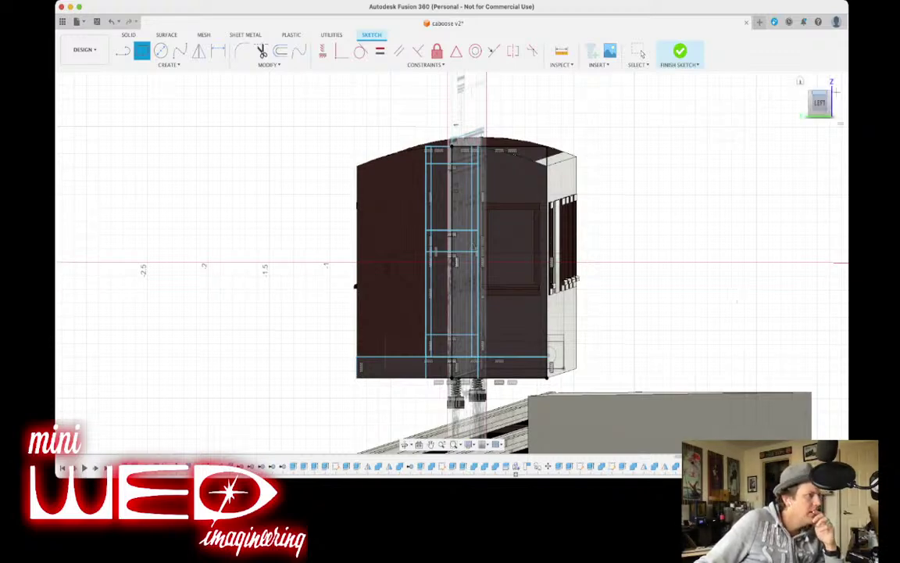
{"action": "left_click", "coordinate": [819, 103]}
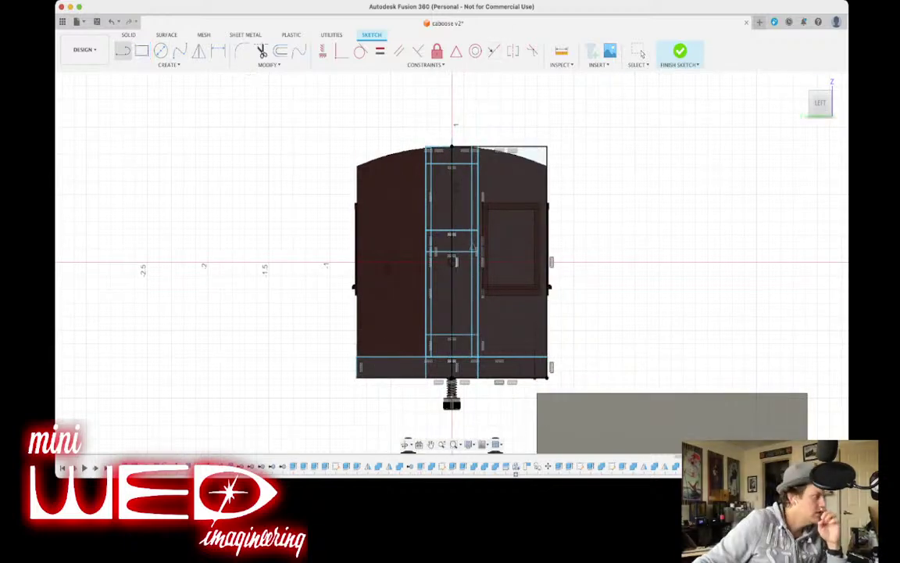
{"action": "key", "text": "Escape"}
{"action": "scroll", "coordinate": [472, 211], "scroll_direction": "up", "scroll_amount": 5}
{"action": "scroll", "coordinate": [472, 166], "scroll_direction": "up", "scroll_amount": 4}
{"action": "middle_click_drag", "start_coordinate": [471, 166], "coordinate": [391, 268]}
{"action": "left_click", "coordinate": [327, 139]}
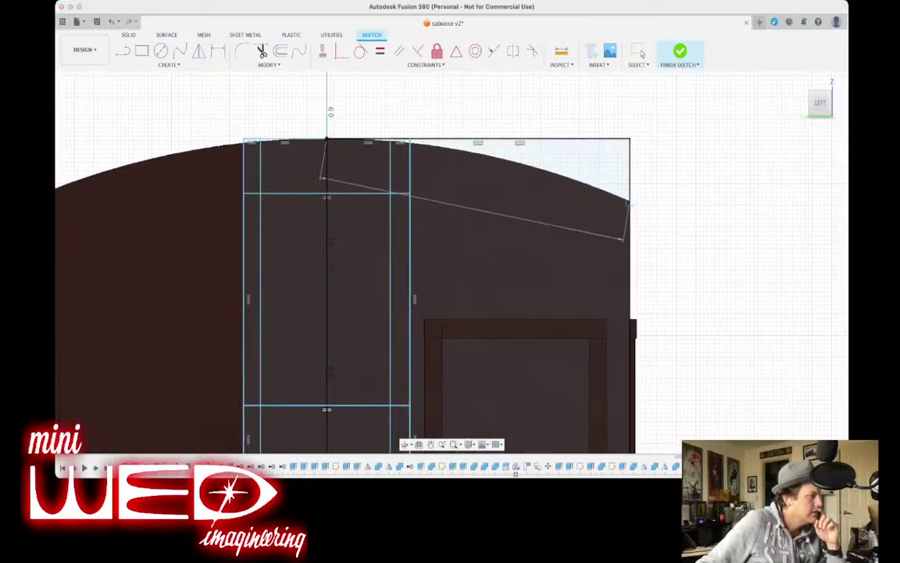
{"action": "left_click", "coordinate": [630, 200]}
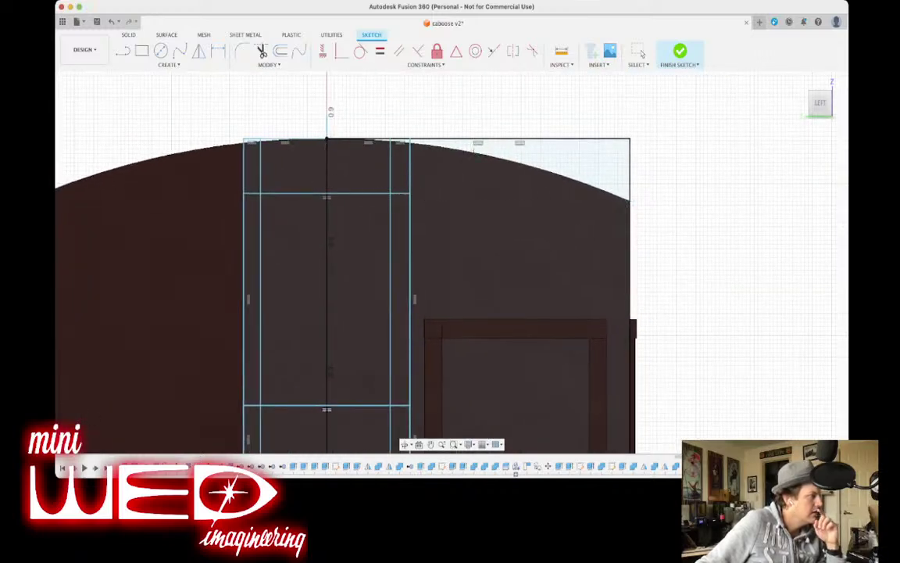
{"action": "left_click", "coordinate": [474, 153]}
{"action": "scroll", "coordinate": [482, 164], "scroll_direction": "up", "scroll_amount": 5}
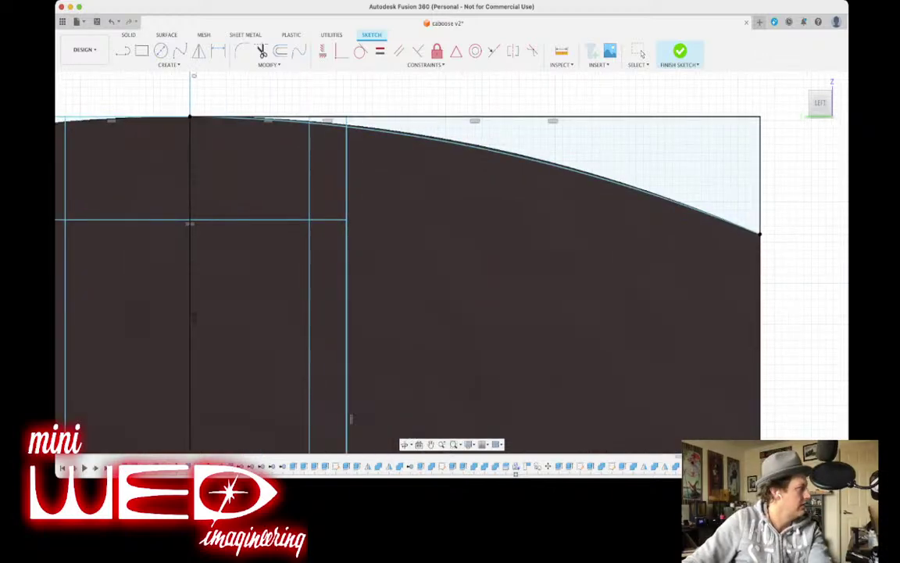
{"action": "key", "text": "Escape"}
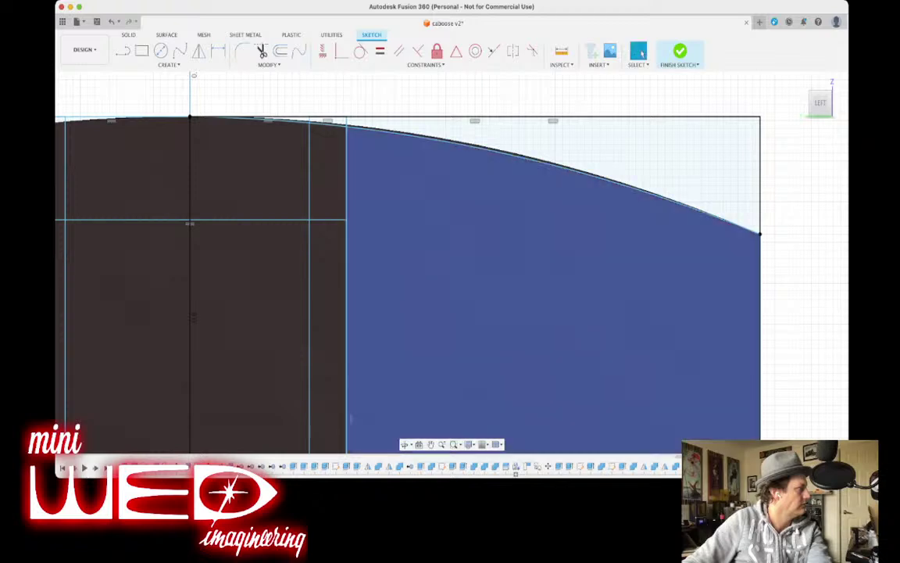
{"action": "key", "text": "super+z"}
Draw a three-point arc along the curved roof edge from the peak on the centreline to the window side's upper corner.
{"action": "scroll", "coordinate": [351, 419], "scroll_direction": "down", "scroll_amount": 5}
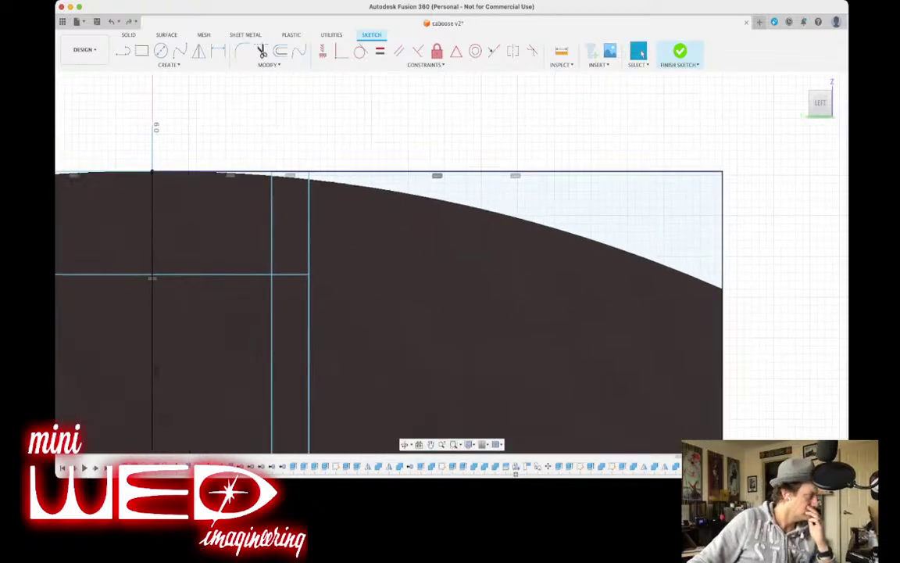
{"action": "left_click", "coordinate": [123, 51]}
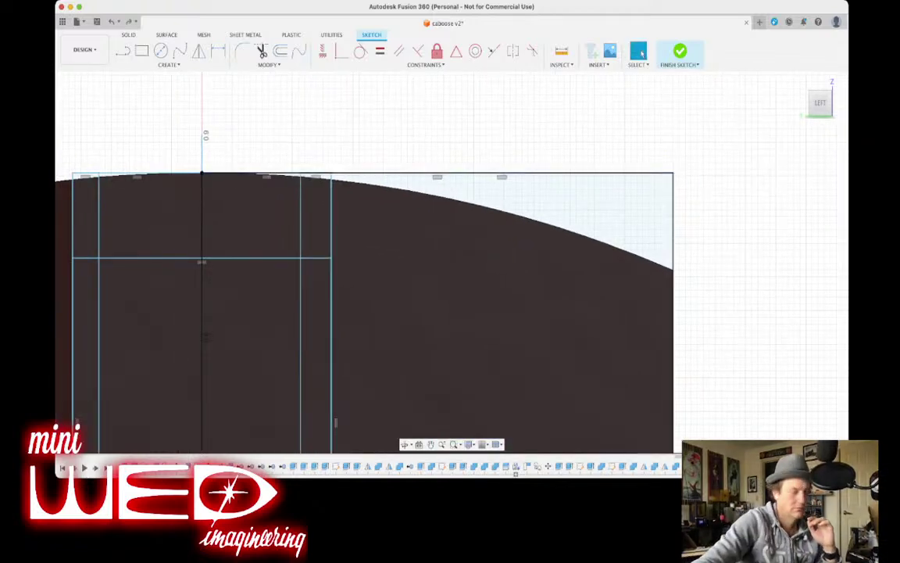
{"action": "left_click", "coordinate": [202, 173]}
{"action": "left_click", "coordinate": [673, 270]}
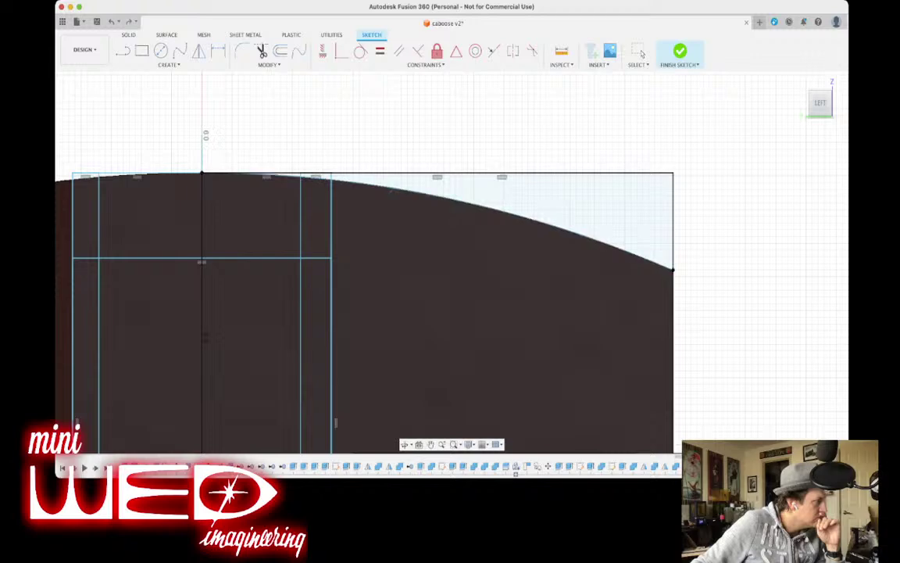
Draw a small arc beside the centreline, starting at the roof peak and ending a short way below it.
{"action": "scroll", "coordinate": [465, 286], "scroll_direction": "down", "scroll_amount": 3}
{"action": "scroll", "coordinate": [480, 306], "scroll_direction": "down", "scroll_amount": 3}
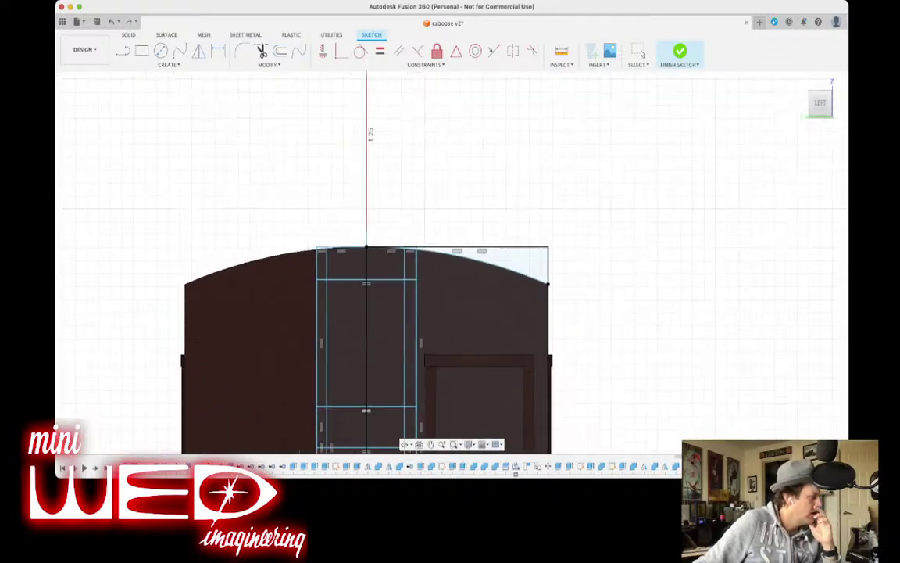
{"action": "middle_click_drag", "start_coordinate": [480, 306], "coordinate": [501, 78]}
{"action": "scroll", "coordinate": [569, 137], "scroll_direction": "down", "scroll_amount": 4}
{"action": "scroll", "coordinate": [569, 137], "scroll_direction": "down", "scroll_amount": 1}
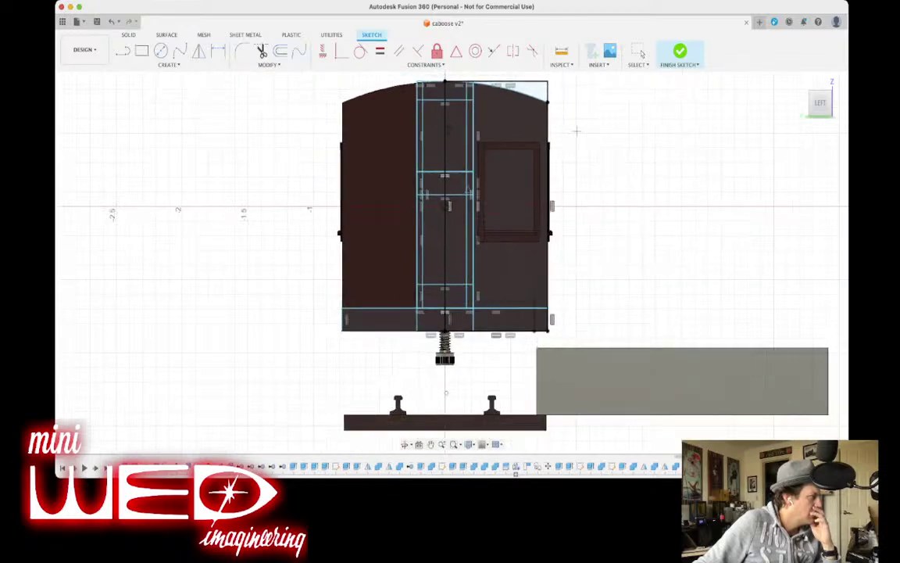
{"action": "mouse_move", "coordinate": [568, 136]}
{"action": "middle_mouse_down"}
{"action": "mouse_move", "coordinate": [556, 202]}
{"action": "mouse_move", "coordinate": [494, 148]}
{"action": "mouse_move", "coordinate": [527, 185]}
{"action": "middle_mouse_up"}
{"action": "scroll", "coordinate": [528, 185], "scroll_direction": "up", "scroll_amount": 5}
{"action": "scroll", "coordinate": [405, 153], "scroll_direction": "up", "scroll_amount": 2}
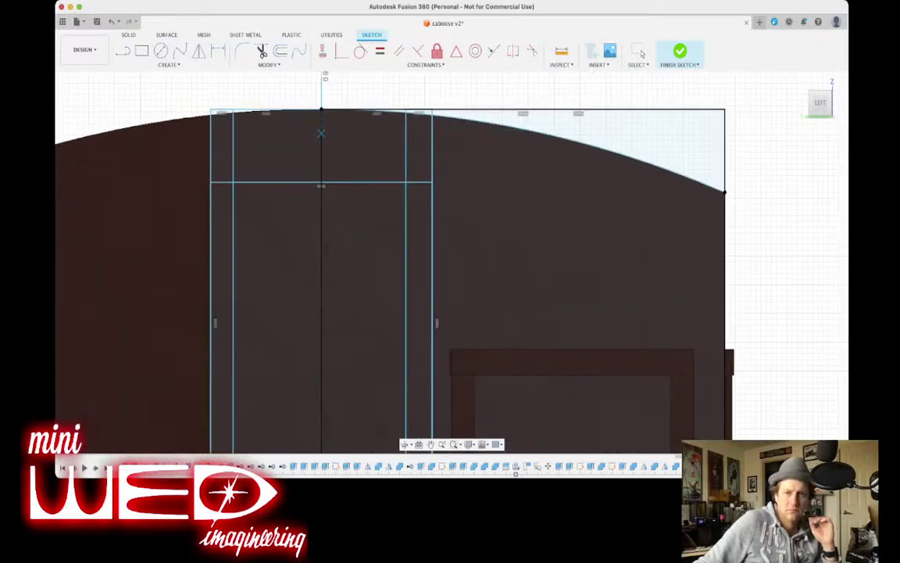
{"action": "left_click", "coordinate": [322, 133]}
{"action": "middle_click_drag", "start_coordinate": [615, 238], "coordinate": [526, 215]}
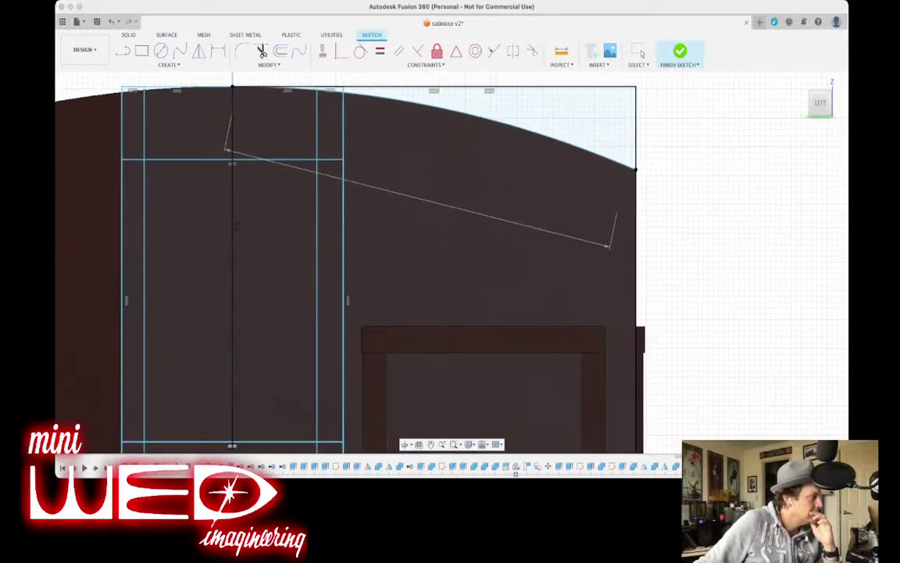
{"action": "left_click", "coordinate": [232, 89]}
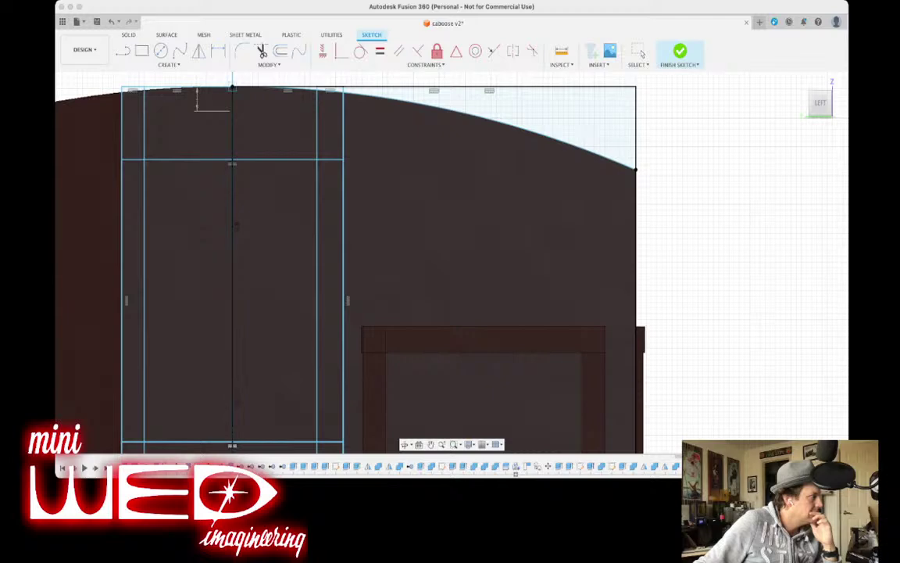
{"action": "key", "text": "Escape"}
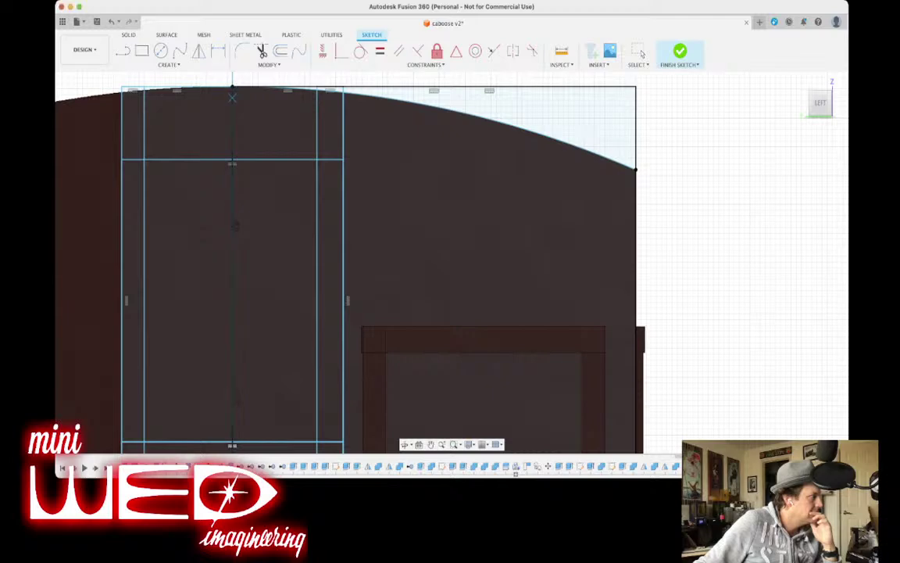
{"action": "right_click", "coordinate": [219, 99]}
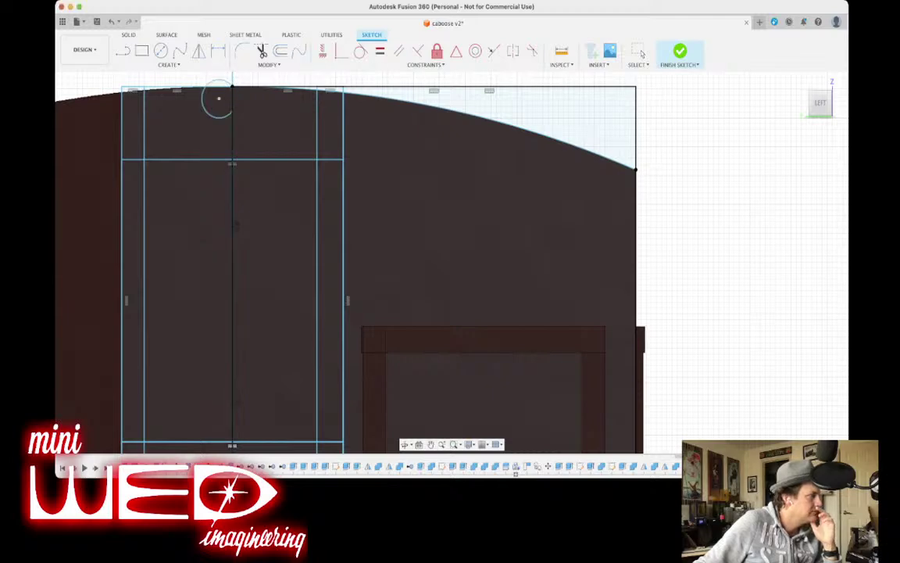
Draw a second arc just below the roof edge, running parallel from the centreline to the window side's outer edge.
{"action": "key", "text": "l"}
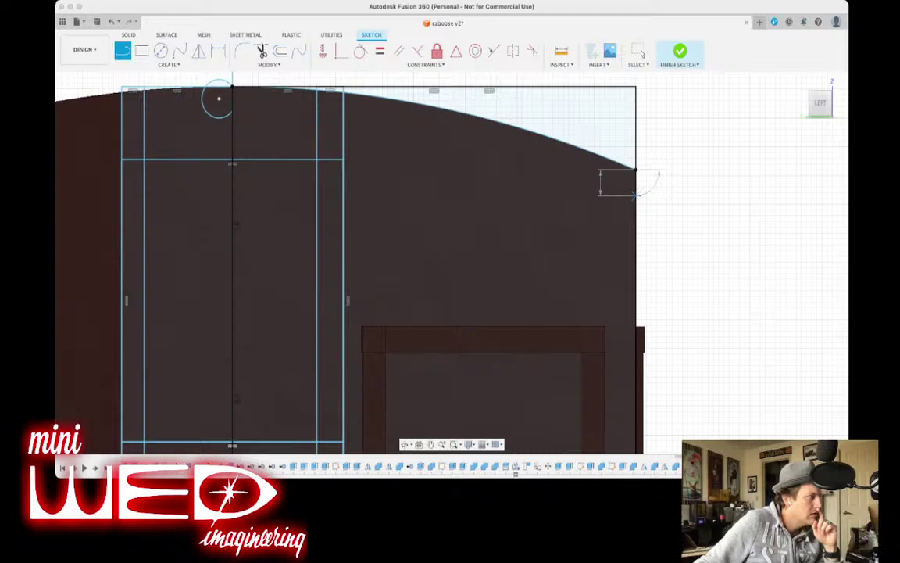
{"action": "left_click", "coordinate": [637, 194]}
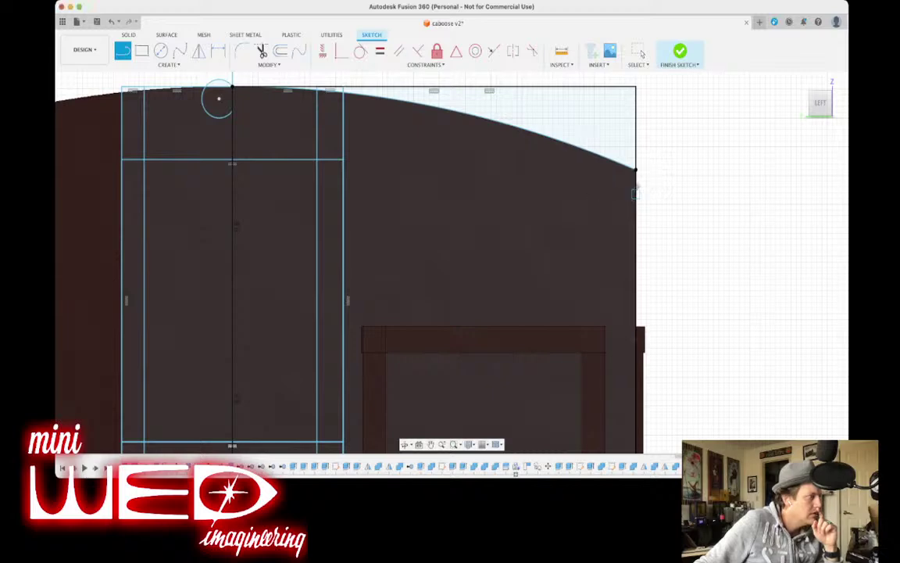
{"action": "key", "text": "Escape"}
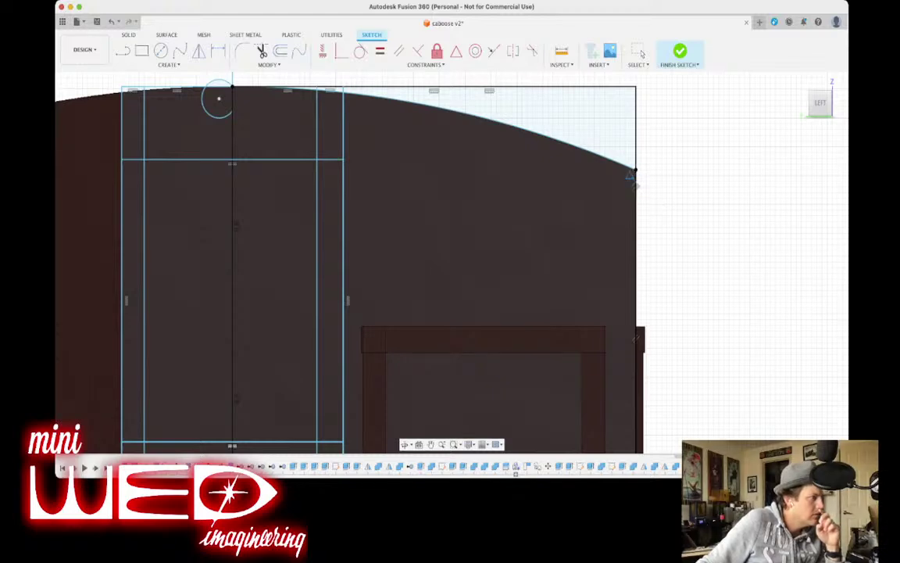
{"action": "mouse_move", "coordinate": [637, 187]}
{"action": "left_mouse_down"}
{"action": "mouse_move", "coordinate": [434, 151]}
{"action": "mouse_move", "coordinate": [327, 110]}
{"action": "mouse_move", "coordinate": [254, 114]}
{"action": "mouse_move", "coordinate": [211, 100]}
{"action": "left_mouse_up"}
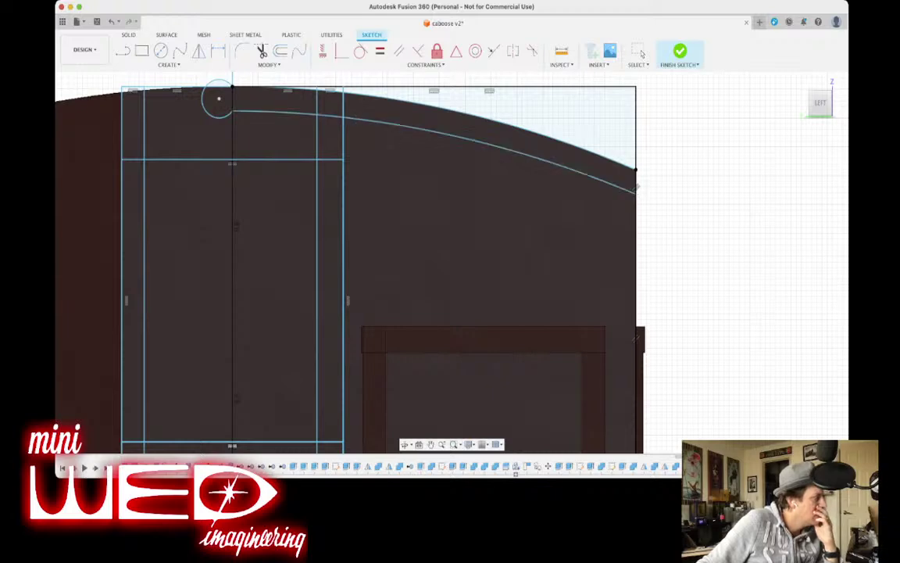
Add a narrow vertical rectangle beside the centreline between the door's middle and bottom rails, and finish the sketch.
{"action": "scroll", "coordinate": [540, 161], "scroll_direction": "down", "scroll_amount": 5}
{"action": "middle_click_drag", "start_coordinate": [616, 189], "coordinate": [588, 165]}
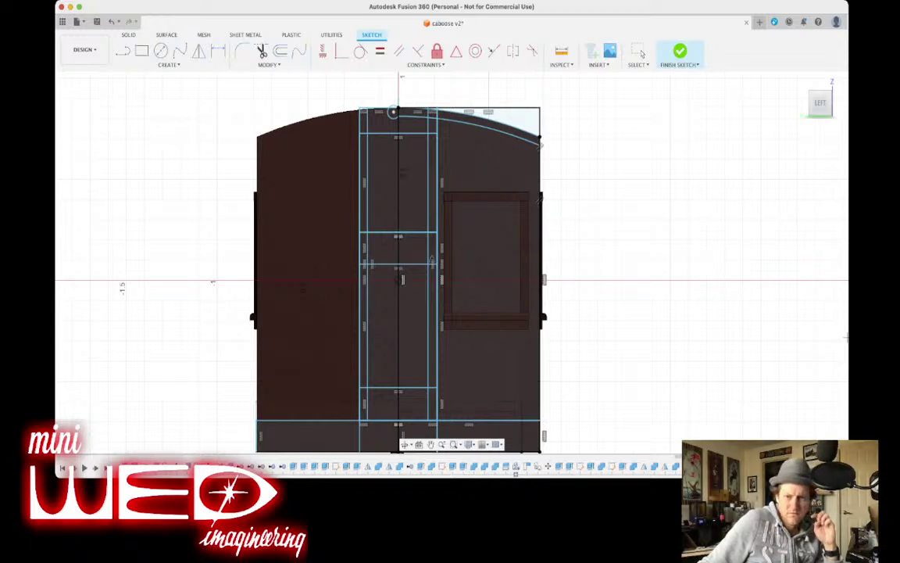
{"action": "key", "text": "r"}
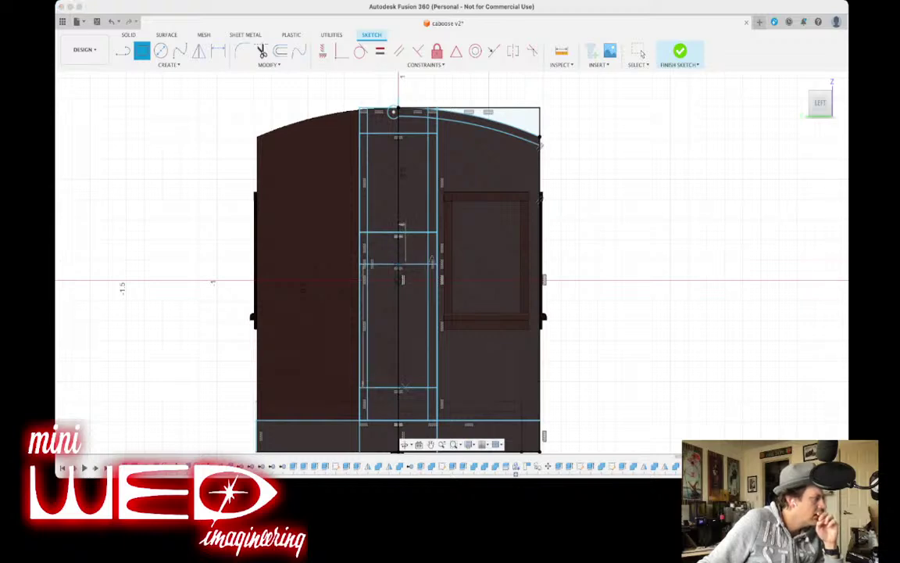
{"action": "left_click", "coordinate": [404, 386]}
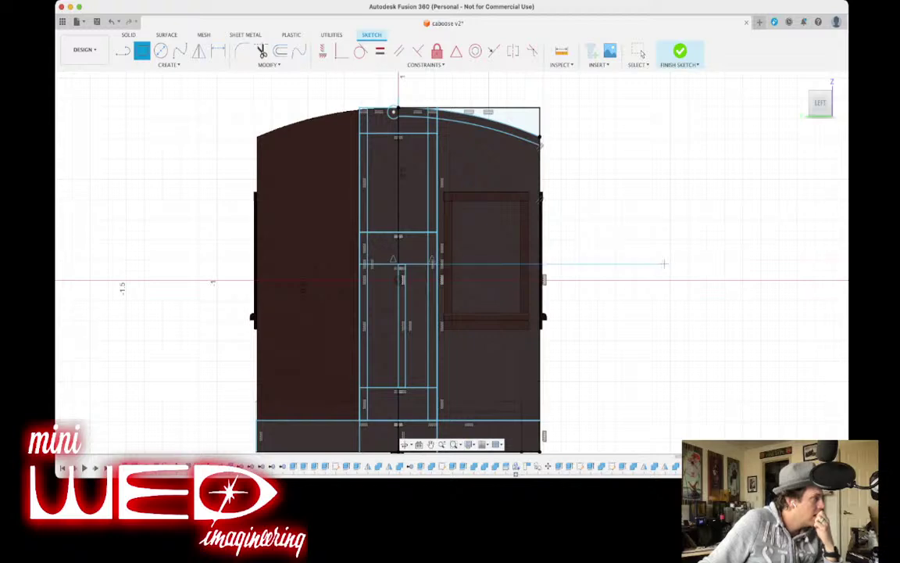
{"action": "left_click", "coordinate": [680, 51]}
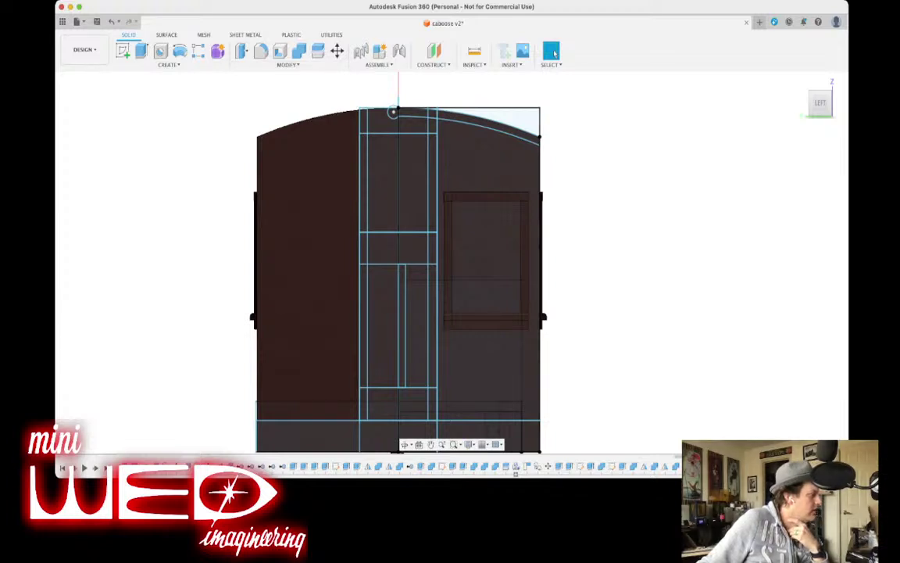
Extrude the stile and rail profiles of the door's window-side half into the end wall as a separate body.
{"action": "left_click", "coordinate": [142, 51]}
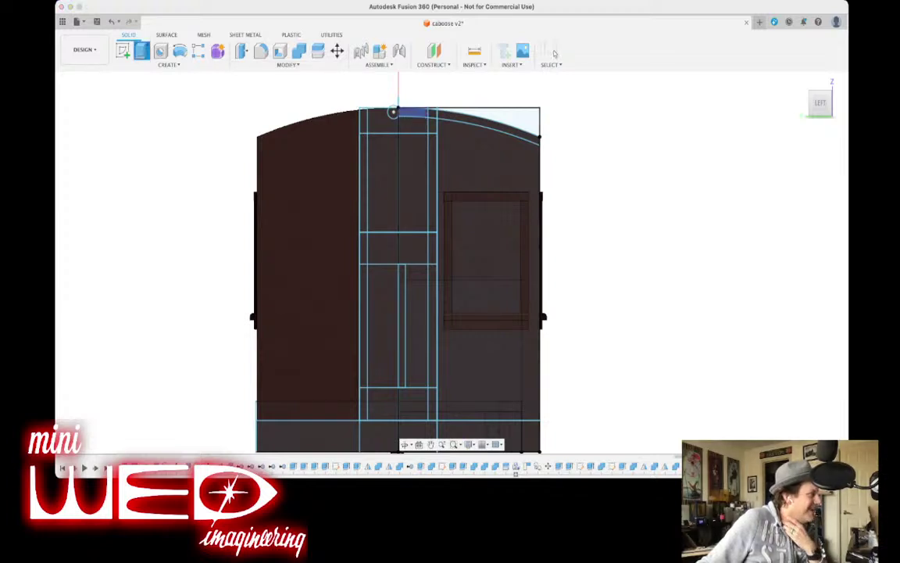
{"action": "left_click", "coordinate": [414, 125]}
{"action": "left_click", "coordinate": [432, 126]}
{"action": "left_click", "coordinate": [432, 184]}
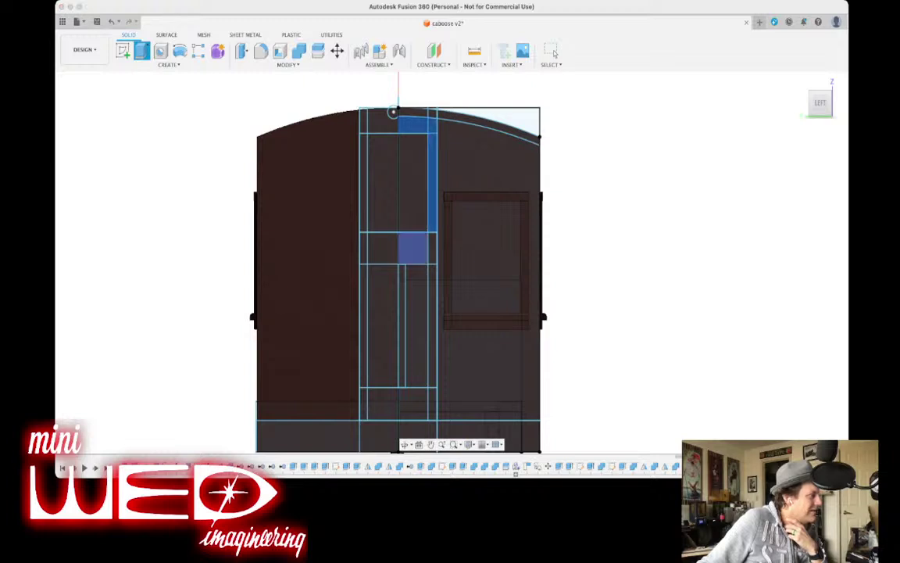
{"action": "left_click", "coordinate": [415, 248]}
{"action": "left_click", "coordinate": [432, 248]}
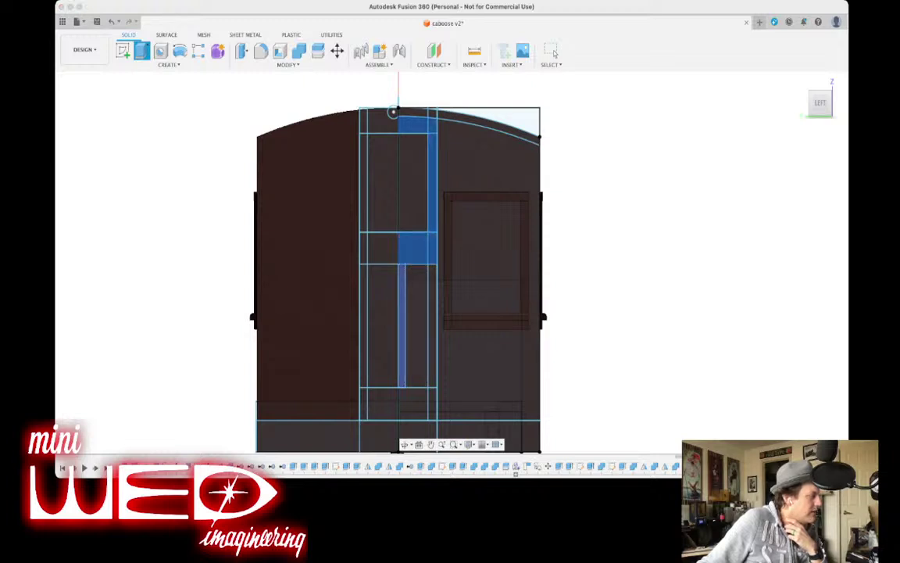
{"action": "left_click", "coordinate": [402, 328]}
{"action": "left_click", "coordinate": [432, 328]}
{"action": "left_click", "coordinate": [432, 403]}
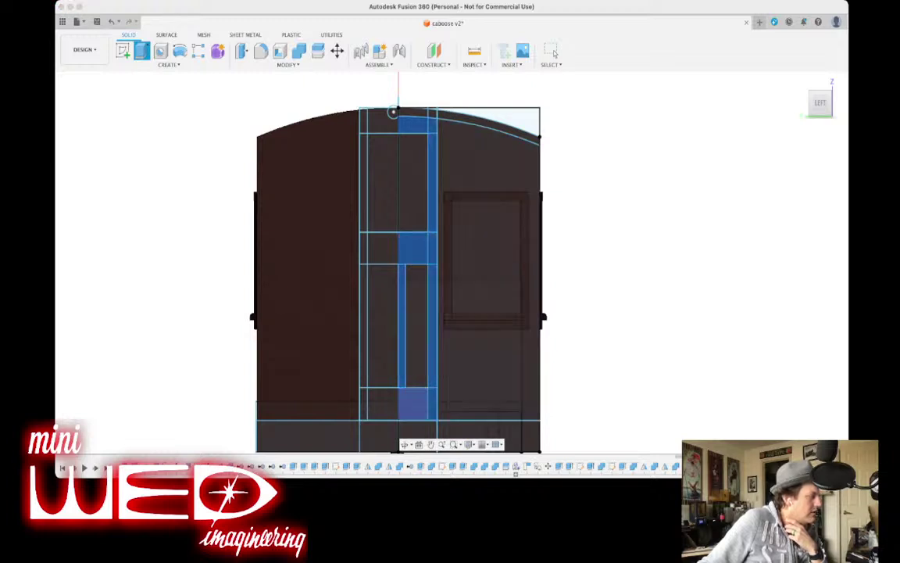
{"action": "left_click", "coordinate": [415, 404]}
{"action": "left_click_drag", "start_coordinate": [821, 103], "coordinate": [784, 120]}
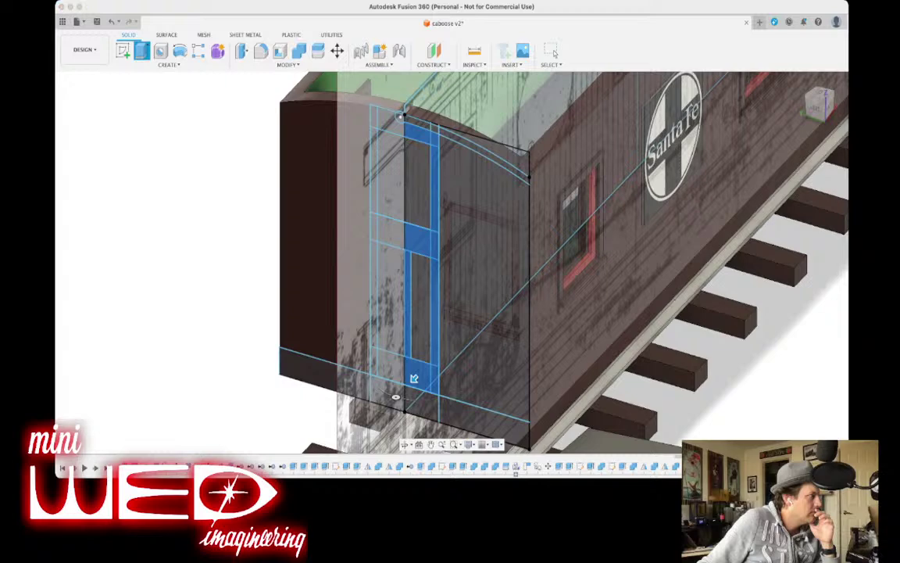
{"action": "left_click_drag", "start_coordinate": [414, 378], "coordinate": [429, 361]}
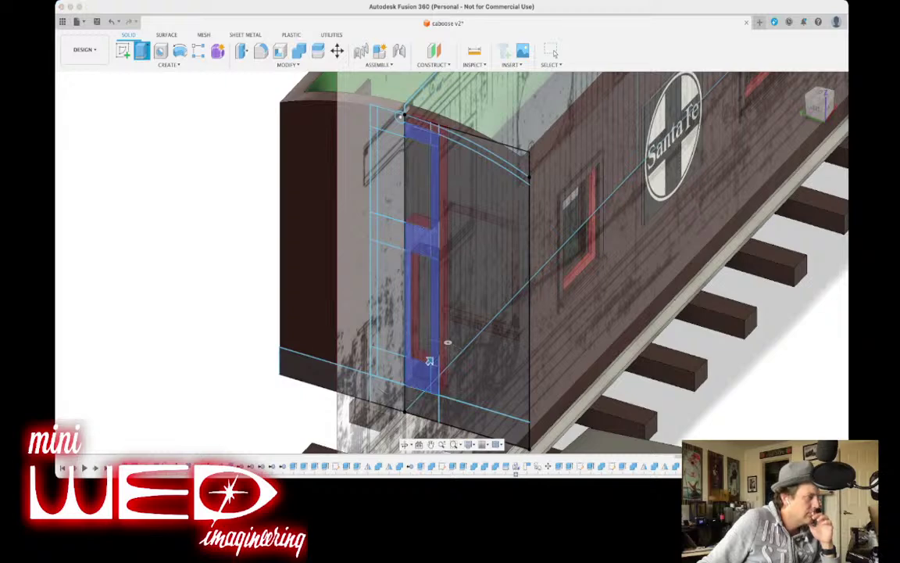
{"action": "key", "text": "Return"}
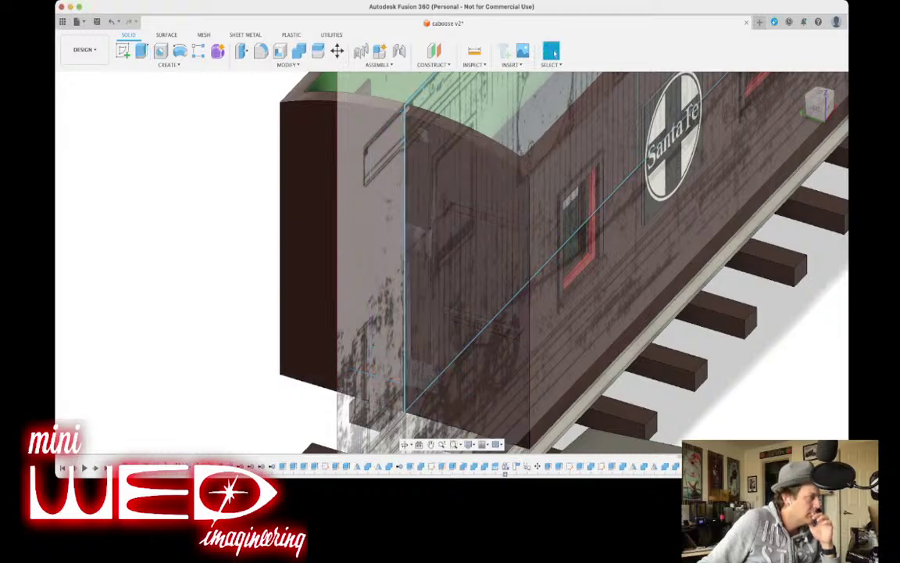
Mirror the half door frame body across its inner face on the caboose's centreline.
{"action": "left_click_drag", "start_coordinate": [817, 103], "coordinate": [867, 100]}
{"action": "mouse_move", "coordinate": [453, 263]}
{"action": "middle_mouse_down", "text": "shift"}
{"action": "mouse_move", "coordinate": [386, 260]}
{"action": "mouse_move", "coordinate": [480, 260]}
{"action": "middle_mouse_up", "text": "shift"}
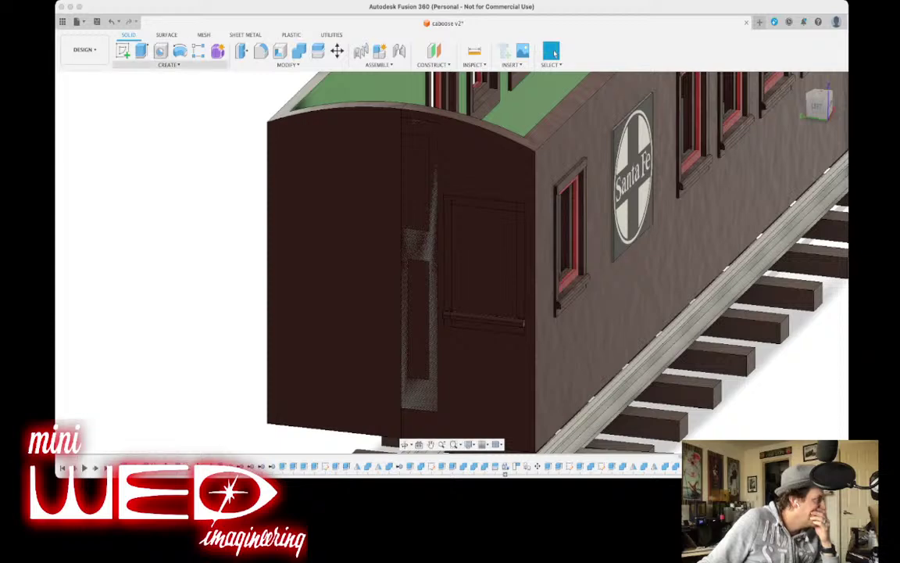
{"action": "left_click", "coordinate": [169, 65]}
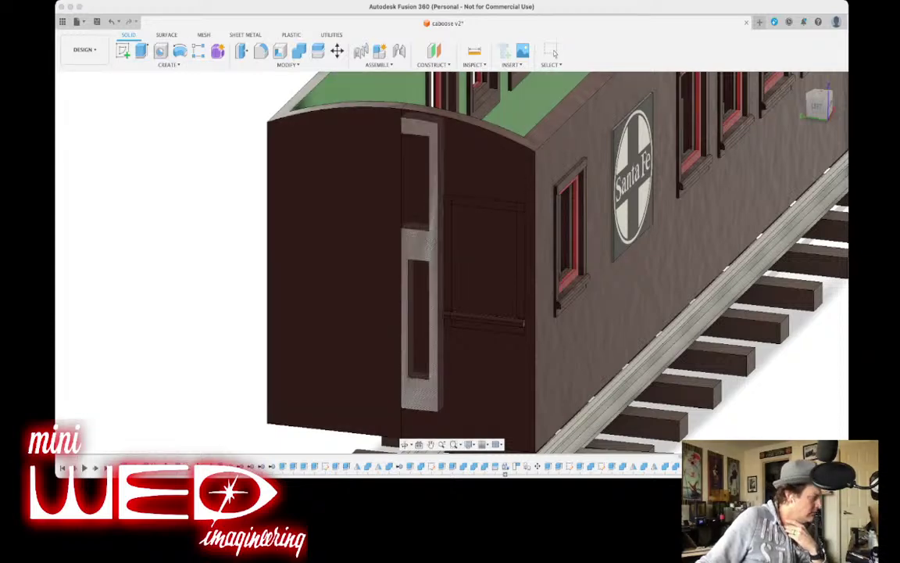
{"action": "left_click", "coordinate": [422, 244]}
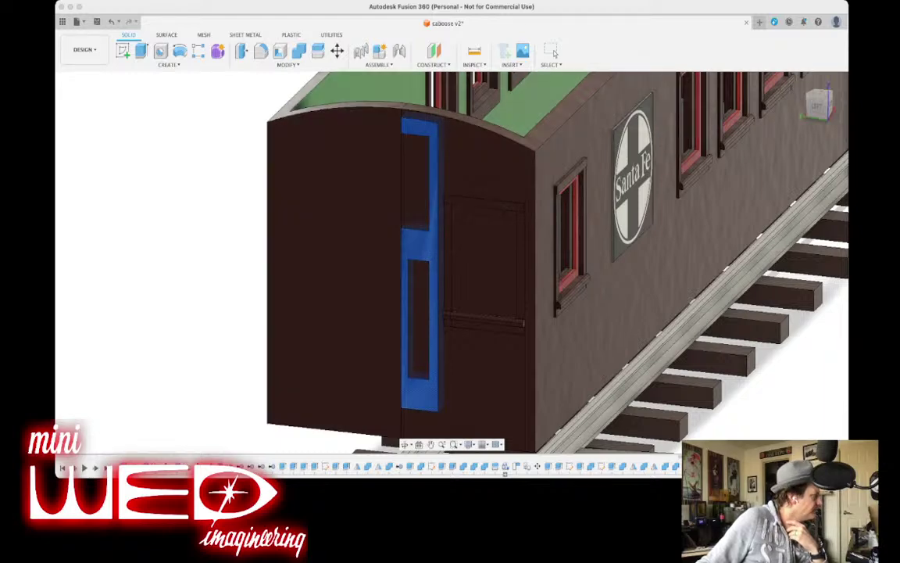
{"action": "left_click_drag", "start_coordinate": [817, 105], "coordinate": [841, 111]}
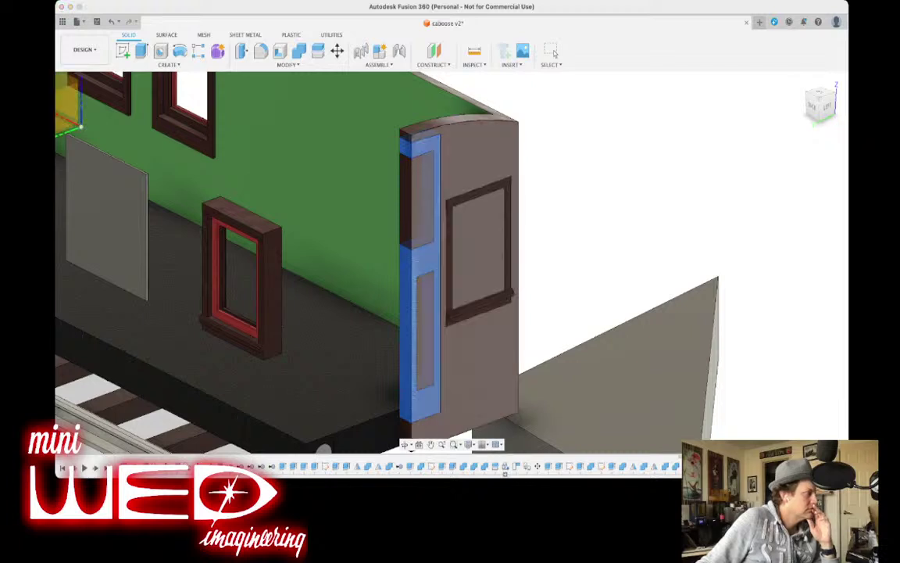
{"action": "left_click", "coordinate": [425, 260]}
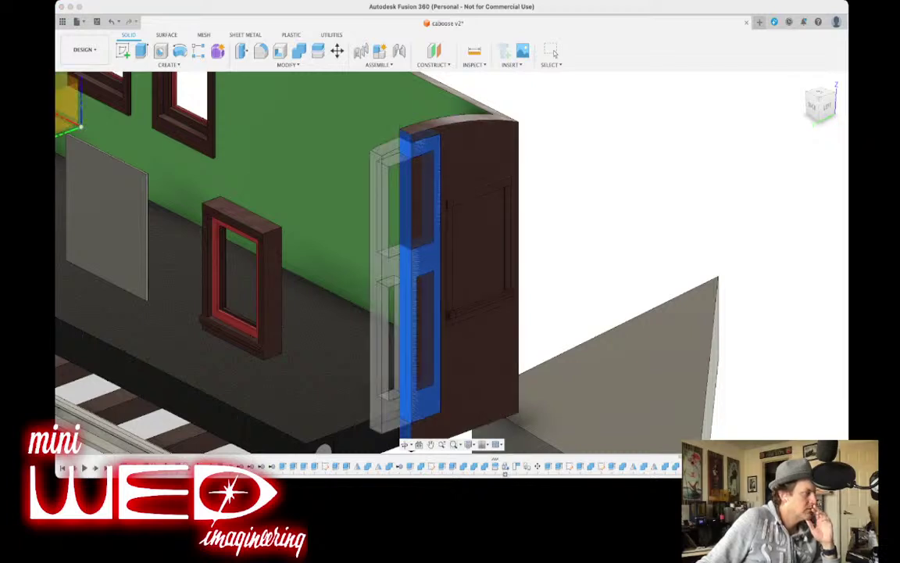
Combine the original and mirrored door frame halves into one body.
{"action": "left_click", "coordinate": [299, 50]}
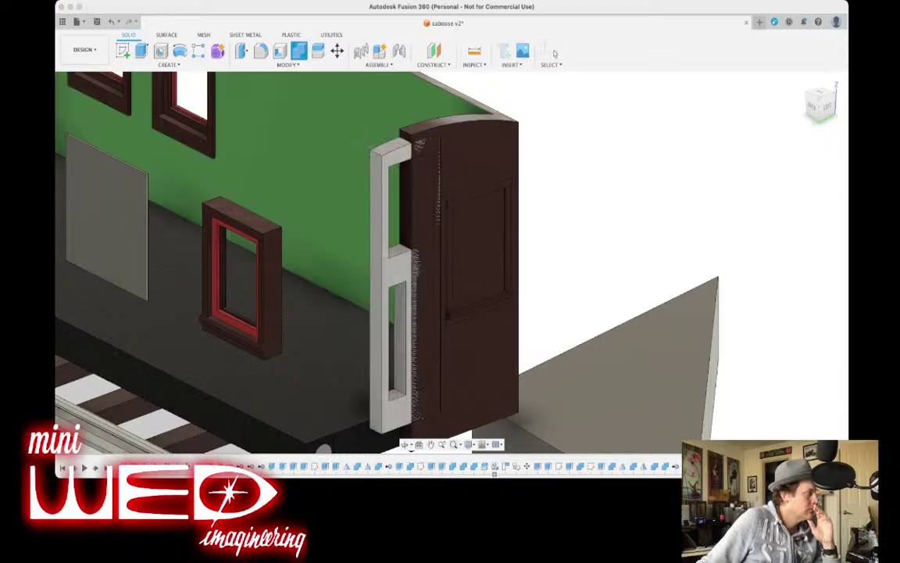
{"action": "left_click", "coordinate": [396, 270]}
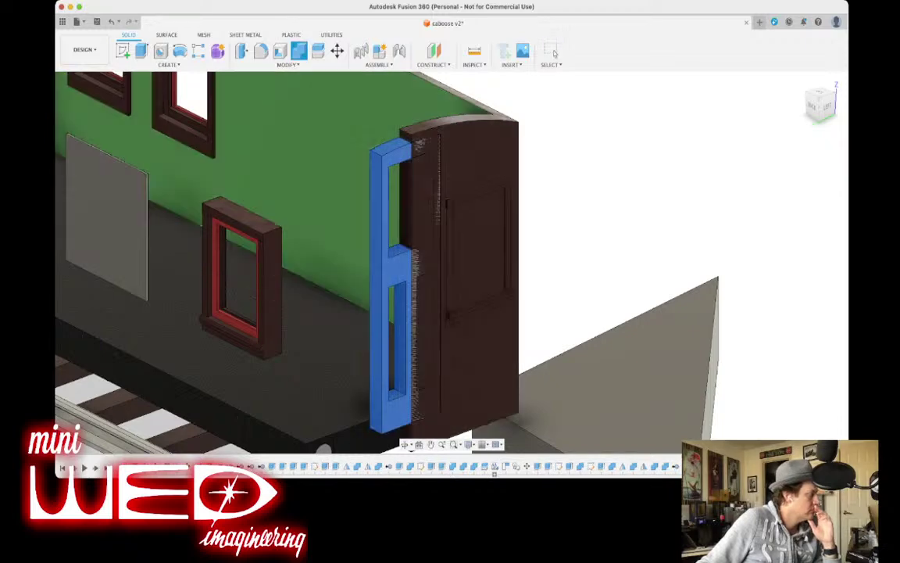
{"action": "left_click", "coordinate": [426, 262]}
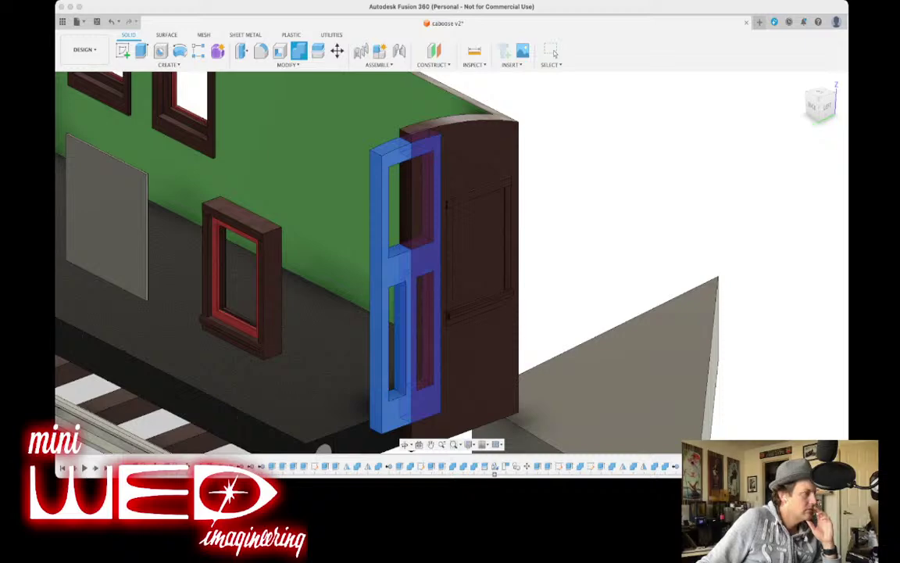
{"action": "key", "text": "Return"}
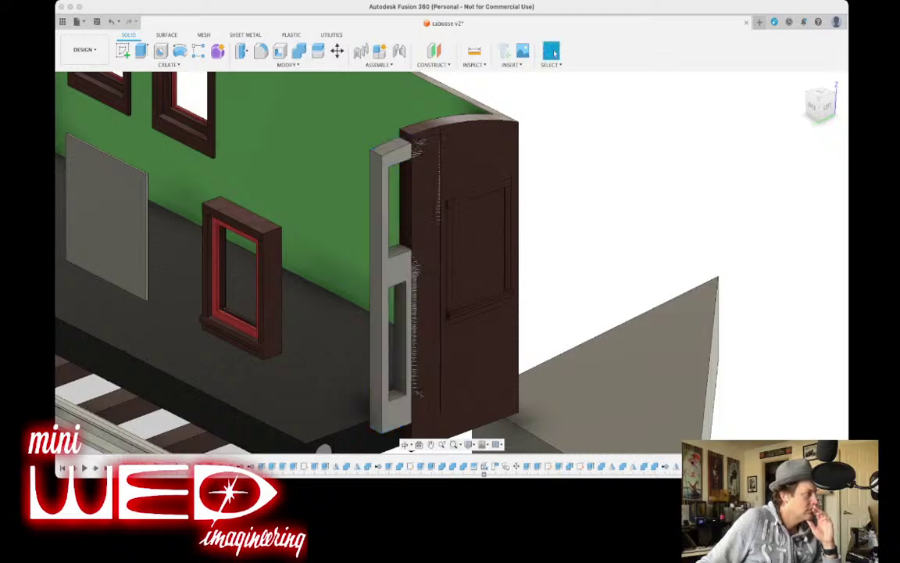
Use Combine to cut the joined door frame's shape out of the end wall.
{"action": "left_click", "coordinate": [828, 107]}
{"action": "mouse_move", "coordinate": [451, 263]}
{"action": "middle_mouse_down", "text": "shift"}
{"action": "mouse_move", "coordinate": [447, 234]}
{"action": "mouse_move", "coordinate": [422, 260]}
{"action": "mouse_move", "coordinate": [407, 256]}
{"action": "middle_mouse_up", "text": "shift"}
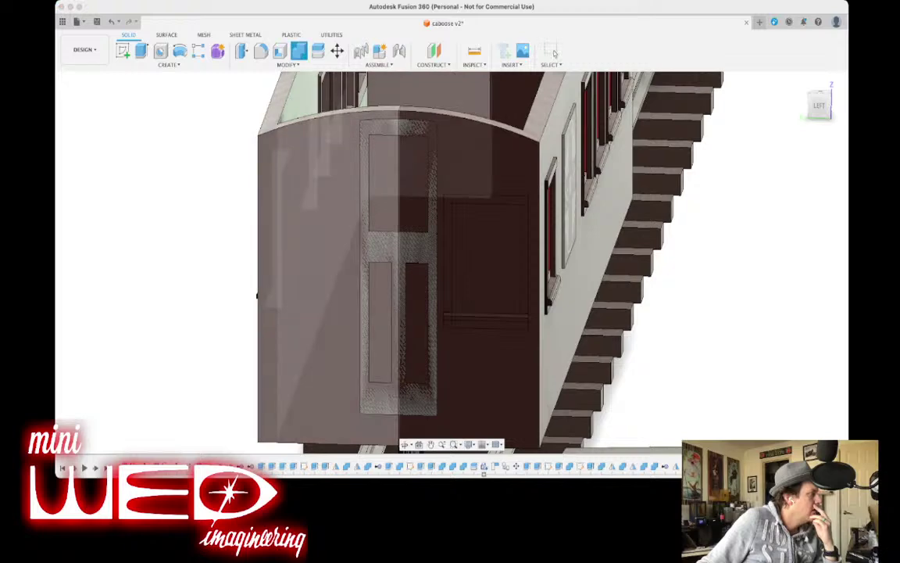
{"action": "left_click", "coordinate": [258, 295]}
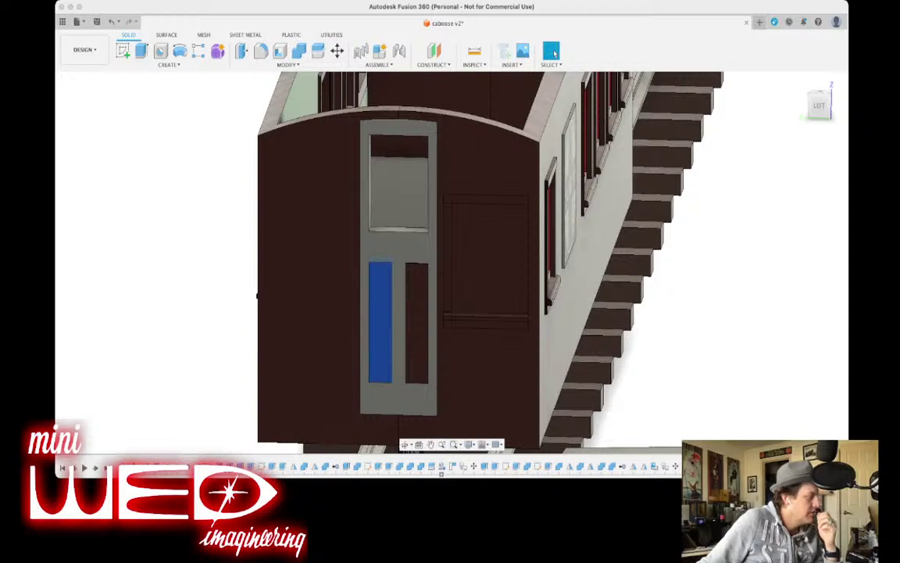
Extrude the two lower door panel faces inward as a cut so they sit recessed behind the door frame.
{"action": "key", "text": "Escape"}
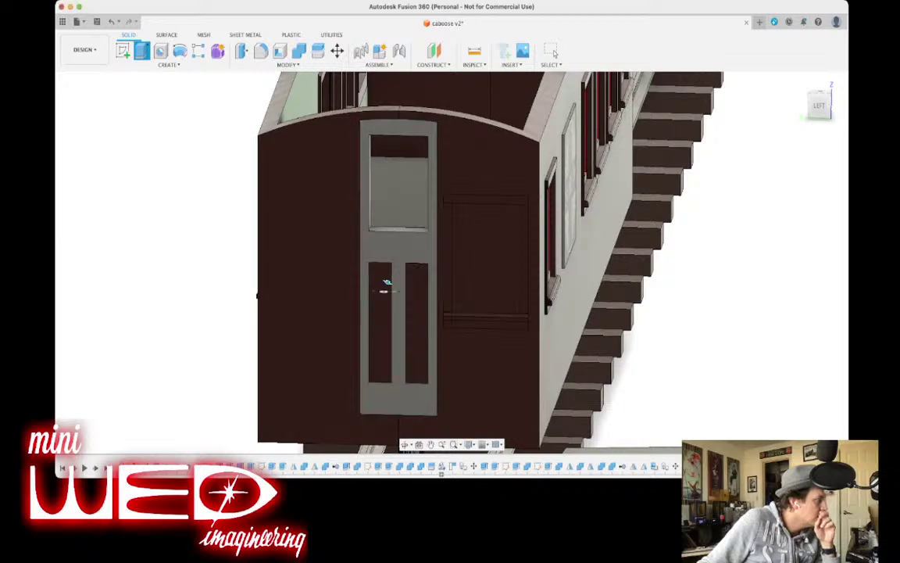
{"action": "left_click", "coordinate": [381, 289]}
{"action": "left_click", "coordinate": [412, 283], "text": "shift"}
{"action": "middle_click_drag", "start_coordinate": [413, 286], "coordinate": [415, 303], "text": "shift"}
{"action": "scroll", "coordinate": [417, 299], "scroll_direction": "up", "scroll_amount": 3}
{"action": "left_click_drag", "start_coordinate": [414, 303], "coordinate": [402, 297]}
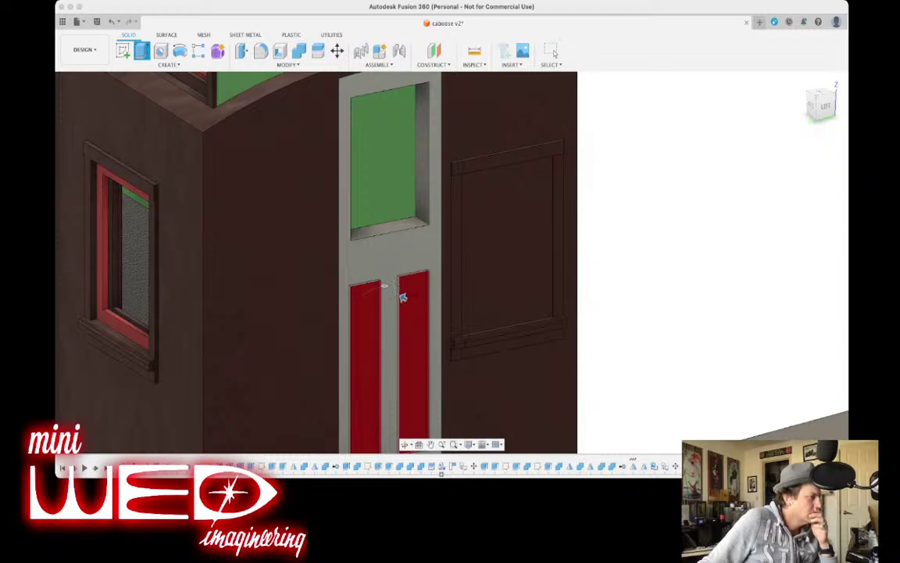
{"action": "key", "text": "Return"}
{"action": "scroll", "coordinate": [701, 143], "scroll_direction": "down", "scroll_amount": 4}
{"action": "left_click_drag", "start_coordinate": [824, 107], "coordinate": [820, 109]}
{"action": "mouse_move", "coordinate": [485, 275]}
{"action": "middle_mouse_down", "text": "shift"}
{"action": "mouse_move", "coordinate": [336, 272]}
{"action": "mouse_move", "coordinate": [391, 269]}
{"action": "middle_mouse_up", "text": "shift"}
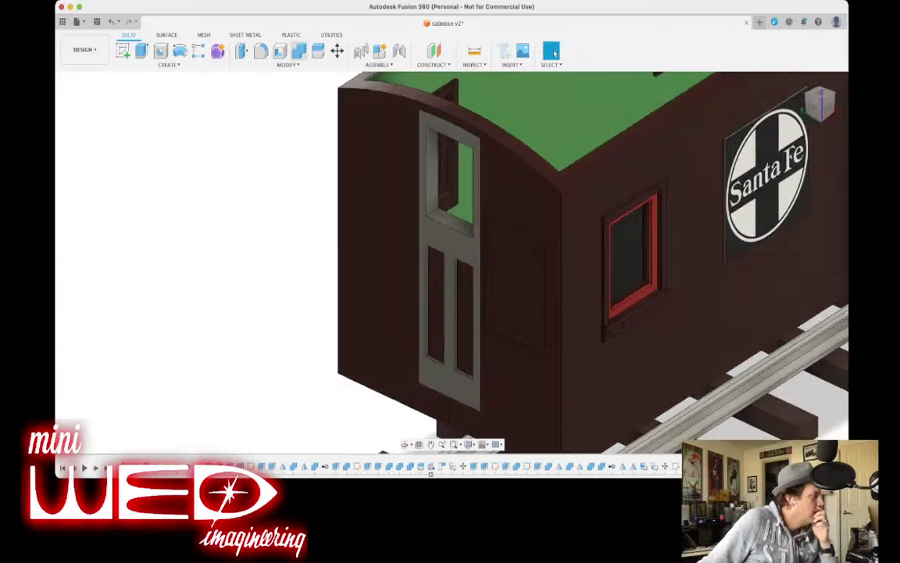
{"action": "left_click", "coordinate": [299, 51]}
{"action": "left_click", "coordinate": [434, 222]}
{"action": "left_click", "coordinate": [436, 305]}
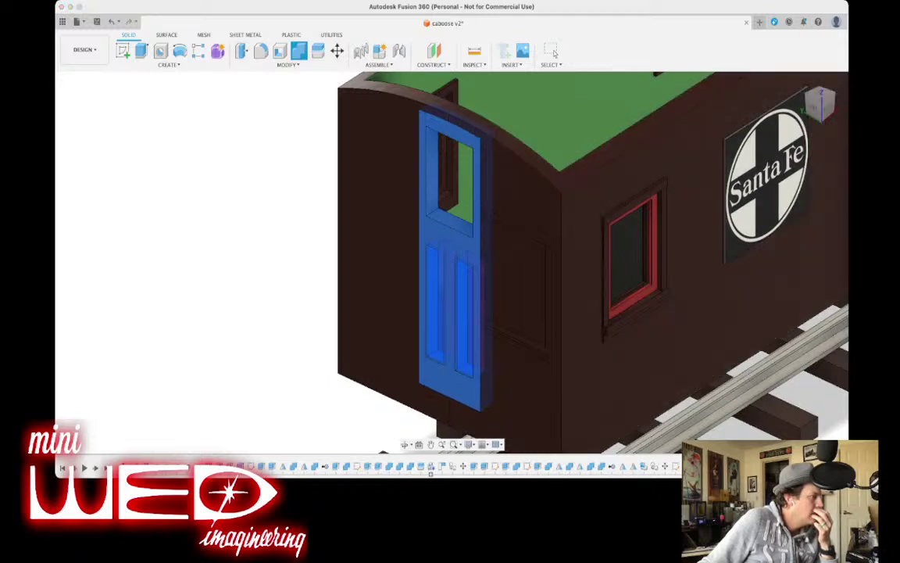
{"action": "key", "text": "Delete"}
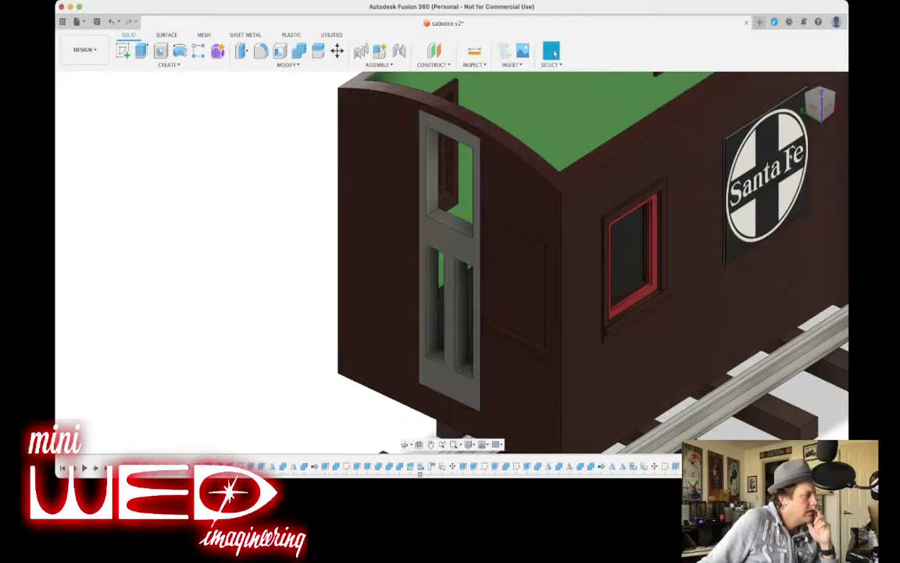
{"action": "key", "text": "super+z"}
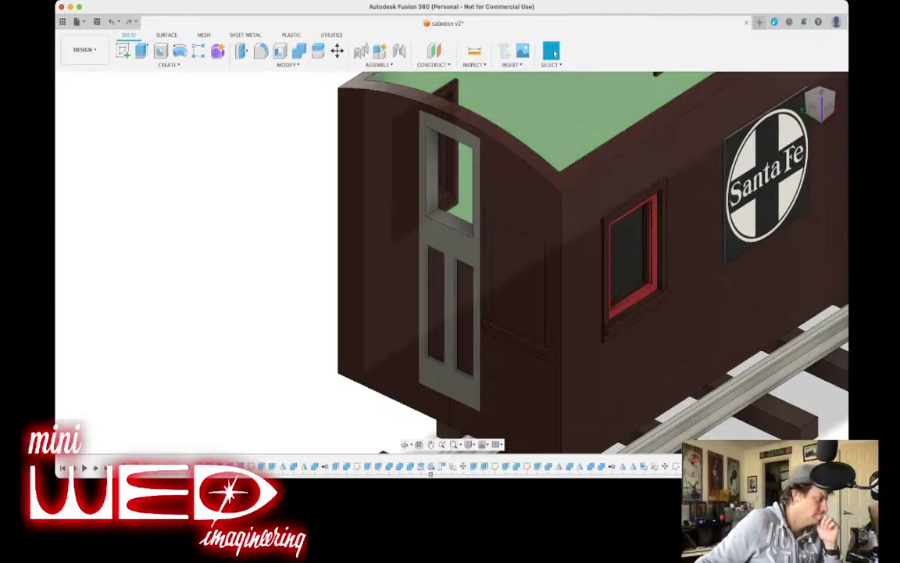
Combine the door frame with the two recessed lower panels into one door body.
{"action": "left_click", "coordinate": [298, 50]}
{"action": "key", "text": "super+z"}
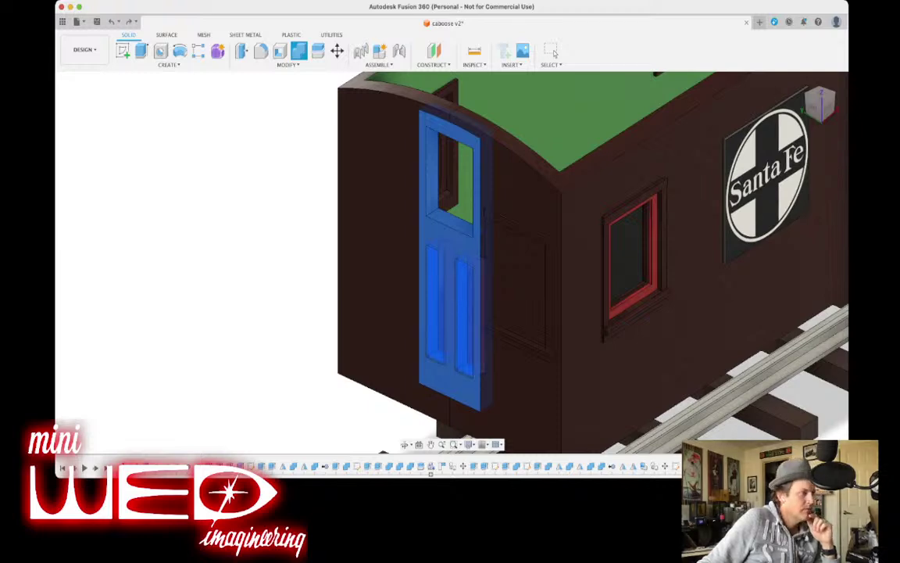
{"action": "key", "text": "Return"}
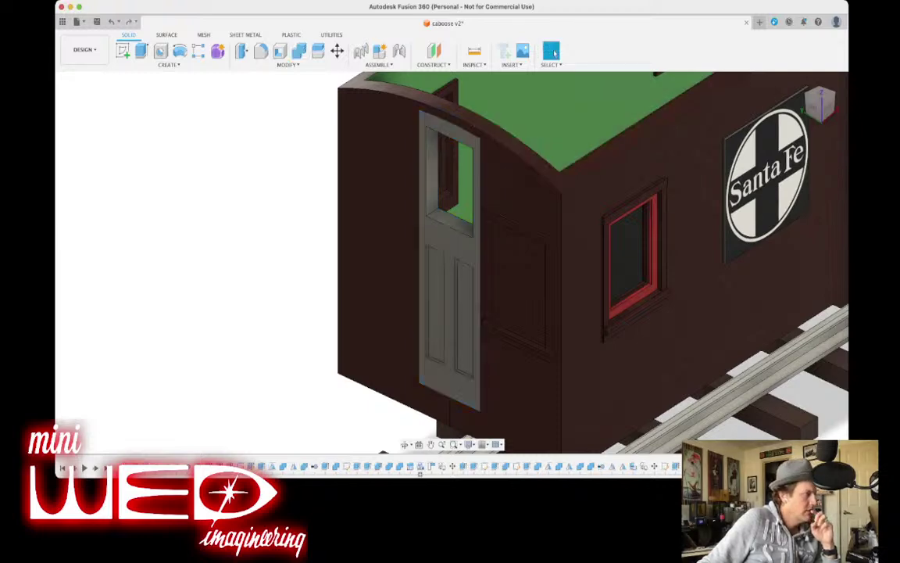
Thin the door by extruding a cut from its inside face toward the outside.
{"action": "left_click_drag", "start_coordinate": [824, 104], "coordinate": [774, 114]}
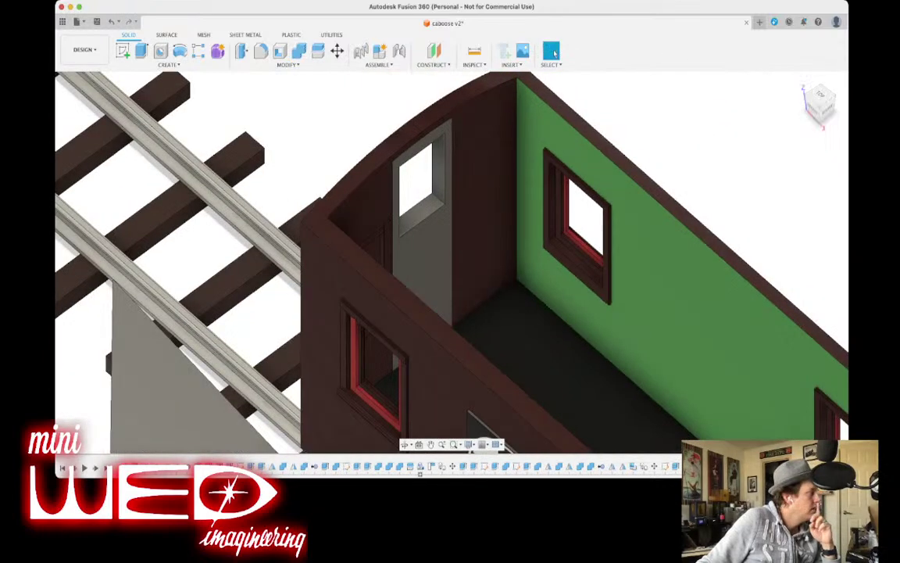
{"action": "left_click", "coordinate": [141, 51]}
{"action": "left_click", "coordinate": [422, 254]}
{"action": "left_click_drag", "start_coordinate": [422, 268], "coordinate": [401, 250]}
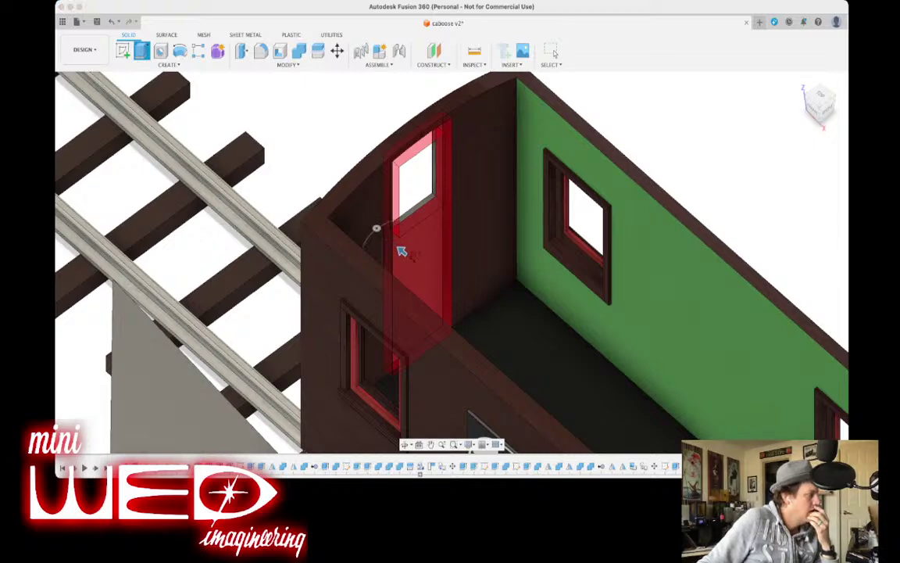
{"action": "key", "text": "Return"}
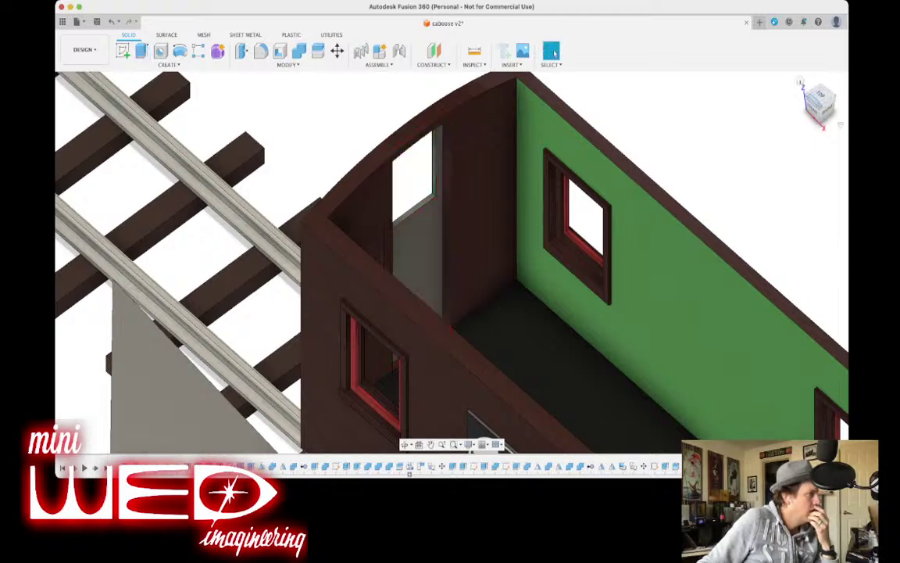
Mirror the door body across its inside face to give the interior side matching panels.
{"action": "left_click_drag", "start_coordinate": [814, 105], "coordinate": [825, 107]}
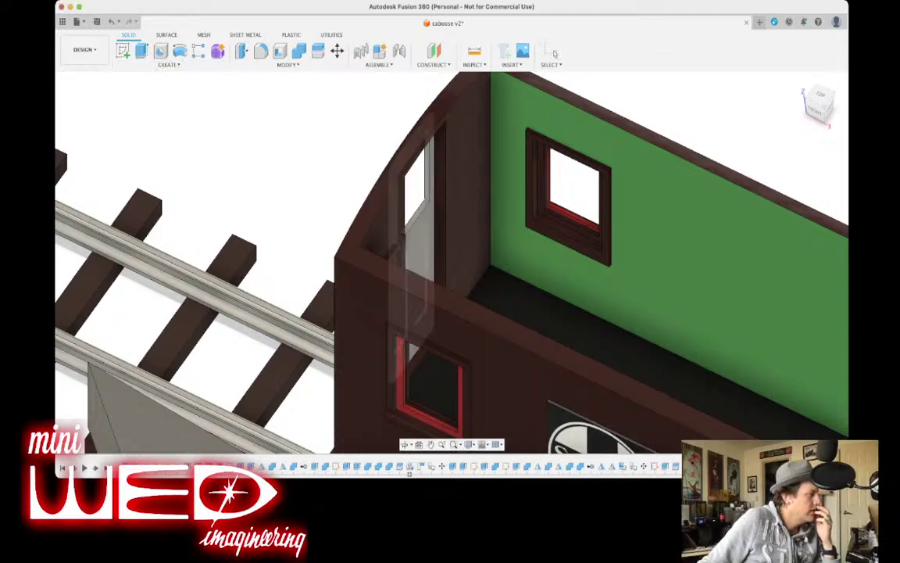
{"action": "left_click", "coordinate": [420, 254]}
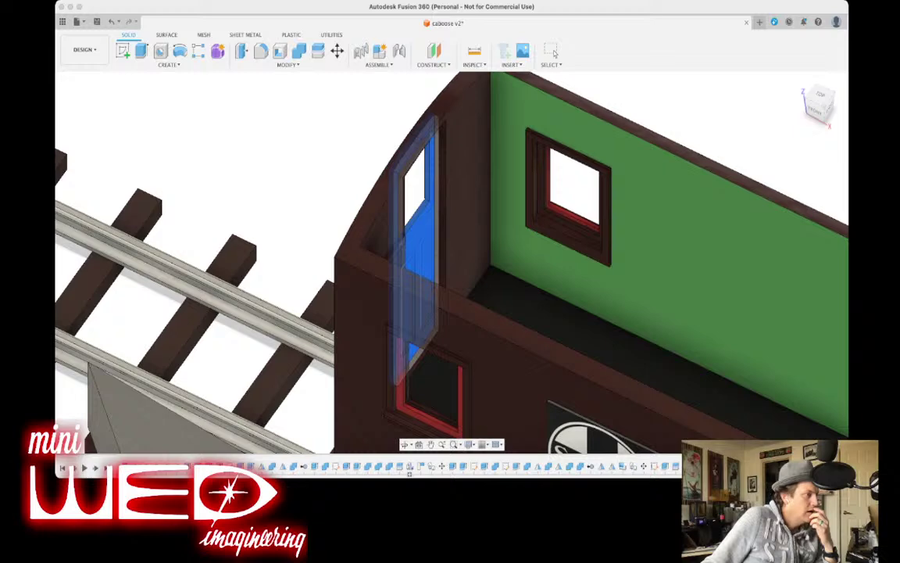
{"action": "left_click", "coordinate": [551, 51]}
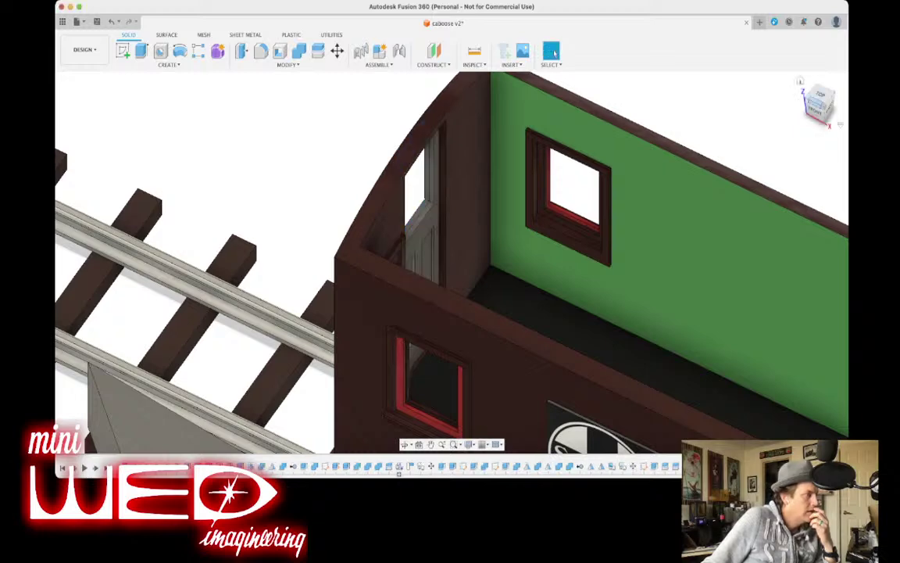
Move the door body slightly inward so it sits recessed in the end wall.
{"action": "middle_click_drag", "start_coordinate": [450, 253], "coordinate": [500, 251], "text": "shift"}
{"action": "key", "text": "m"}
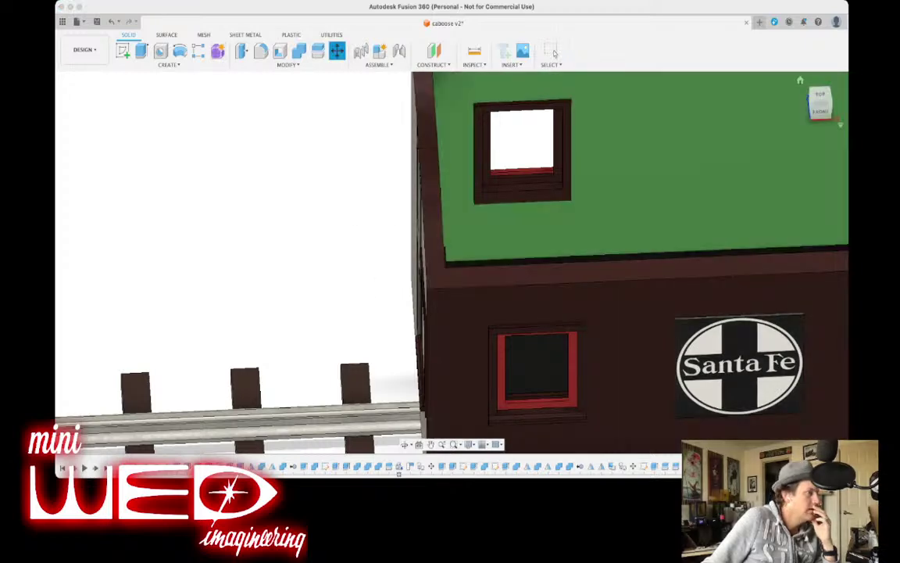
{"action": "middle_click_drag", "start_coordinate": [469, 242], "coordinate": [532, 223], "text": "shift"}
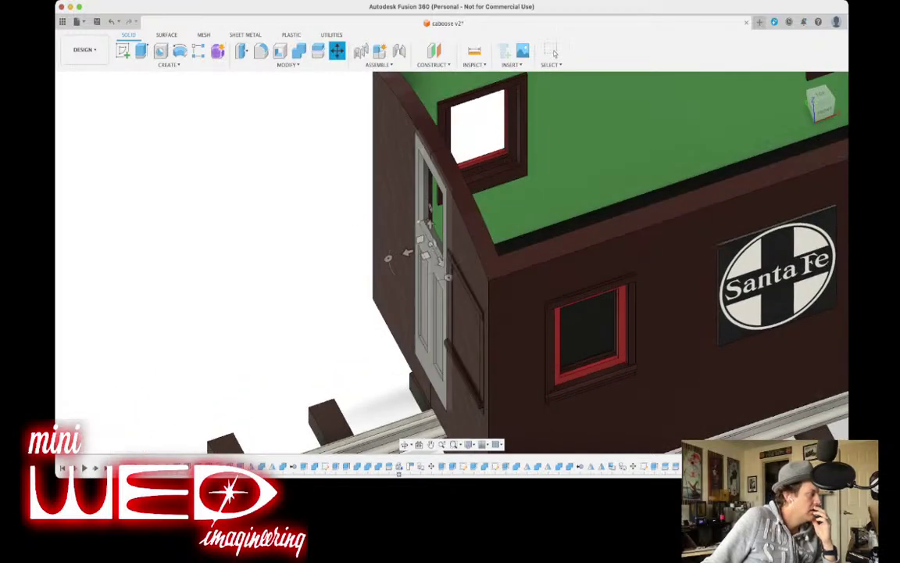
{"action": "left_click", "coordinate": [422, 224]}
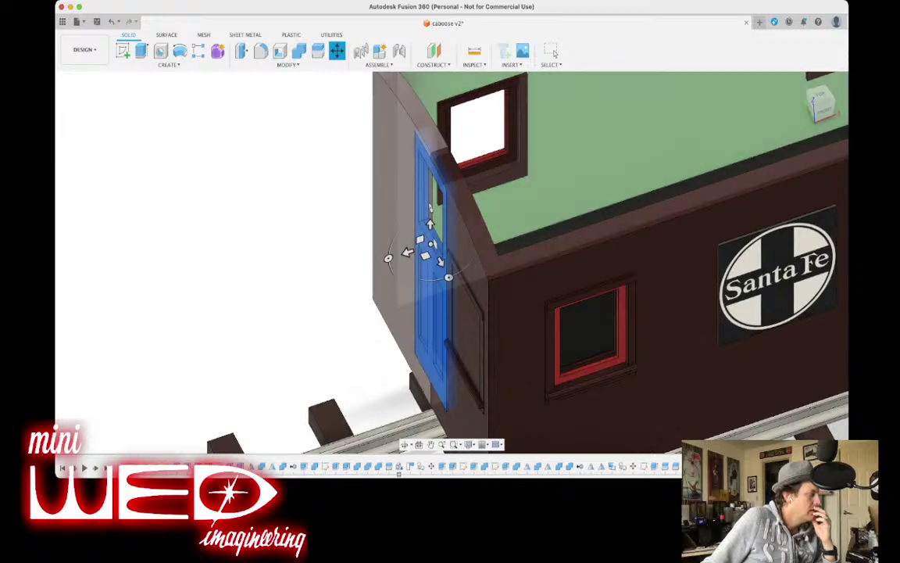
{"action": "left_click_drag", "start_coordinate": [407, 252], "coordinate": [410, 251]}
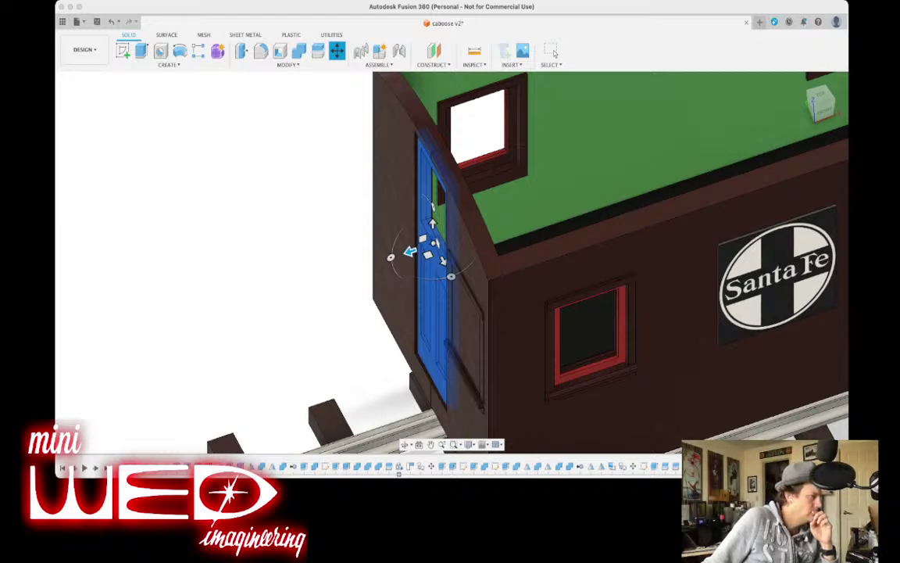
{"action": "left_click", "coordinate": [552, 51]}
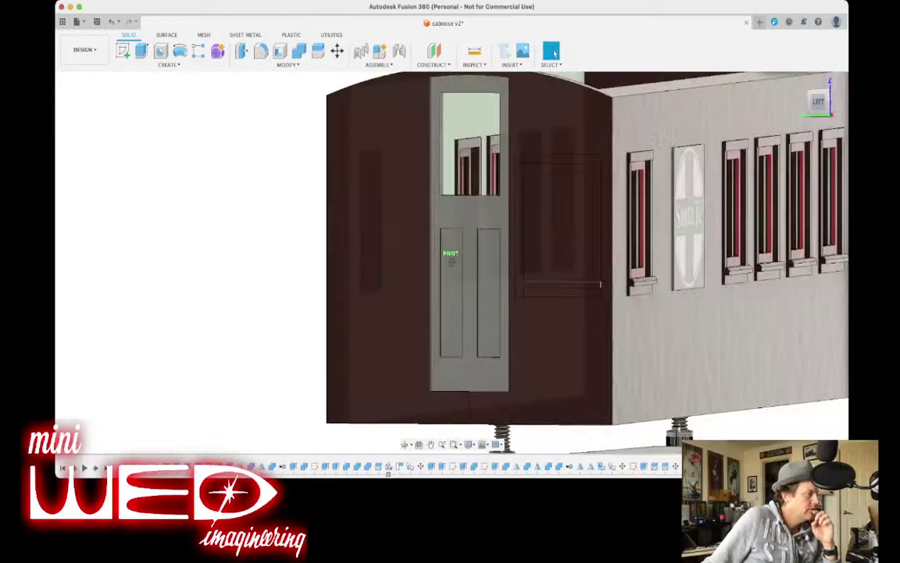
Apply the red trim appearance to the door's outside and the green interior appearance to its inside.
{"action": "middle_click_drag", "start_coordinate": [452, 262], "coordinate": [452, 262], "text": "shift"}
{"action": "mouse_move", "coordinate": [838, 103]}
{"action": "left_mouse_down"}
{"action": "mouse_move", "coordinate": [817, 102]}
{"action": "mouse_move", "coordinate": [801, 114]}
{"action": "mouse_move", "coordinate": [819, 108]}
{"action": "left_mouse_up"}
{"action": "scroll", "coordinate": [547, 292], "scroll_direction": "down", "scroll_amount": 4}
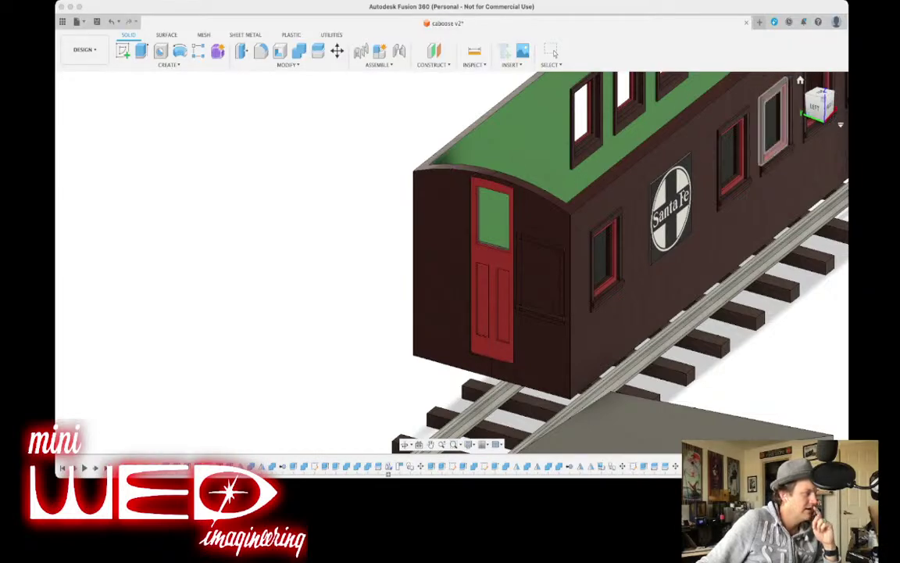
{"action": "mouse_move", "coordinate": [818, 106]}
{"action": "left_mouse_down"}
{"action": "mouse_move", "coordinate": [788, 97]}
{"action": "mouse_move", "coordinate": [815, 115]}
{"action": "left_mouse_up"}
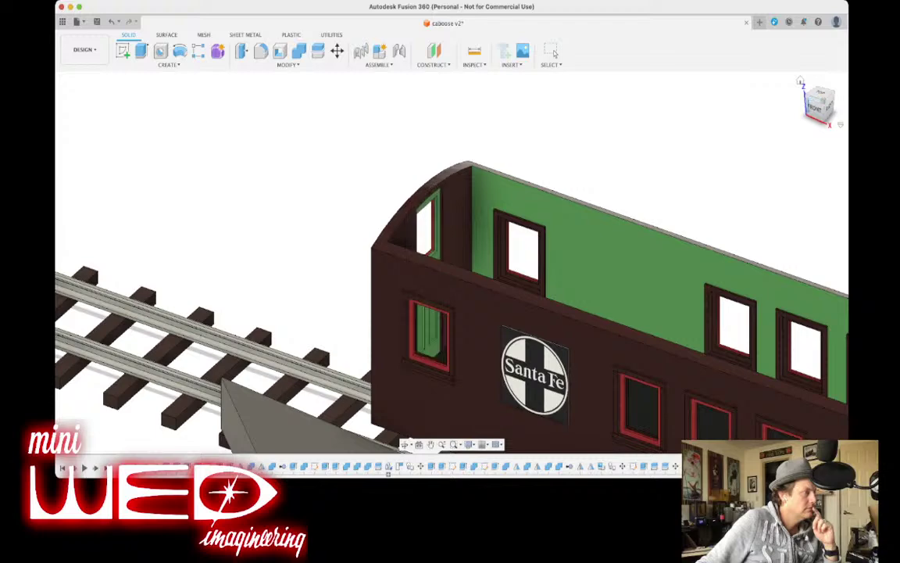
{"action": "left_click_drag", "start_coordinate": [810, 102], "coordinate": [840, 102]}
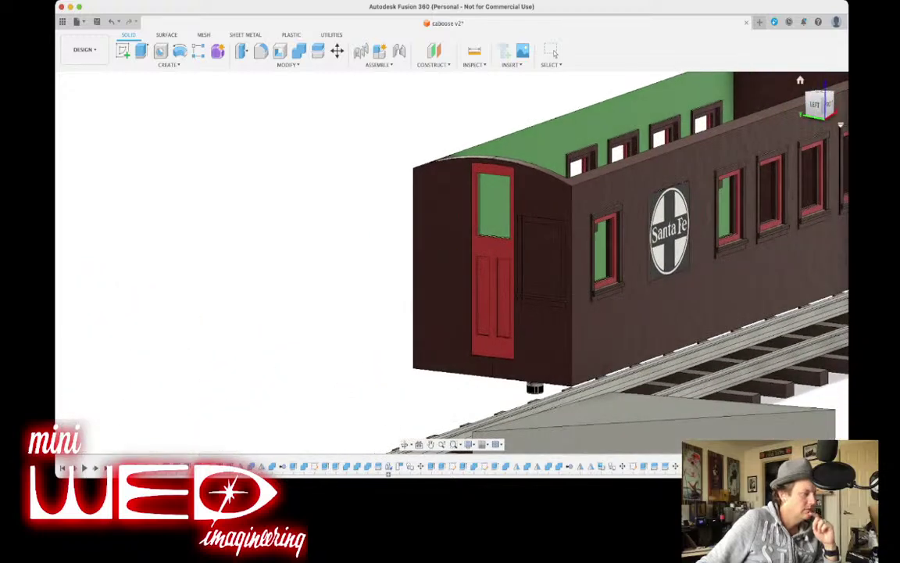
{"action": "scroll", "coordinate": [643, 202], "scroll_direction": "down", "scroll_amount": 5}
{"action": "middle_click_drag", "start_coordinate": [642, 201], "coordinate": [573, 238]}
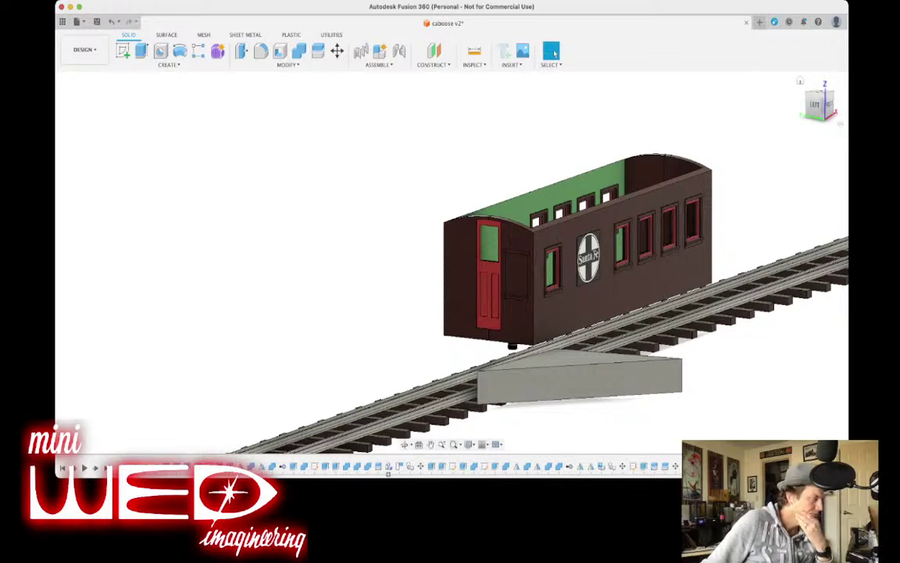
Extrude the door's inside face along the full caboose length as a cut through the opposite end wall.
{"action": "mouse_move", "coordinate": [818, 105]}
{"action": "left_mouse_down"}
{"action": "mouse_move", "coordinate": [812, 117]}
{"action": "mouse_move", "coordinate": [785, 112]}
{"action": "mouse_move", "coordinate": [773, 127]}
{"action": "left_mouse_up"}
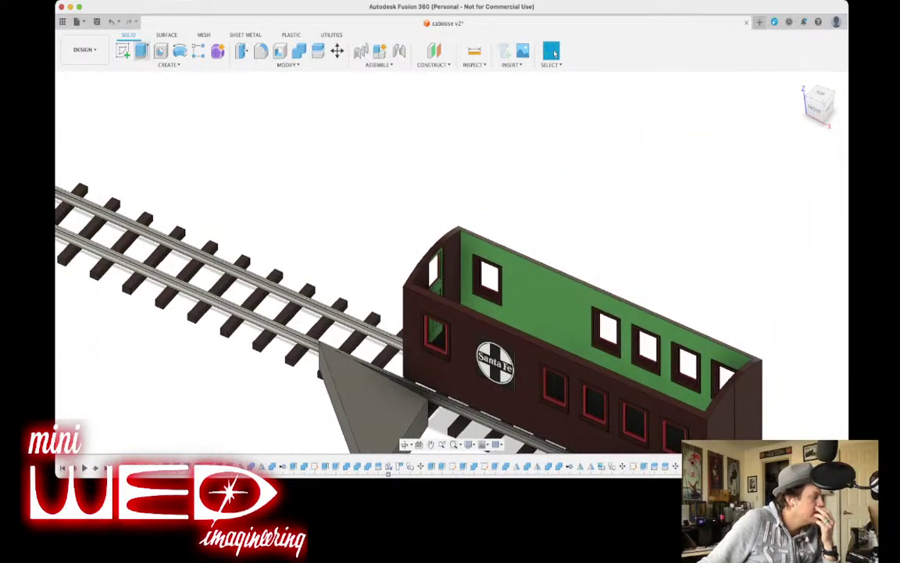
{"action": "left_click", "coordinate": [142, 52]}
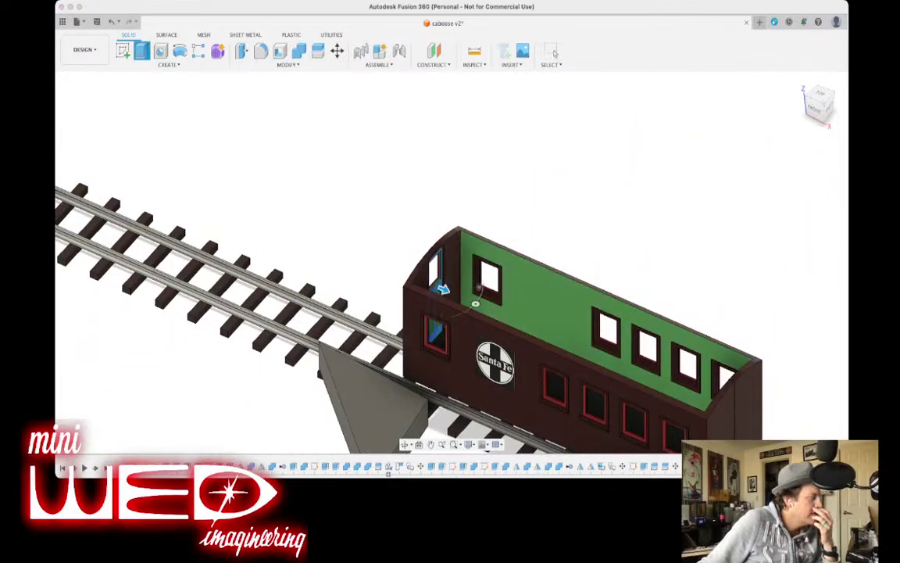
{"action": "scroll", "coordinate": [453, 286], "scroll_direction": "down", "scroll_amount": 3}
{"action": "middle_click_drag", "start_coordinate": [457, 286], "coordinate": [417, 242]}
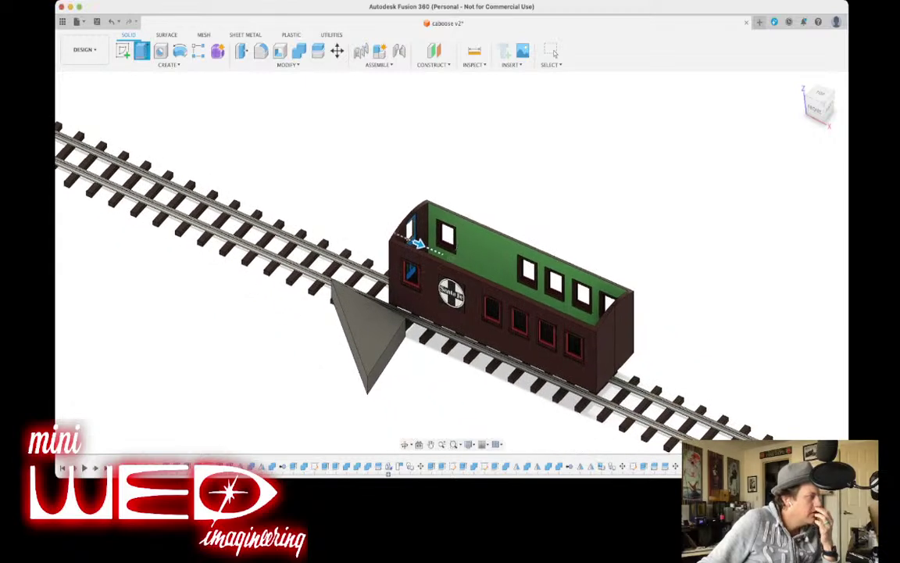
{"action": "left_click_drag", "start_coordinate": [418, 244], "coordinate": [672, 355]}
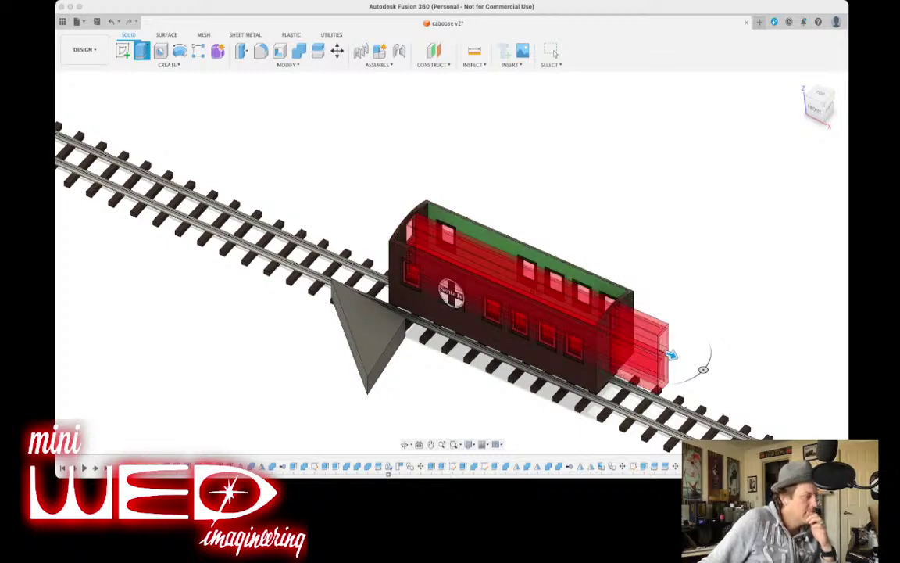
{"action": "key", "text": "Return"}
Delete the leftover wall pieces inside the doorway cut in the opposite end wall.
{"action": "left_click_drag", "start_coordinate": [826, 110], "coordinate": [810, 102]}
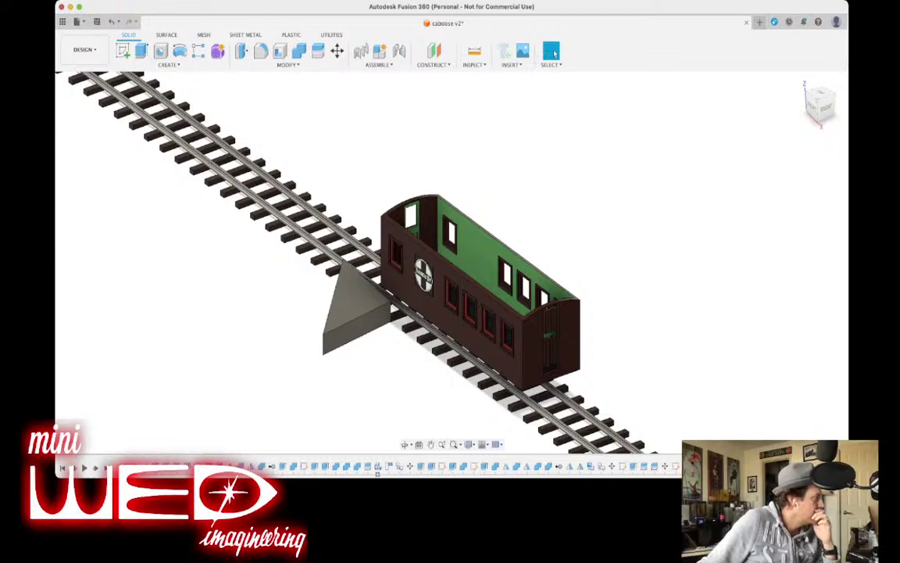
{"action": "left_click", "coordinate": [547, 321]}
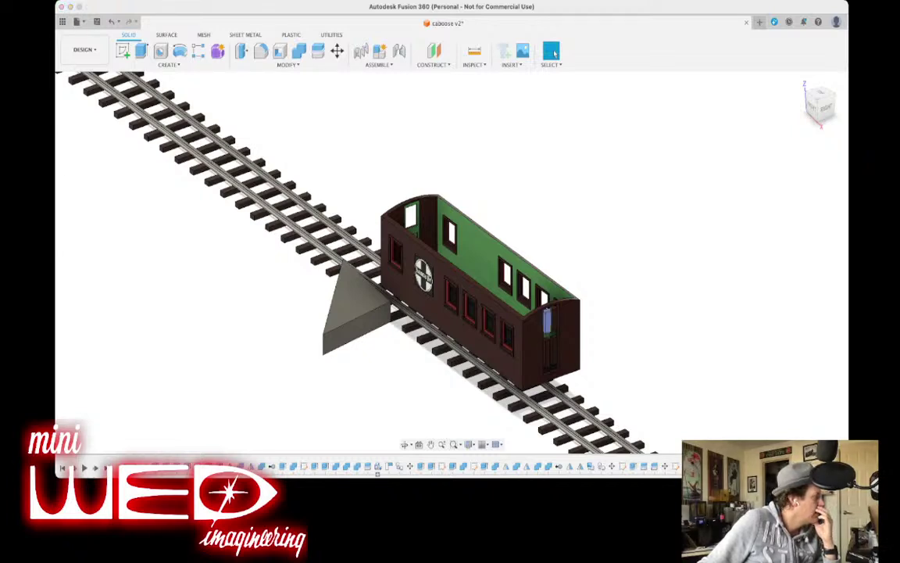
{"action": "key", "text": "Delete"}
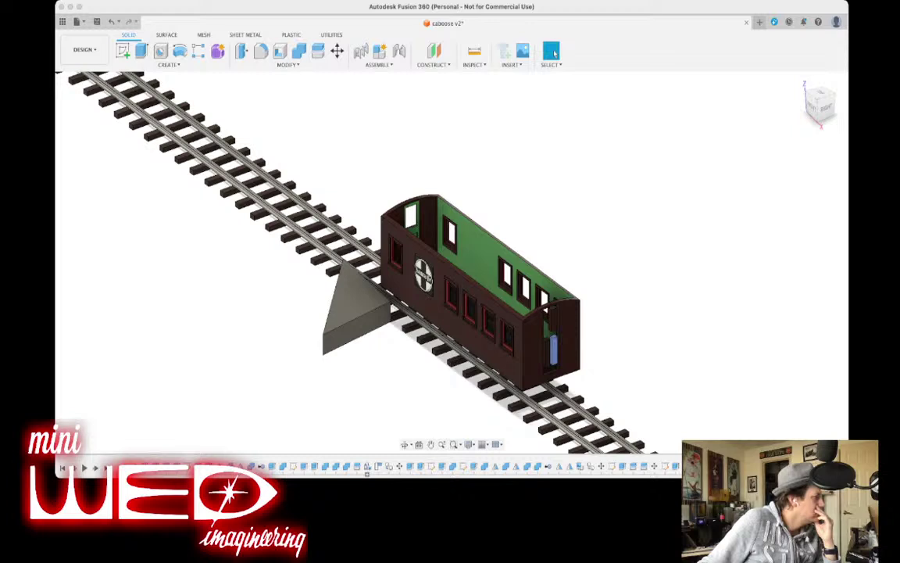
{"action": "key", "text": "Delete"}
{"action": "left_click", "coordinate": [569, 337]}
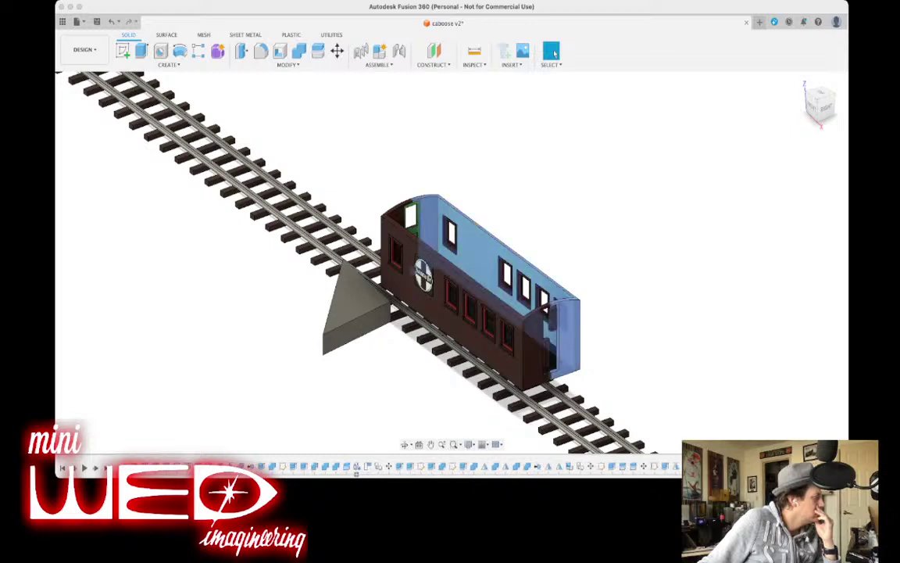
Mirror the door body across the caboose's central cross plane onto the opposite end wall.
{"action": "left_click", "coordinate": [438, 311]}
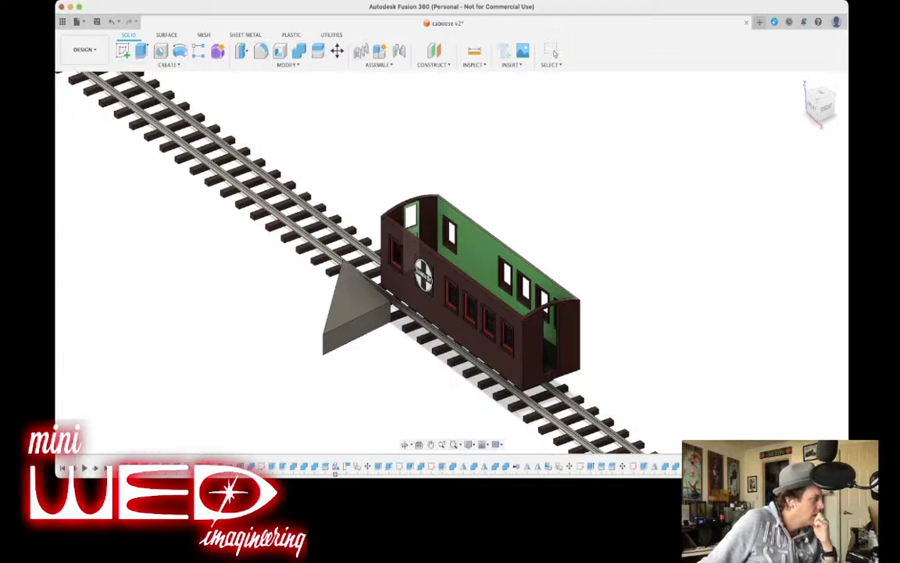
{"action": "scroll", "coordinate": [413, 217], "scroll_direction": "up", "scroll_amount": 10}
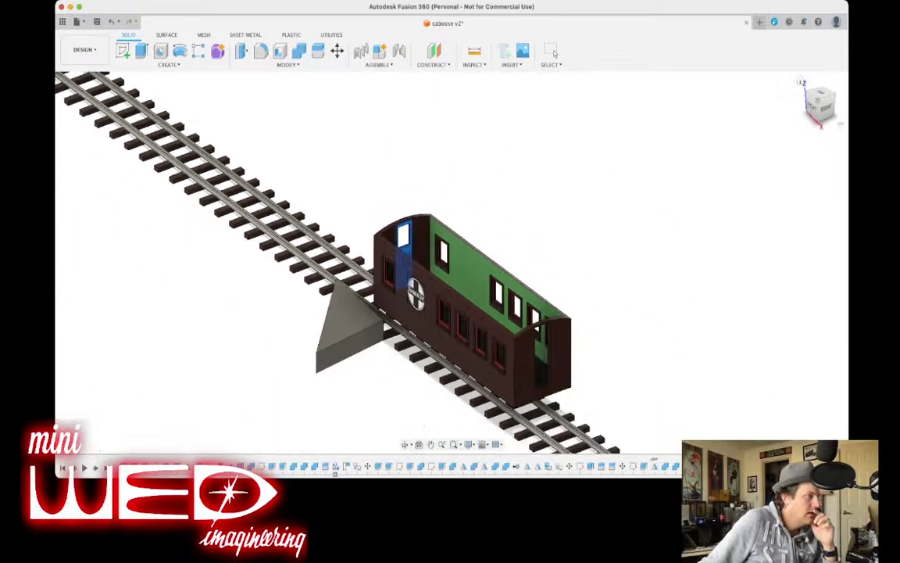
{"action": "left_click", "coordinate": [812, 107]}
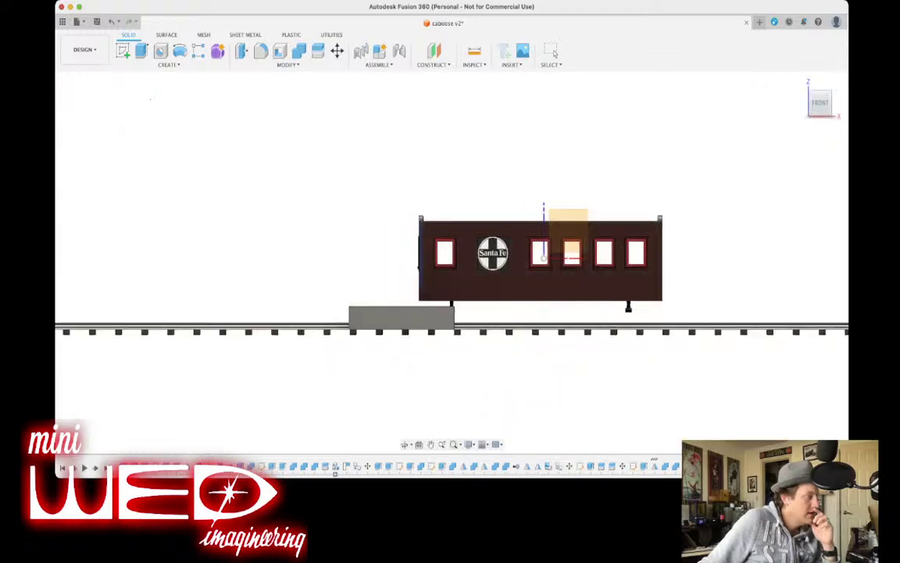
{"action": "left_click", "coordinate": [830, 94]}
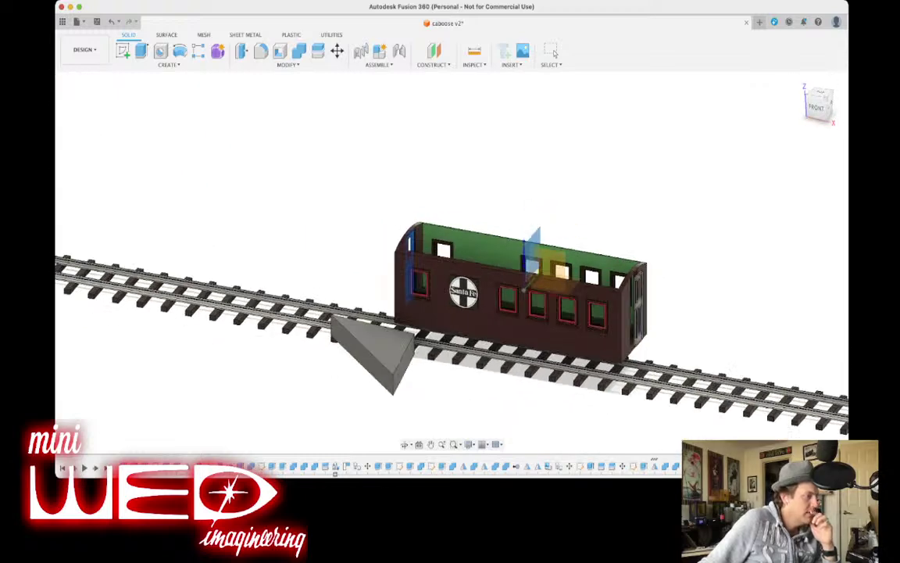
{"action": "left_click", "coordinate": [554, 52]}
Move the mirrored door inward along the caboose's length so it sits recessed in the opposite end wall.
{"action": "left_click", "coordinate": [337, 51]}
{"action": "scroll", "coordinate": [647, 307], "scroll_direction": "up", "scroll_amount": 5}
{"action": "left_click", "coordinate": [629, 312]}
{"action": "scroll", "coordinate": [620, 283], "scroll_direction": "up", "scroll_amount": 6}
{"action": "scroll", "coordinate": [660, 316], "scroll_direction": "down", "scroll_amount": 3}
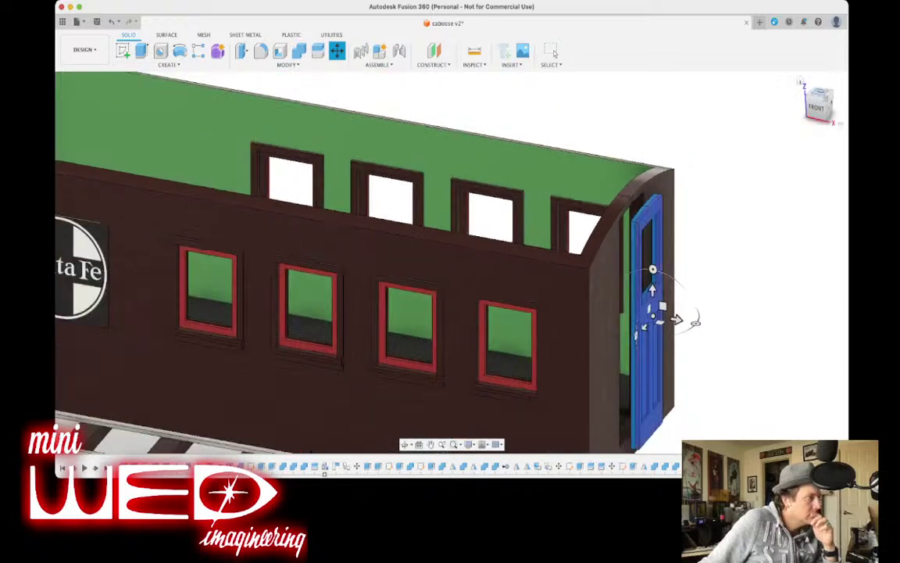
{"action": "left_click", "coordinate": [817, 108]}
{"action": "middle_click_drag", "start_coordinate": [788, 152], "coordinate": [613, 225]}
{"action": "left_click_drag", "start_coordinate": [615, 220], "coordinate": [594, 221]}
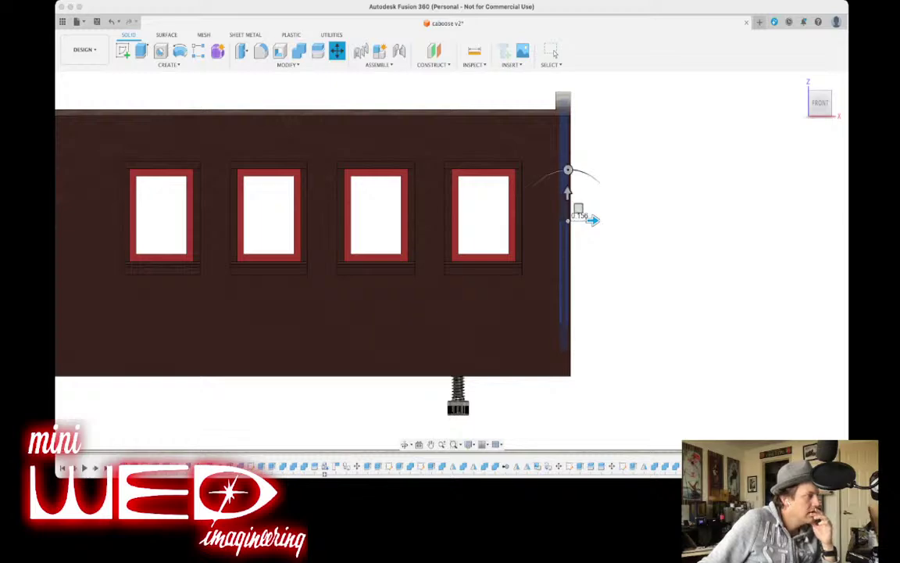
{"action": "key", "text": "Return"}
{"action": "left_click", "coordinate": [799, 84]}
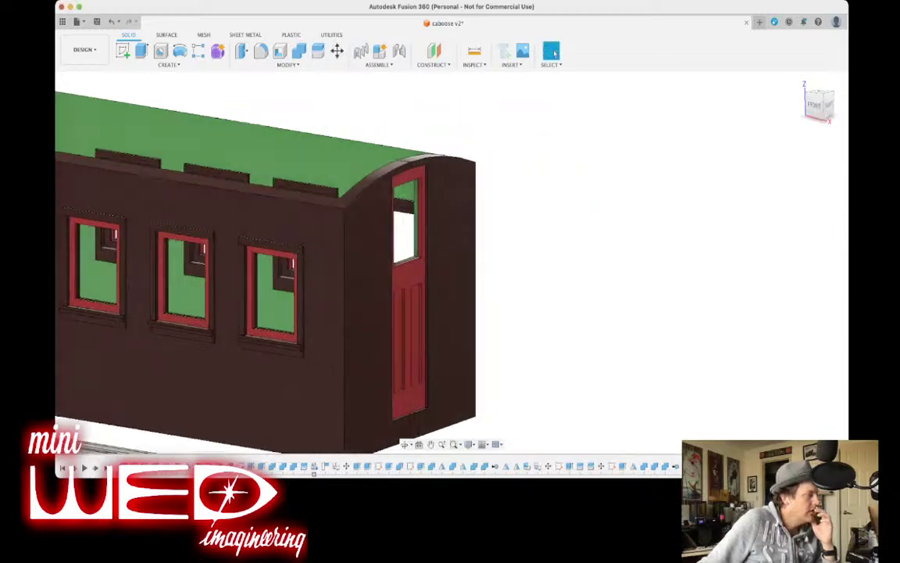
Combine the dark outer trim bodies of the end-wall window beside the original door.
{"action": "mouse_move", "coordinate": [818, 105]}
{"action": "left_mouse_down"}
{"action": "mouse_move", "coordinate": [845, 114]}
{"action": "mouse_move", "coordinate": [819, 100]}
{"action": "left_mouse_up"}
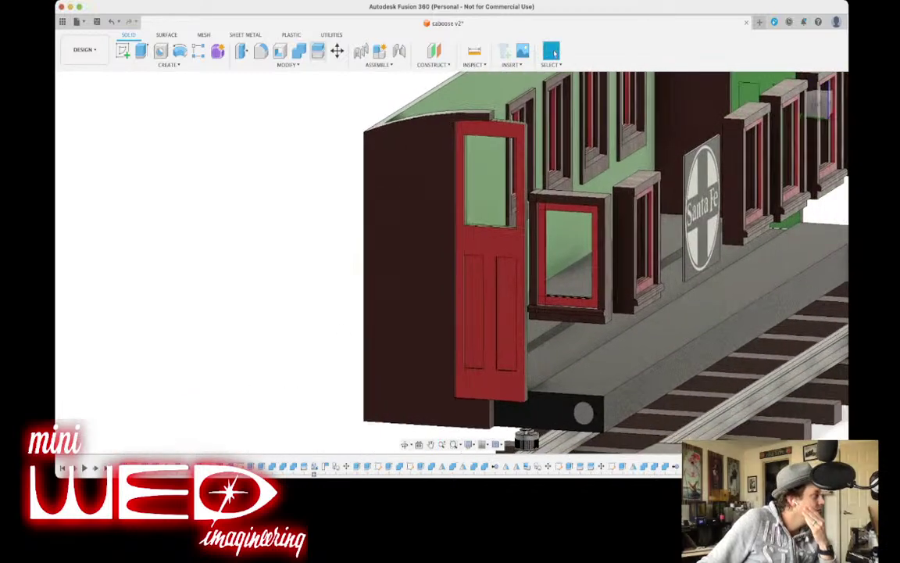
{"action": "left_click", "coordinate": [300, 51]}
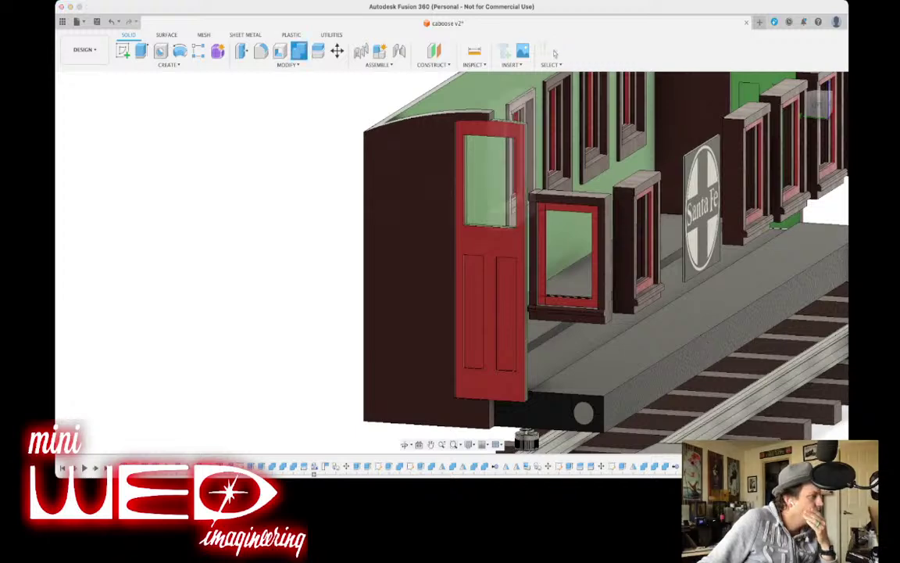
{"action": "left_click", "coordinate": [574, 197]}
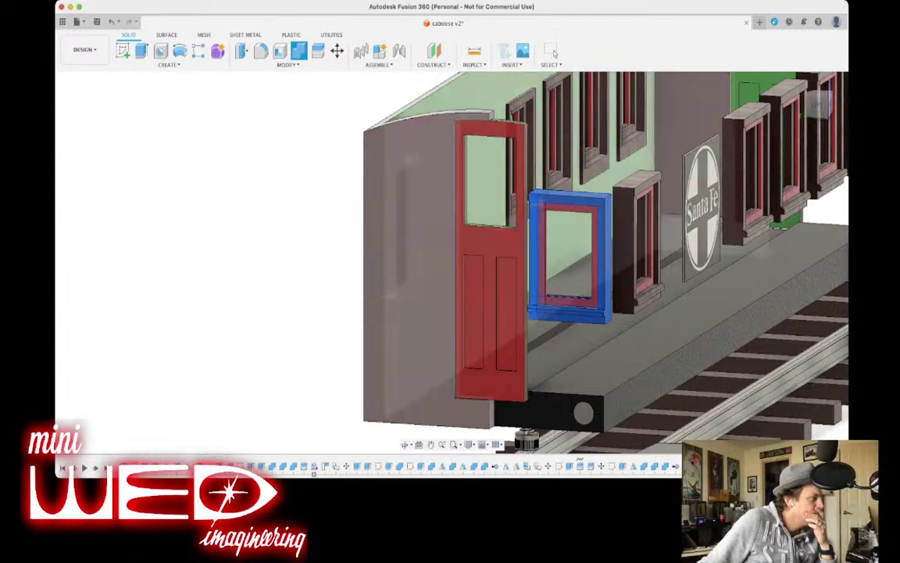
{"action": "left_click_drag", "start_coordinate": [819, 105], "coordinate": [651, 127]}
{"action": "middle_click_drag", "start_coordinate": [515, 228], "coordinate": [667, 331]}
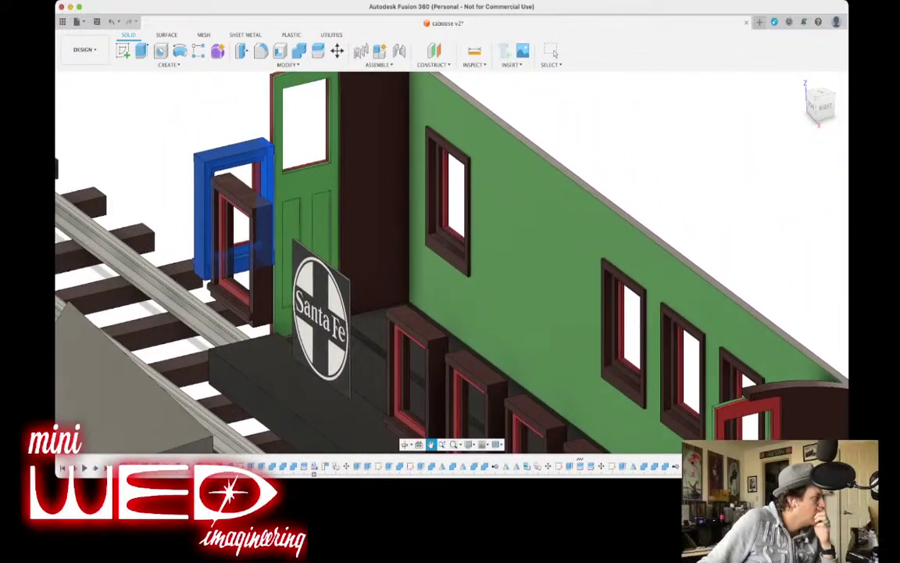
{"action": "left_click_drag", "start_coordinate": [814, 108], "coordinate": [843, 97]}
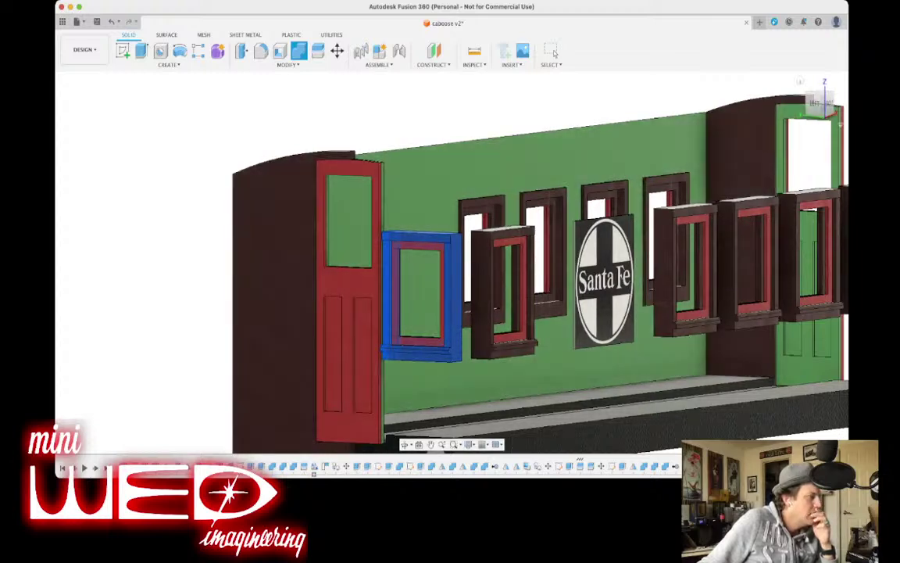
{"action": "left_click", "coordinate": [552, 51]}
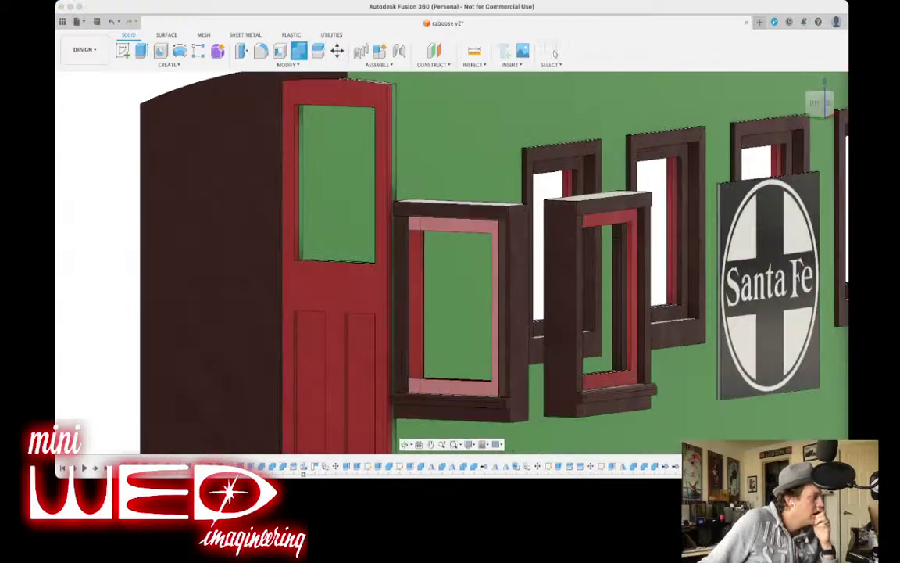
Combine the red inner sash bodies of the same end-wall window.
{"action": "left_click", "coordinate": [453, 226]}
{"action": "left_click", "coordinate": [415, 305]}
{"action": "left_click", "coordinate": [554, 51]}
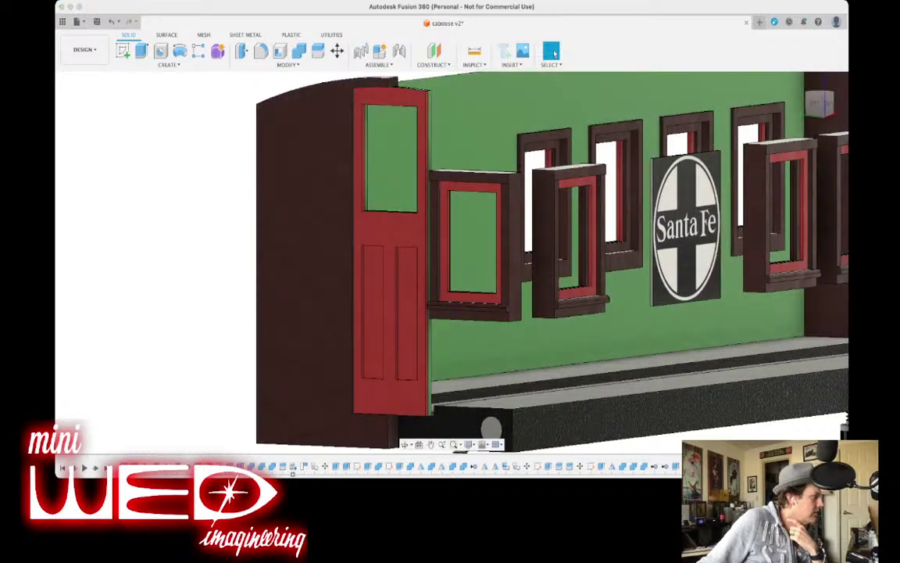
Isolate the joined dark window frame and bring its protruding side face flush with the frame post.
{"action": "left_click", "coordinate": [512, 250]}
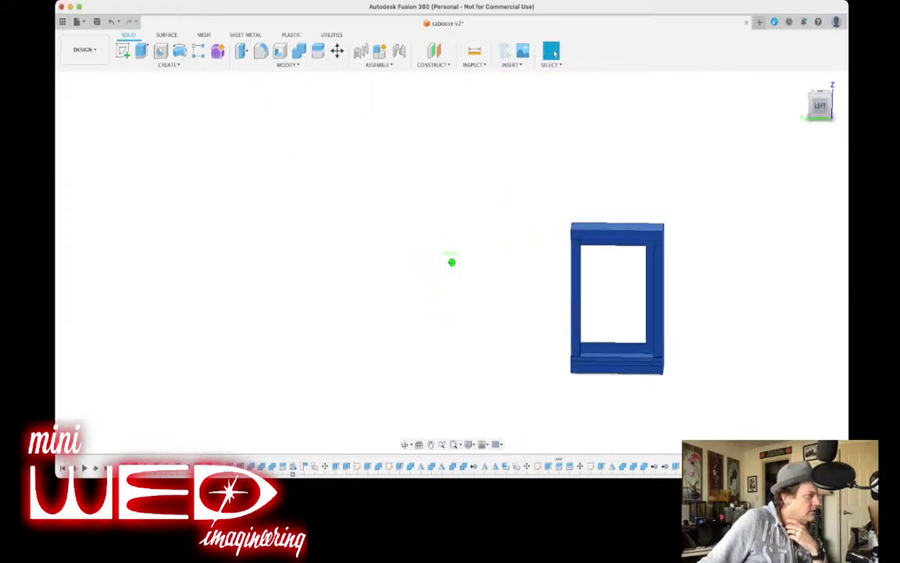
{"action": "middle_click_drag", "start_coordinate": [547, 181], "coordinate": [485, 185], "text": "shift"}
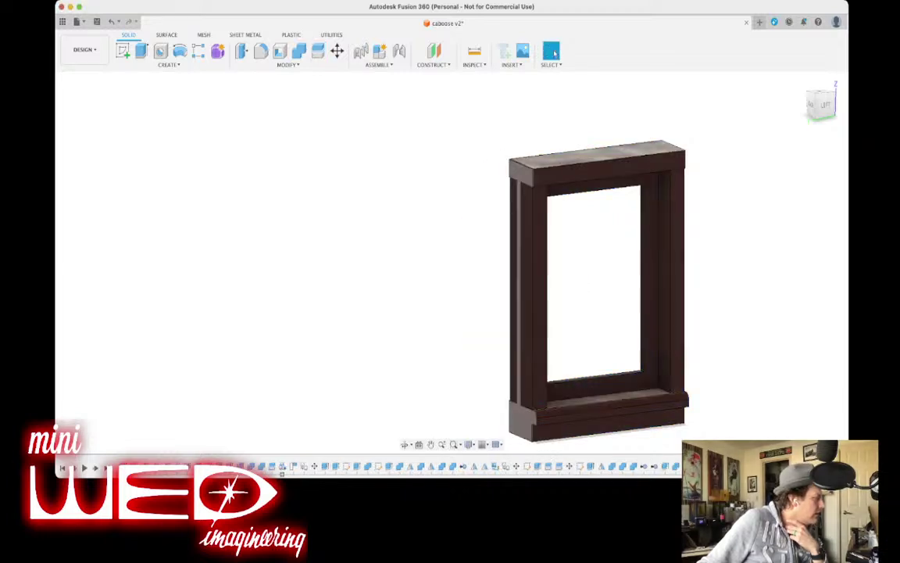
{"action": "left_click", "coordinate": [521, 422]}
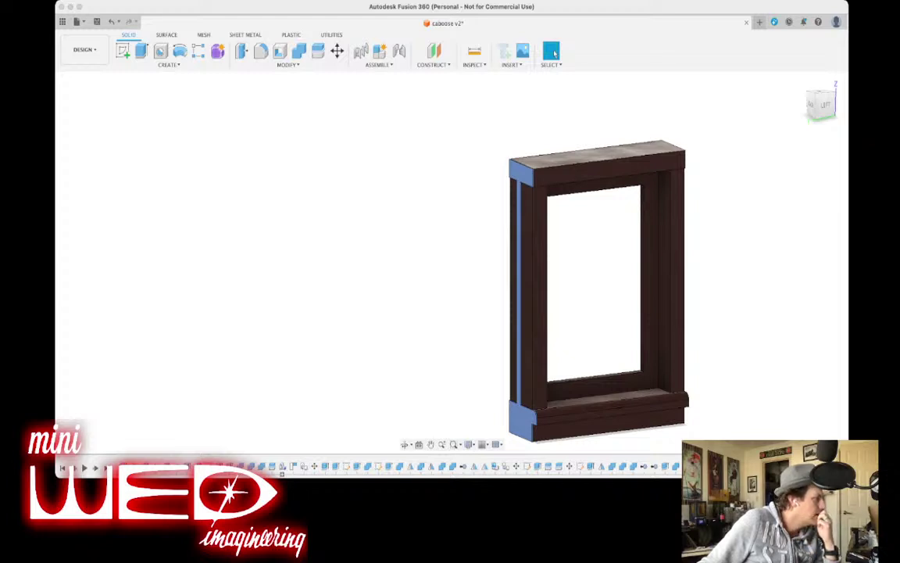
{"action": "key", "text": "super+z"}
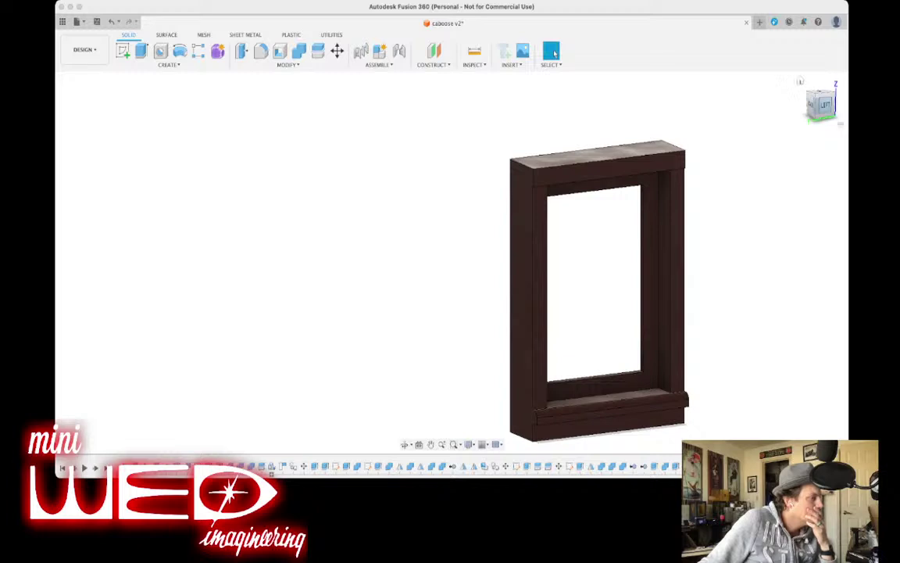
Extrude the edge of the window frame's inner side lip outward as a cut, removing the lip back to the jamb.
{"action": "left_click_drag", "start_coordinate": [826, 104], "coordinate": [800, 106]}
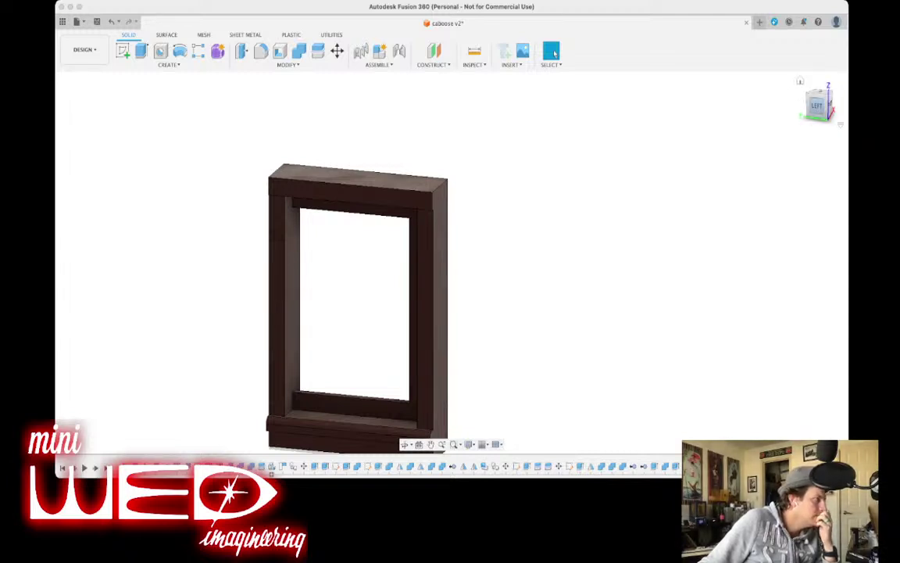
{"action": "mouse_move", "coordinate": [422, 274]}
{"action": "middle_mouse_down", "text": "shift"}
{"action": "mouse_move", "coordinate": [461, 250]}
{"action": "mouse_move", "coordinate": [496, 274]}
{"action": "mouse_move", "coordinate": [462, 254]}
{"action": "mouse_move", "coordinate": [501, 262]}
{"action": "middle_mouse_up", "text": "shift"}
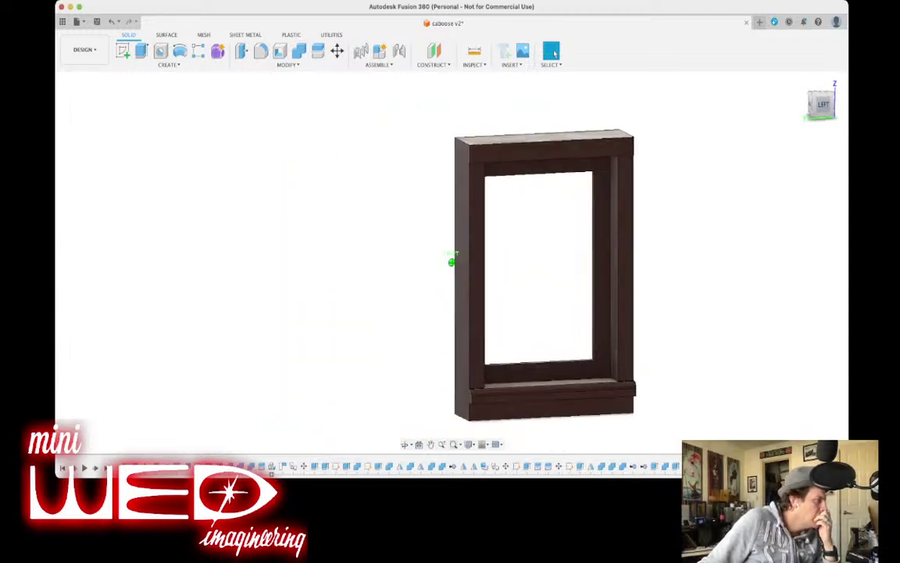
{"action": "left_click", "coordinate": [141, 51]}
{"action": "scroll", "coordinate": [588, 185], "scroll_direction": "up", "scroll_amount": 4}
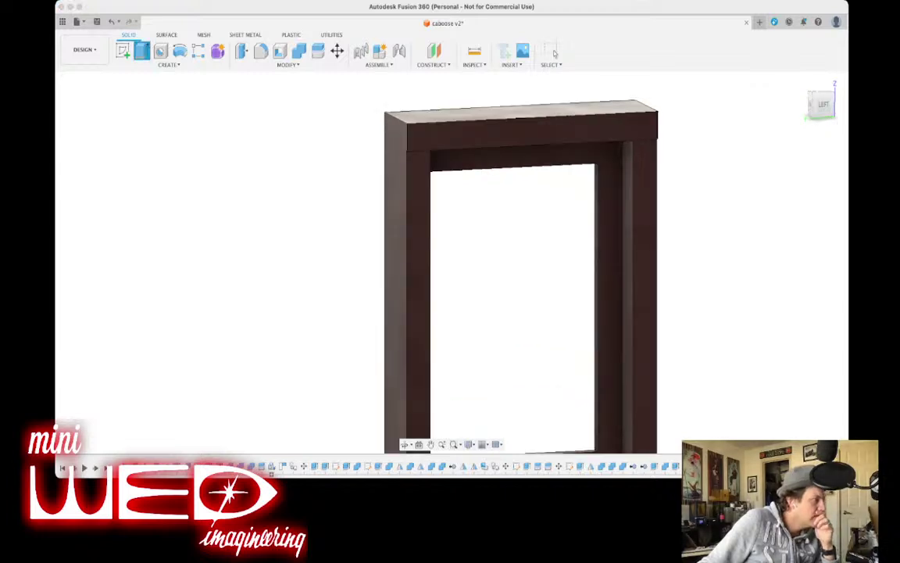
{"action": "left_click", "coordinate": [596, 185]}
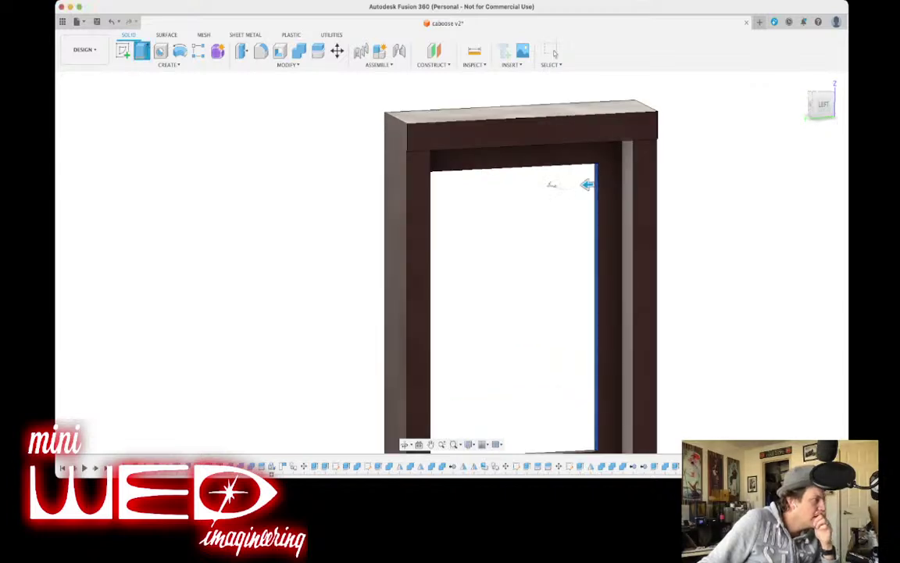
{"action": "left_click_drag", "start_coordinate": [551, 185], "coordinate": [663, 181]}
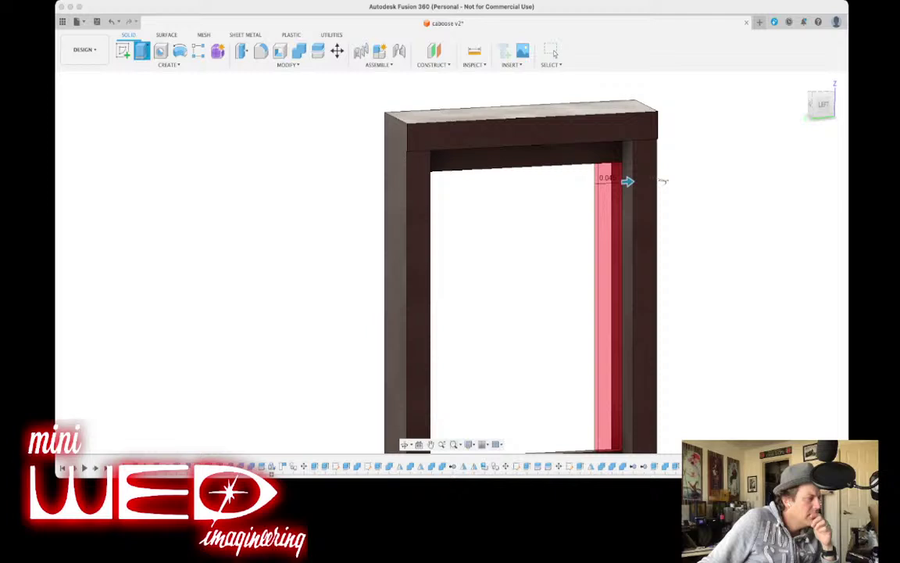
{"action": "key", "text": "Return"}
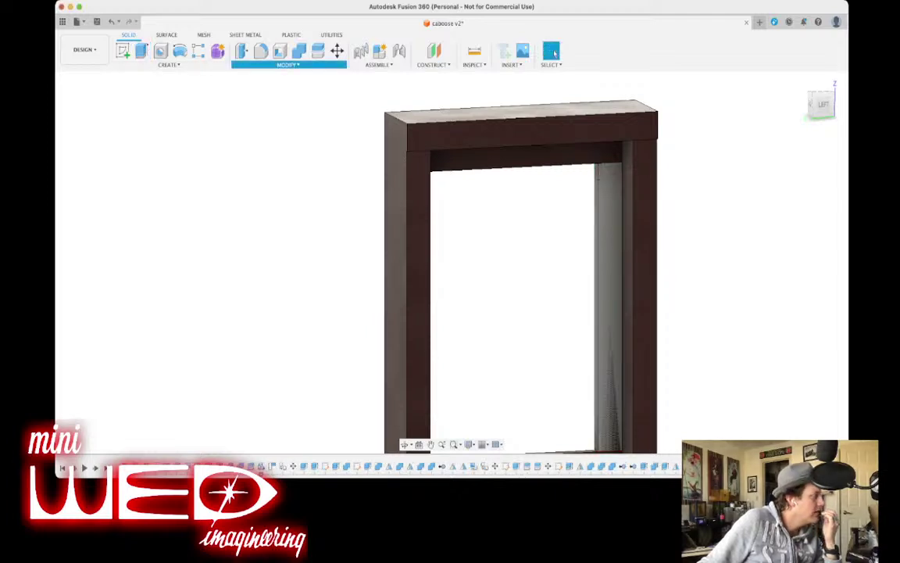
{"action": "scroll", "coordinate": [555, 258], "scroll_direction": "up", "scroll_amount": 5}
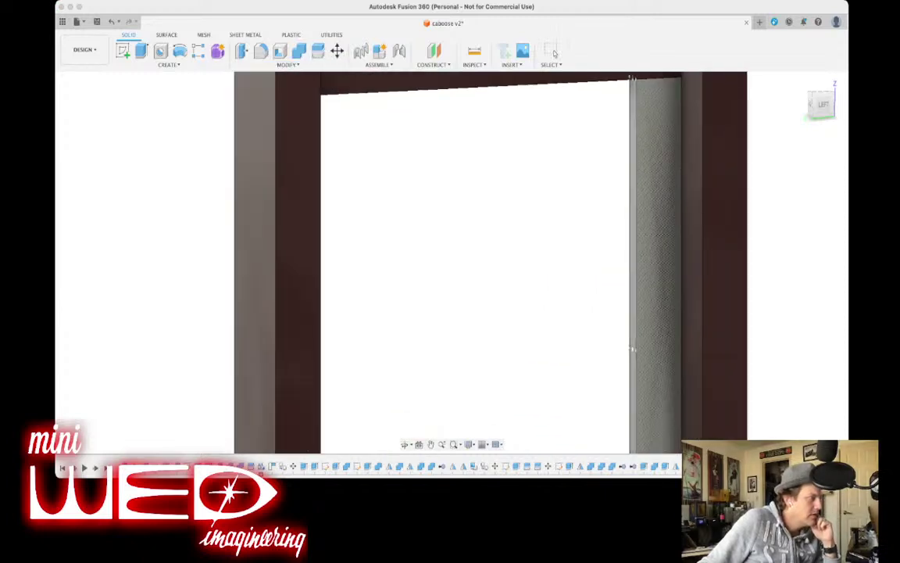
{"action": "left_click", "coordinate": [633, 258]}
{"action": "left_click_drag", "start_coordinate": [814, 105], "coordinate": [791, 107]}
{"action": "middle_click_drag", "start_coordinate": [164, 258], "coordinate": [661, 267]}
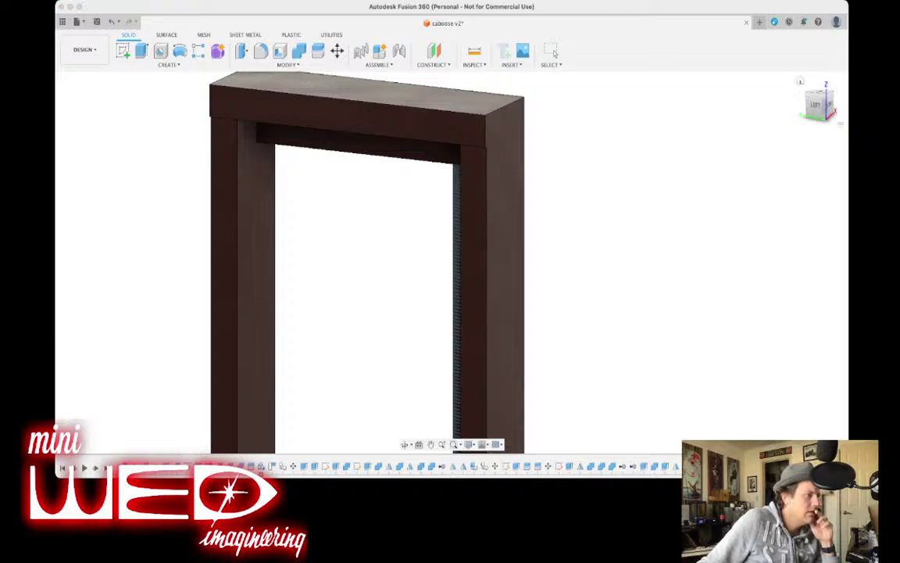
{"action": "left_click_drag", "start_coordinate": [817, 105], "coordinate": [844, 105]}
{"action": "middle_click_drag", "start_coordinate": [649, 265], "coordinate": [466, 220]}
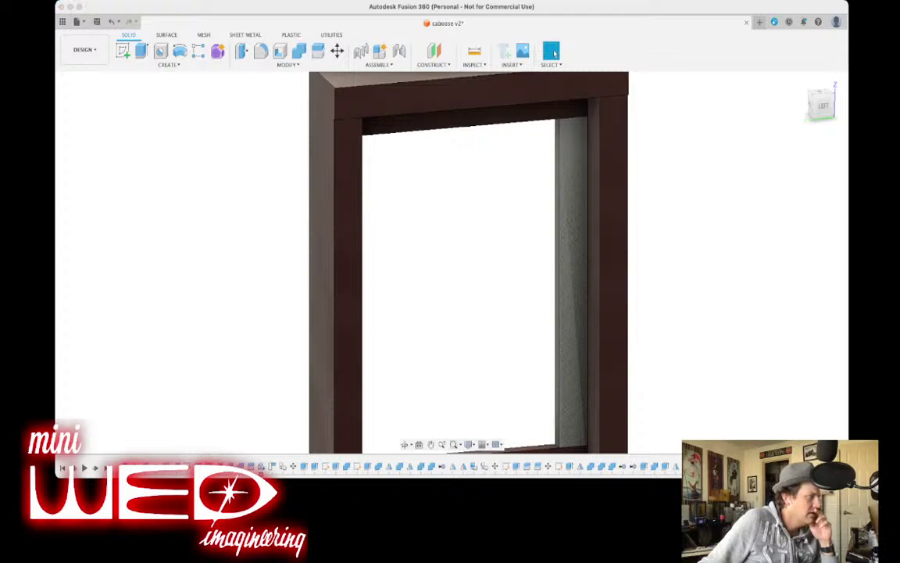
{"action": "left_click", "coordinate": [289, 65]}
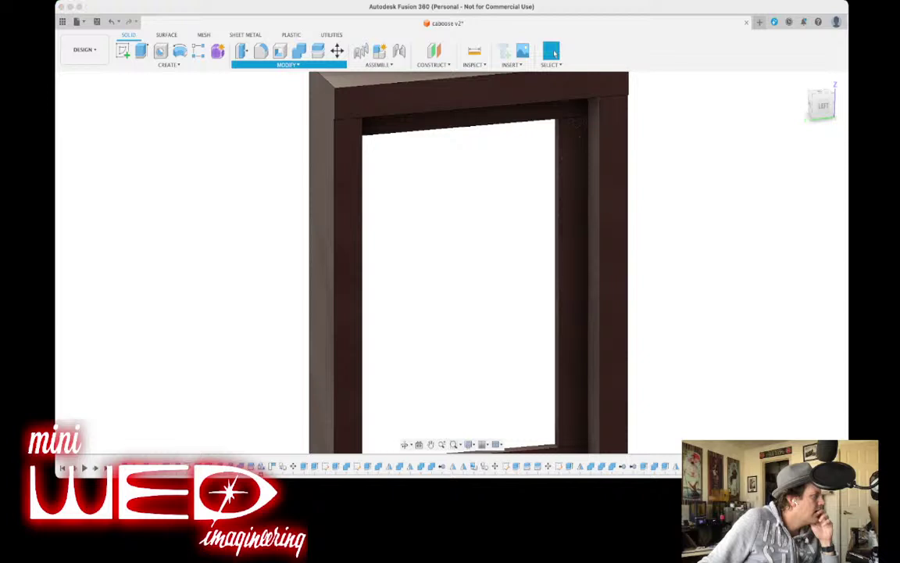
{"action": "left_click", "coordinate": [269, 238]}
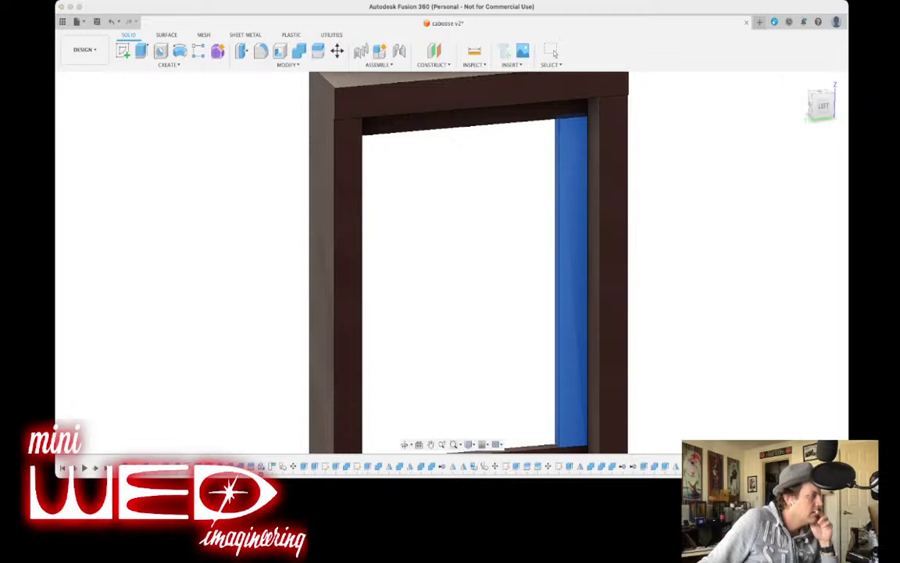
{"action": "scroll", "coordinate": [554, 162], "scroll_direction": "up", "scroll_amount": 5}
{"action": "left_click", "coordinate": [562, 162]}
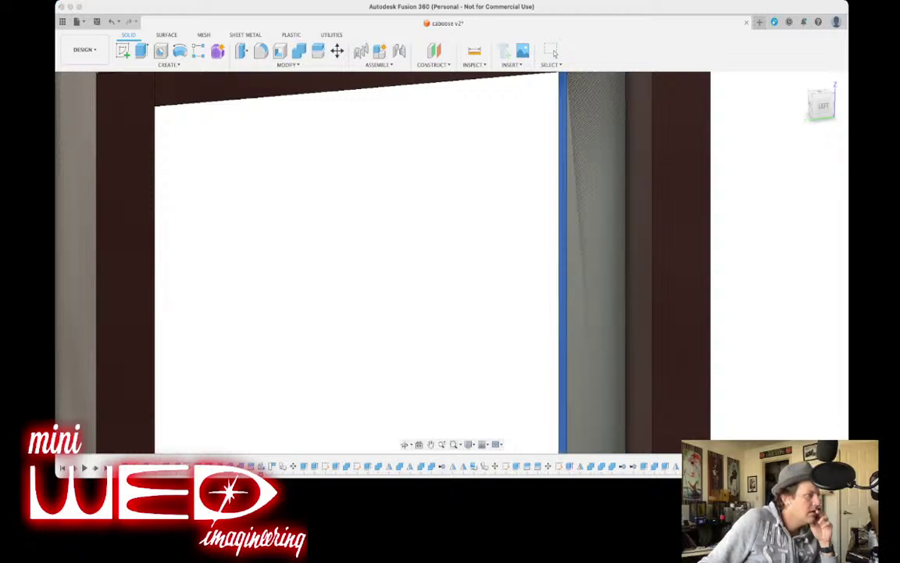
{"action": "key", "text": "Escape"}
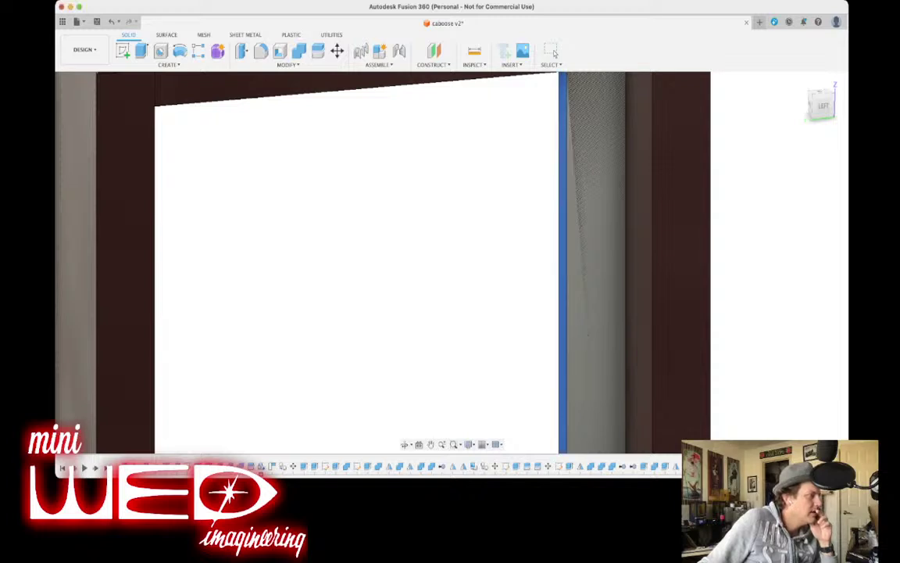
{"action": "left_click", "coordinate": [823, 106]}
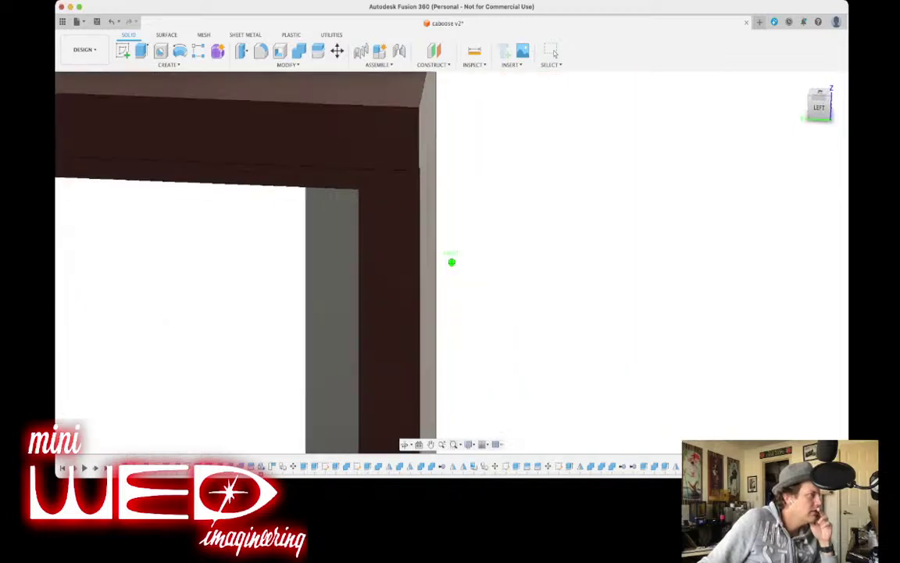
{"action": "middle_click_drag", "start_coordinate": [312, 297], "coordinate": [801, 228]}
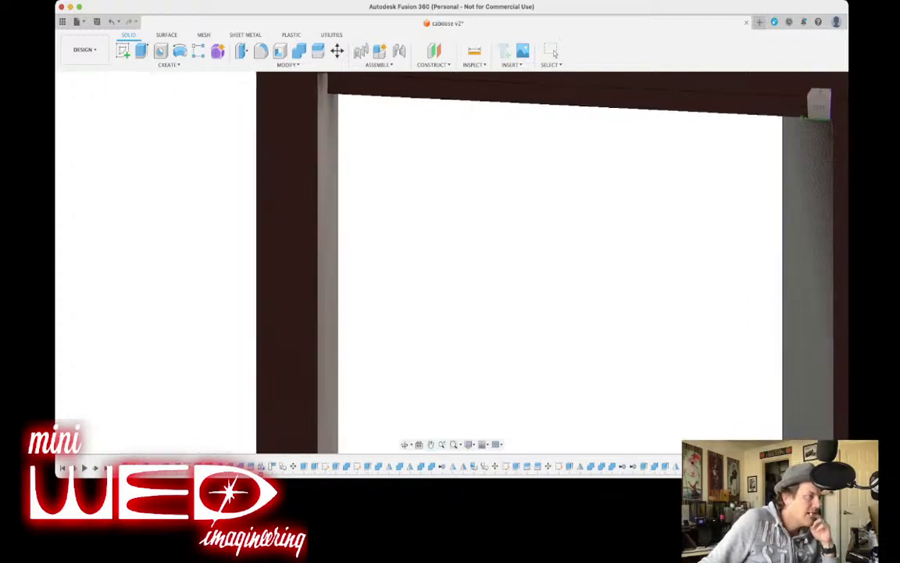
{"action": "left_click", "coordinate": [552, 52]}
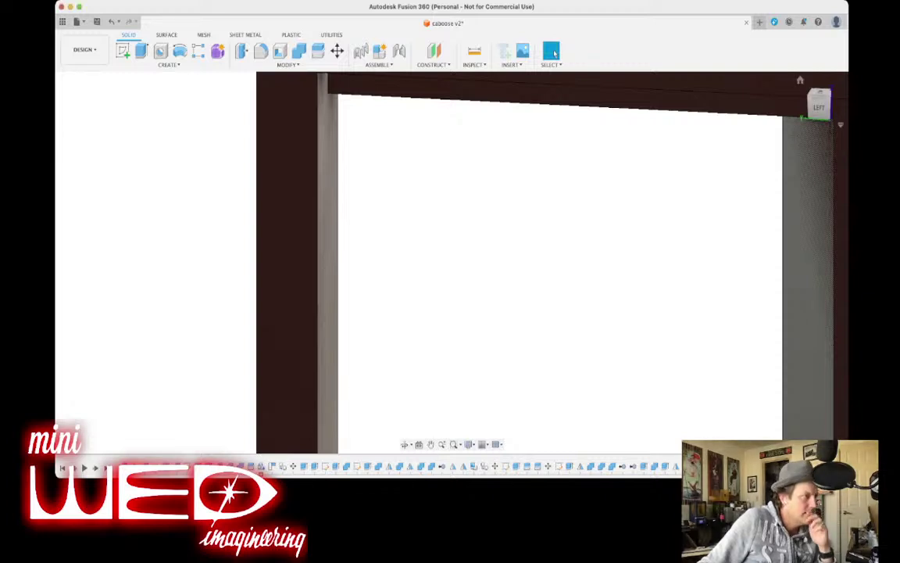
{"action": "left_click", "coordinate": [819, 108]}
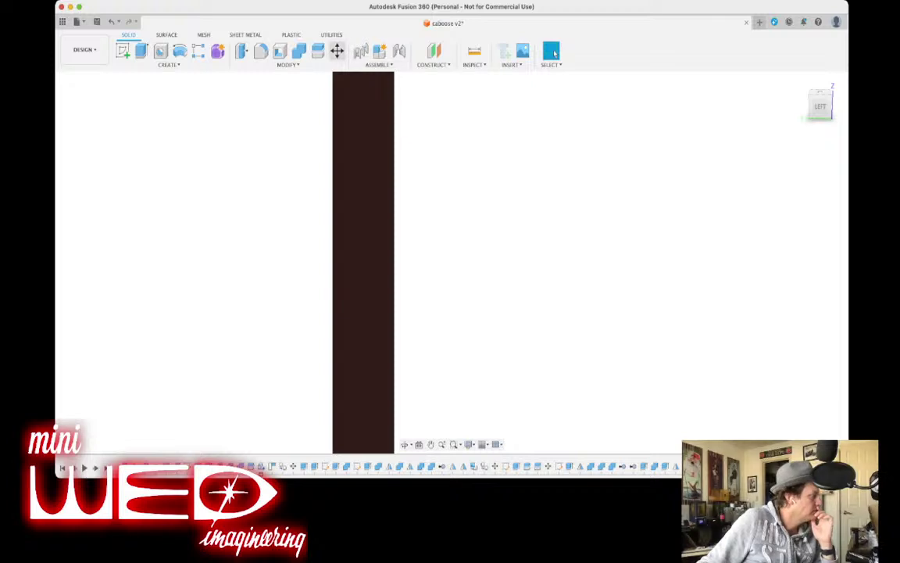
Move the thin side jamb strip 0.313 across the window opening toward the opposite frame post.
{"action": "left_click", "coordinate": [337, 51]}
{"action": "middle_click_drag", "start_coordinate": [563, 352], "coordinate": [467, 117]}
{"action": "left_click_drag", "start_coordinate": [614, 434], "coordinate": [372, 435]}
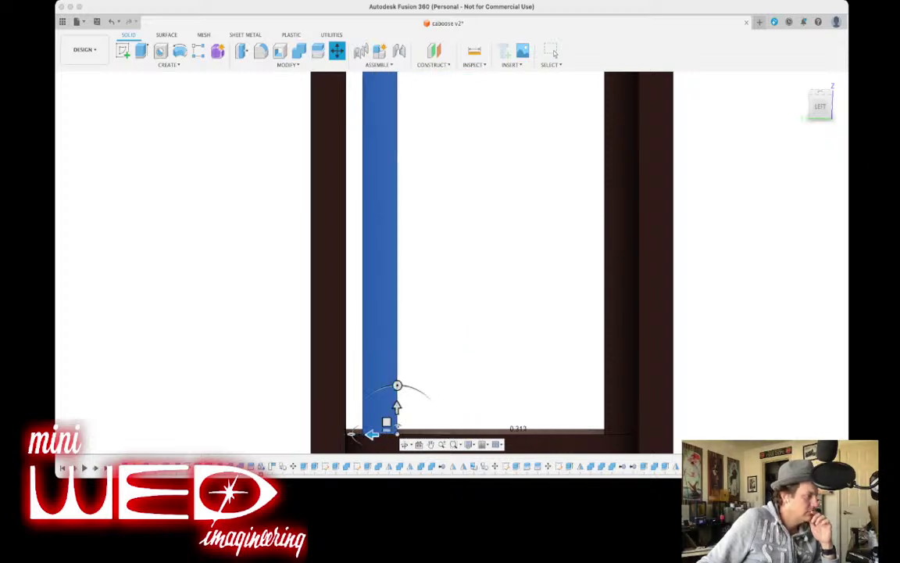
{"action": "left_click", "coordinate": [552, 52]}
{"action": "mouse_move", "coordinate": [819, 106]}
{"action": "left_mouse_down"}
{"action": "mouse_move", "coordinate": [833, 108]}
{"action": "mouse_move", "coordinate": [820, 107]}
{"action": "left_mouse_up"}
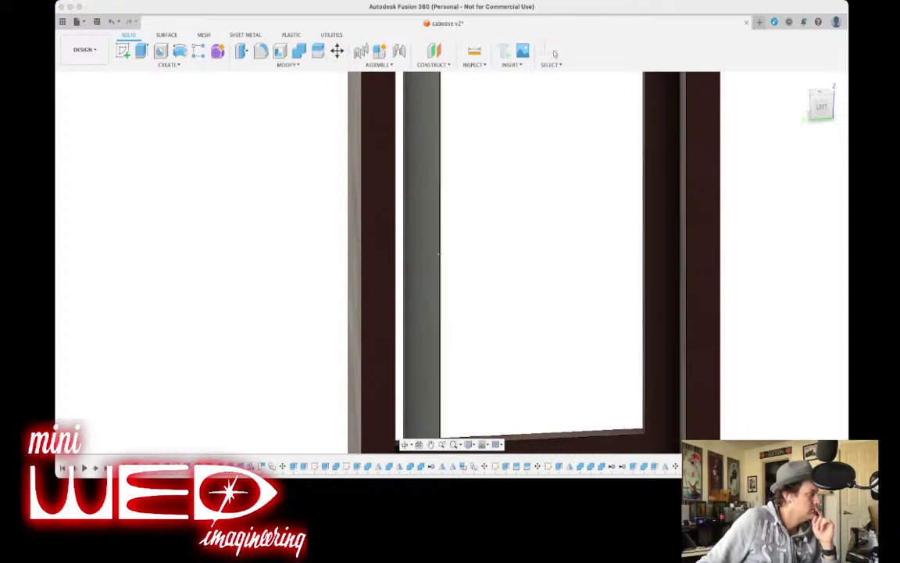
{"action": "scroll", "coordinate": [403, 287], "scroll_direction": "up", "scroll_amount": 5}
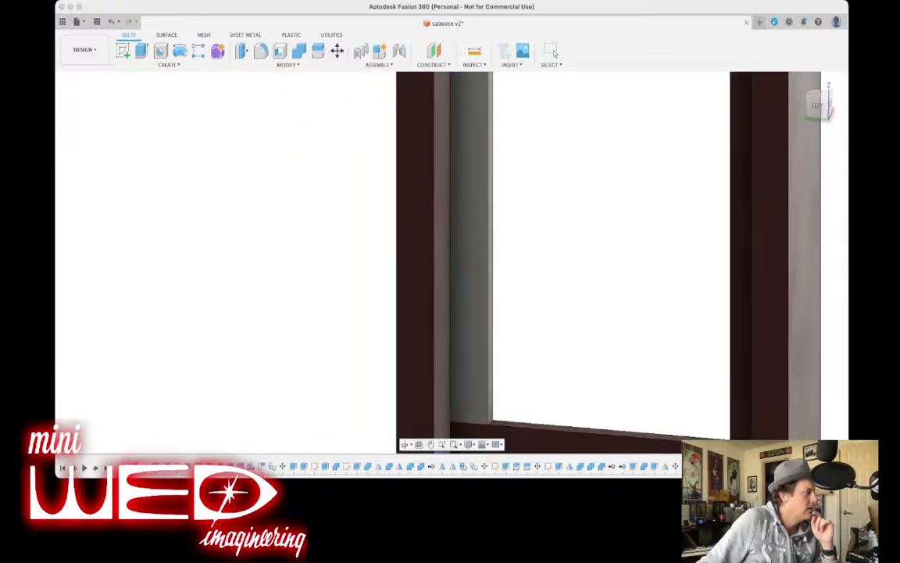
Combine the moved jamb strip with the dark end-wall window frame as a join.
{"action": "left_click", "coordinate": [299, 51]}
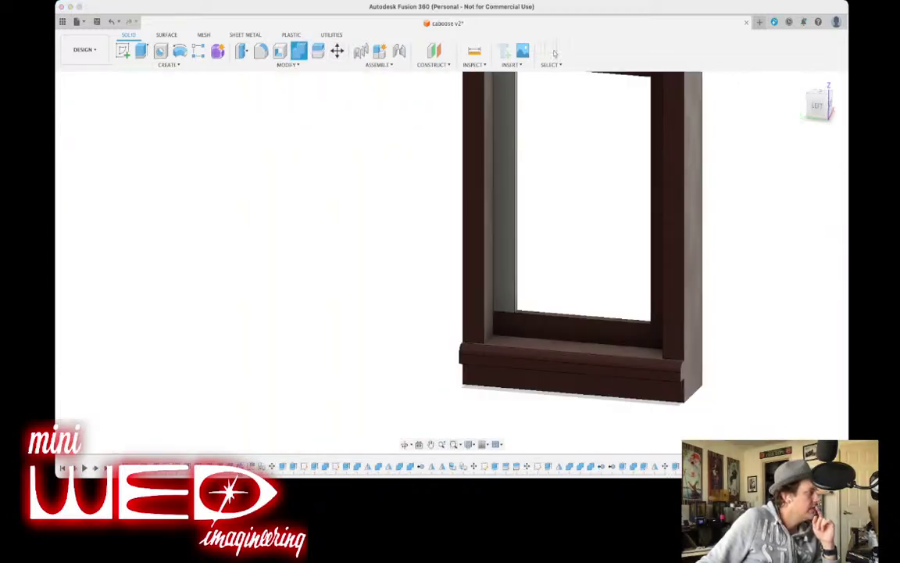
{"action": "left_click", "coordinate": [476, 234]}
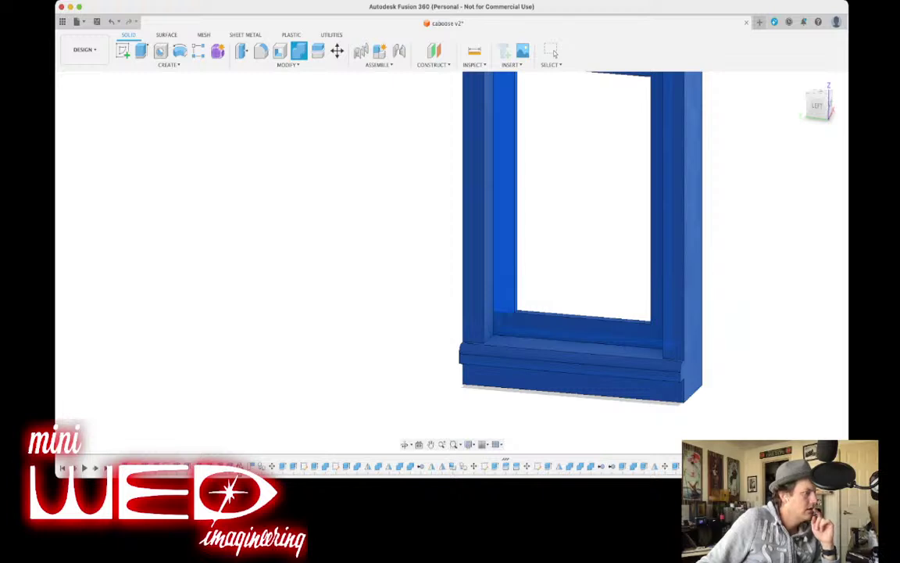
{"action": "key", "text": "Return"}
Isolate the red window sash, split it along its recessed side face and remove the protruding corner tabs.
{"action": "scroll", "coordinate": [785, 315], "scroll_direction": "down", "scroll_amount": 5}
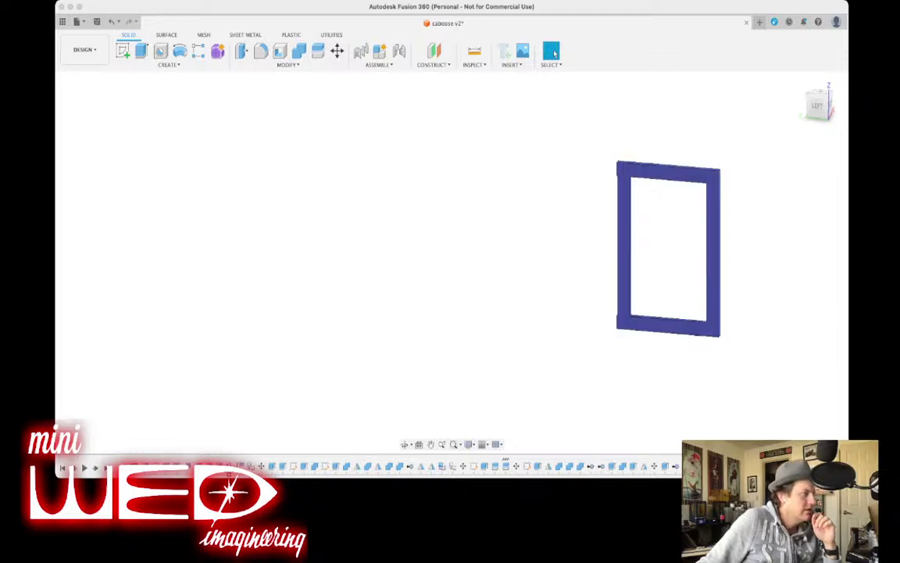
{"action": "middle_click_drag", "start_coordinate": [452, 257], "coordinate": [539, 254], "text": "shift"}
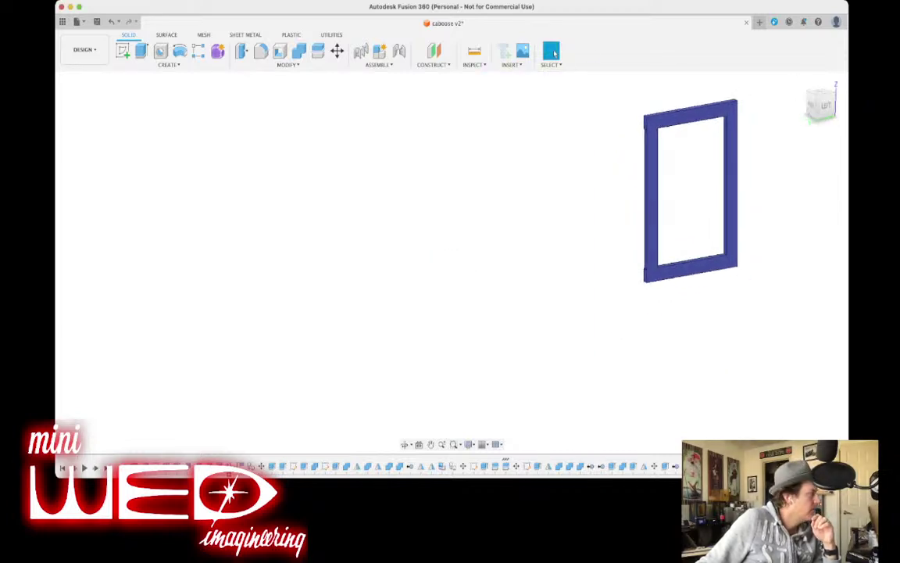
{"action": "left_click", "coordinate": [318, 51]}
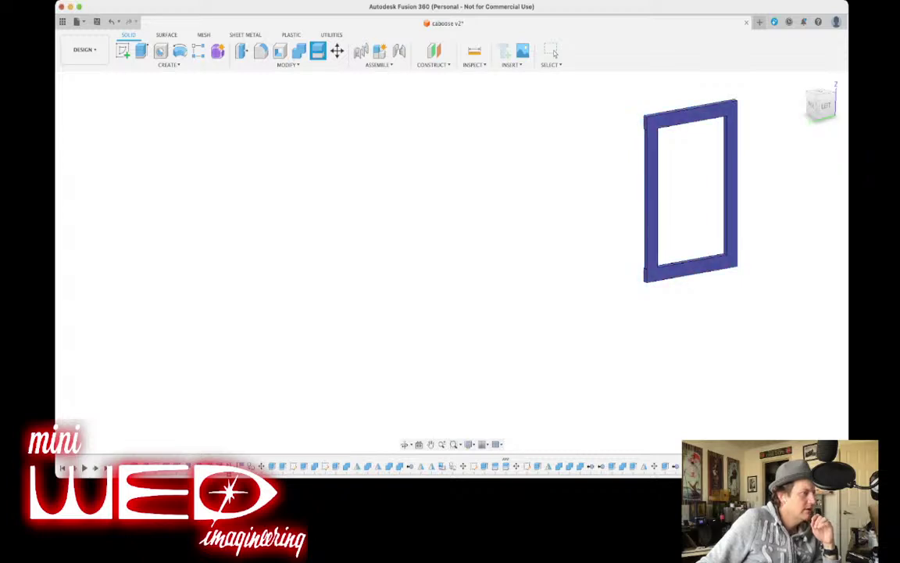
{"action": "scroll", "coordinate": [659, 139], "scroll_direction": "up", "scroll_amount": 4}
{"action": "left_click", "coordinate": [637, 234]}
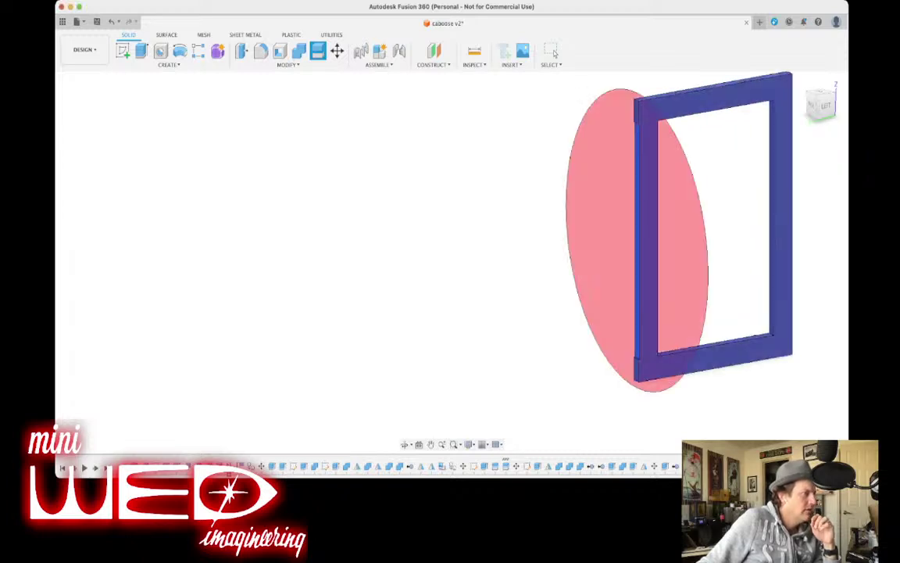
{"action": "left_click", "coordinate": [554, 52]}
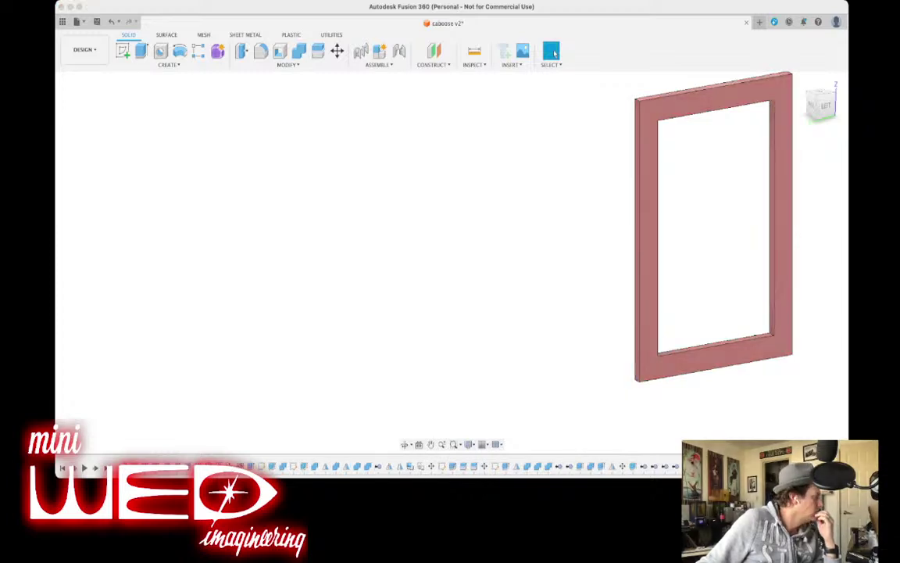
Mirror the dark frame and red sash of the end-wall window to the other side of the door.
{"action": "scroll", "coordinate": [431, 243], "scroll_direction": "down", "scroll_amount": 6}
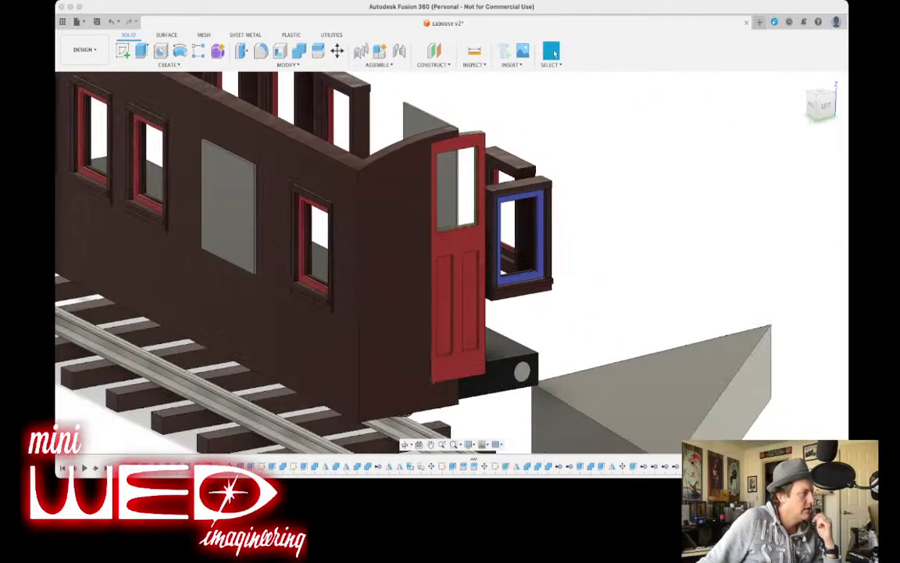
{"action": "mouse_move", "coordinate": [451, 258]}
{"action": "middle_mouse_down", "text": "shift"}
{"action": "mouse_move", "coordinate": [356, 255]}
{"action": "mouse_move", "coordinate": [477, 265]}
{"action": "mouse_move", "coordinate": [459, 262]}
{"action": "middle_mouse_up", "text": "shift"}
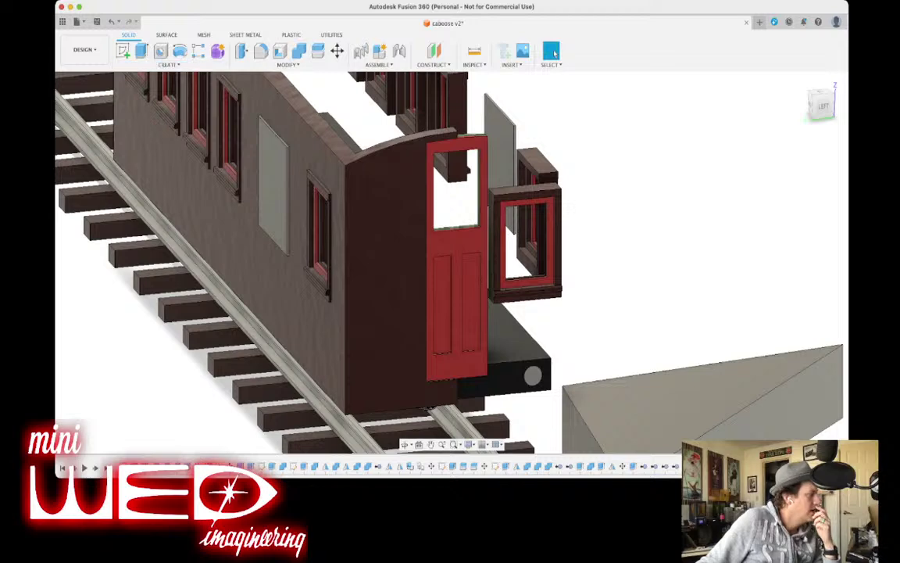
{"action": "left_click", "coordinate": [496, 246]}
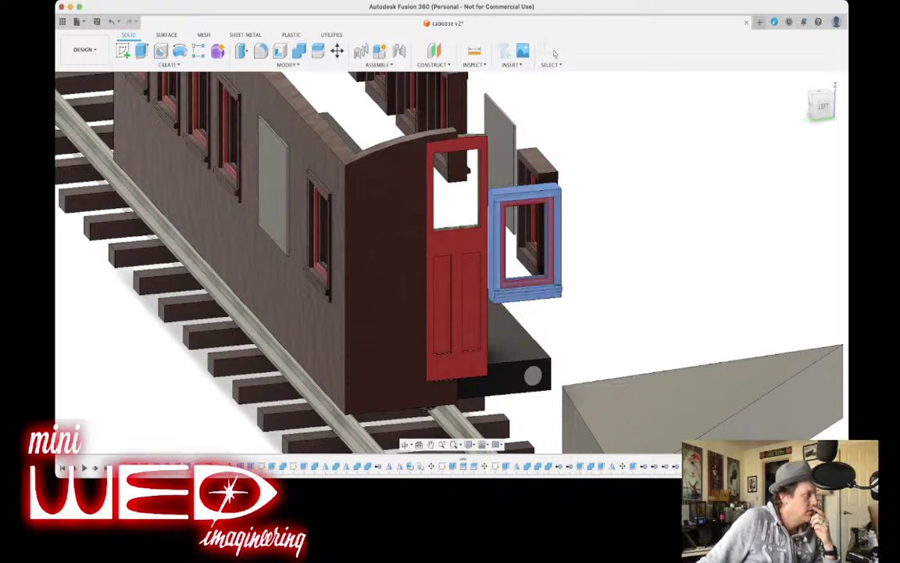
{"action": "left_click", "coordinate": [503, 246], "text": "shift"}
{"action": "left_click", "coordinate": [823, 107]}
{"action": "left_click_drag", "start_coordinate": [823, 107], "coordinate": [811, 106]}
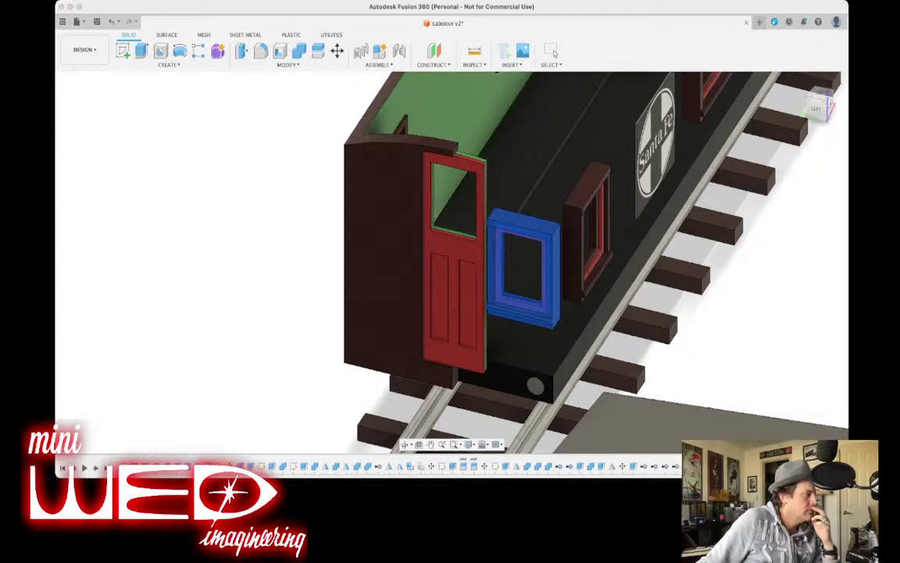
{"action": "scroll", "coordinate": [458, 144], "scroll_direction": "up", "scroll_amount": 8}
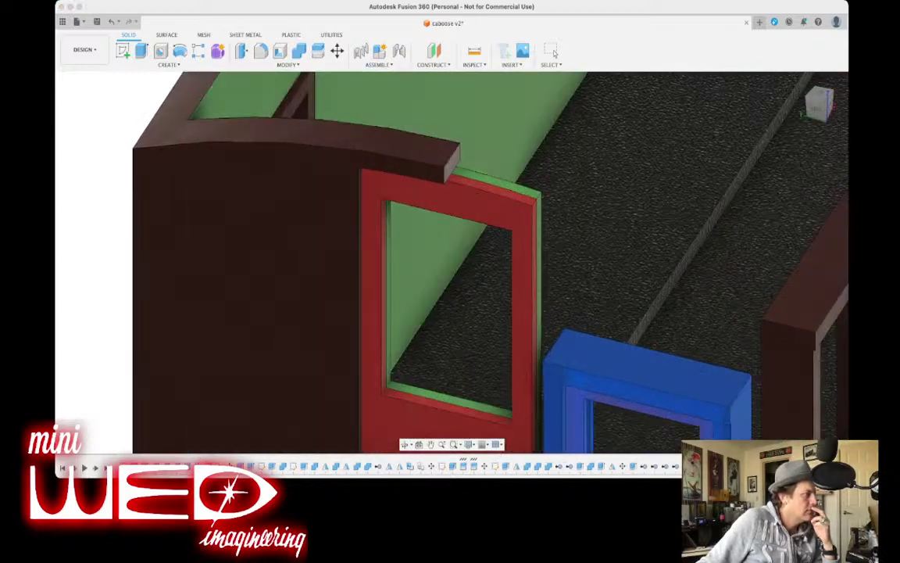
{"action": "scroll", "coordinate": [486, 166], "scroll_direction": "down", "scroll_amount": 5}
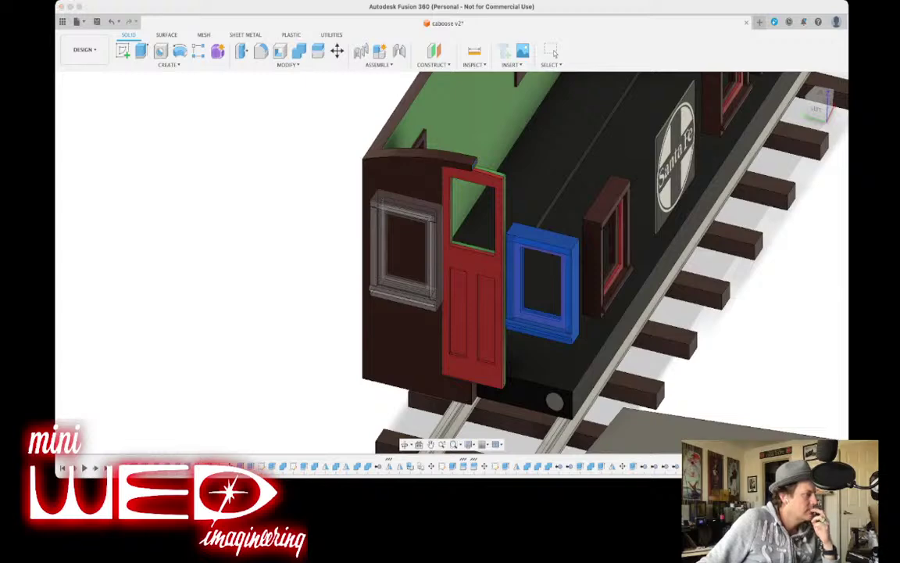
{"action": "left_click", "coordinate": [551, 52]}
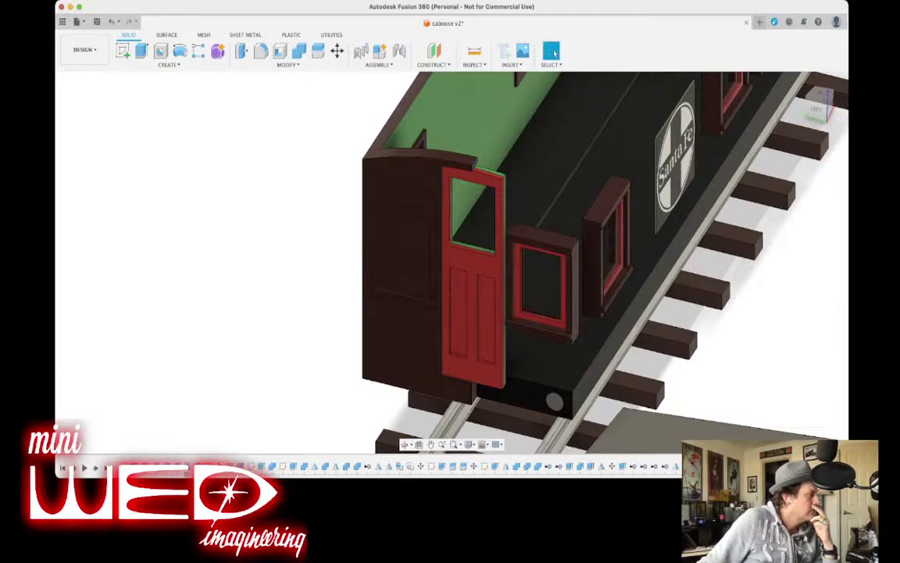
Cut the end wall with the mirrored window frame and delete the leftover wall piece filling the opening.
{"action": "left_click", "coordinate": [298, 51]}
{"action": "left_click", "coordinate": [406, 185]}
{"action": "left_click", "coordinate": [433, 258]}
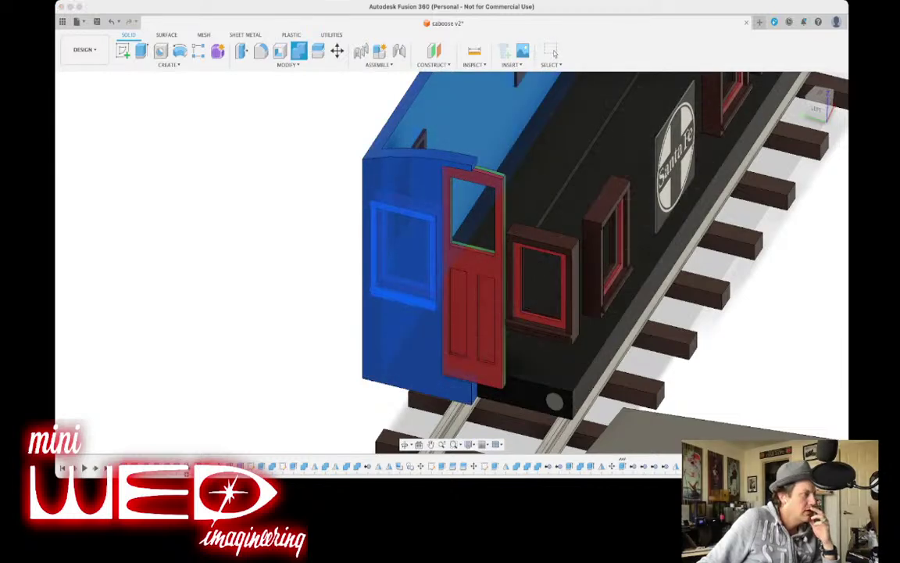
{"action": "left_click", "coordinate": [552, 52]}
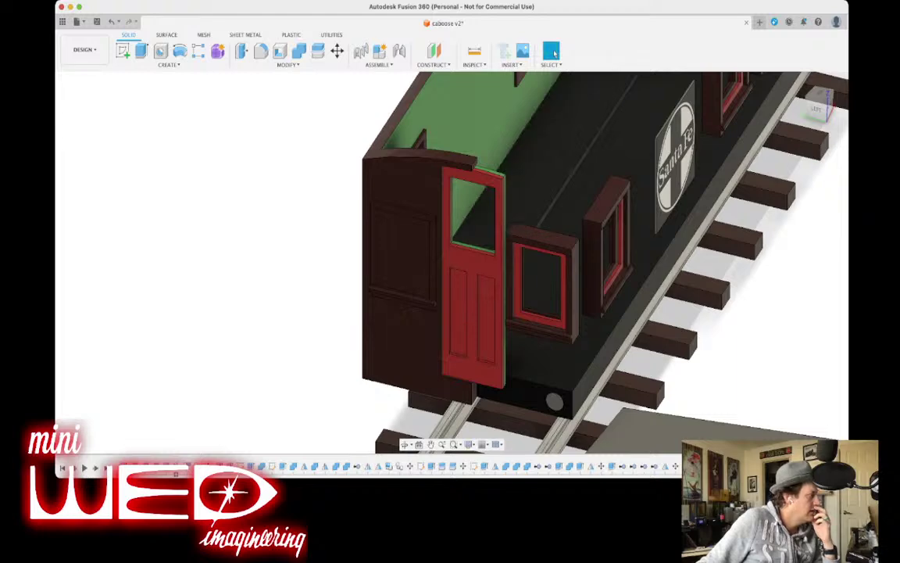
{"action": "left_click", "coordinate": [405, 252]}
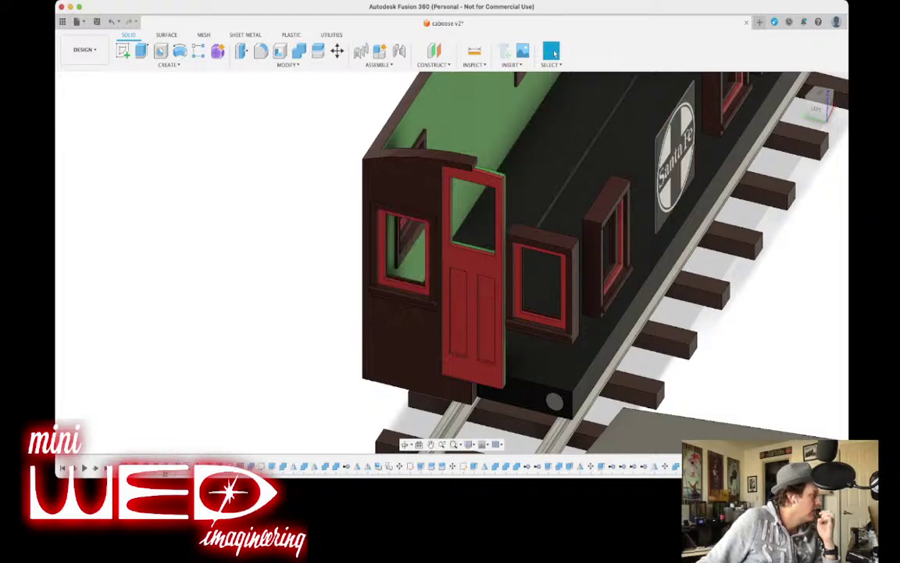
Cut the Santa Fe side's end wall with the original window frame and delete the wall piece left inside it.
{"action": "scroll", "coordinate": [242, 248], "scroll_direction": "down", "scroll_amount": 5}
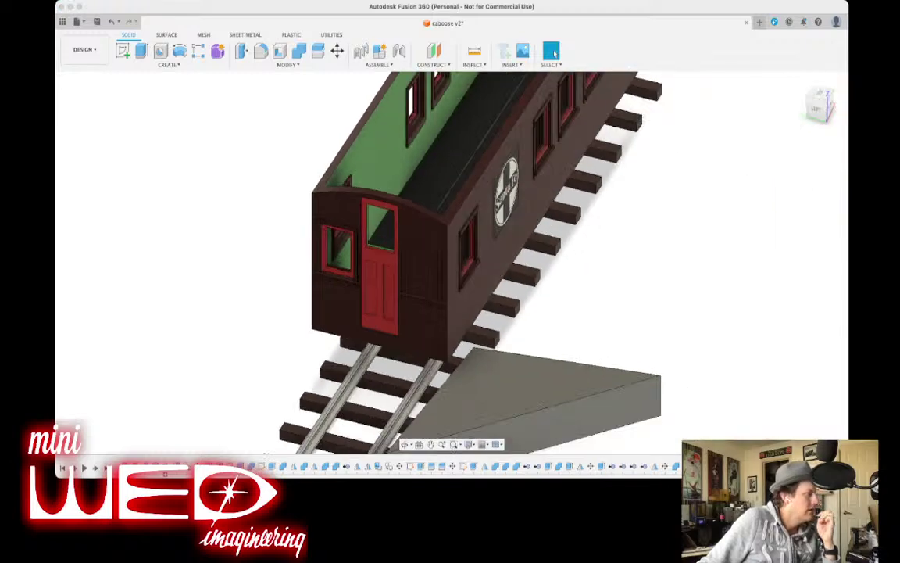
{"action": "left_click", "coordinate": [300, 51]}
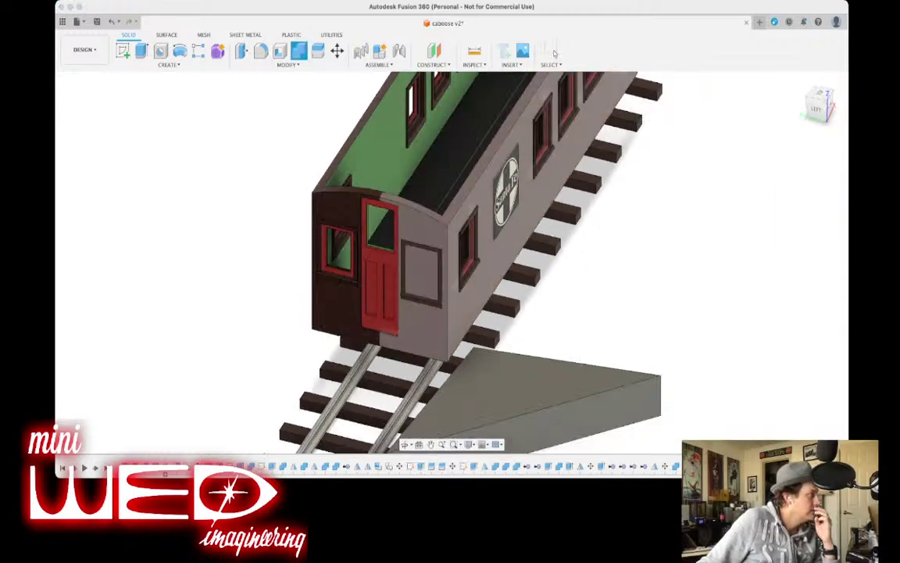
{"action": "left_click", "coordinate": [422, 227]}
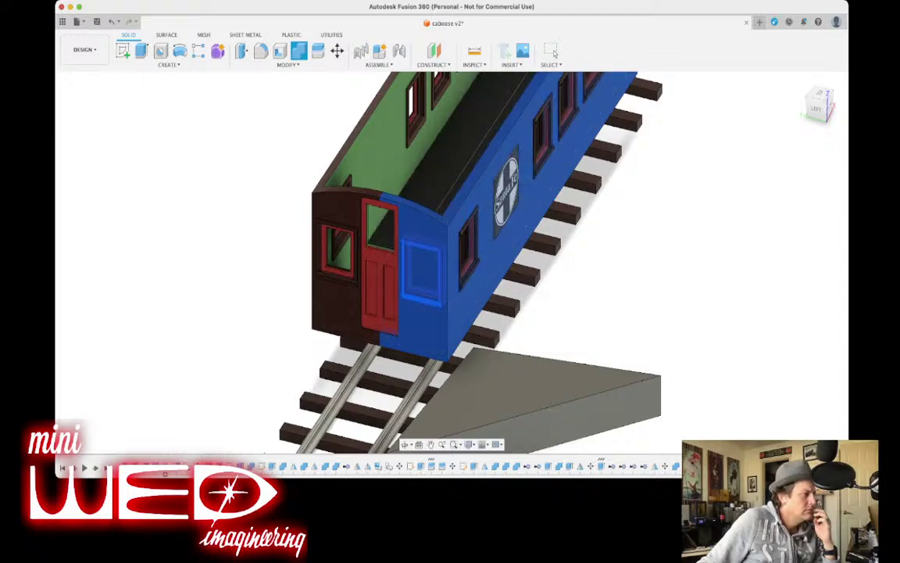
{"action": "left_click", "coordinate": [551, 51]}
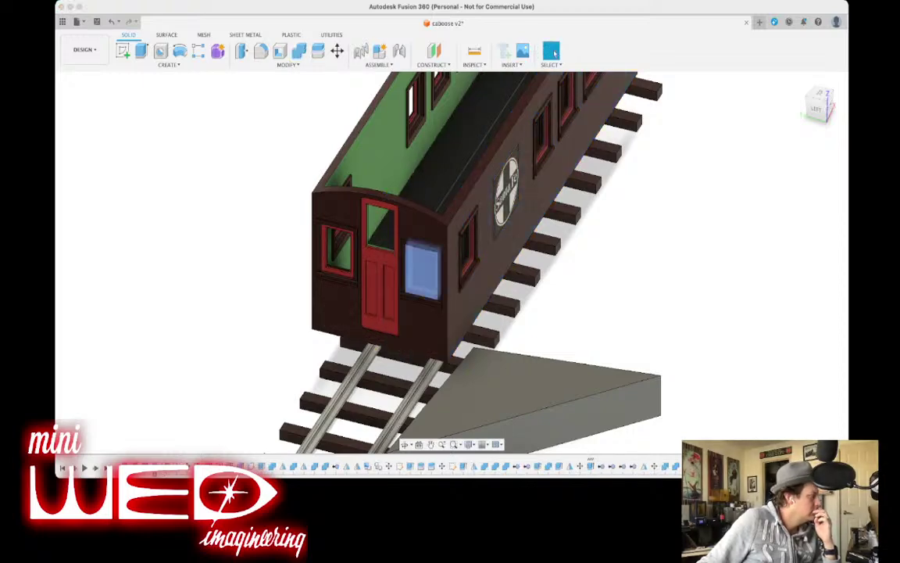
{"action": "key", "text": "Delete"}
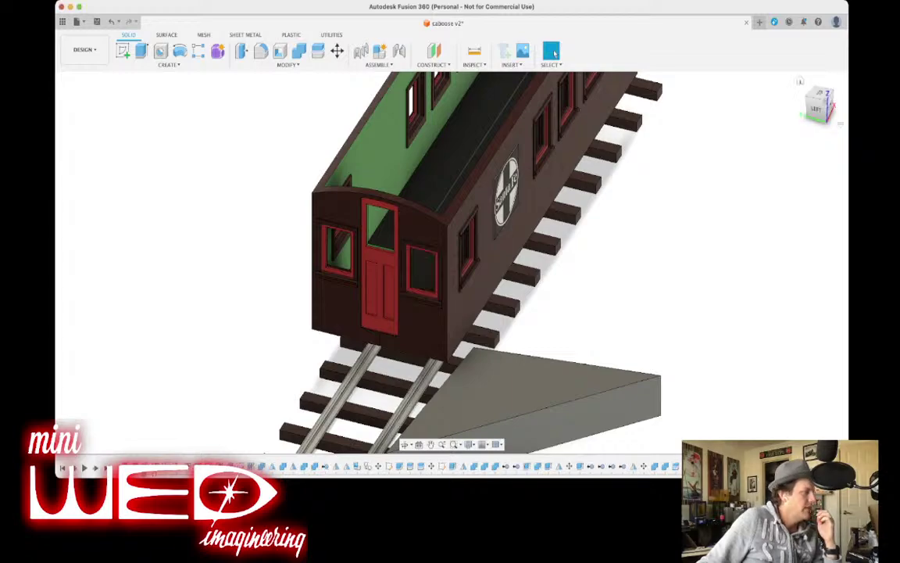
Mirror the frames and sashes of both end-wall windows to the opposite end of the caboose.
{"action": "mouse_move", "coordinate": [452, 261]}
{"action": "middle_mouse_down", "text": "shift"}
{"action": "mouse_move", "coordinate": [454, 176]}
{"action": "mouse_move", "coordinate": [437, 281]}
{"action": "mouse_move", "coordinate": [469, 274]}
{"action": "mouse_move", "coordinate": [453, 258]}
{"action": "mouse_move", "coordinate": [469, 266]}
{"action": "mouse_move", "coordinate": [485, 258]}
{"action": "mouse_move", "coordinate": [481, 274]}
{"action": "mouse_move", "coordinate": [482, 265]}
{"action": "mouse_move", "coordinate": [532, 285]}
{"action": "mouse_move", "coordinate": [609, 269]}
{"action": "mouse_move", "coordinate": [485, 270]}
{"action": "mouse_move", "coordinate": [474, 304]}
{"action": "mouse_move", "coordinate": [303, 345]}
{"action": "mouse_move", "coordinate": [308, 355]}
{"action": "middle_mouse_up", "text": "shift"}
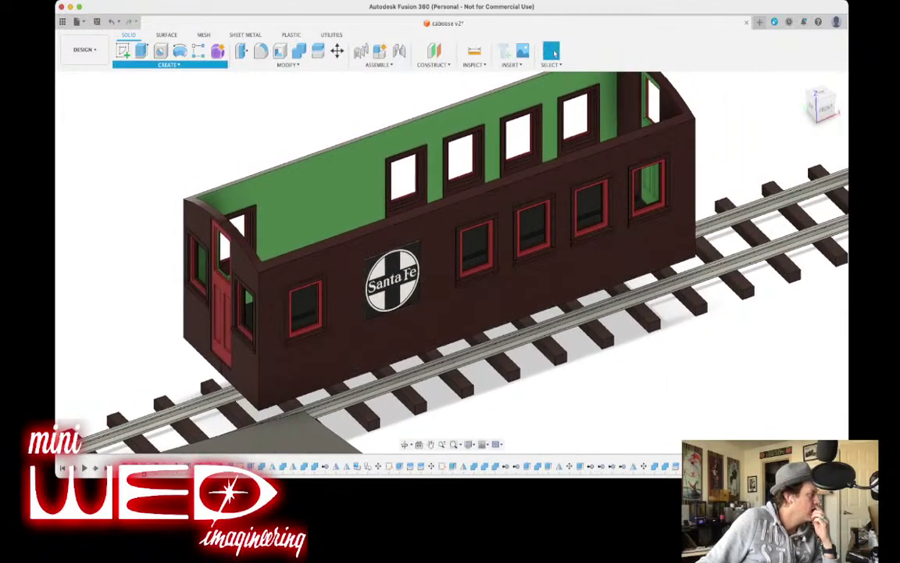
{"action": "scroll", "coordinate": [200, 244], "scroll_direction": "up", "scroll_amount": 3}
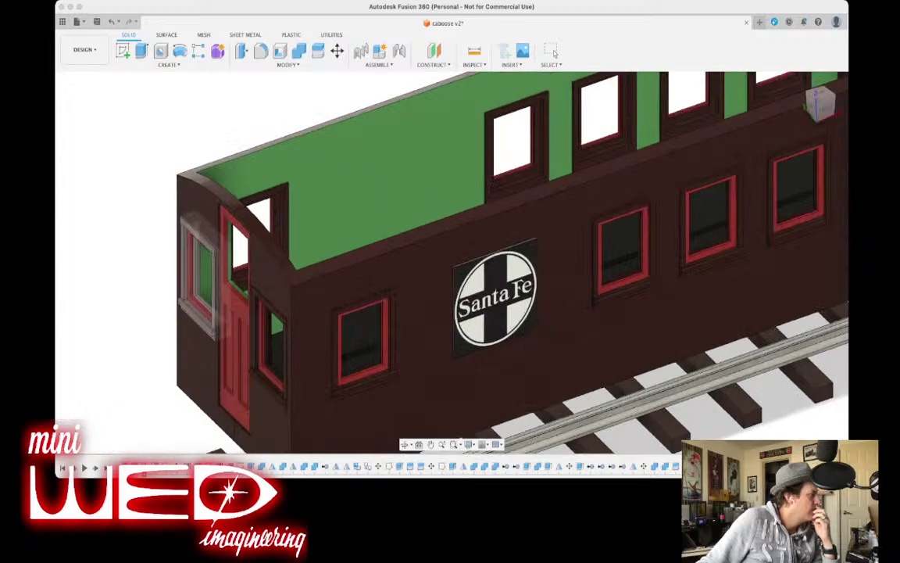
{"action": "left_click", "coordinate": [186, 270]}
{"action": "left_click", "coordinate": [194, 275], "text": "shift"}
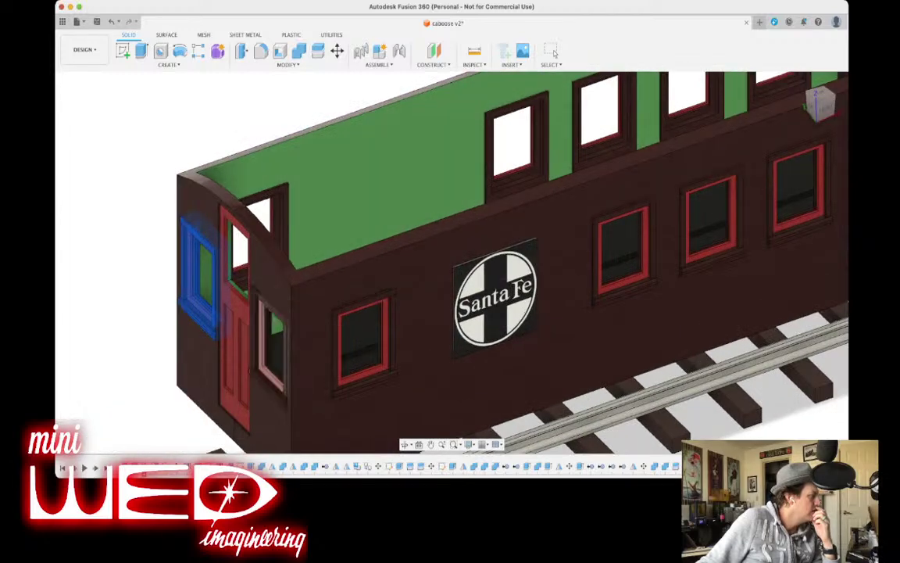
{"action": "left_click", "coordinate": [262, 336], "text": "shift"}
{"action": "left_click", "coordinate": [255, 332], "text": "shift"}
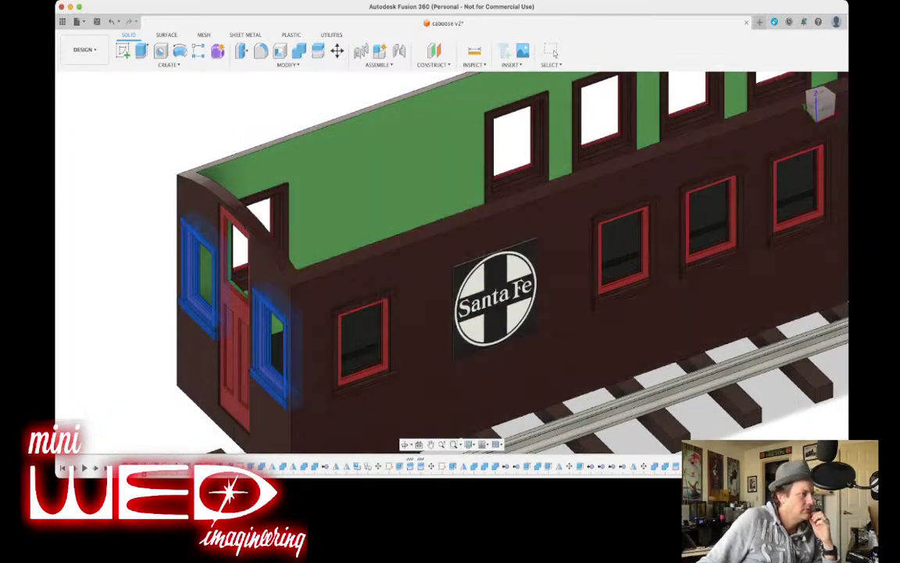
{"action": "left_click_drag", "start_coordinate": [823, 99], "coordinate": [830, 117]}
{"action": "scroll", "coordinate": [547, 292], "scroll_direction": "down", "scroll_amount": 6}
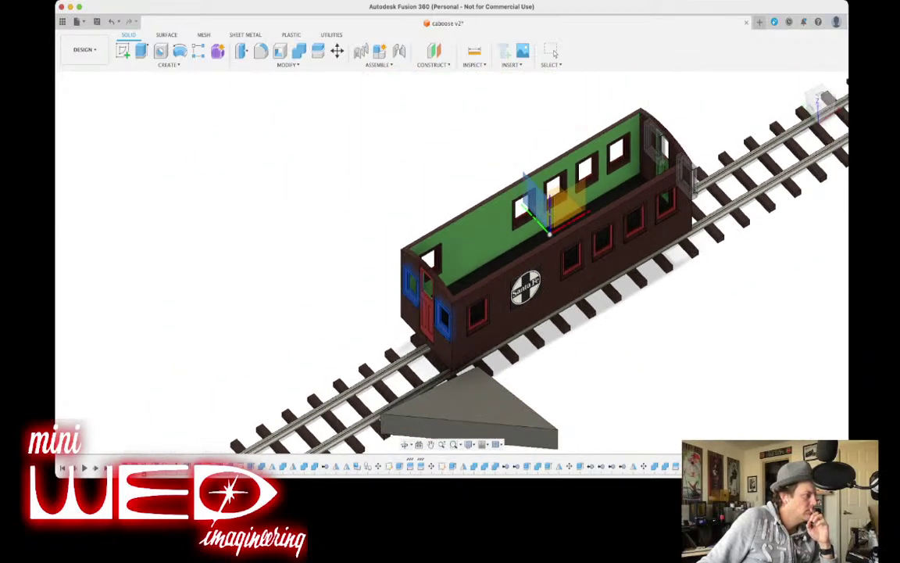
{"action": "middle_click_drag", "start_coordinate": [547, 292], "coordinate": [484, 277]}
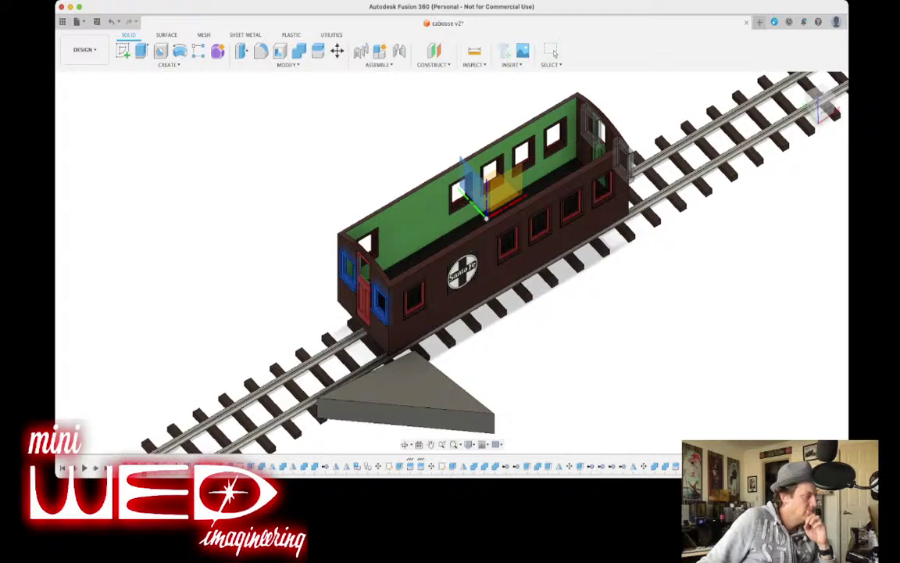
{"action": "key", "text": "Return"}
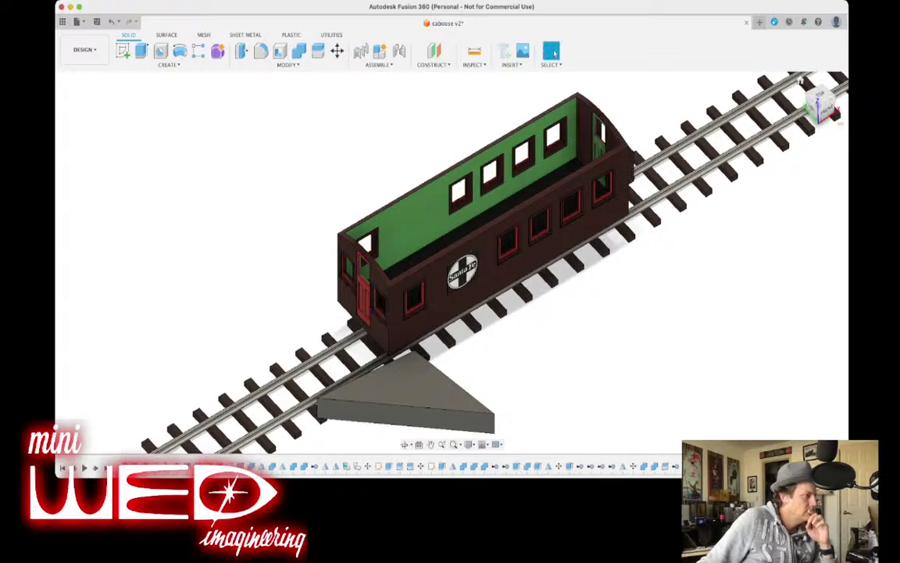
Move the mirrored frames and sashes of both windows inward until they sit in the end wall near the four-window group.
{"action": "left_click_drag", "start_coordinate": [834, 108], "coordinate": [786, 110]}
{"action": "middle_click_drag", "start_coordinate": [547, 257], "coordinate": [436, 143]}
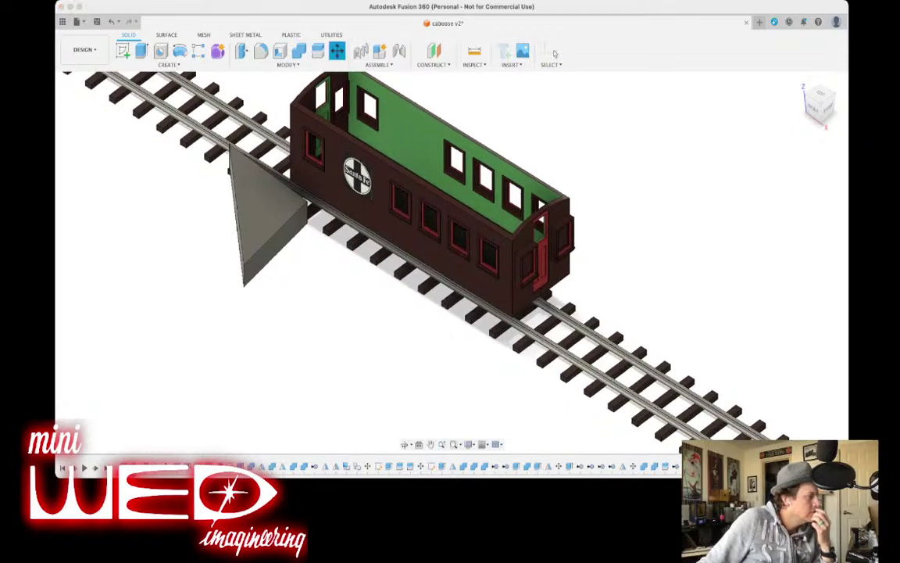
{"action": "key", "text": "m"}
{"action": "left_click", "coordinate": [500, 289]}
{"action": "left_click", "coordinate": [537, 285]}
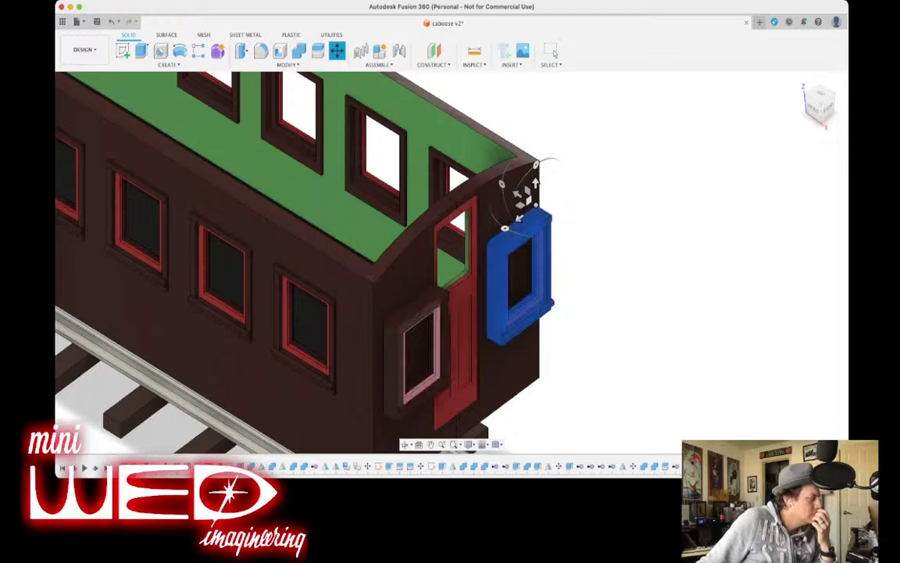
{"action": "left_click", "coordinate": [435, 352]}
{"action": "left_click", "coordinate": [444, 351]}
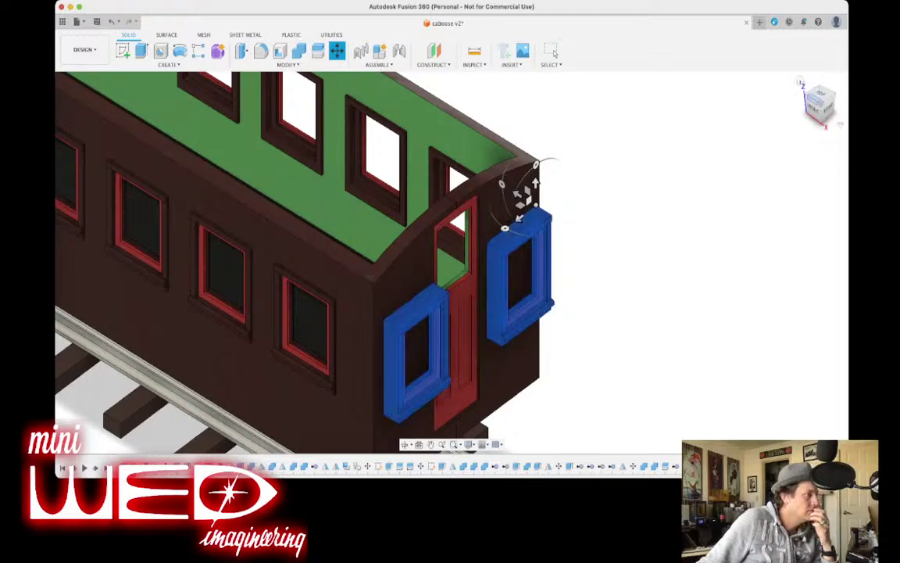
{"action": "left_click", "coordinate": [820, 93]}
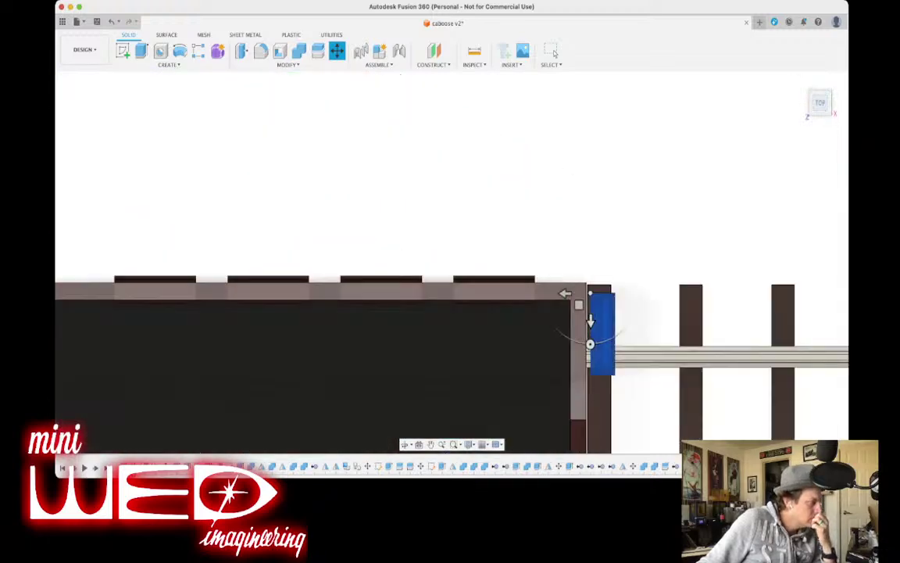
{"action": "left_click_drag", "start_coordinate": [564, 293], "coordinate": [541, 293]}
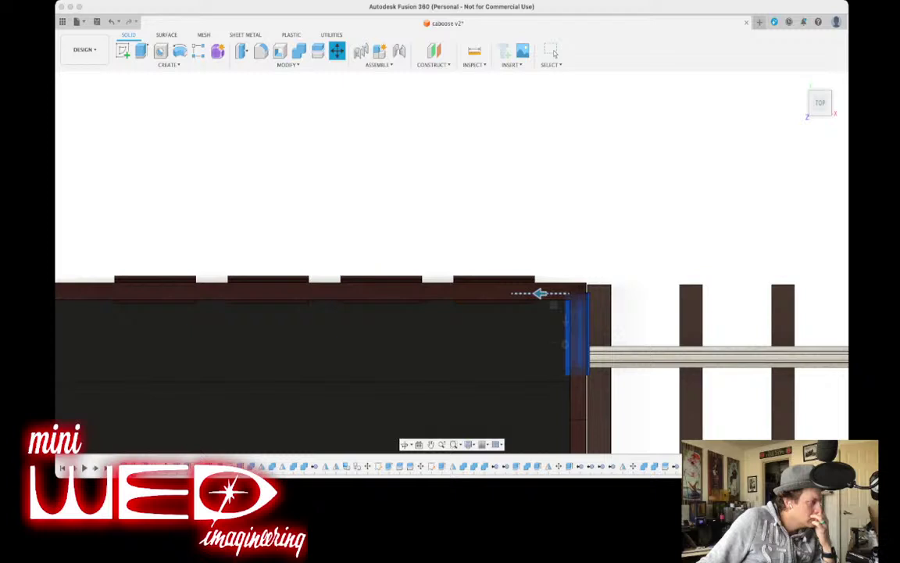
{"action": "scroll", "coordinate": [540, 295], "scroll_direction": "down", "scroll_amount": 4}
{"action": "middle_click_drag", "start_coordinate": [540, 295], "coordinate": [535, 179]}
{"action": "left_click", "coordinate": [553, 51]}
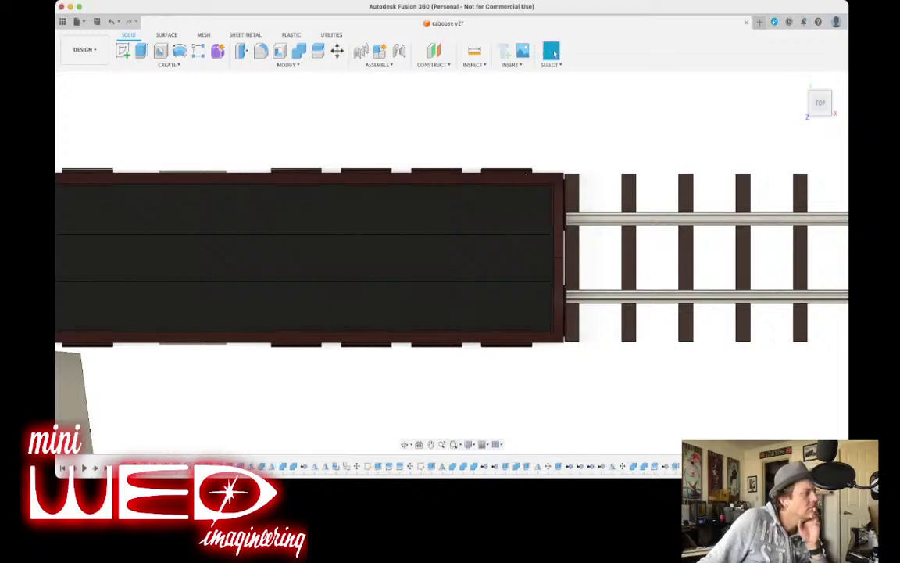
Try to cut the Santa Fe side's end wall with the recessed window frame.
{"action": "mouse_move", "coordinate": [452, 262]}
{"action": "middle_mouse_down", "text": "shift"}
{"action": "mouse_move", "coordinate": [508, 211]}
{"action": "mouse_move", "coordinate": [571, 176]}
{"action": "mouse_move", "coordinate": [635, 191]}
{"action": "mouse_move", "coordinate": [713, 172]}
{"action": "mouse_move", "coordinate": [659, 212]}
{"action": "mouse_move", "coordinate": [599, 206]}
{"action": "mouse_move", "coordinate": [691, 211]}
{"action": "middle_mouse_up", "text": "shift"}
{"action": "scroll", "coordinate": [554, 53], "scroll_direction": "down", "scroll_amount": 10, "text": "shift"}
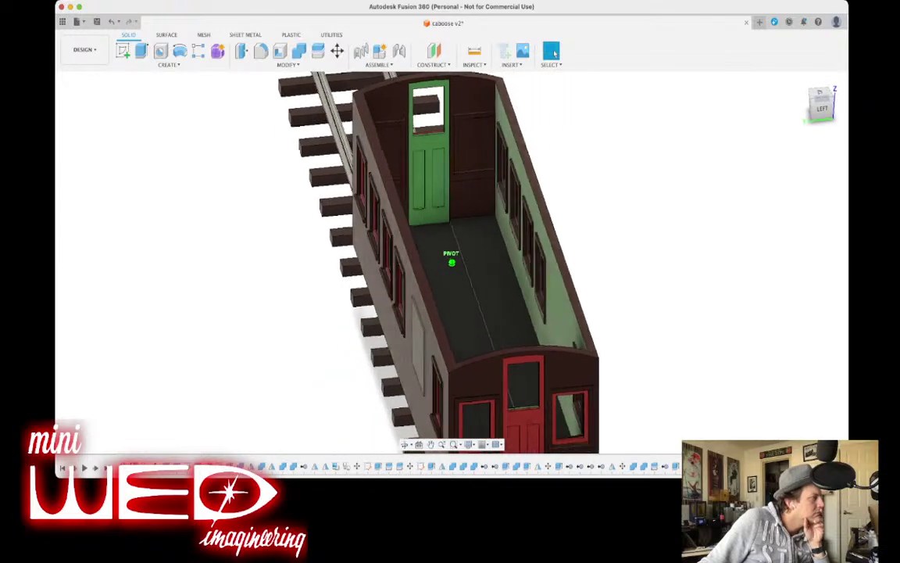
{"action": "scroll", "coordinate": [554, 52], "scroll_direction": "down", "scroll_amount": 10, "text": "shift"}
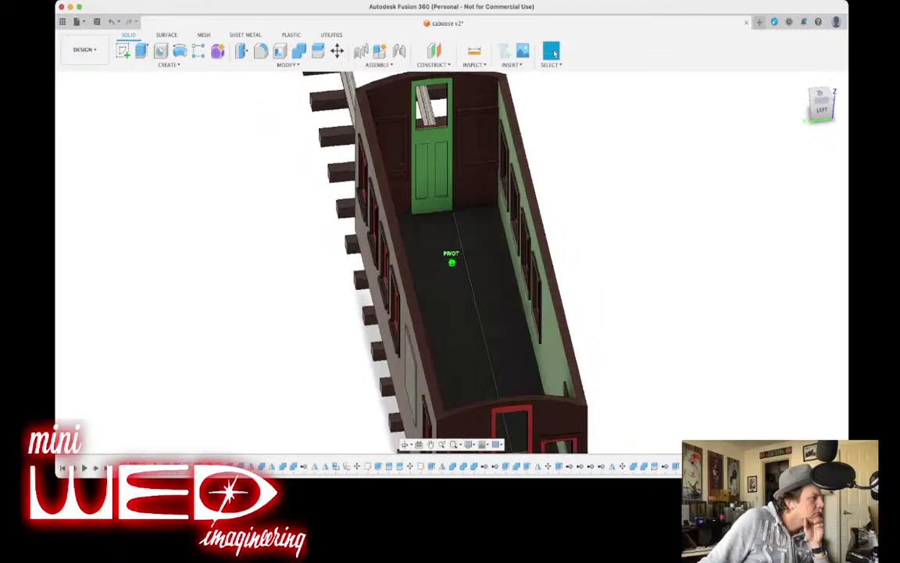
{"action": "scroll", "coordinate": [554, 53], "scroll_direction": "down", "scroll_amount": 8, "text": "shift"}
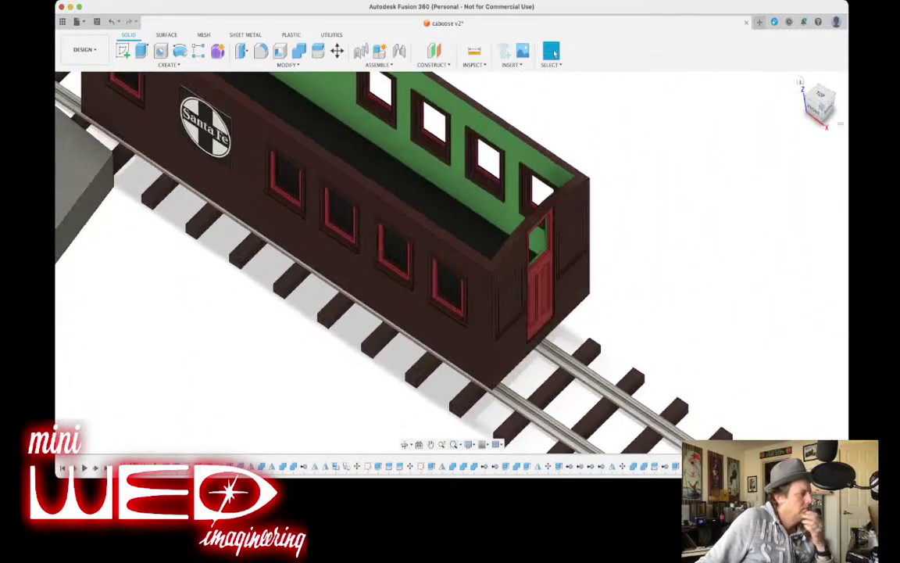
{"action": "key", "text": "shift+c"}
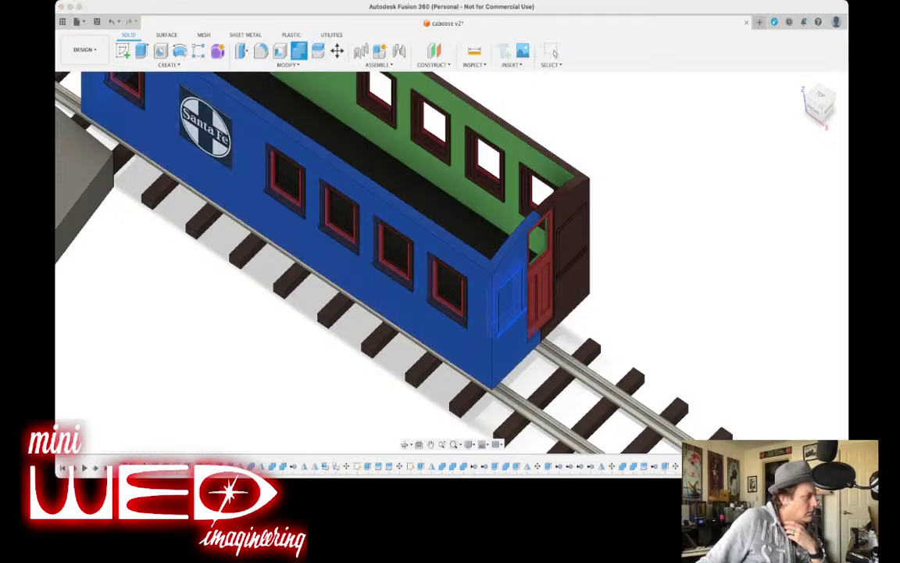
{"action": "key", "text": "Return"}
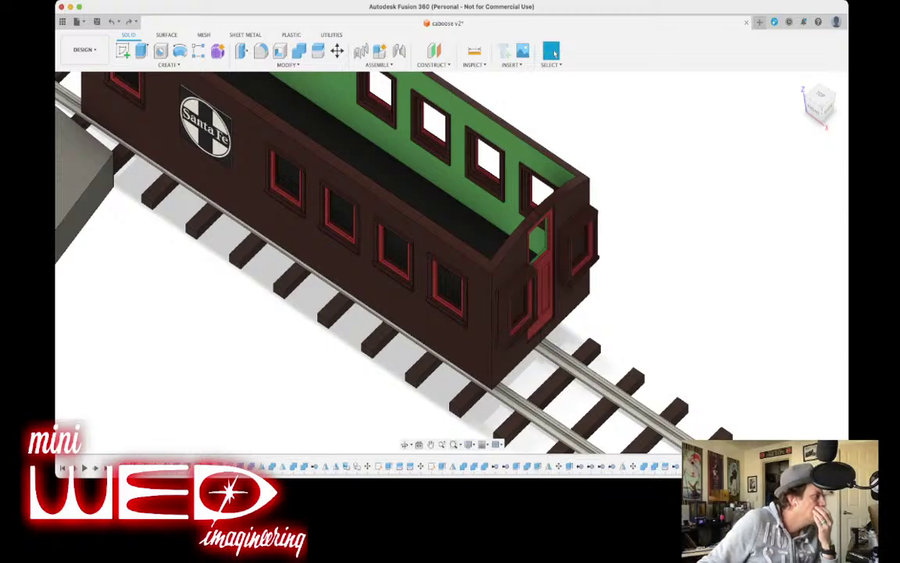
Recess the protruding frames and sashes of both mirrored windows into the end wall on either side of the door.
{"action": "left_click", "coordinate": [337, 50]}
{"action": "left_click", "coordinate": [579, 245]}
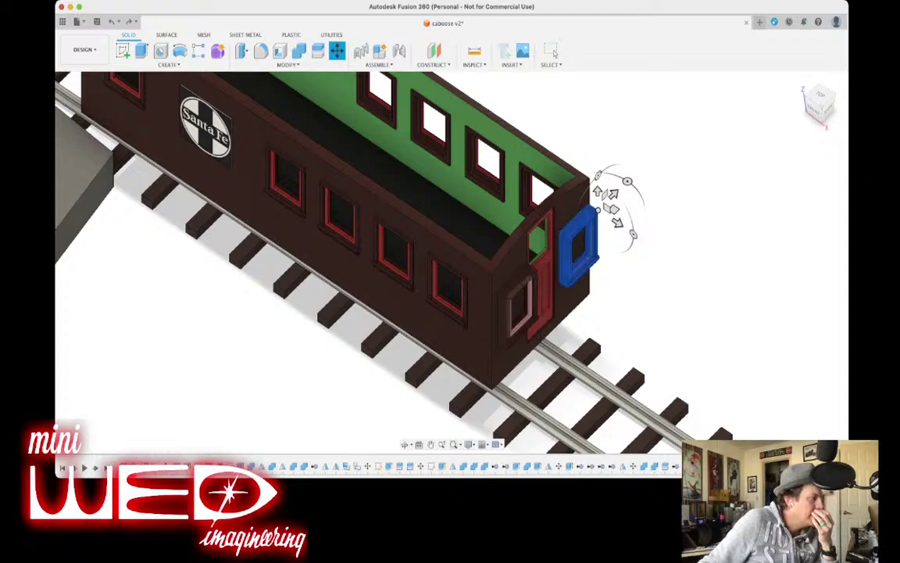
{"action": "left_click", "coordinate": [527, 305]}
{"action": "left_click", "coordinate": [534, 296]}
{"action": "scroll", "coordinate": [546, 254], "scroll_direction": "up", "scroll_amount": 3}
{"action": "left_click_drag", "start_coordinate": [647, 198], "coordinate": [630, 186]}
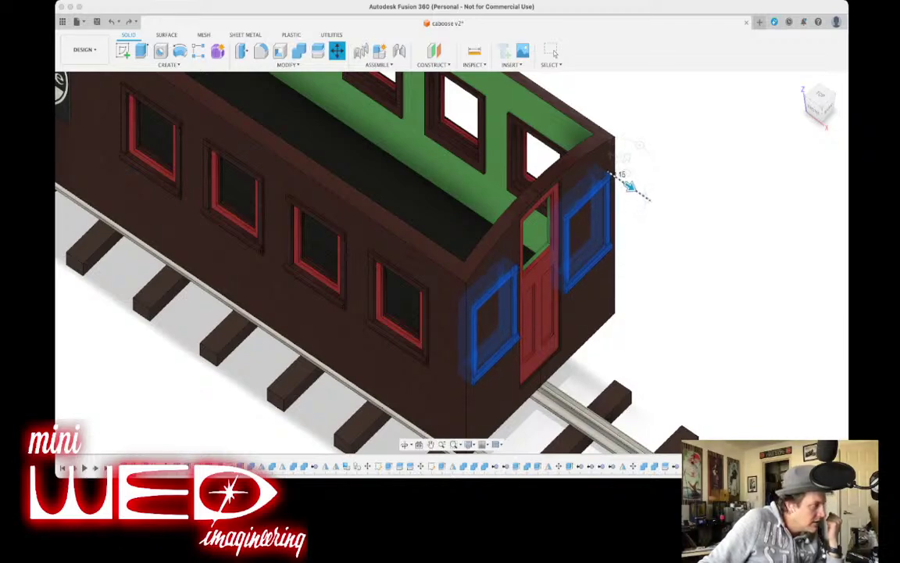
{"action": "left_click_drag", "start_coordinate": [820, 97], "coordinate": [866, 112]}
{"action": "middle_click_drag", "start_coordinate": [559, 101], "coordinate": [632, 173], "text": "shift"}
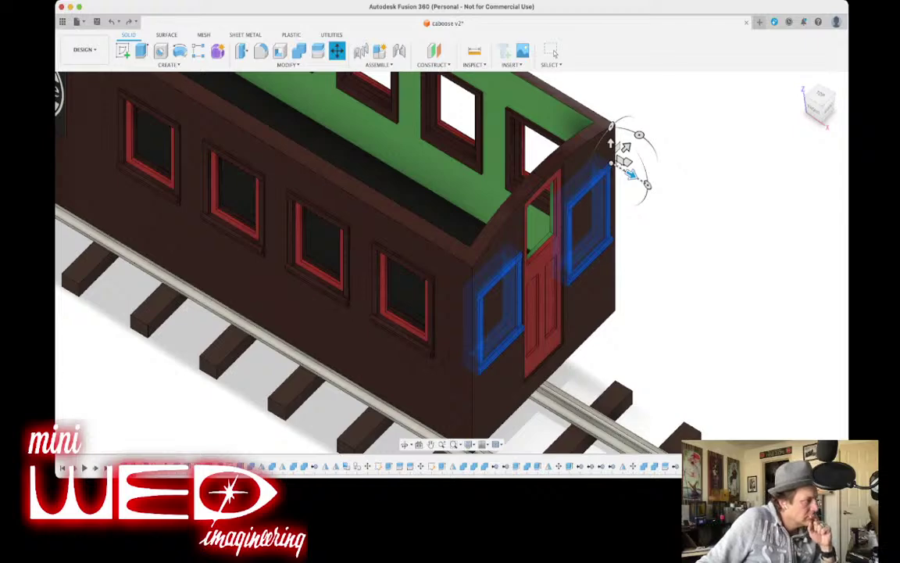
{"action": "left_click_drag", "start_coordinate": [632, 173], "coordinate": [632, 173]}
{"action": "left_click", "coordinate": [552, 52]}
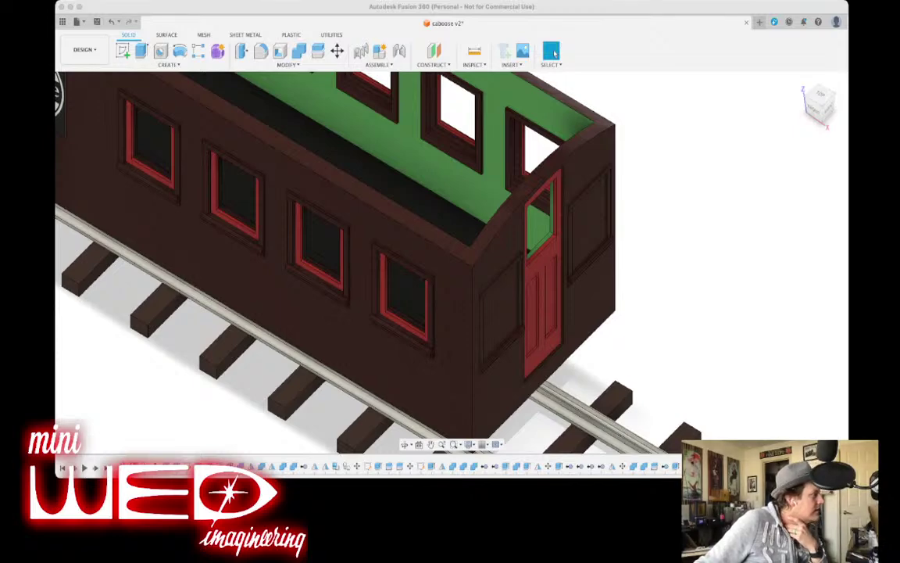
Cut the Santa Fe side's wall body with the window frame recessed in its end wall.
{"action": "left_click", "coordinate": [299, 51]}
{"action": "left_click", "coordinate": [456, 318]}
{"action": "left_click", "coordinate": [483, 327]}
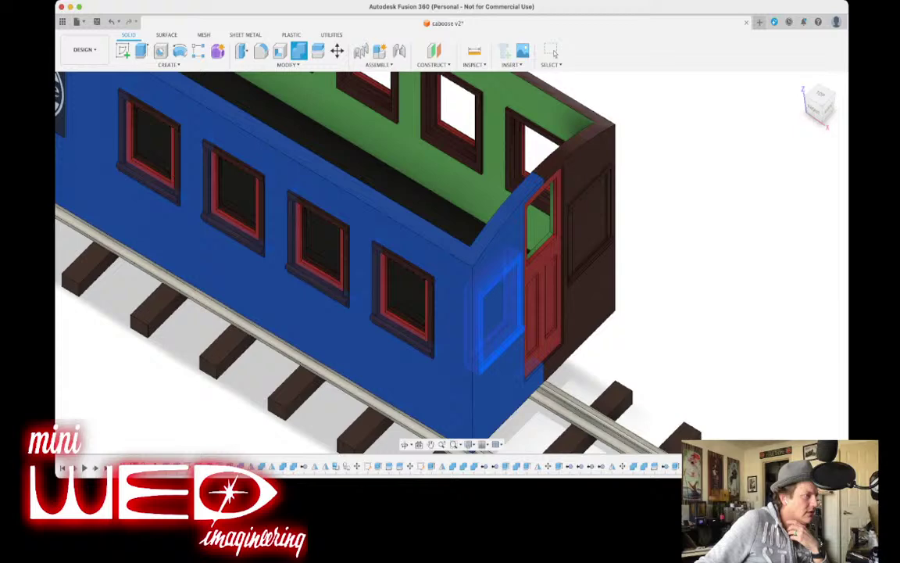
{"action": "left_click", "coordinate": [552, 52]}
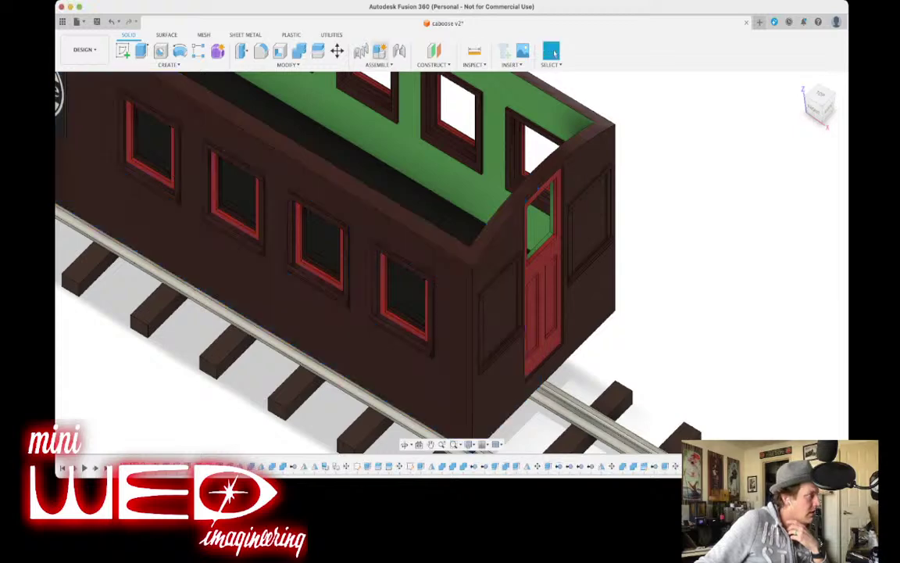
Cut the opposite side's wall body with the window frame on the other side of the end door.
{"action": "left_click", "coordinate": [299, 52]}
{"action": "left_click", "coordinate": [580, 171]}
{"action": "left_click", "coordinate": [590, 222]}
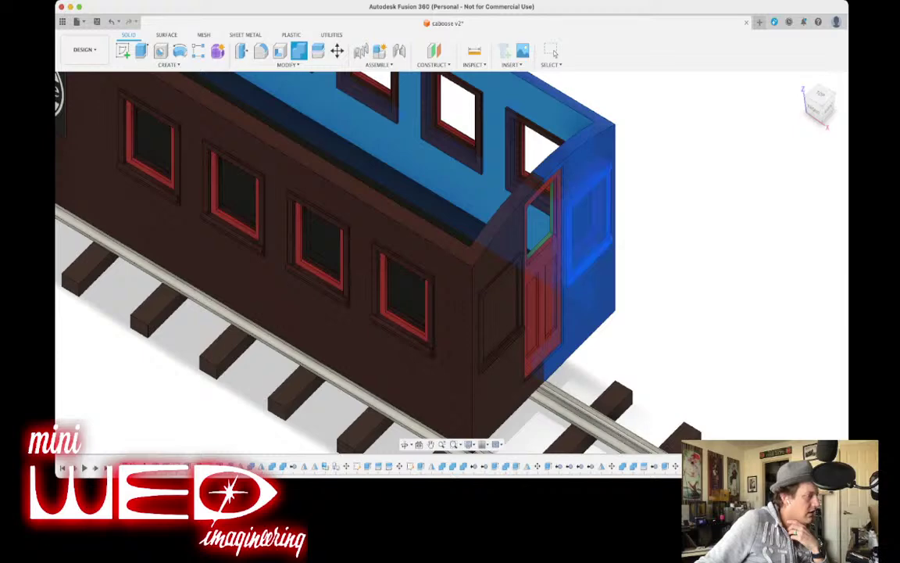
{"action": "left_click", "coordinate": [553, 52]}
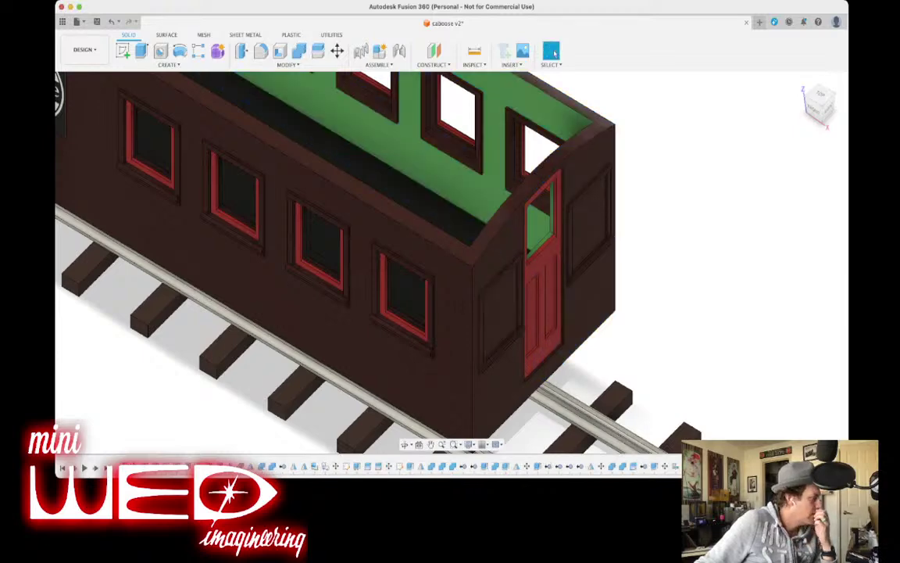
Delete the leftover wall pieces filling both window openings beside the end door.
{"action": "left_click", "coordinate": [500, 311]}
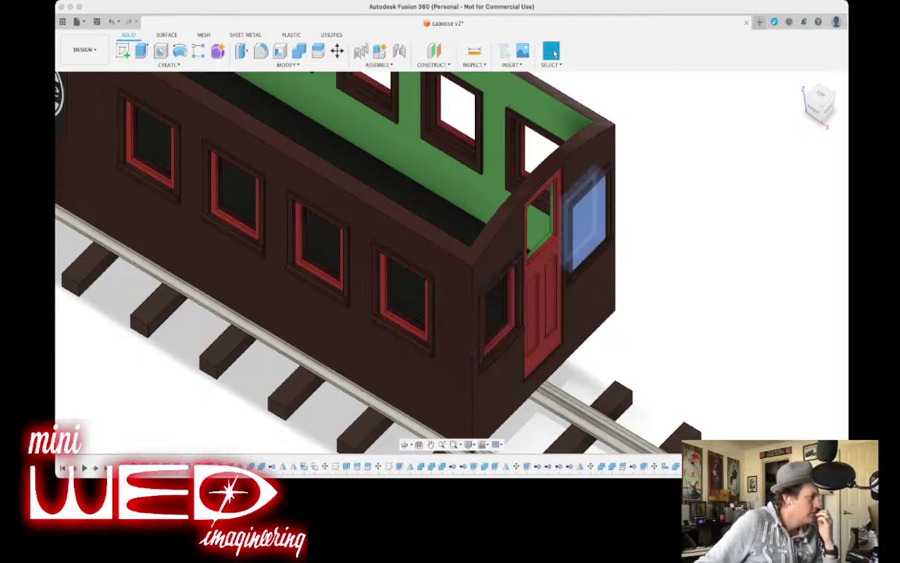
{"action": "scroll", "coordinate": [752, 156], "scroll_direction": "down", "scroll_amount": 3}
{"action": "middle_click_drag", "start_coordinate": [752, 157], "coordinate": [696, 129], "text": "shift"}
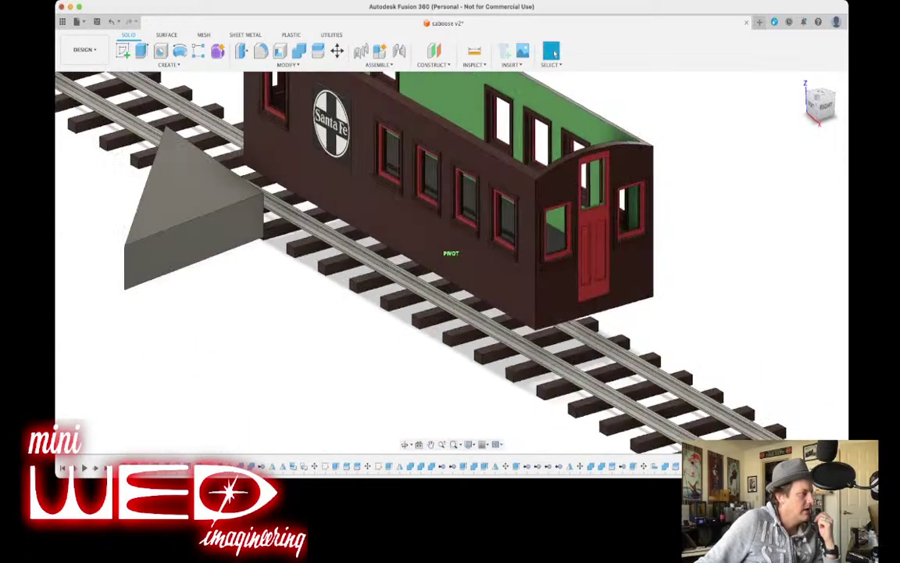
{"action": "mouse_move", "coordinate": [625, 227]}
{"action": "middle_mouse_down", "text": "shift"}
{"action": "mouse_move", "coordinate": [632, 212]}
{"action": "mouse_move", "coordinate": [697, 196]}
{"action": "mouse_move", "coordinate": [687, 214]}
{"action": "middle_mouse_up", "text": "shift"}
{"action": "scroll", "coordinate": [698, 196], "scroll_direction": "down", "scroll_amount": 4}
{"action": "mouse_move", "coordinate": [539, 225]}
{"action": "middle_mouse_down", "text": "shift"}
{"action": "mouse_move", "coordinate": [547, 211]}
{"action": "mouse_move", "coordinate": [571, 219]}
{"action": "mouse_move", "coordinate": [625, 257]}
{"action": "mouse_move", "coordinate": [539, 231]}
{"action": "mouse_move", "coordinate": [579, 235]}
{"action": "mouse_move", "coordinate": [457, 226]}
{"action": "middle_mouse_up", "text": "shift"}
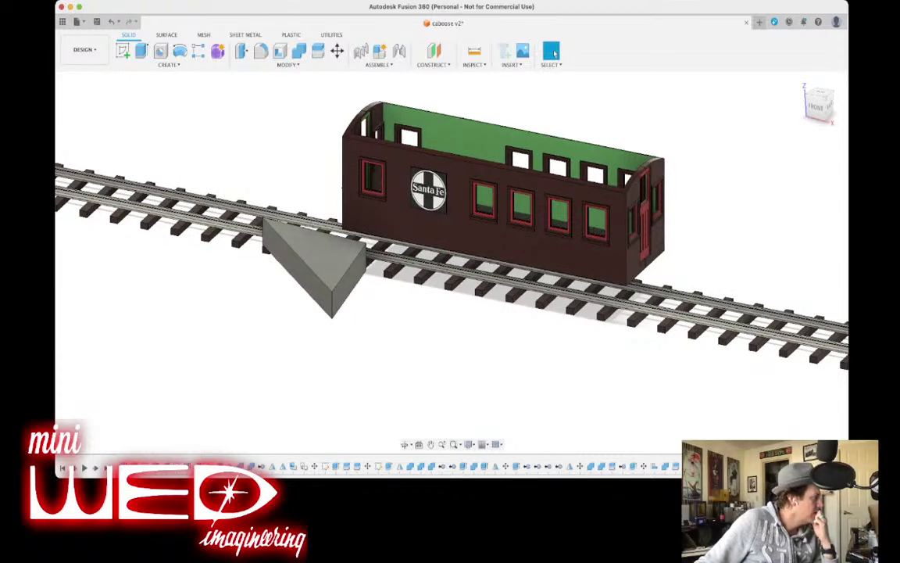
Hide the grey triangular block beside the track.
{"action": "key", "text": "v"}
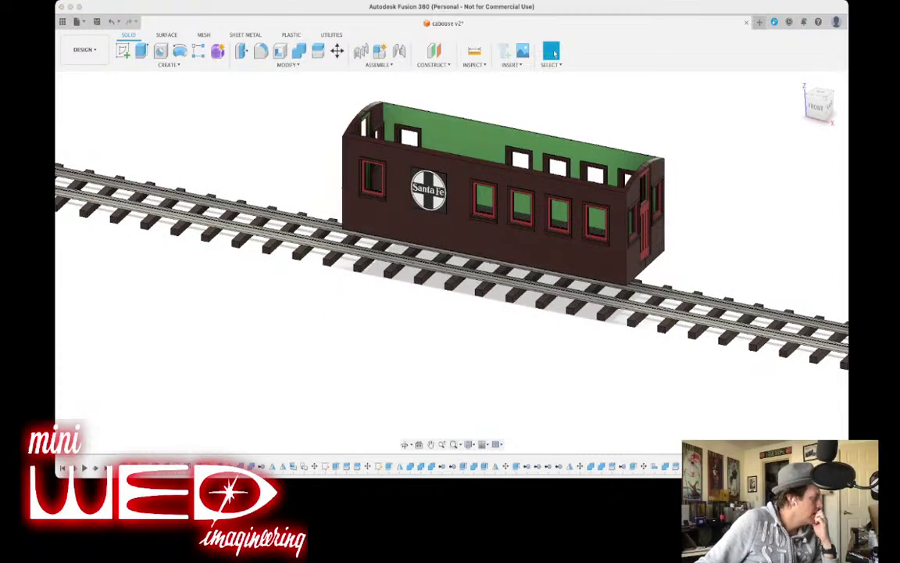
{"action": "scroll", "coordinate": [247, 325], "scroll_direction": "up", "scroll_amount": 2}
{"action": "scroll", "coordinate": [247, 325], "scroll_direction": "down", "scroll_amount": 5}
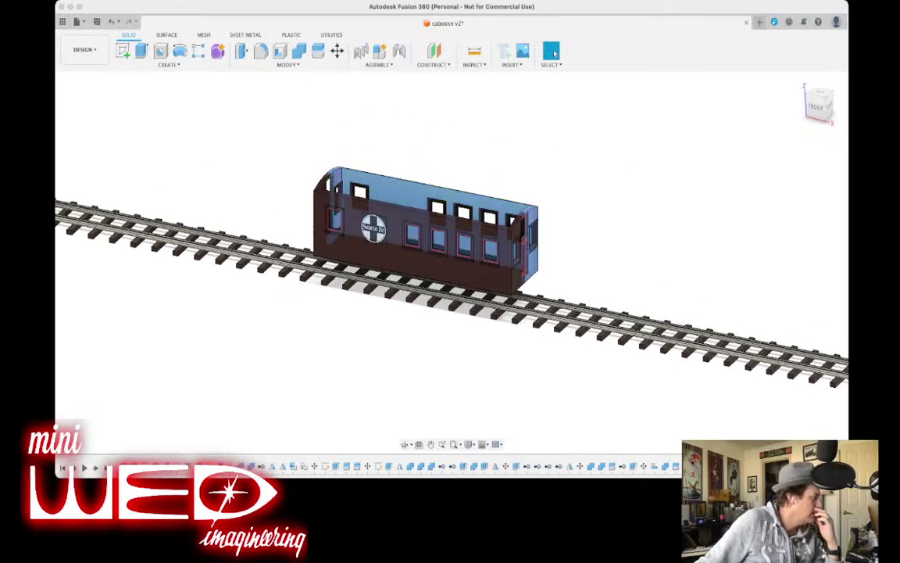
Hide the caboose walls, the side windows, and the frames and sashes of the end windows.
{"action": "key", "text": "v"}
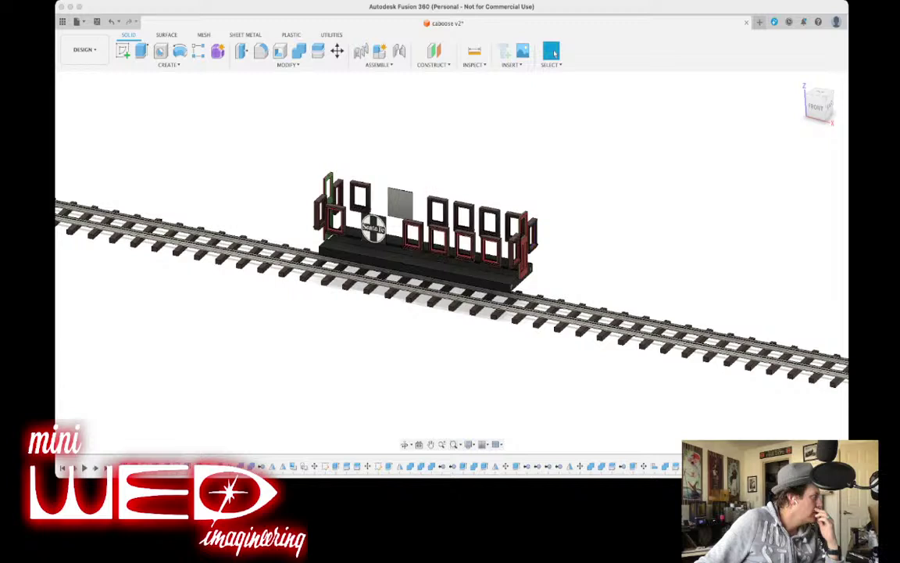
{"action": "key", "text": "v"}
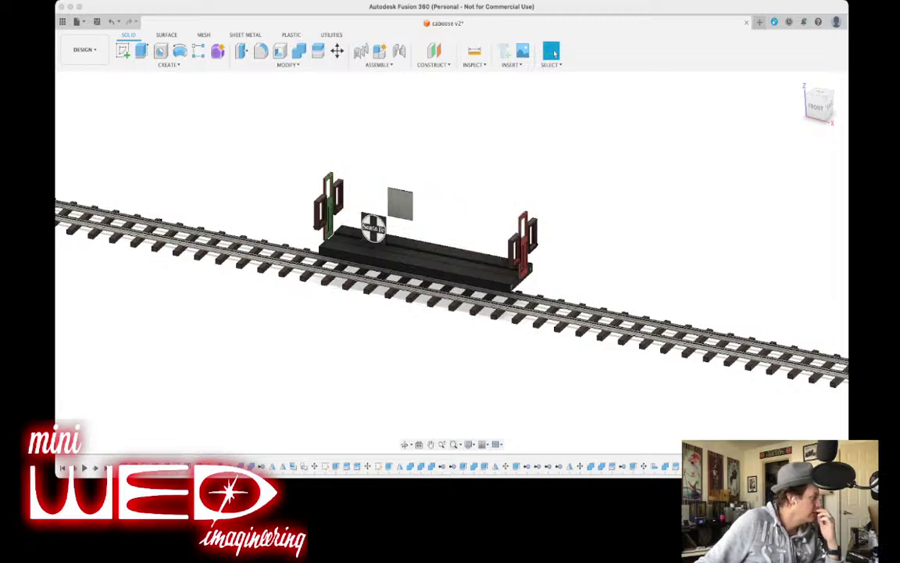
{"action": "key", "text": "v"}
{"action": "key", "text": "v"}
{"action": "key", "text": "v"}
{"action": "key", "text": "v"}
{"action": "key", "text": "v"}
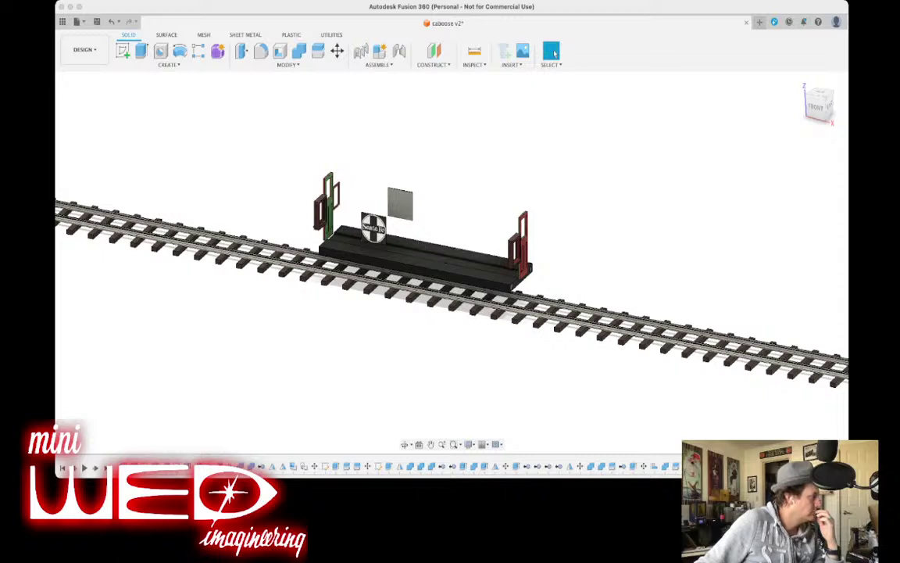
{"action": "key", "text": "v"}
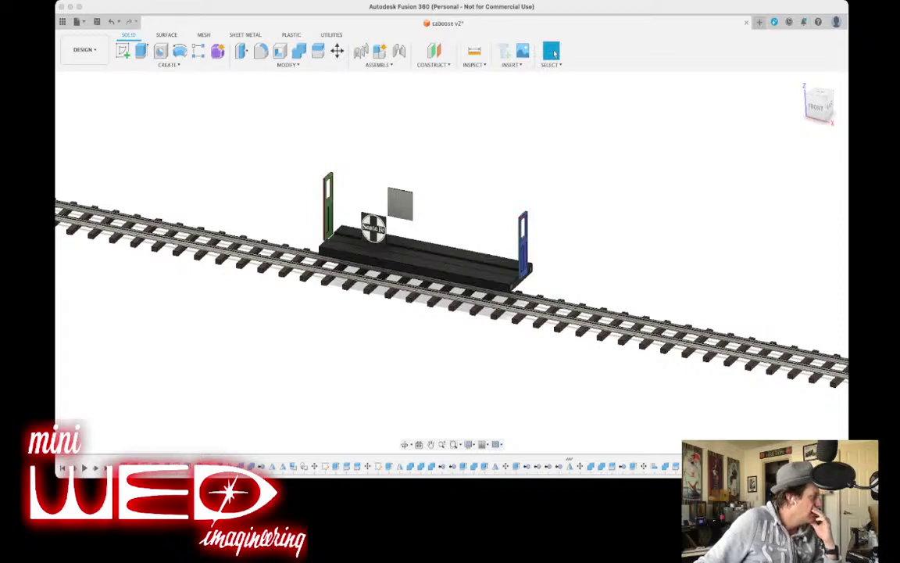
Hide the panelled doors at both ends of the caboose.
{"action": "key", "text": "Escape"}
{"action": "left_click", "coordinate": [523, 257]}
{"action": "double_click", "coordinate": [523, 258]}
{"action": "key", "text": "Delete"}
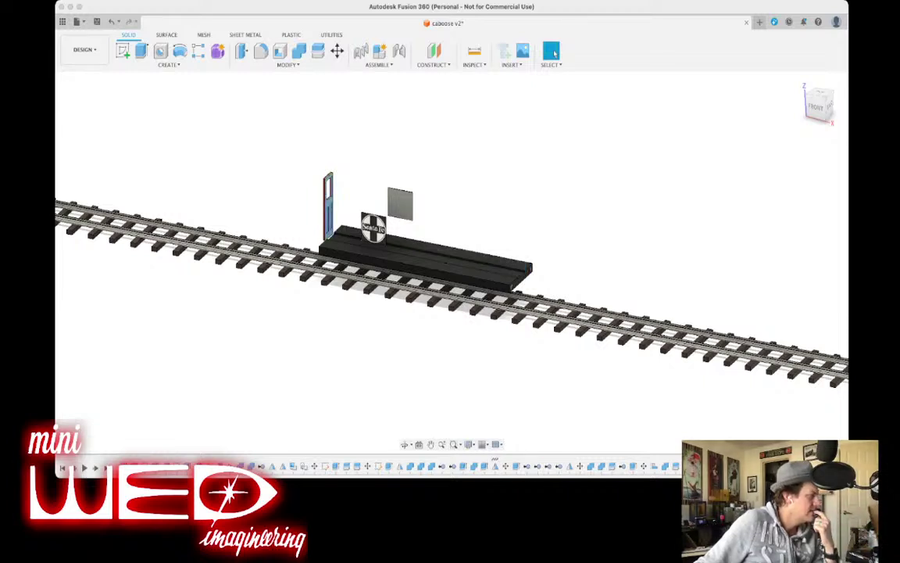
{"action": "double_click", "coordinate": [330, 215]}
{"action": "key", "text": "Delete"}
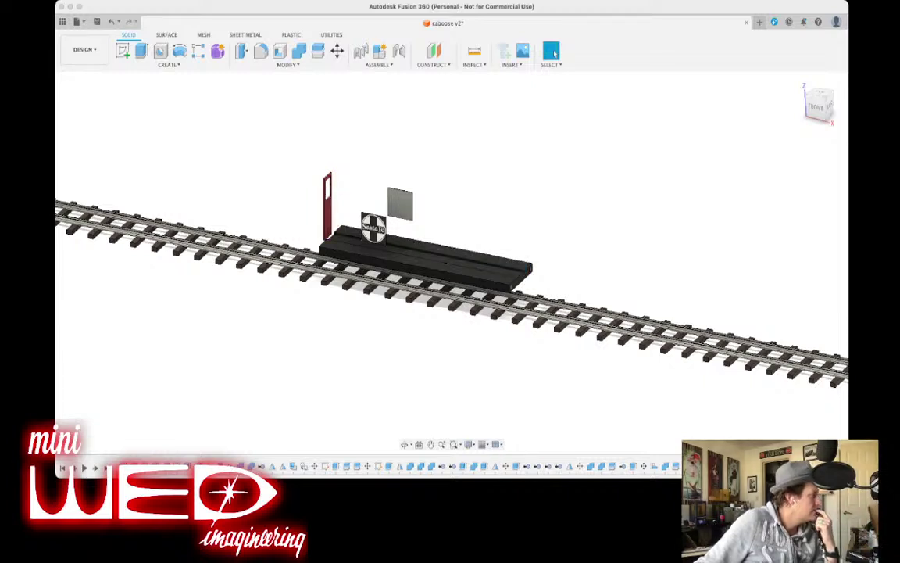
{"action": "key", "text": "Delete"}
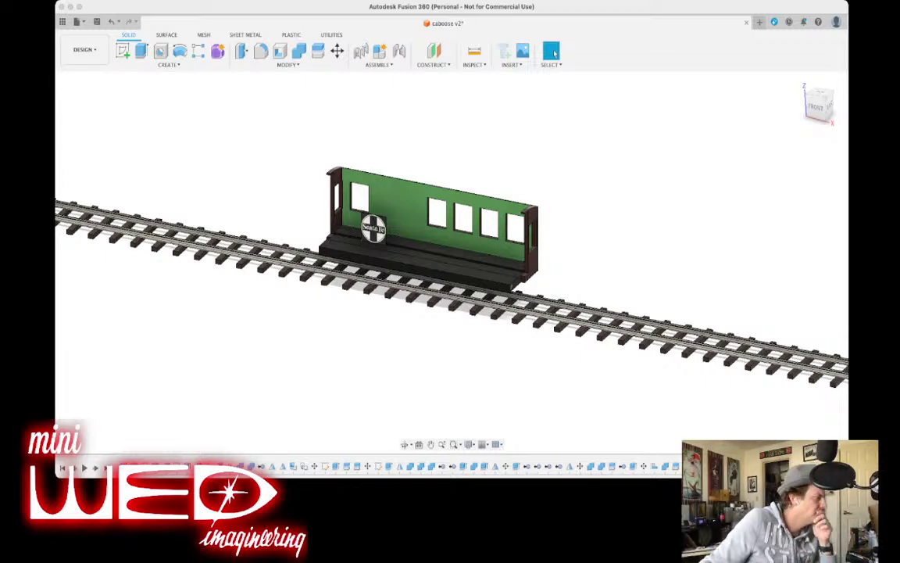
Extrude the end wall's inner face into a thin separate partition inside the caboose, aligned with the cupola's near end on the side blueprint.
{"action": "mouse_move", "coordinate": [817, 99]}
{"action": "left_mouse_down"}
{"action": "mouse_move", "coordinate": [809, 107]}
{"action": "mouse_move", "coordinate": [832, 84]}
{"action": "mouse_move", "coordinate": [820, 96]}
{"action": "left_mouse_up"}
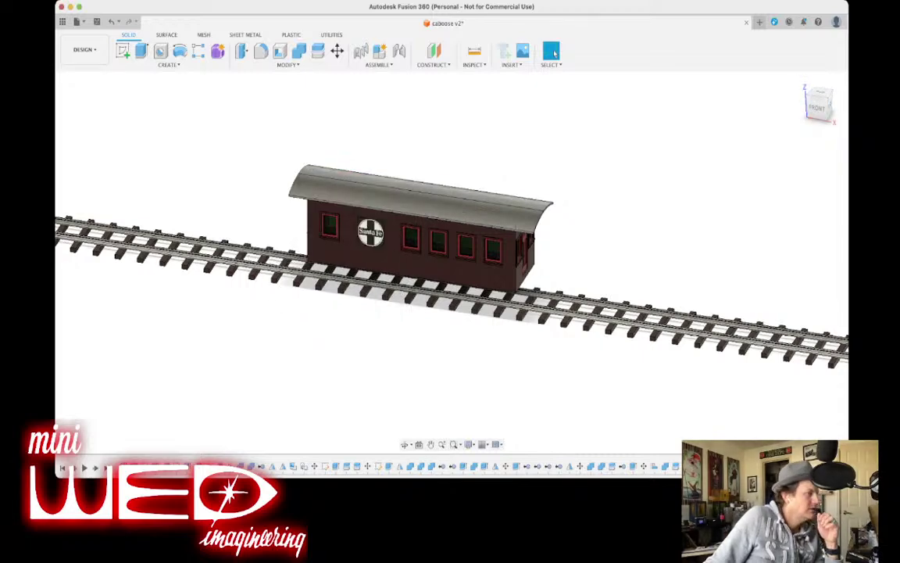
{"action": "mouse_move", "coordinate": [818, 108]}
{"action": "left_mouse_down"}
{"action": "mouse_move", "coordinate": [781, 90]}
{"action": "mouse_move", "coordinate": [798, 93]}
{"action": "left_mouse_up"}
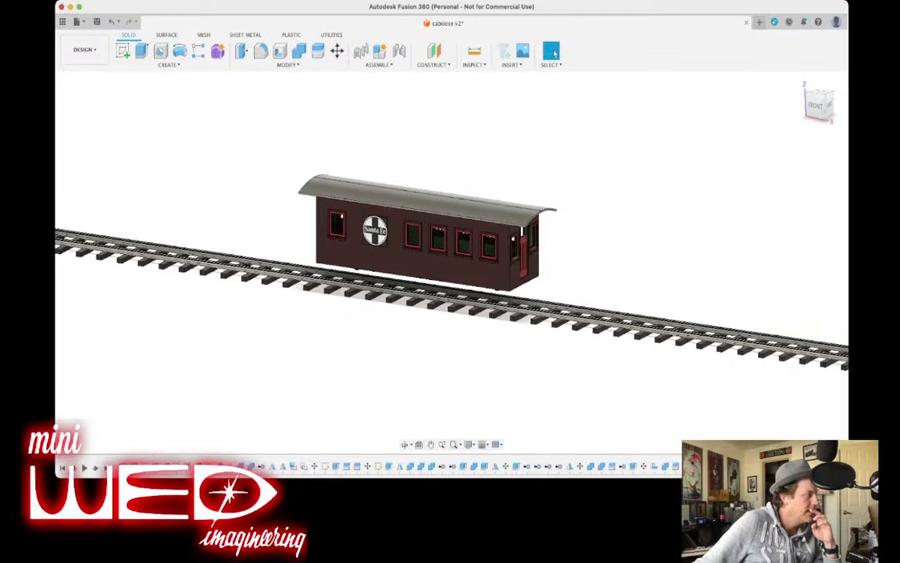
{"action": "left_click_drag", "start_coordinate": [818, 102], "coordinate": [820, 113]}
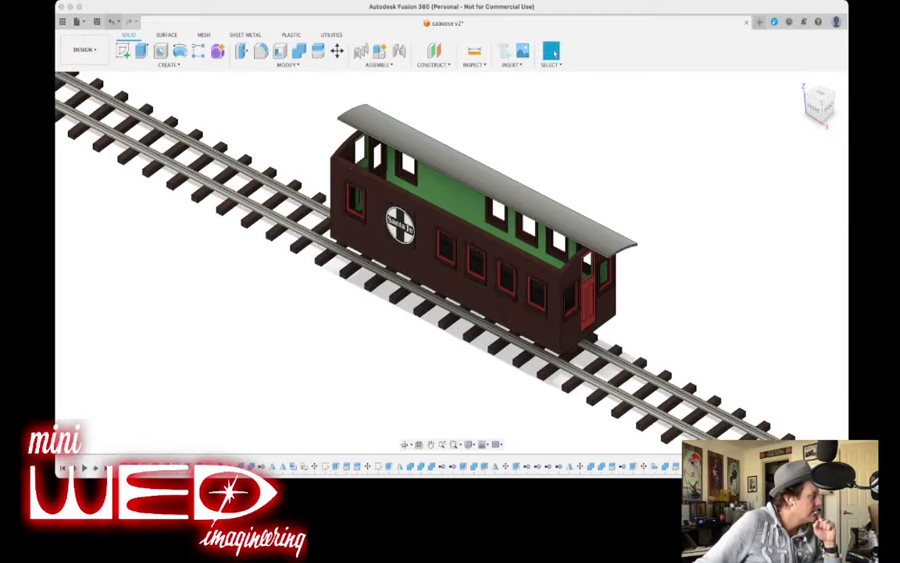
{"action": "left_click", "coordinate": [142, 51]}
{"action": "left_click", "coordinate": [349, 149]}
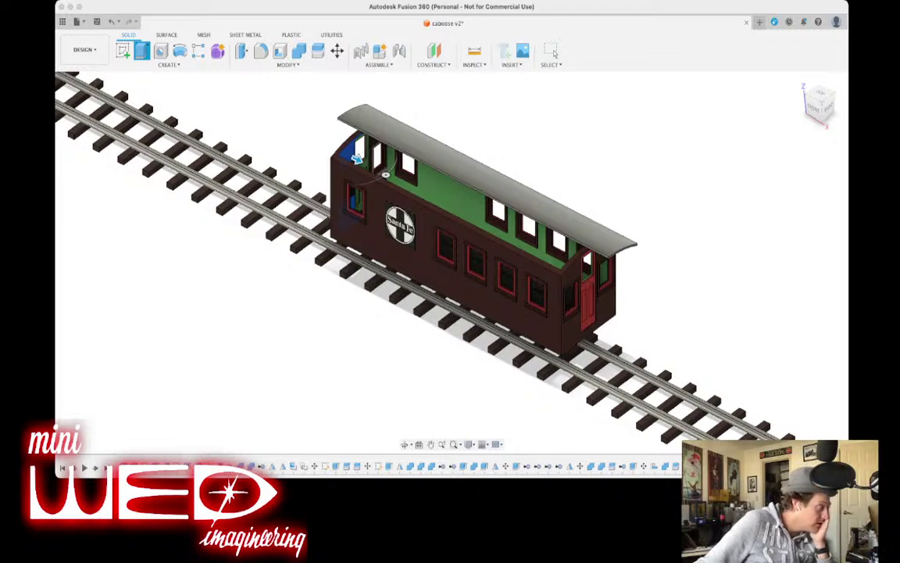
{"action": "left_click_drag", "start_coordinate": [356, 158], "coordinate": [428, 196]}
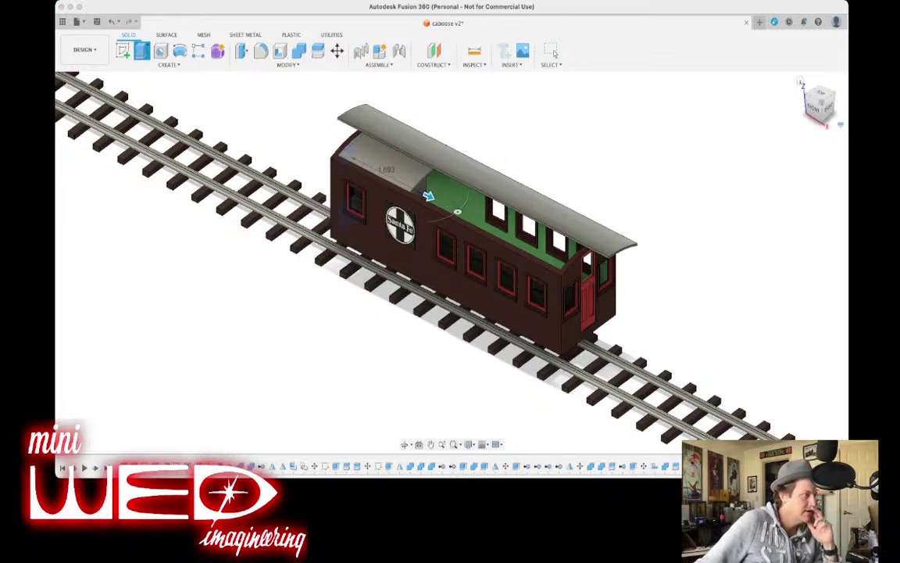
{"action": "left_click", "coordinate": [819, 106]}
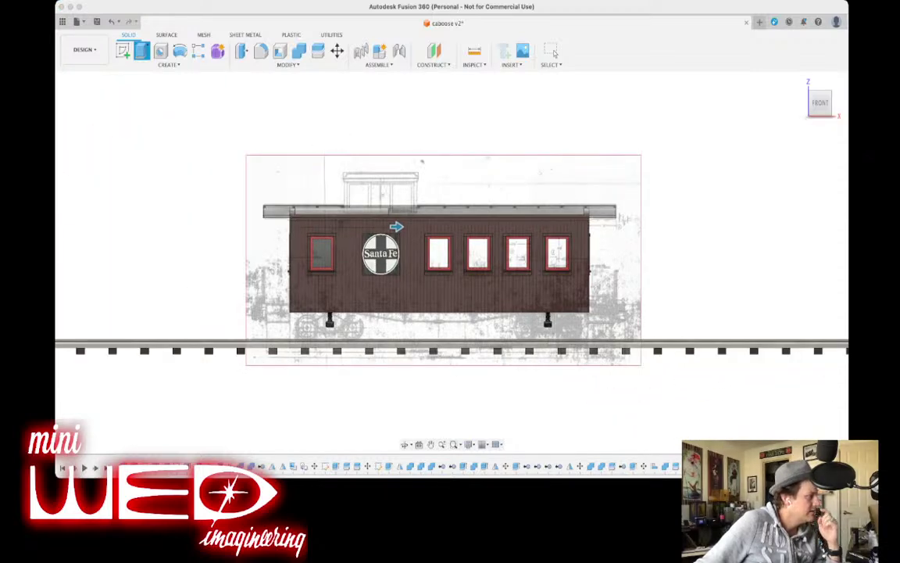
{"action": "left_click_drag", "start_coordinate": [397, 226], "coordinate": [356, 226]}
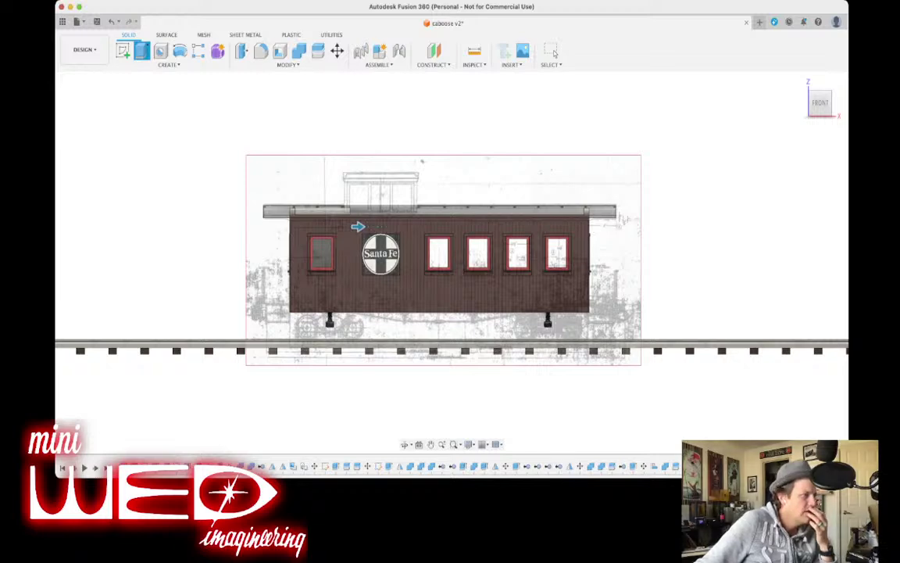
{"action": "mouse_move", "coordinate": [358, 226]}
{"action": "left_mouse_down"}
{"action": "mouse_move", "coordinate": [286, 226]}
{"action": "mouse_move", "coordinate": [354, 227]}
{"action": "left_mouse_up"}
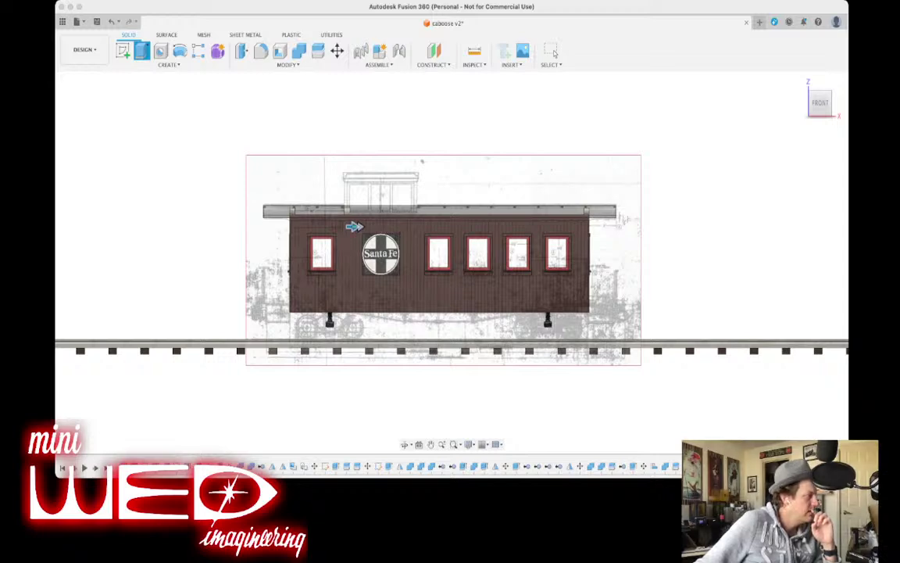
{"action": "left_click", "coordinate": [552, 52]}
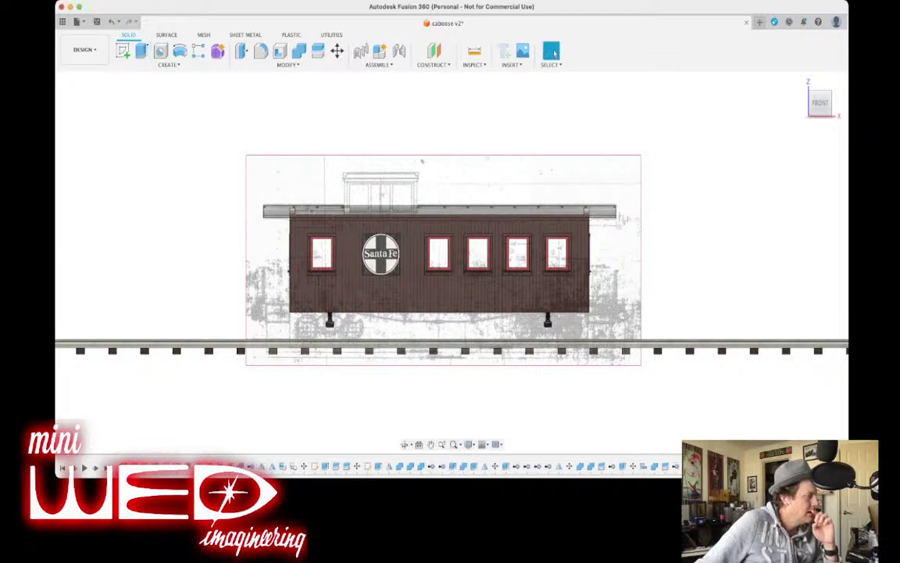
Isolate the interior partition and extrude its bottom face upward as a full-height panel reaching the cupola's top on the blueprint.
{"action": "mouse_move", "coordinate": [819, 102]}
{"action": "left_mouse_down"}
{"action": "mouse_move", "coordinate": [827, 112]}
{"action": "mouse_move", "coordinate": [805, 117]}
{"action": "mouse_move", "coordinate": [792, 138]}
{"action": "mouse_move", "coordinate": [801, 133]}
{"action": "left_mouse_up"}
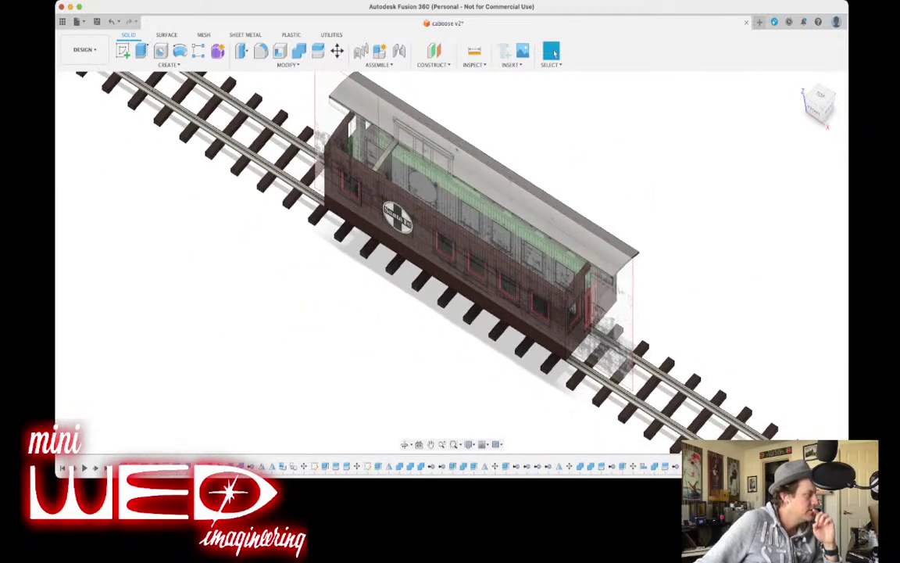
{"action": "mouse_move", "coordinate": [821, 114]}
{"action": "left_mouse_down"}
{"action": "mouse_move", "coordinate": [838, 89]}
{"action": "mouse_move", "coordinate": [864, 105]}
{"action": "mouse_move", "coordinate": [844, 95]}
{"action": "left_mouse_up"}
{"action": "mouse_move", "coordinate": [806, 78]}
{"action": "middle_mouse_down", "text": "shift"}
{"action": "mouse_move", "coordinate": [779, 117]}
{"action": "mouse_move", "coordinate": [792, 86]}
{"action": "mouse_move", "coordinate": [645, 103]}
{"action": "mouse_move", "coordinate": [727, 85]}
{"action": "mouse_move", "coordinate": [742, 96]}
{"action": "mouse_move", "coordinate": [723, 86]}
{"action": "middle_mouse_up", "text": "shift"}
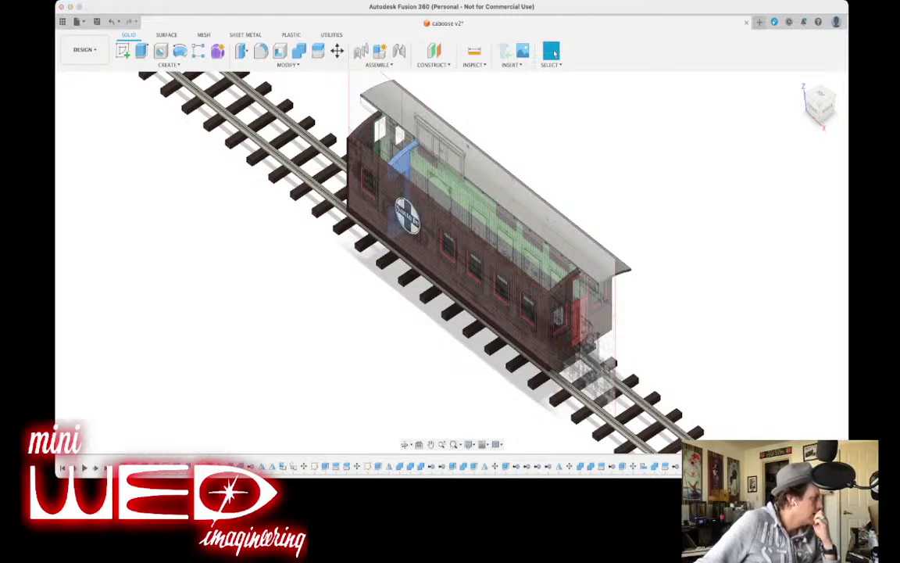
{"action": "left_click_drag", "start_coordinate": [820, 102], "coordinate": [820, 88]}
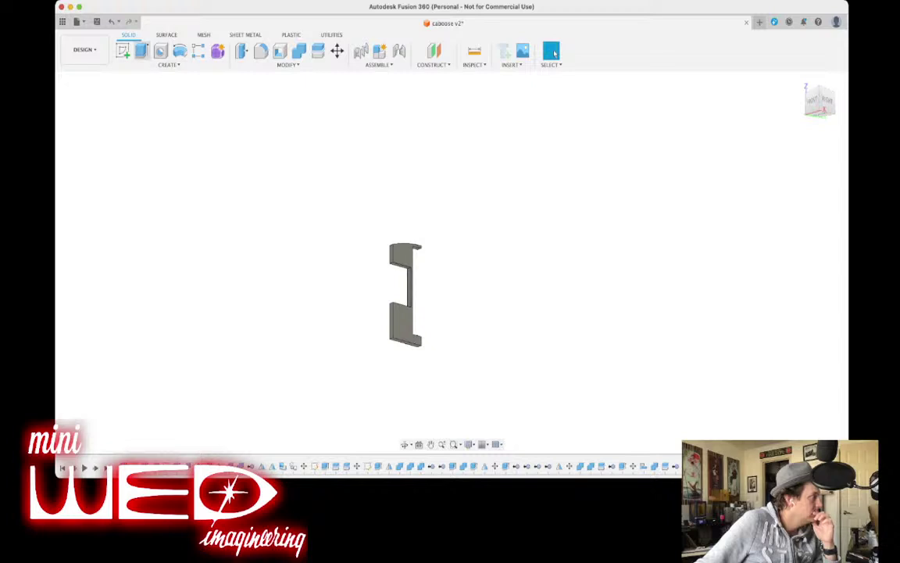
{"action": "left_click", "coordinate": [142, 51]}
{"action": "left_click", "coordinate": [398, 341]}
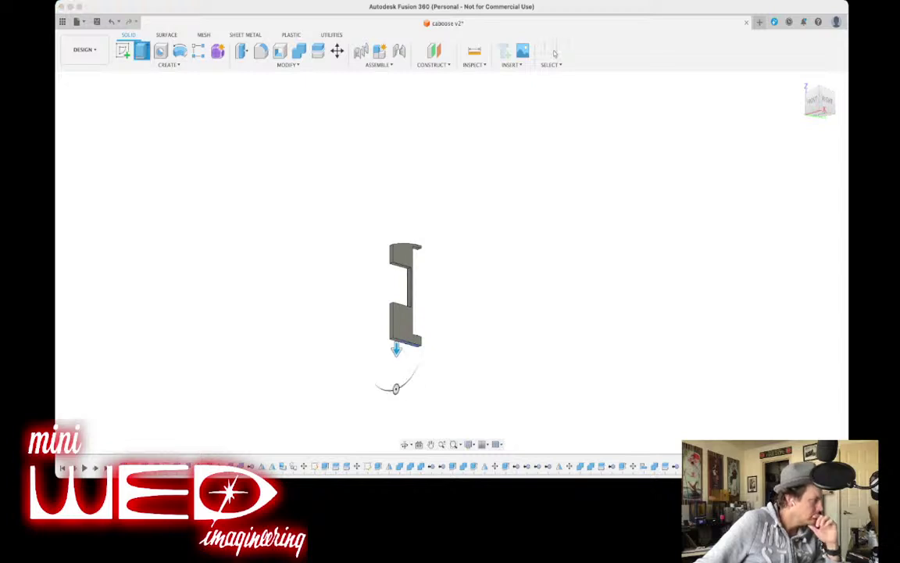
{"action": "left_click_drag", "start_coordinate": [396, 349], "coordinate": [396, 161]}
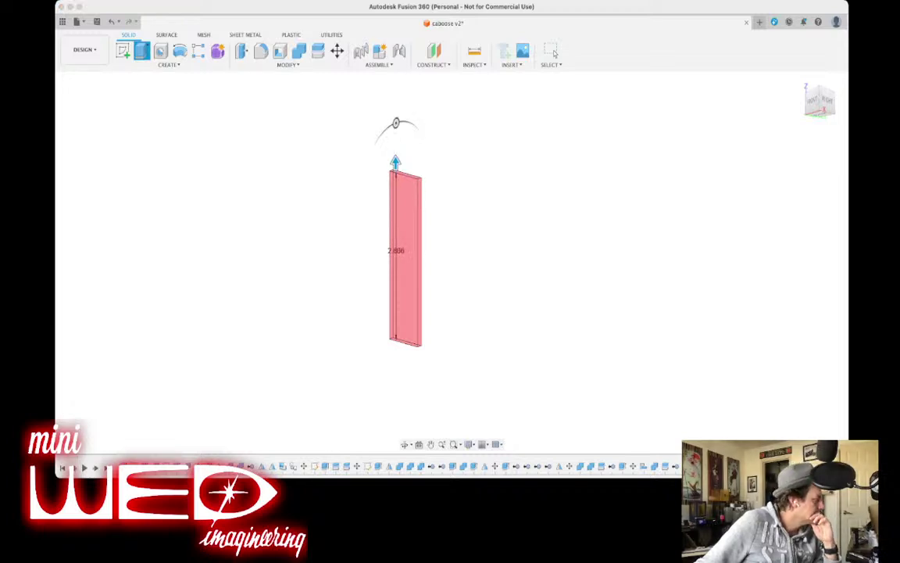
{"action": "left_click", "coordinate": [813, 100]}
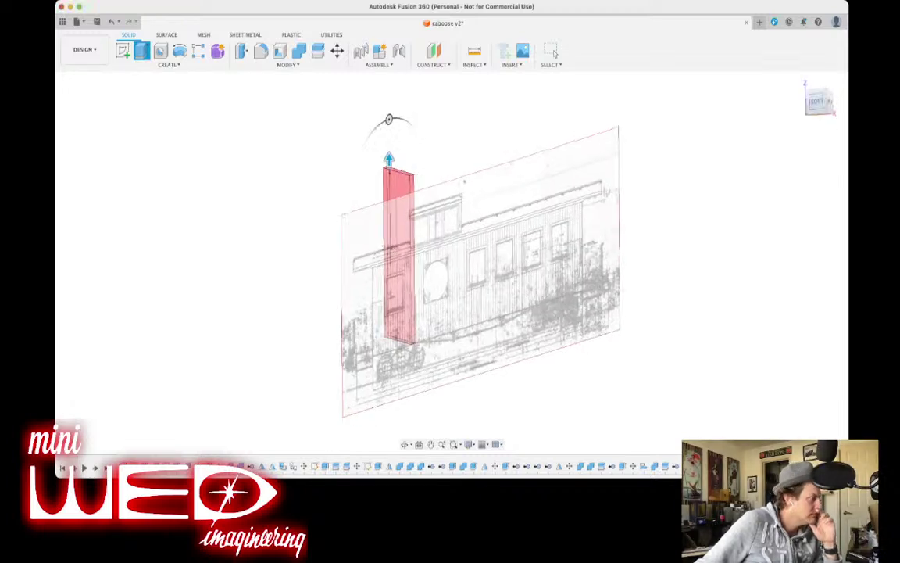
{"action": "scroll", "coordinate": [347, 164], "scroll_direction": "up", "scroll_amount": 5}
{"action": "left_click_drag", "start_coordinate": [345, 94], "coordinate": [344, 171]}
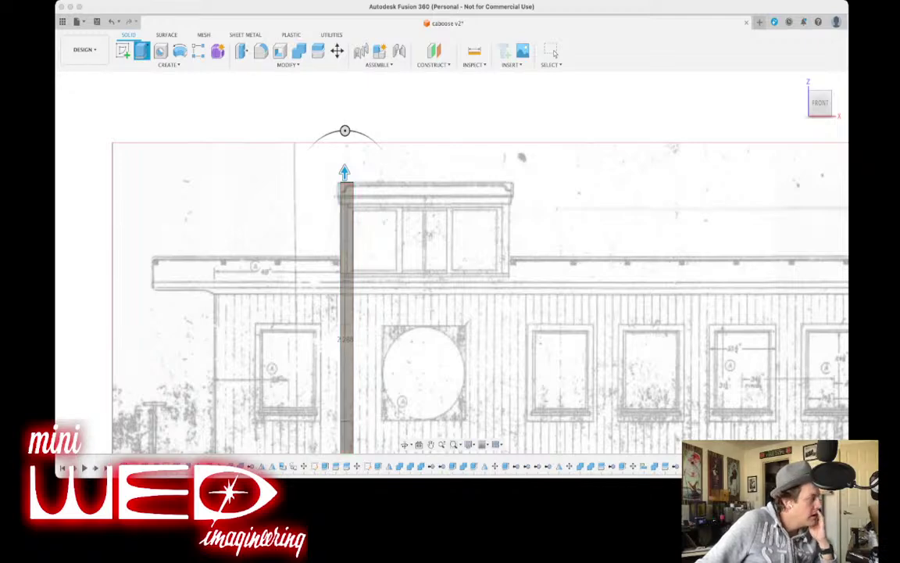
{"action": "key", "text": "Return"}
Split the full-height panel against the partition using Combine, and delete the leftover piece filling the doorway.
{"action": "scroll", "coordinate": [472, 212], "scroll_direction": "down", "scroll_amount": 3}
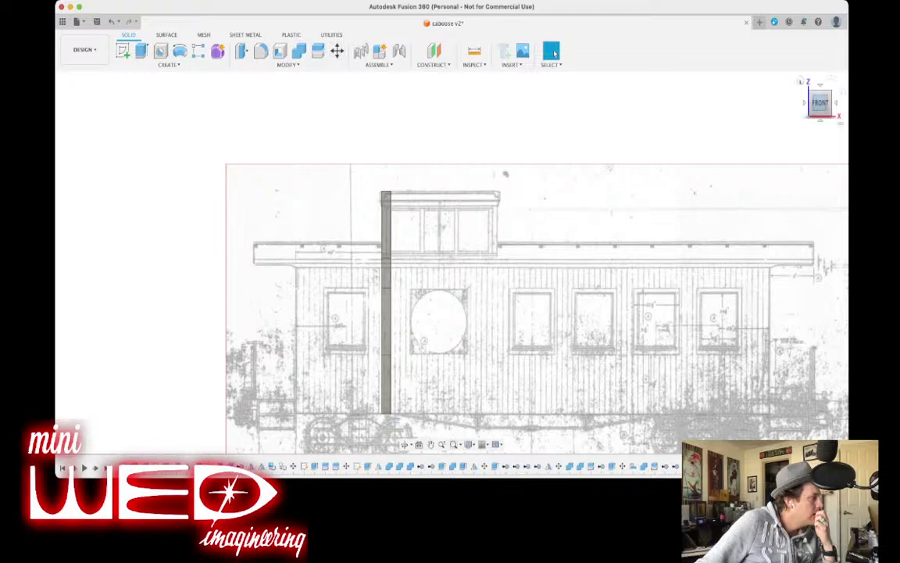
{"action": "left_click_drag", "start_coordinate": [824, 104], "coordinate": [809, 106]}
{"action": "mouse_move", "coordinate": [477, 258]}
{"action": "middle_mouse_down", "text": "shift"}
{"action": "mouse_move", "coordinate": [542, 260]}
{"action": "mouse_move", "coordinate": [469, 261]}
{"action": "mouse_move", "coordinate": [477, 260]}
{"action": "middle_mouse_up", "text": "shift"}
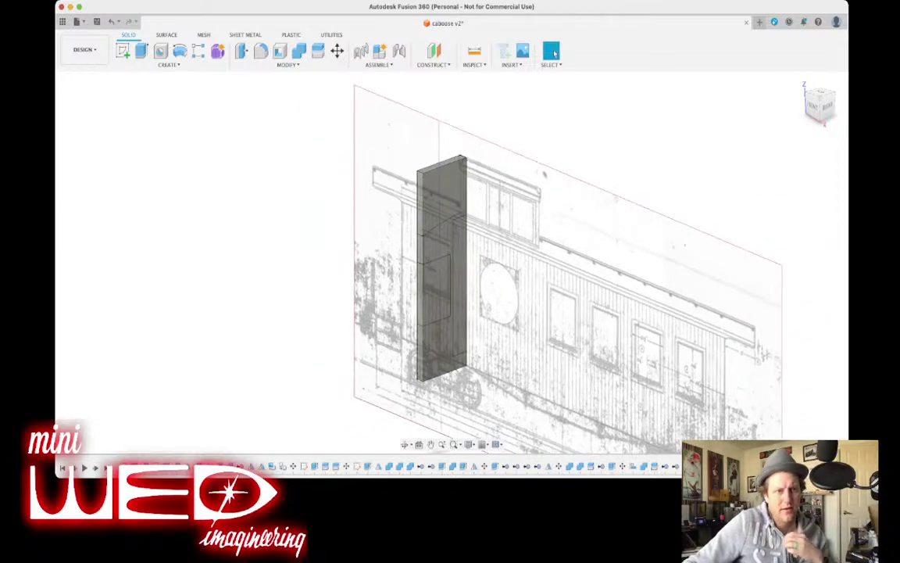
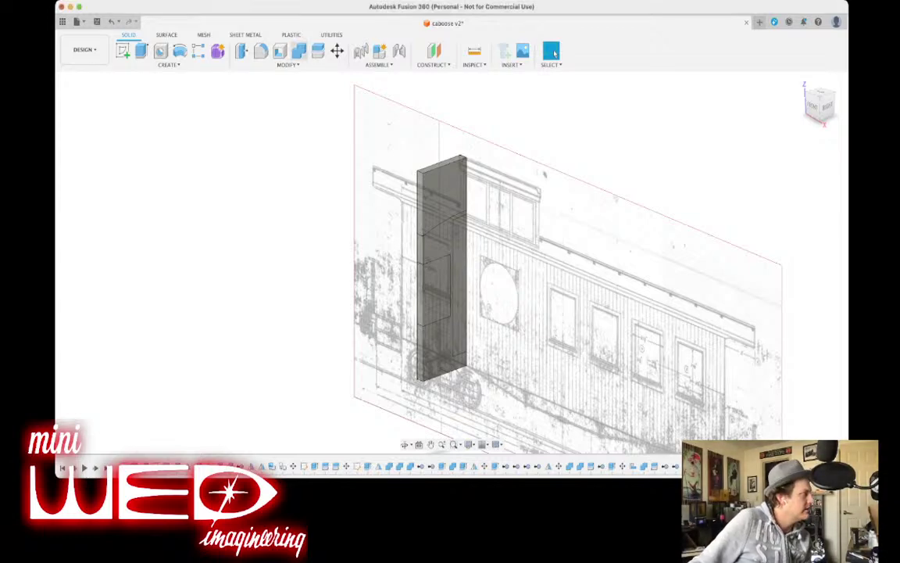
{"action": "left_click", "coordinate": [299, 51]}
{"action": "left_click", "coordinate": [440, 266]}
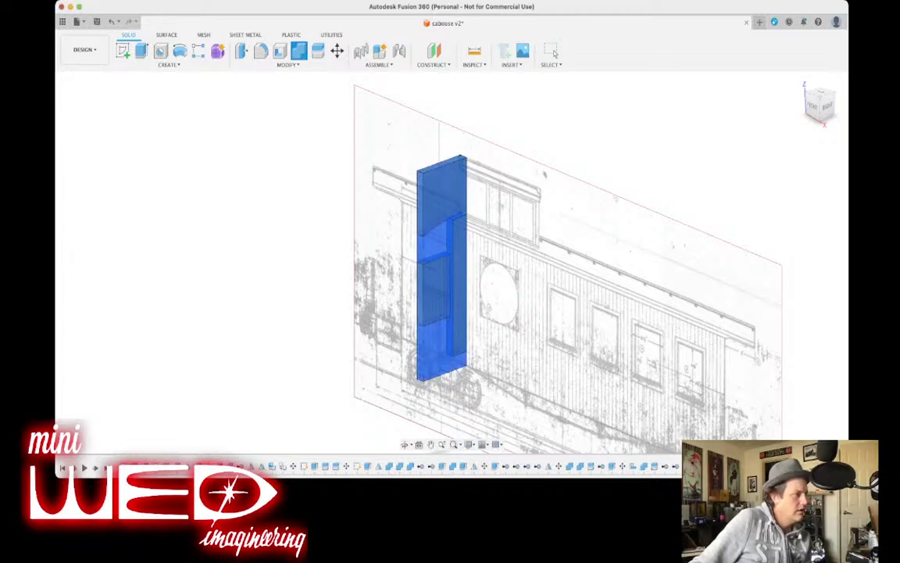
{"action": "left_click", "coordinate": [552, 51]}
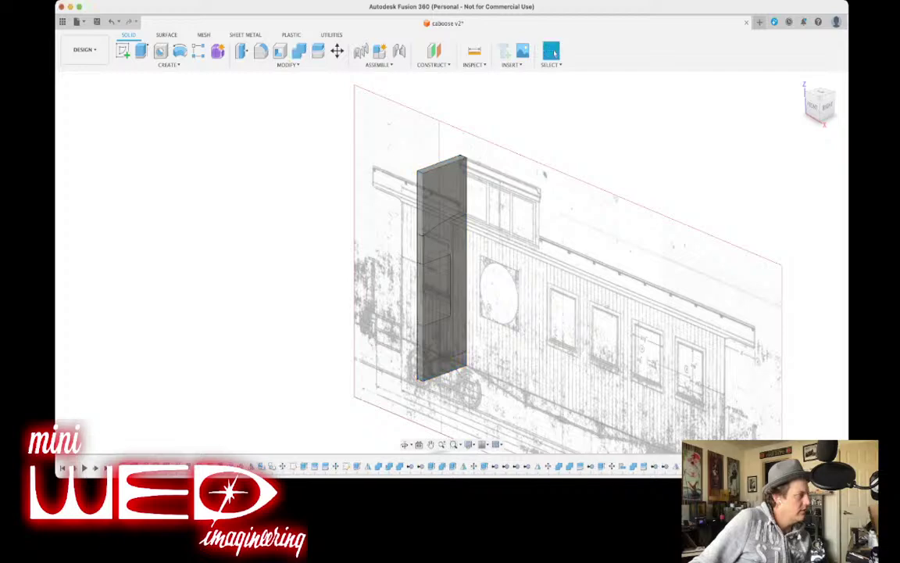
{"action": "left_click", "coordinate": [460, 286]}
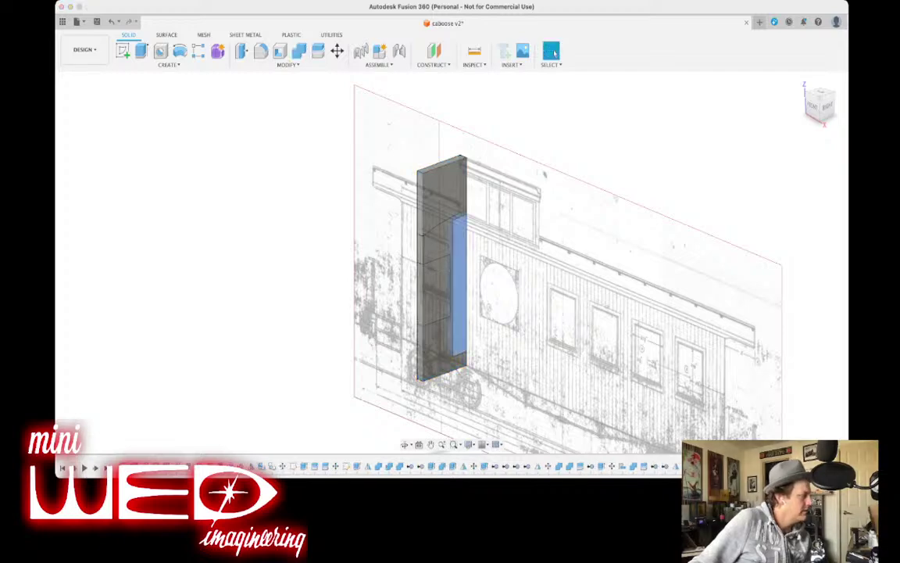
{"action": "key", "text": "Delete"}
Combine the upper cupola piece, the window infill and the partition into one solid body.
{"action": "left_click", "coordinate": [298, 51]}
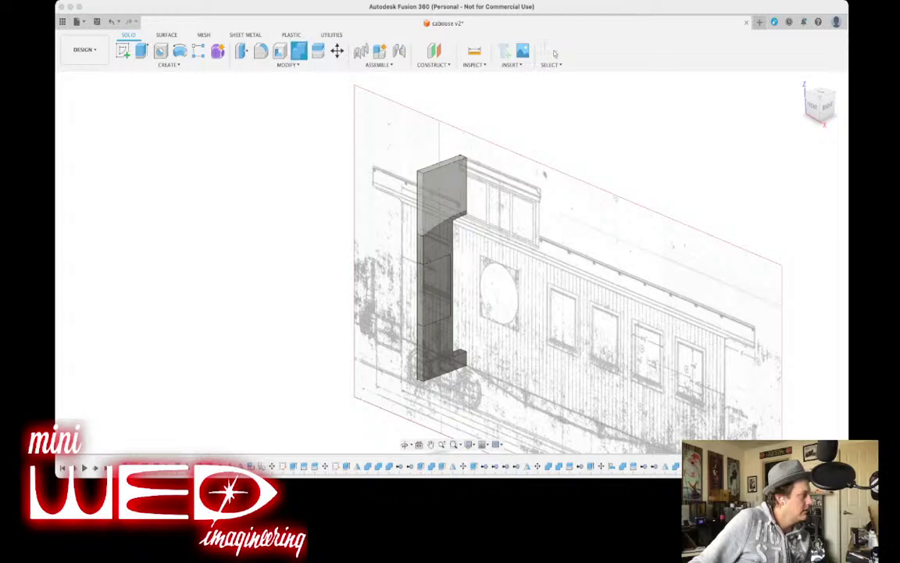
{"action": "left_click", "coordinate": [442, 194]}
{"action": "left_click", "coordinate": [436, 242]}
{"action": "left_click", "coordinate": [451, 354]}
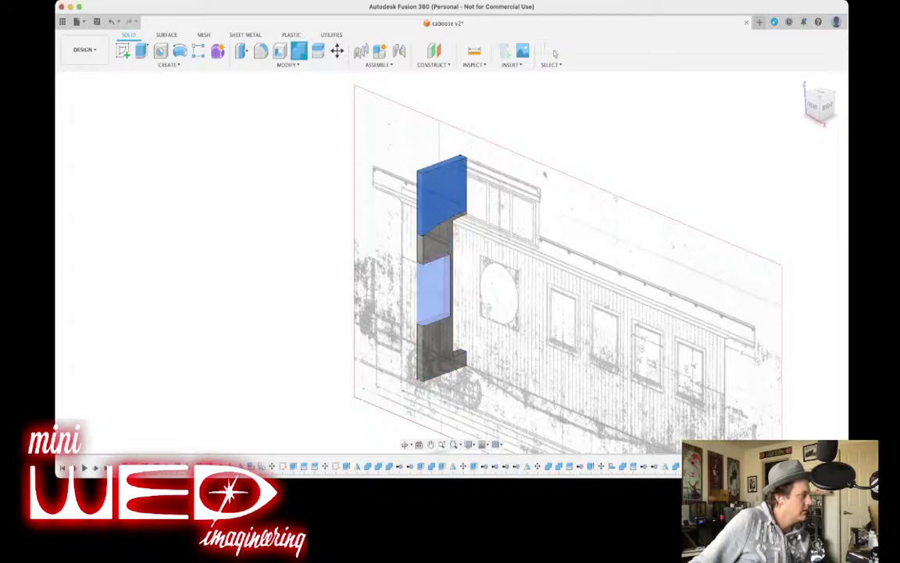
{"action": "left_click", "coordinate": [436, 290]}
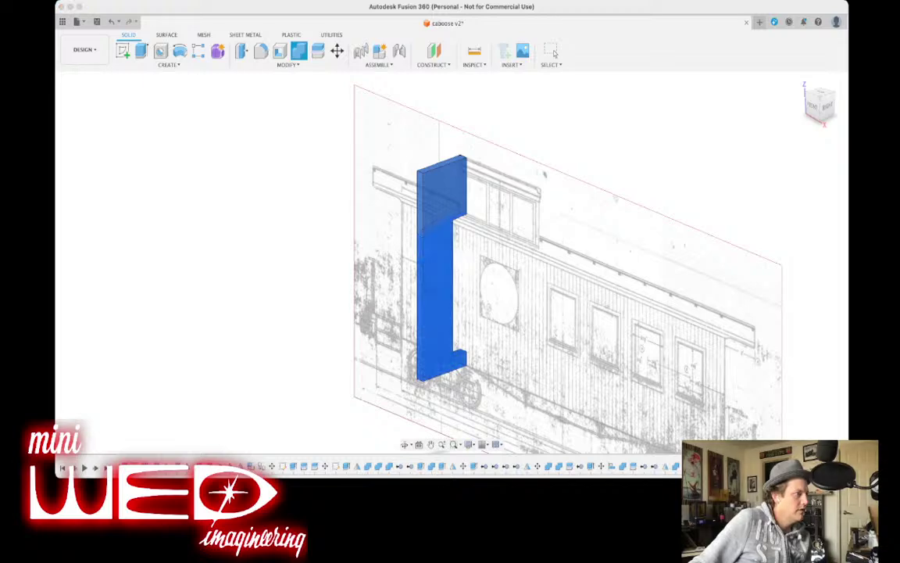
{"action": "left_click", "coordinate": [552, 52]}
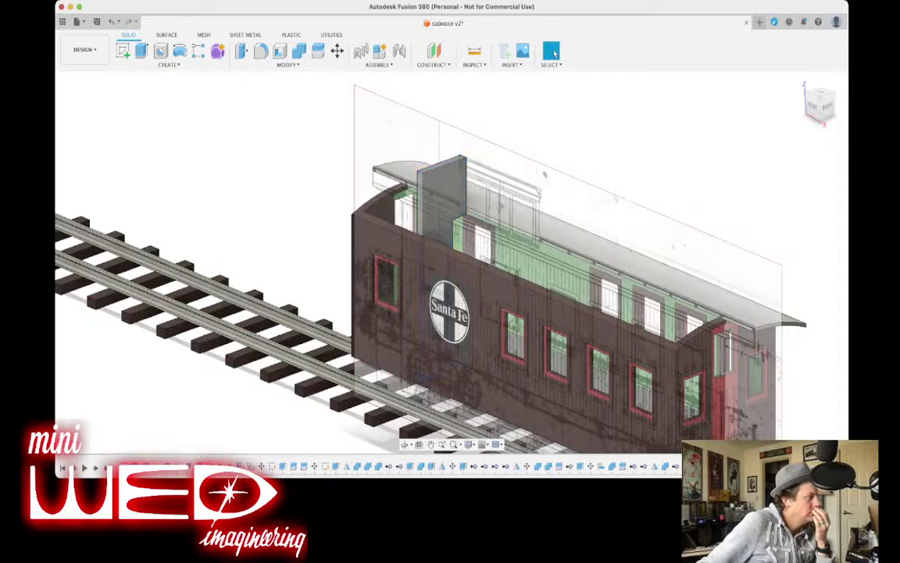
Copy the tall partition along the caboose to the opposite end of the cupola on the side blueprint.
{"action": "middle_click_drag", "start_coordinate": [451, 263], "coordinate": [547, 214], "text": "shift"}
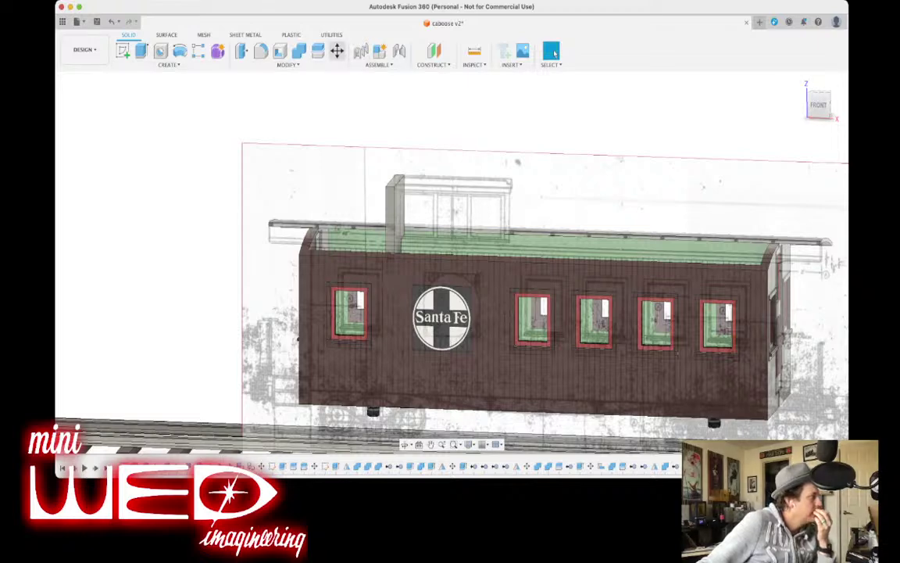
{"action": "key", "text": "m"}
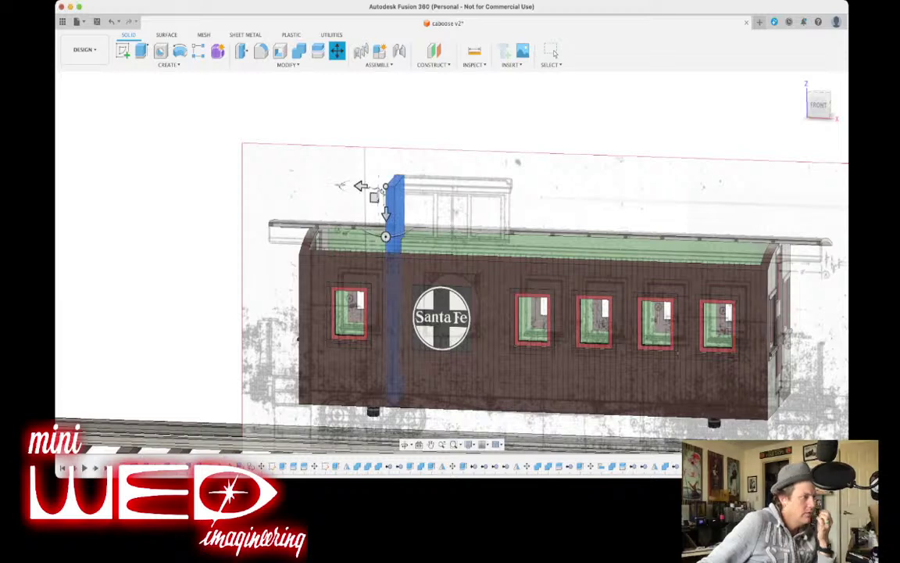
{"action": "left_click", "coordinate": [819, 105]}
{"action": "left_click_drag", "start_coordinate": [357, 192], "coordinate": [463, 190]}
{"action": "left_click", "coordinate": [551, 51]}
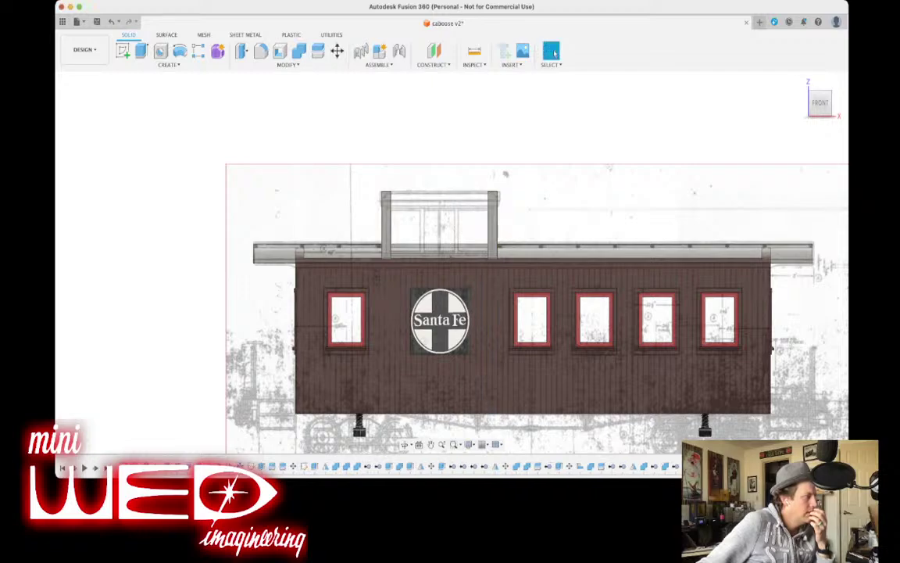
Hide the curved roof panel over the caboose.
{"action": "mouse_move", "coordinate": [820, 102]}
{"action": "left_mouse_down"}
{"action": "mouse_move", "coordinate": [735, 130]}
{"action": "mouse_move", "coordinate": [701, 117]}
{"action": "left_mouse_up"}
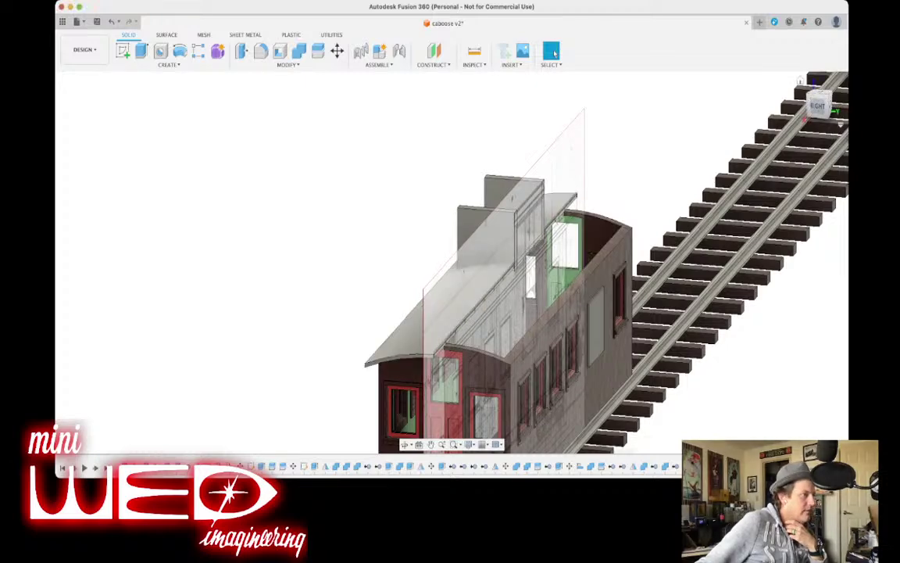
{"action": "left_click_drag", "start_coordinate": [818, 104], "coordinate": [820, 78]}
{"action": "mouse_move", "coordinate": [547, 250]}
{"action": "middle_mouse_down", "text": "shift"}
{"action": "mouse_move", "coordinate": [516, 252]}
{"action": "mouse_move", "coordinate": [504, 269]}
{"action": "mouse_move", "coordinate": [460, 263]}
{"action": "mouse_move", "coordinate": [486, 270]}
{"action": "mouse_move", "coordinate": [508, 293]}
{"action": "middle_mouse_up", "text": "shift"}
{"action": "middle_click_drag", "start_coordinate": [465, 250], "coordinate": [457, 247], "text": "shift"}
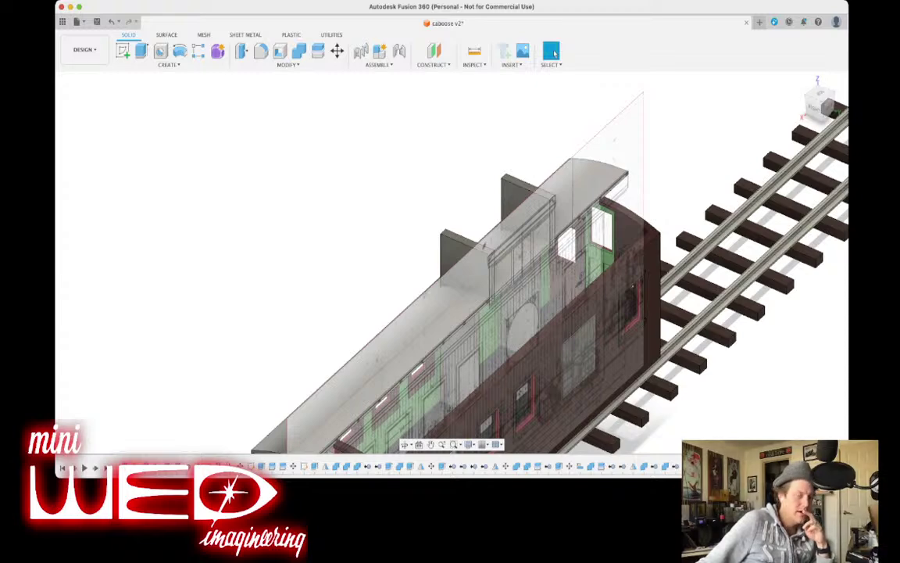
{"action": "mouse_move", "coordinate": [820, 107]}
{"action": "left_mouse_down"}
{"action": "mouse_move", "coordinate": [810, 93]}
{"action": "mouse_move", "coordinate": [784, 112]}
{"action": "mouse_move", "coordinate": [793, 107]}
{"action": "left_mouse_up"}
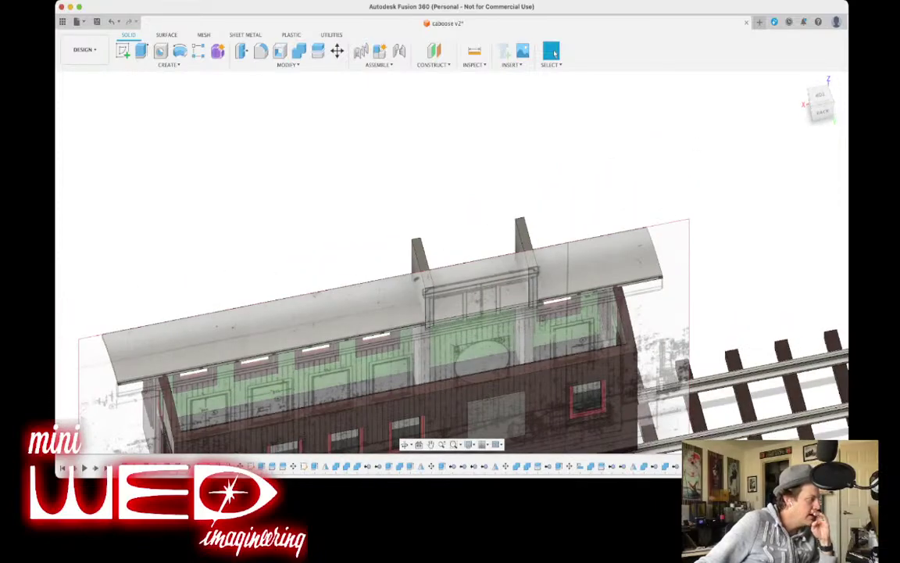
{"action": "mouse_move", "coordinate": [814, 111]}
{"action": "left_mouse_down"}
{"action": "mouse_move", "coordinate": [821, 93]}
{"action": "mouse_move", "coordinate": [820, 112]}
{"action": "mouse_move", "coordinate": [826, 99]}
{"action": "left_mouse_up"}
{"action": "middle_click_drag", "start_coordinate": [454, 178], "coordinate": [541, 110]}
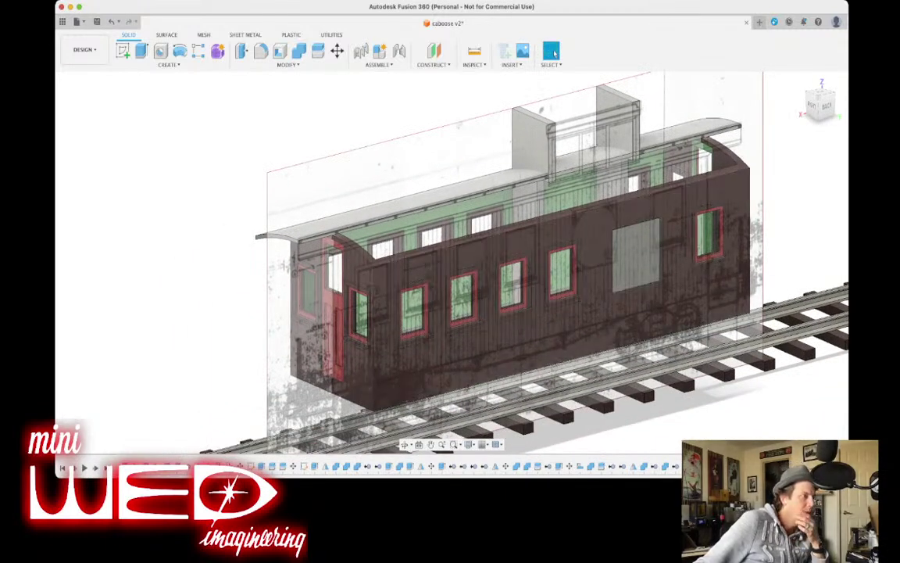
{"action": "mouse_move", "coordinate": [818, 99]}
{"action": "left_mouse_down"}
{"action": "mouse_move", "coordinate": [827, 110]}
{"action": "mouse_move", "coordinate": [815, 105]}
{"action": "mouse_move", "coordinate": [807, 125]}
{"action": "mouse_move", "coordinate": [809, 105]}
{"action": "mouse_move", "coordinate": [828, 106]}
{"action": "mouse_move", "coordinate": [820, 101]}
{"action": "left_mouse_up"}
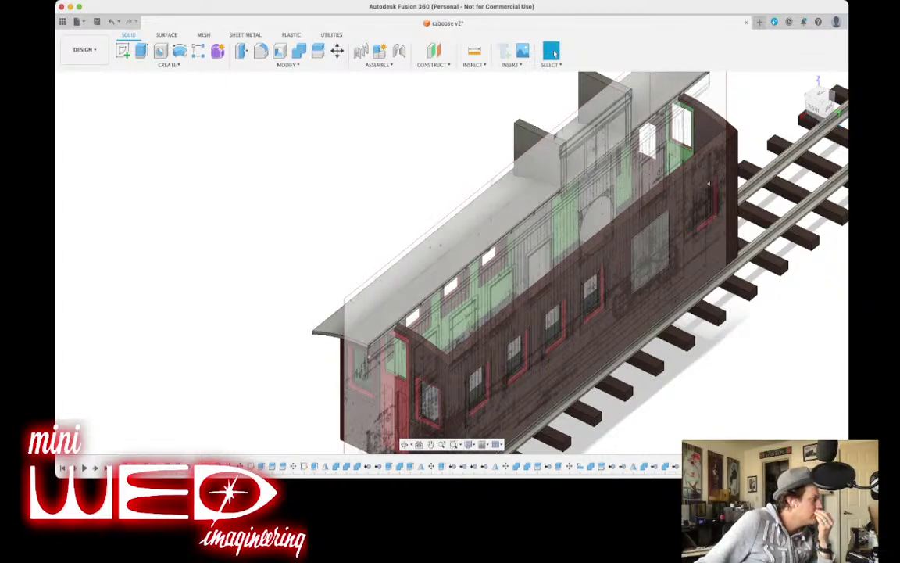
{"action": "key", "text": "v"}
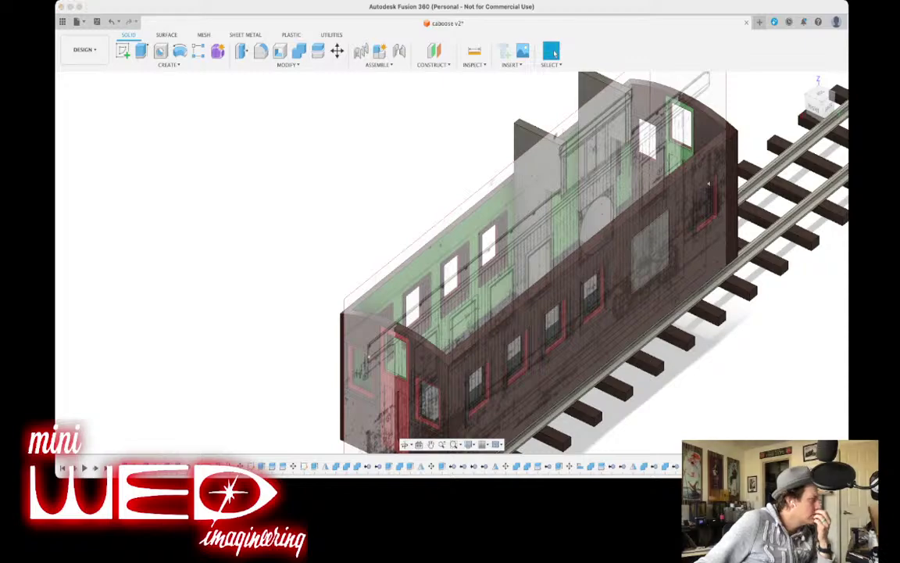
Hide the two tall cupola partitions and the side blueprint so the inside of the caboose is clear.
{"action": "middle_click_drag", "start_coordinate": [452, 262], "coordinate": [575, 262], "text": "shift"}
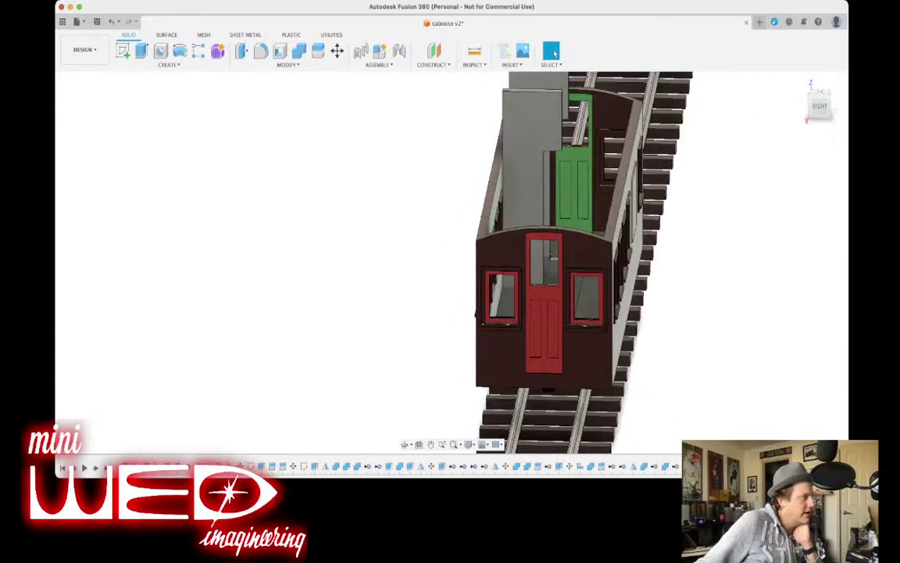
{"action": "key", "text": "v"}
{"action": "key", "text": "v"}
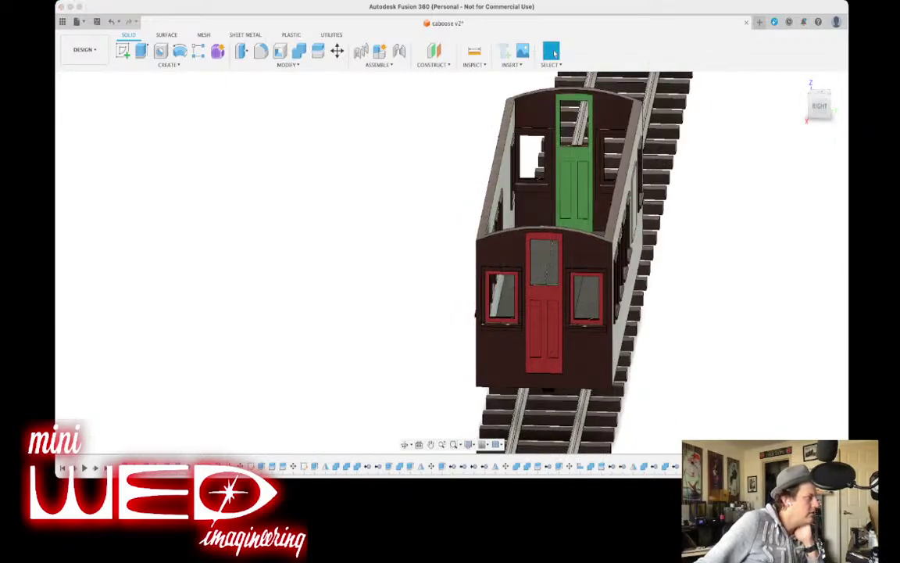
{"action": "middle_click_drag", "start_coordinate": [452, 262], "coordinate": [442, 310]}
{"action": "middle_click_drag", "start_coordinate": [452, 262], "coordinate": [486, 262], "text": "shift"}
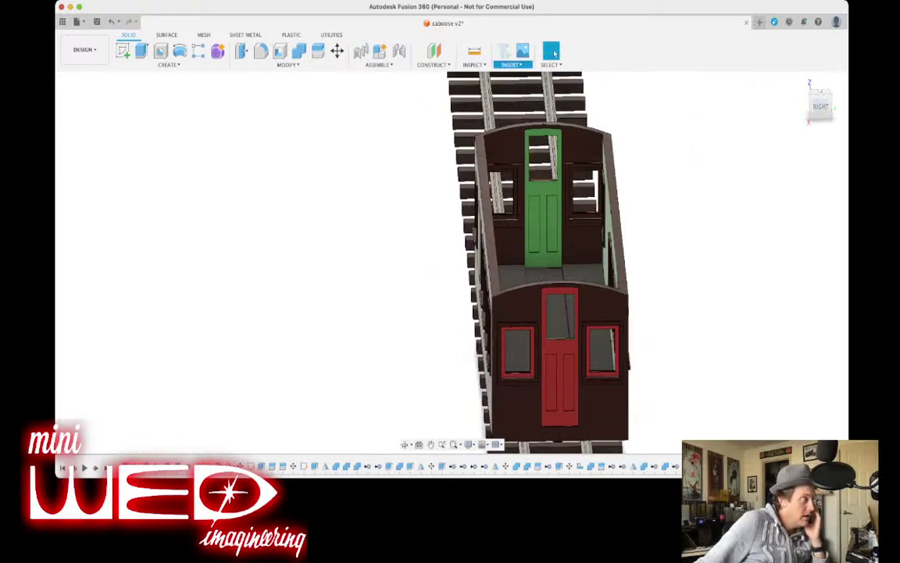
Insert the interior photo as a canvas on the far end wall's inner face, enlarge it and rotate it 90 degrees upright.
{"action": "left_click", "coordinate": [475, 52]}
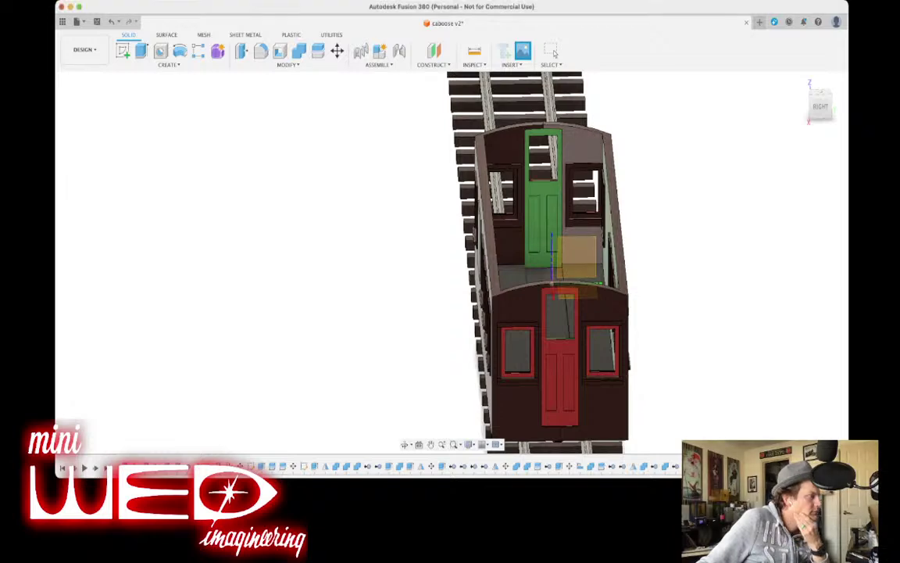
{"action": "left_click", "coordinate": [583, 147]}
{"action": "left_click", "coordinate": [820, 107]}
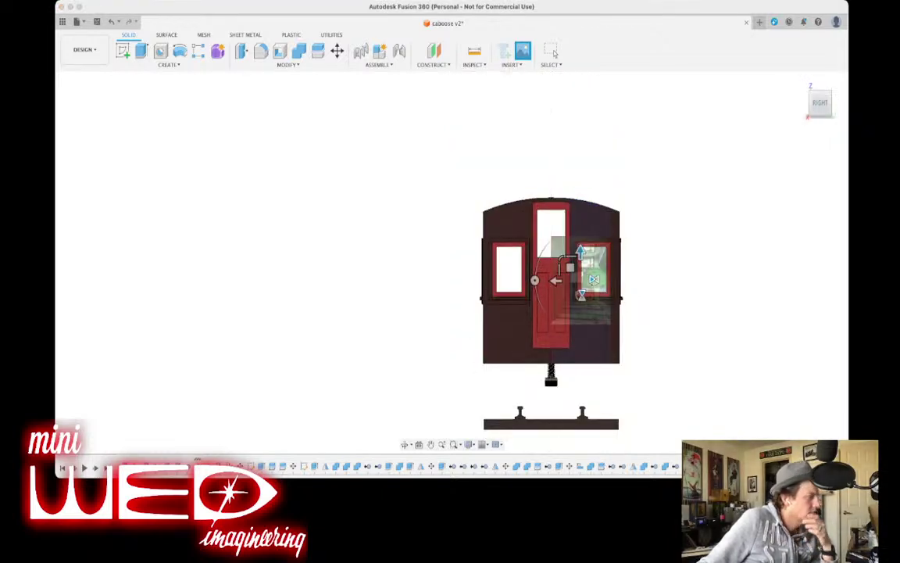
{"action": "middle_click_drag", "start_coordinate": [452, 261], "coordinate": [457, 317], "text": "shift"}
{"action": "middle_click_drag", "start_coordinate": [451, 223], "coordinate": [452, 205], "text": "shift"}
{"action": "left_click_drag", "start_coordinate": [556, 180], "coordinate": [535, 160]}
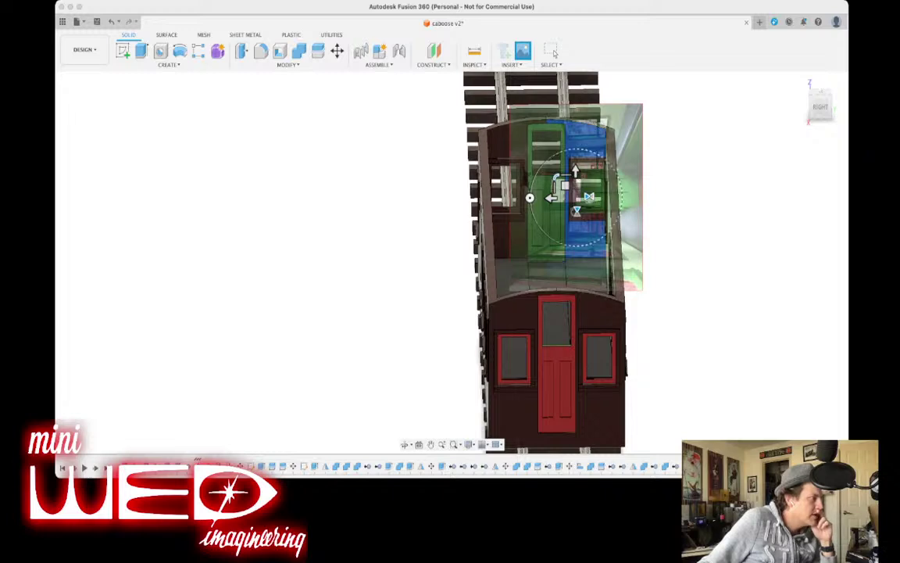
{"action": "left_click_drag", "start_coordinate": [530, 197], "coordinate": [576, 150]}
{"action": "left_click", "coordinate": [821, 107]}
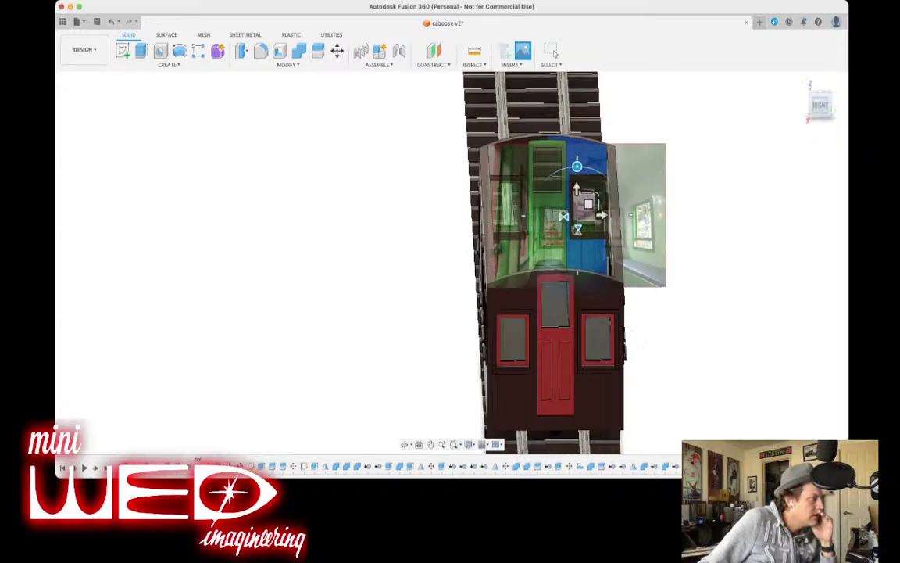
Scale and position the interior photo until its door and windows line up with the modelled end wall, and confirm the canvas.
{"action": "left_click_drag", "start_coordinate": [592, 268], "coordinate": [557, 250]}
{"action": "scroll", "coordinate": [557, 252], "scroll_direction": "up", "scroll_amount": 5}
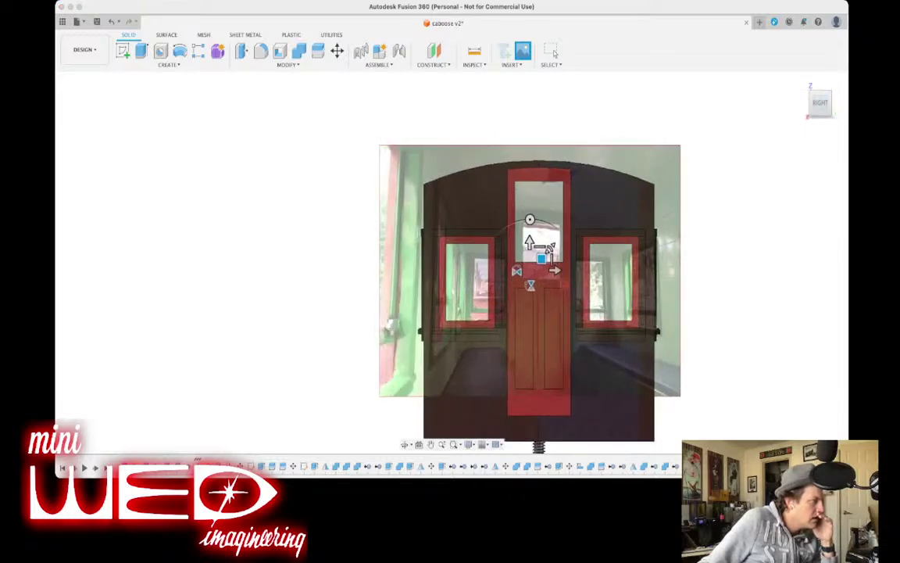
{"action": "mouse_move", "coordinate": [550, 248]}
{"action": "left_mouse_down"}
{"action": "mouse_move", "coordinate": [529, 236]}
{"action": "mouse_move", "coordinate": [535, 244]}
{"action": "left_mouse_up"}
{"action": "scroll", "coordinate": [542, 245], "scroll_direction": "down", "scroll_amount": 2}
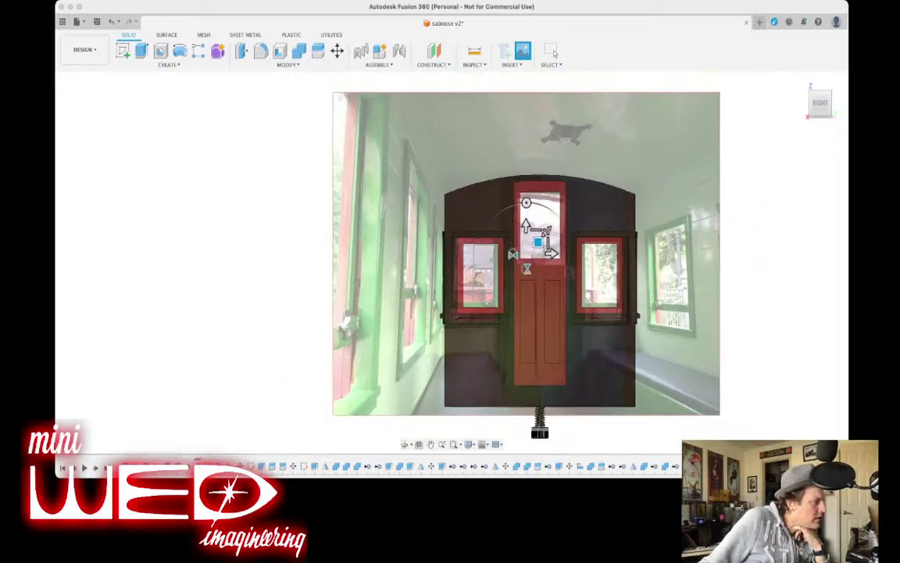
{"action": "mouse_move", "coordinate": [547, 232]}
{"action": "left_mouse_down"}
{"action": "mouse_move", "coordinate": [539, 239]}
{"action": "mouse_move", "coordinate": [539, 230]}
{"action": "left_mouse_up"}
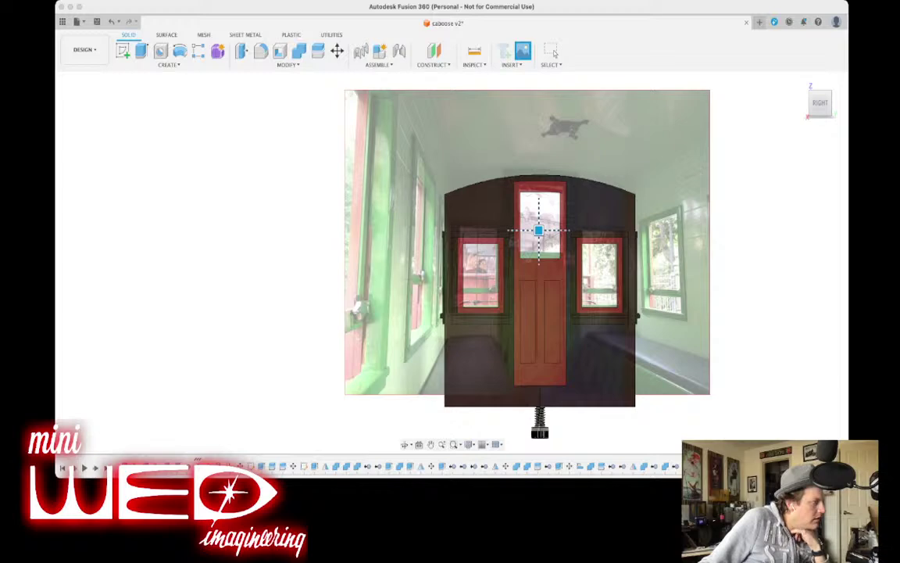
{"action": "scroll", "coordinate": [548, 219], "scroll_direction": "down", "scroll_amount": 1}
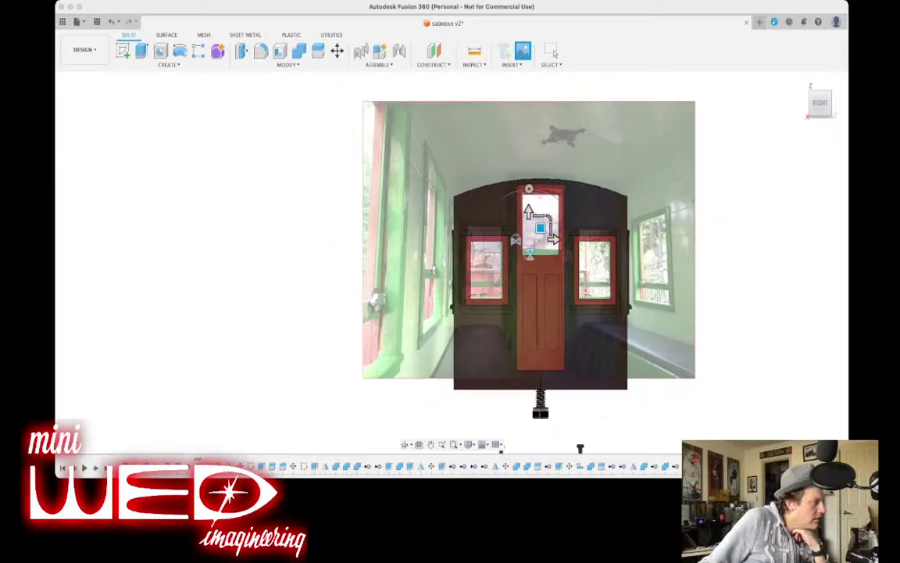
{"action": "scroll", "coordinate": [549, 219], "scroll_direction": "up", "scroll_amount": 2}
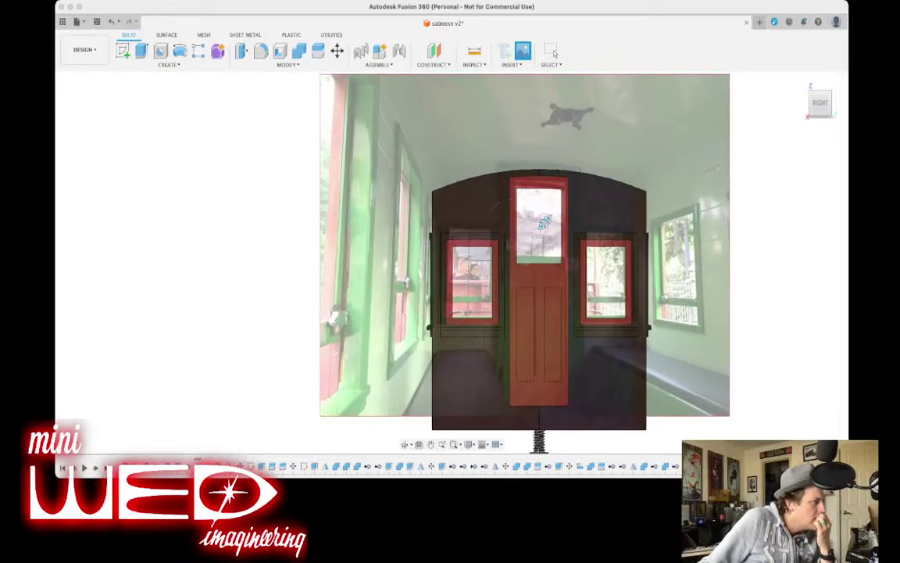
{"action": "mouse_move", "coordinate": [546, 222]}
{"action": "left_mouse_down"}
{"action": "mouse_move", "coordinate": [537, 263]}
{"action": "mouse_move", "coordinate": [539, 240]}
{"action": "left_mouse_up"}
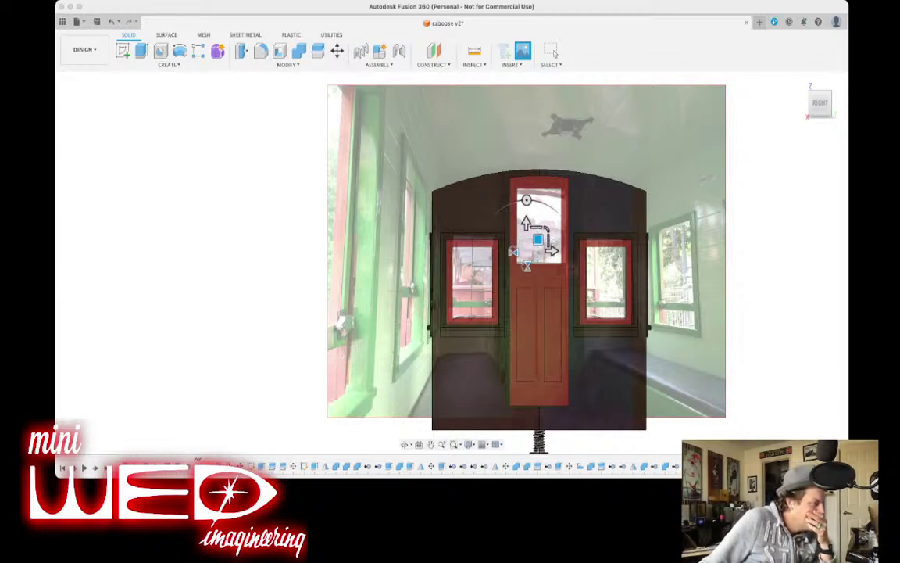
{"action": "left_click", "coordinate": [552, 51]}
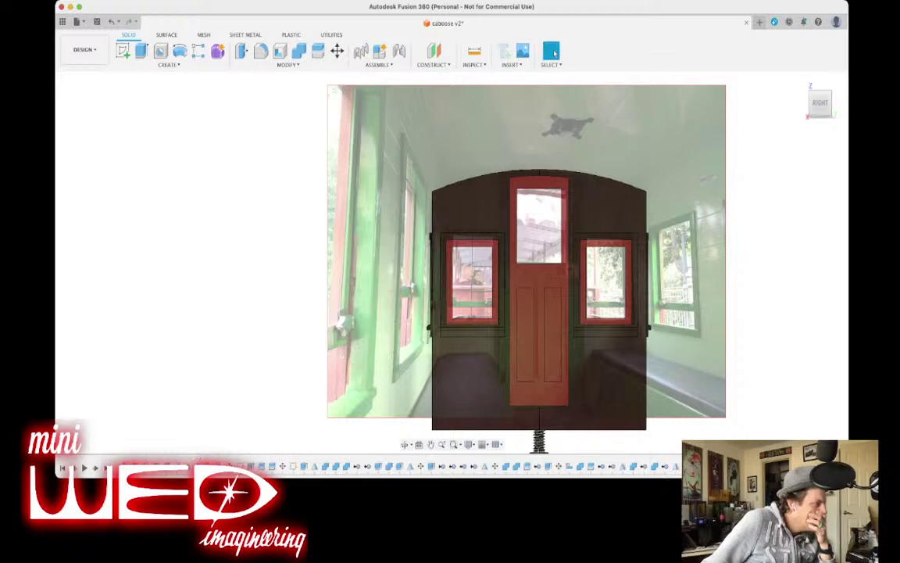
Start a sketch on the end wall and outline the bench area with a rectangle from below the window to the door's lower corner.
{"action": "left_click_drag", "start_coordinate": [820, 103], "coordinate": [822, 115]}
{"action": "left_click", "coordinate": [122, 51]}
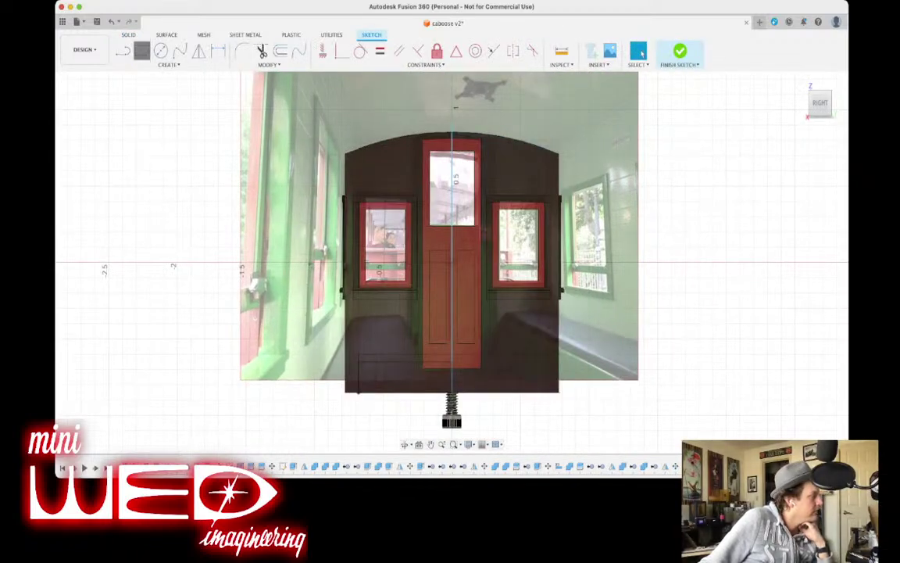
{"action": "left_click", "coordinate": [142, 51]}
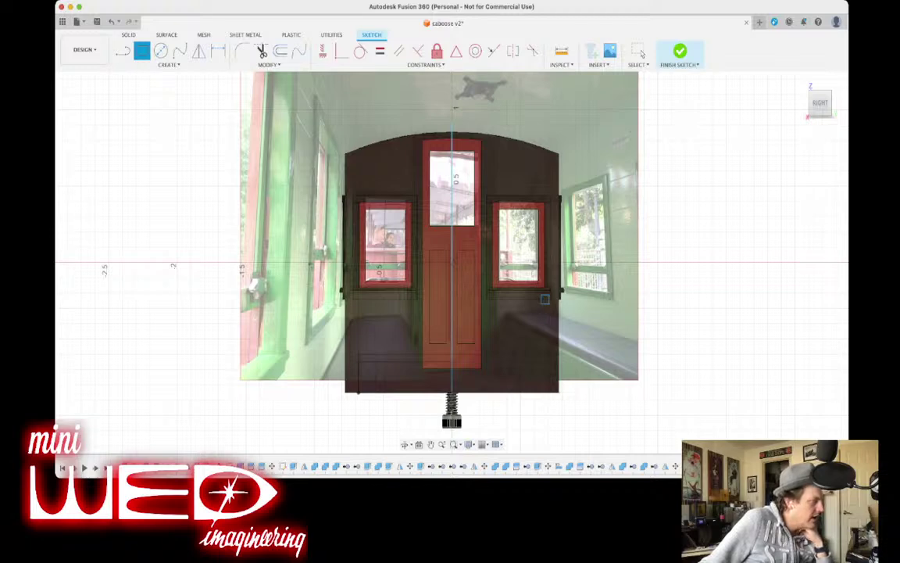
{"action": "left_click", "coordinate": [545, 299]}
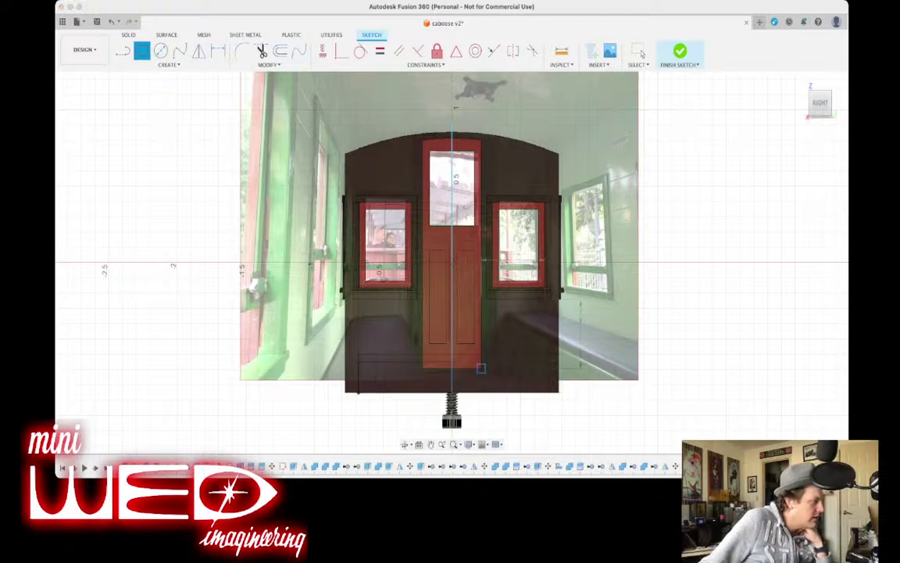
Draw a long rectangle over the bench cushion in the photo and a small upright rectangle beneath its front end.
{"action": "scroll", "coordinate": [543, 355], "scroll_direction": "up", "scroll_amount": 5}
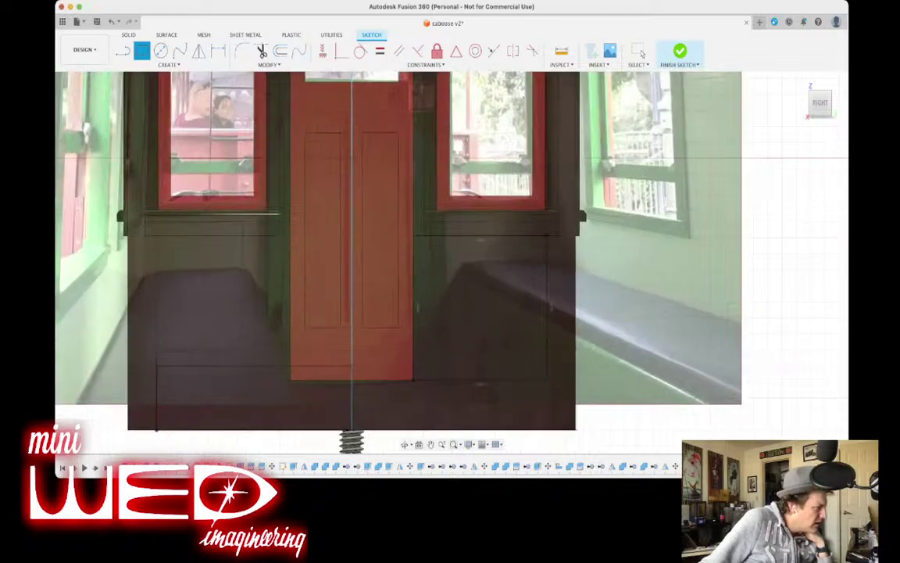
{"action": "scroll", "coordinate": [580, 329], "scroll_direction": "up", "scroll_amount": 2}
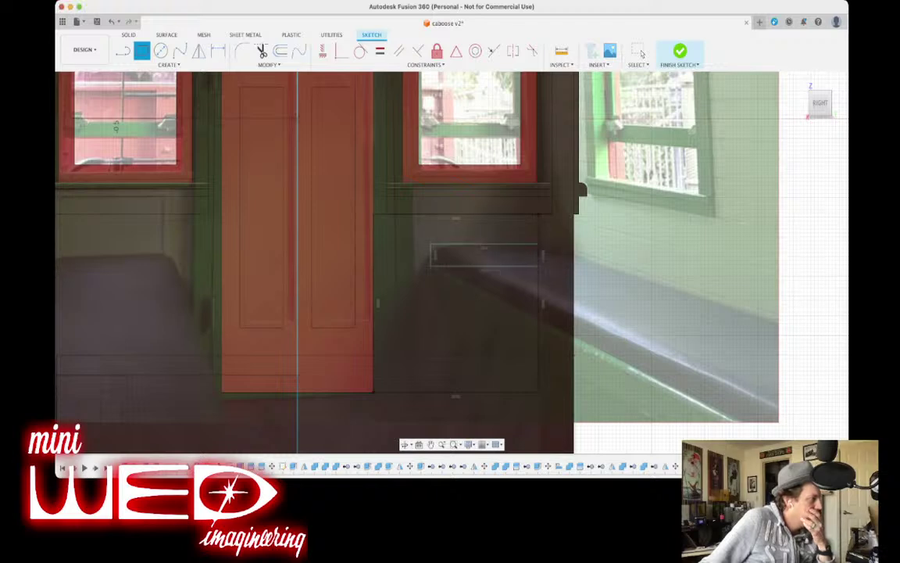
{"action": "scroll", "coordinate": [436, 269], "scroll_direction": "up", "scroll_amount": 3}
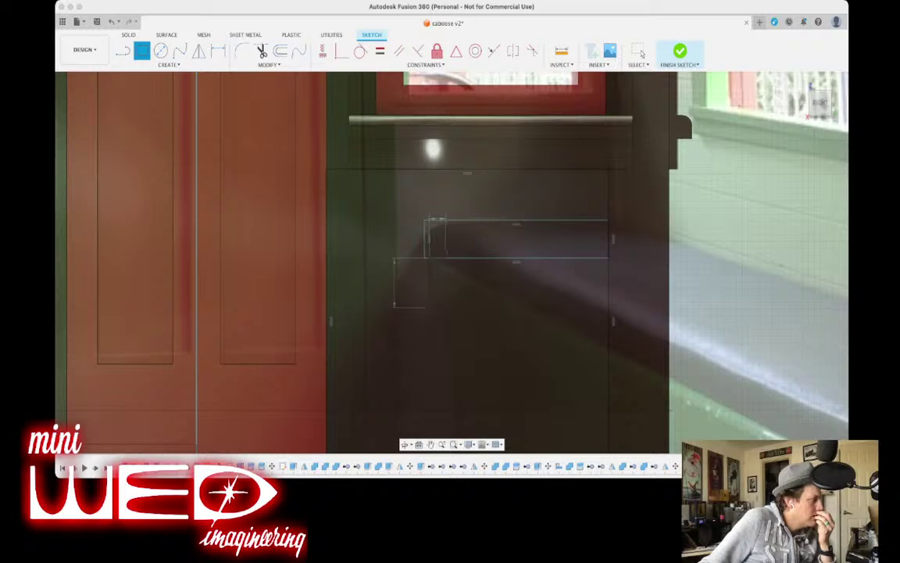
{"action": "left_click", "coordinate": [446, 307]}
{"action": "scroll", "coordinate": [533, 286], "scroll_direction": "down", "scroll_amount": 3}
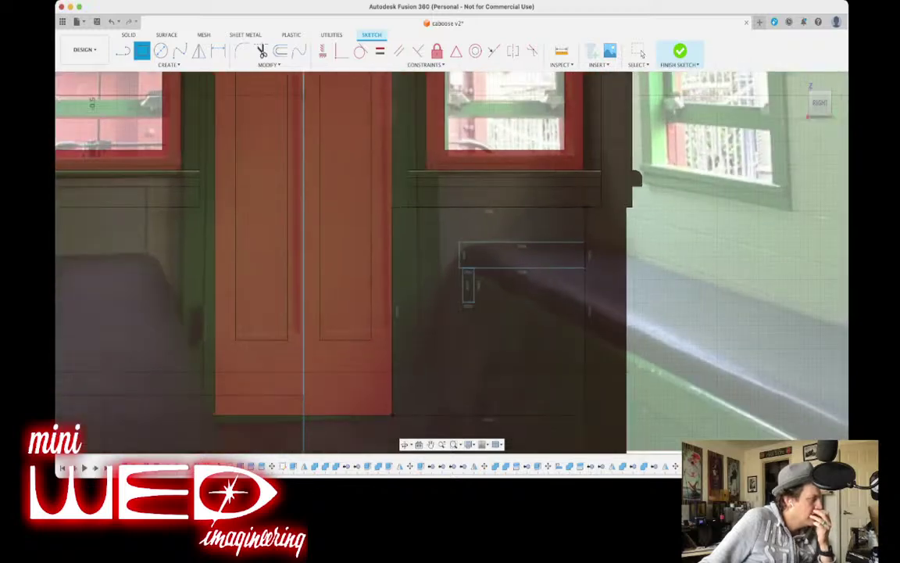
{"action": "middle_click_drag", "start_coordinate": [534, 286], "coordinate": [520, 233]}
{"action": "key", "text": "Escape"}
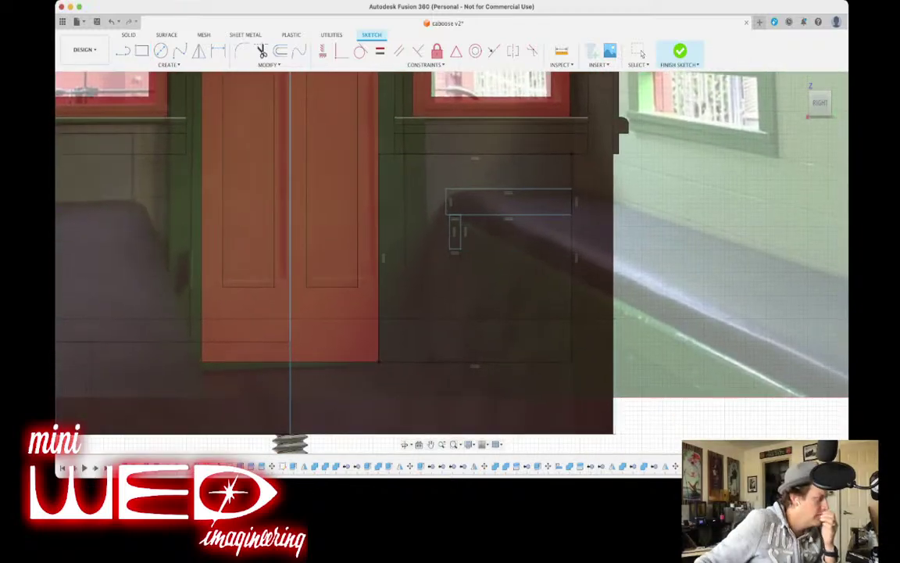
Sketch the bench front as a shallow arc from the small rectangle's bottom midpoint to the midpoint of the floor line.
{"action": "scroll", "coordinate": [458, 251], "scroll_direction": "up", "scroll_amount": 3}
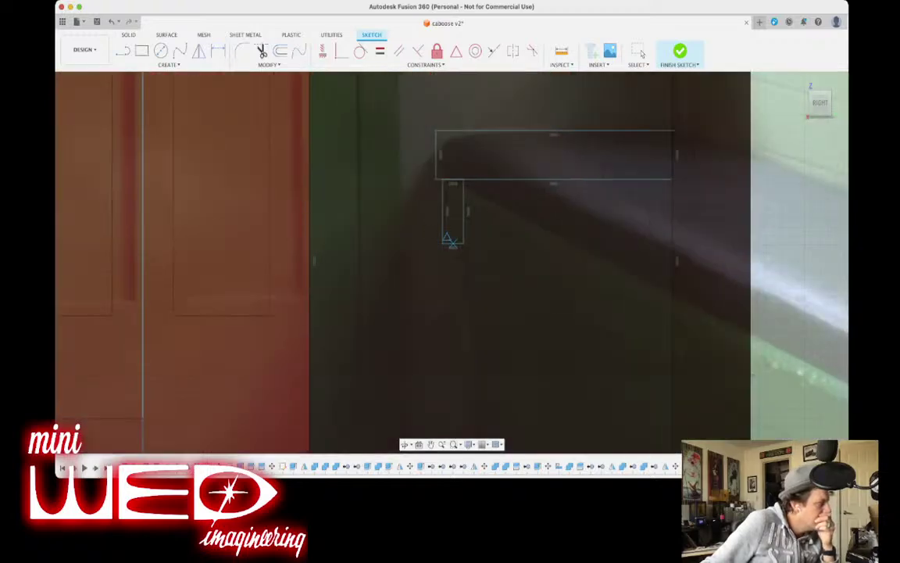
{"action": "left_click", "coordinate": [453, 243]}
{"action": "middle_click_drag", "start_coordinate": [498, 362], "coordinate": [500, 220]}
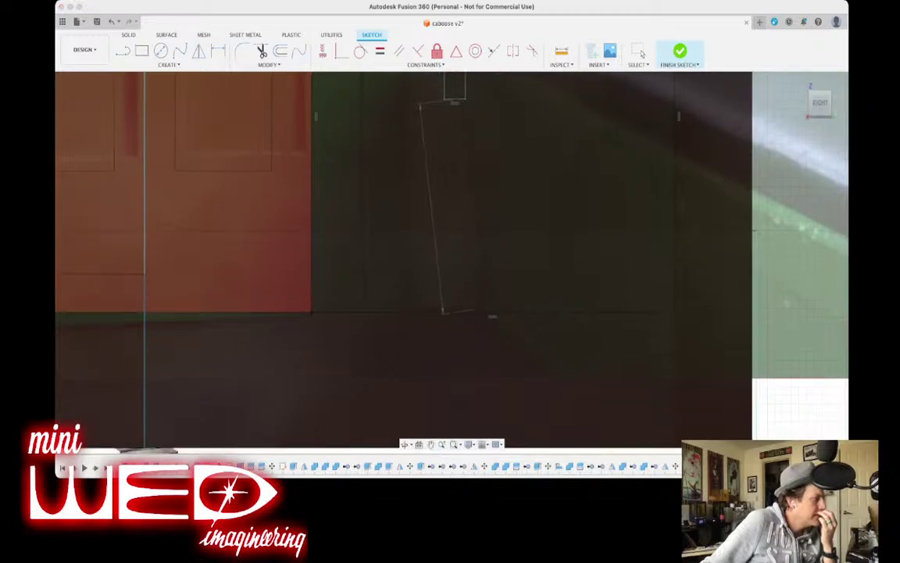
{"action": "left_click", "coordinate": [491, 312]}
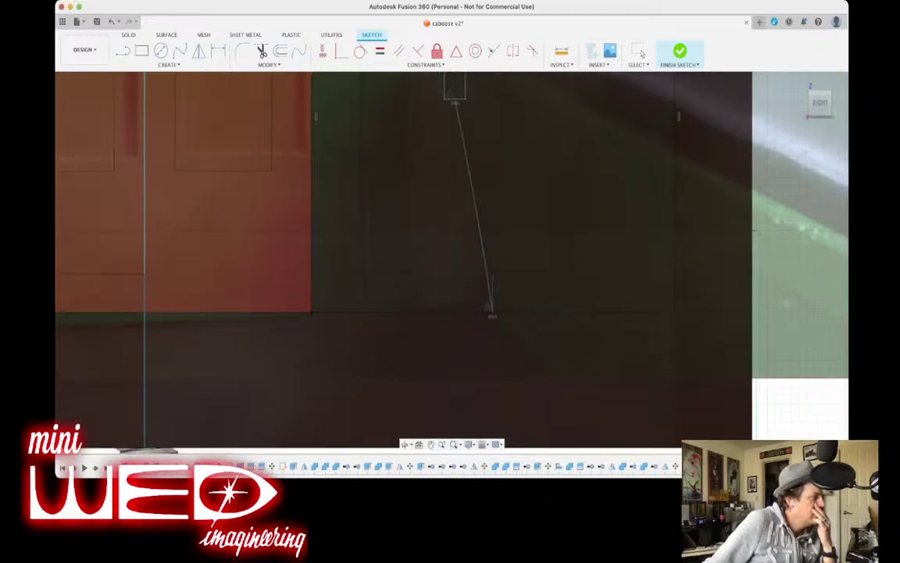
{"action": "scroll", "coordinate": [492, 312], "scroll_direction": "down", "scroll_amount": 5}
Draw a shallow three-point arc across the cushion rectangle, peaking at the midpoint of its top edge.
{"action": "scroll", "coordinate": [492, 179], "scroll_direction": "up", "scroll_amount": 10}
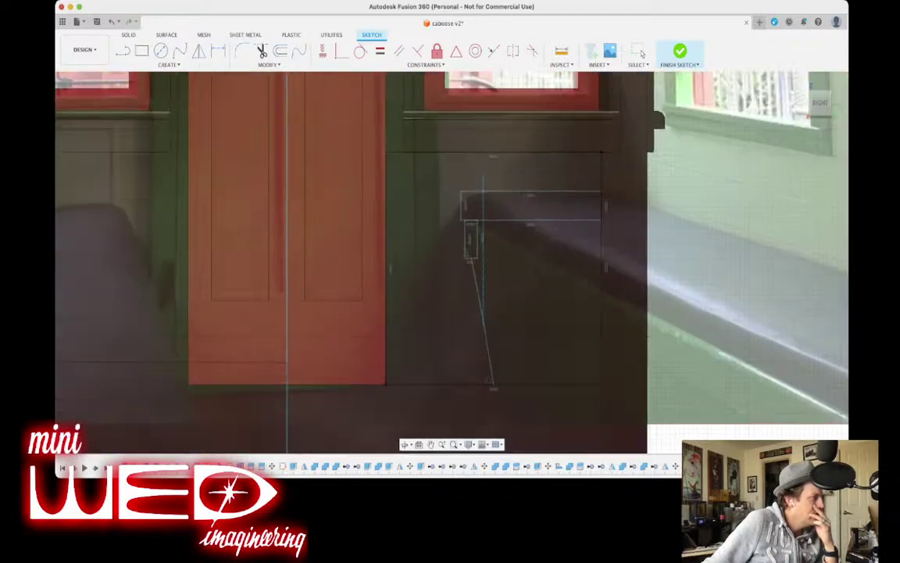
{"action": "scroll", "coordinate": [432, 231], "scroll_direction": "up", "scroll_amount": 3}
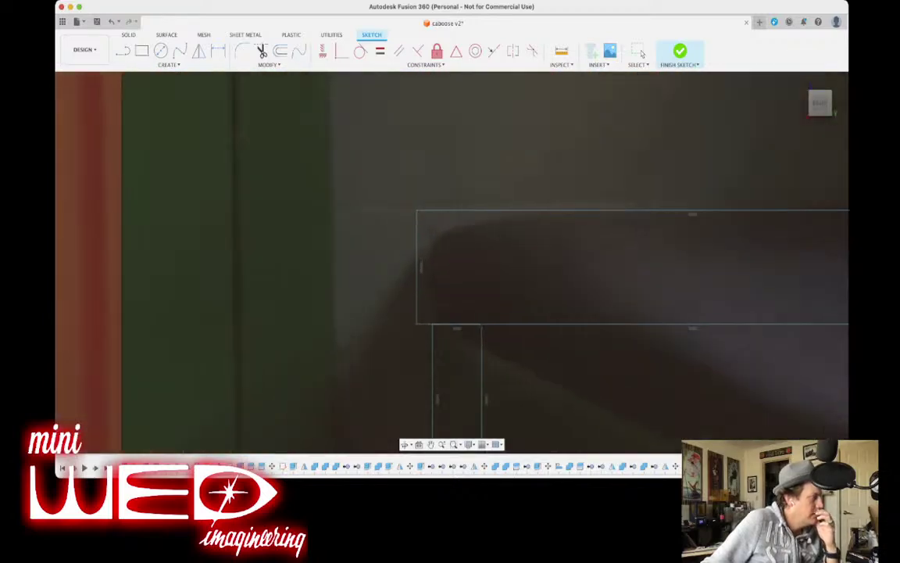
{"action": "scroll", "coordinate": [594, 247], "scroll_direction": "down", "scroll_amount": 4}
{"action": "middle_click_drag", "start_coordinate": [594, 246], "coordinate": [412, 230]}
{"action": "left_click", "coordinate": [664, 215]}
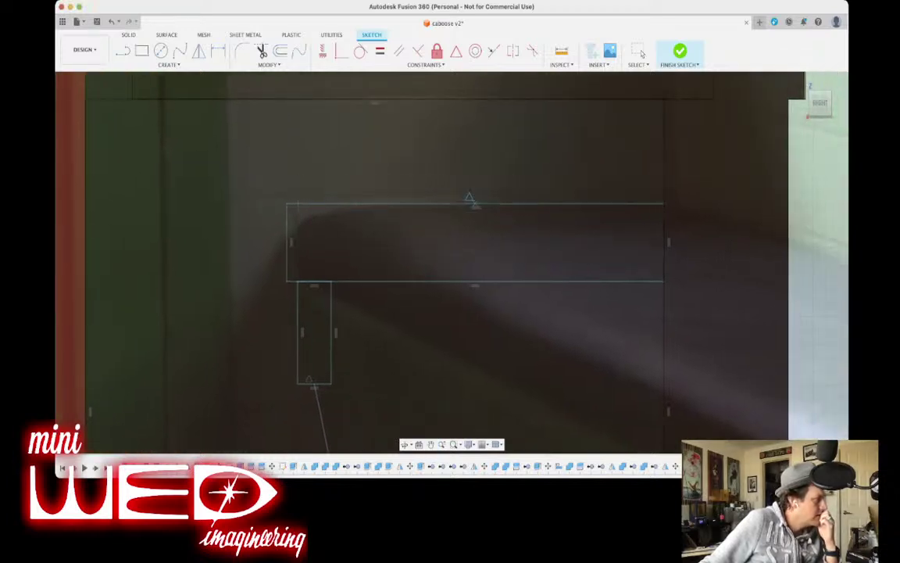
{"action": "left_click", "coordinate": [474, 203]}
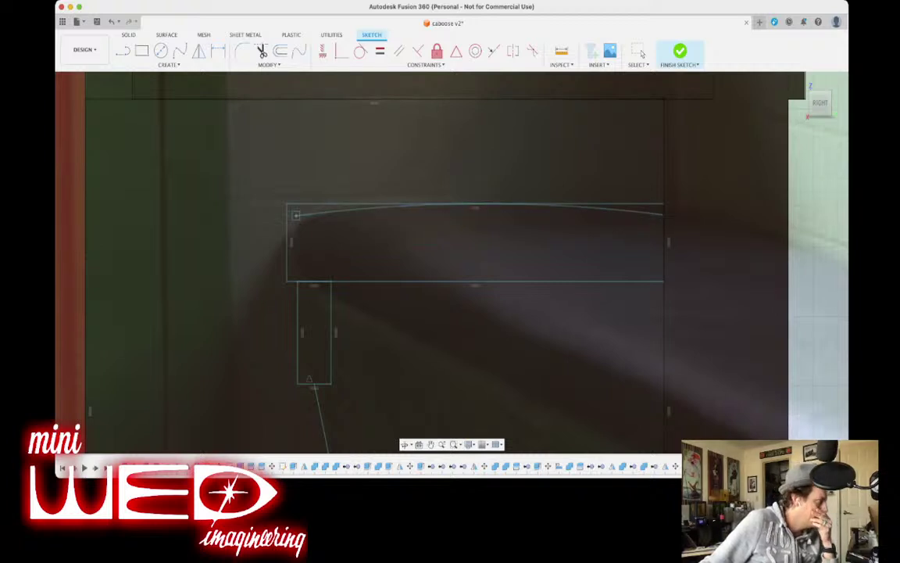
Round the cushion's front end with two connected arcs, from the top arc down the front edge to the small rectangle's upper corner.
{"action": "scroll", "coordinate": [297, 217], "scroll_direction": "up", "scroll_amount": 3}
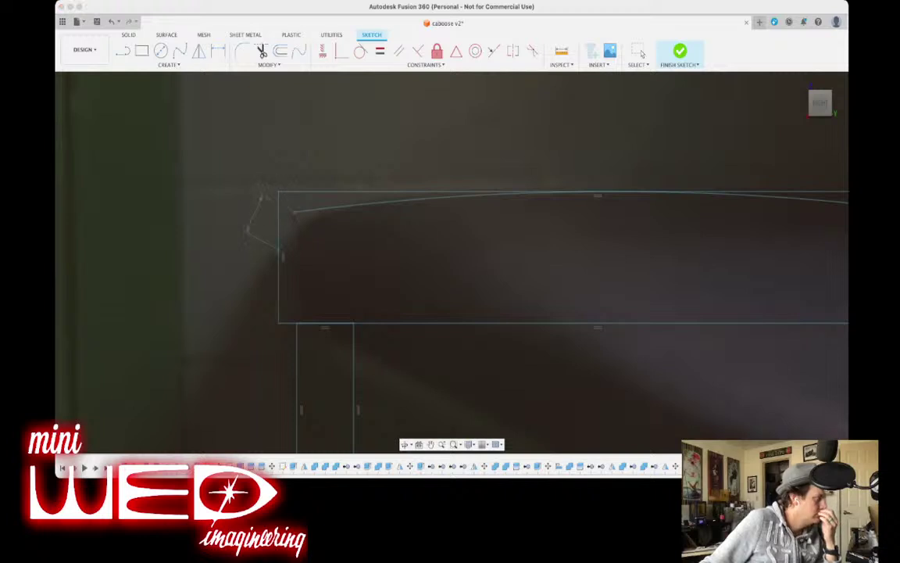
{"action": "left_click", "coordinate": [279, 256]}
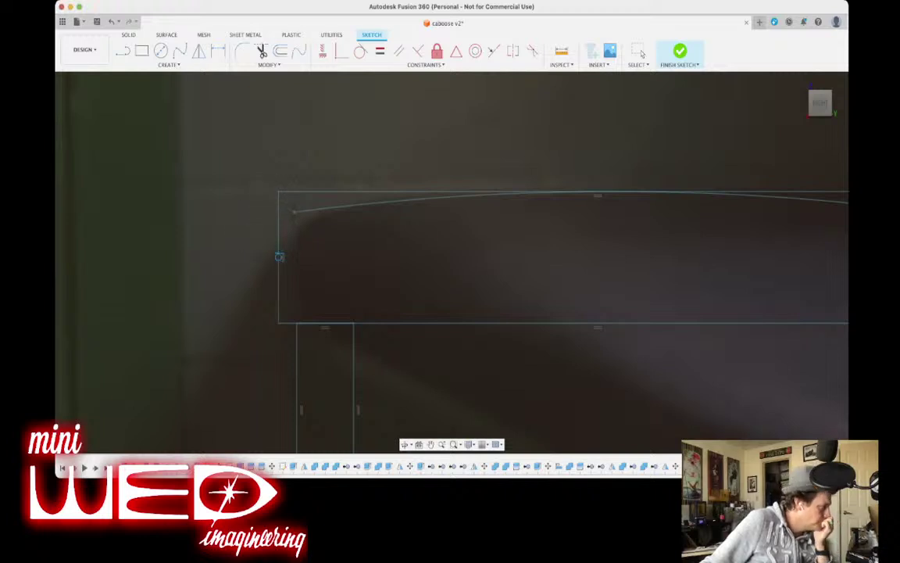
{"action": "left_click", "coordinate": [282, 232]}
{"action": "middle_click_drag", "start_coordinate": [282, 233], "coordinate": [271, 184]}
{"action": "left_click", "coordinate": [267, 208]}
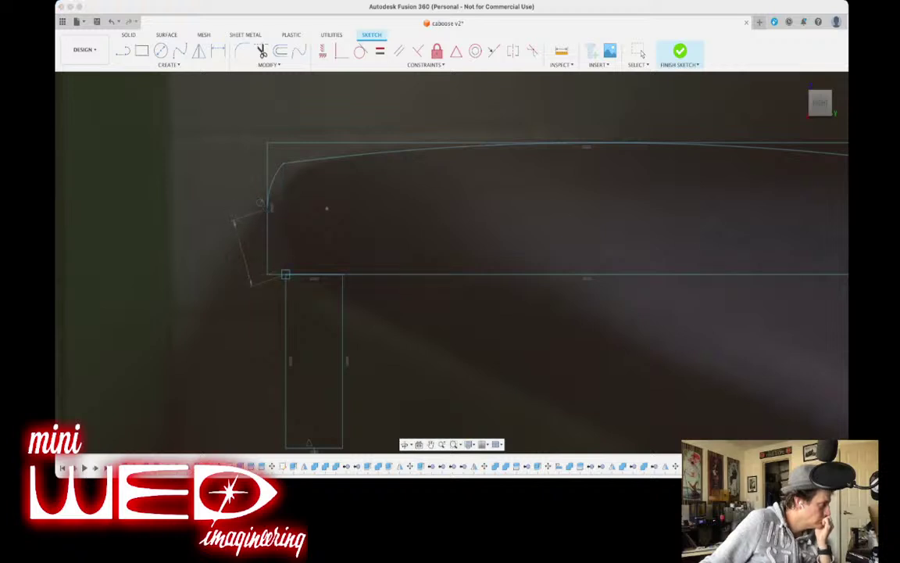
{"action": "key", "text": "Escape"}
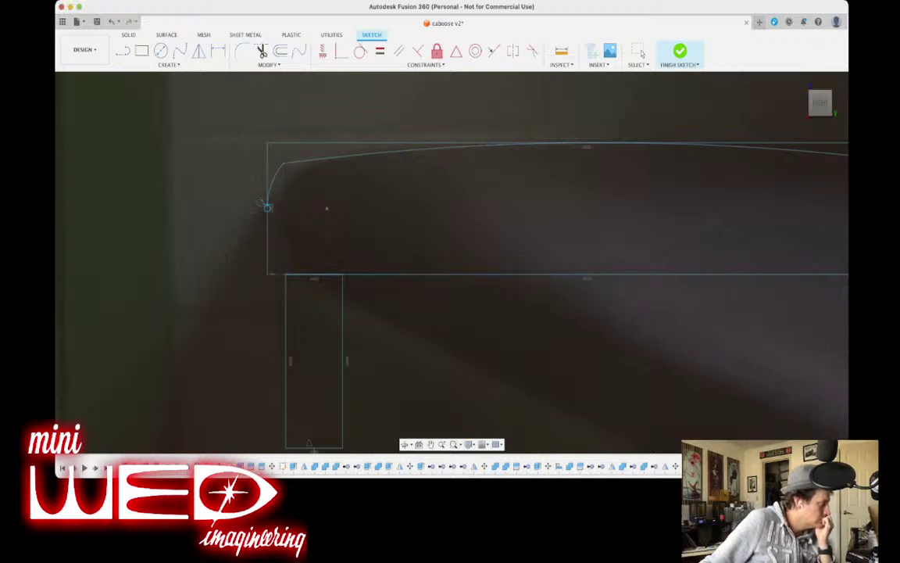
{"action": "scroll", "coordinate": [248, 238], "scroll_direction": "up", "scroll_amount": 5}
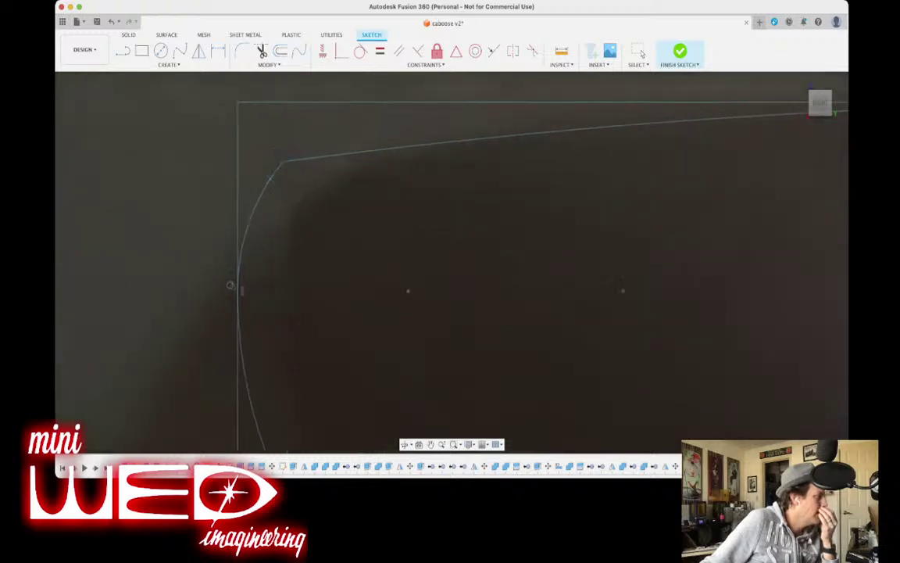
{"action": "left_click", "coordinate": [263, 190]}
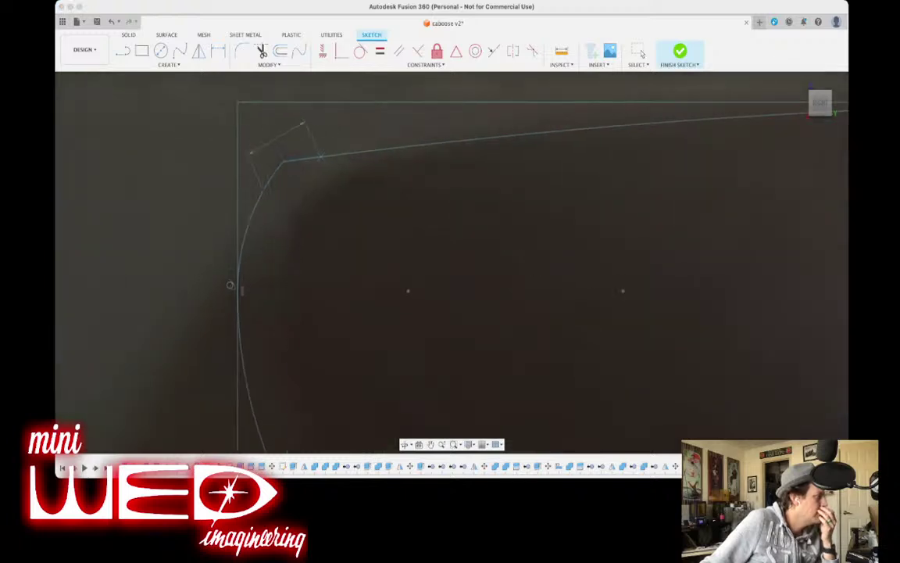
{"action": "key", "text": "Escape"}
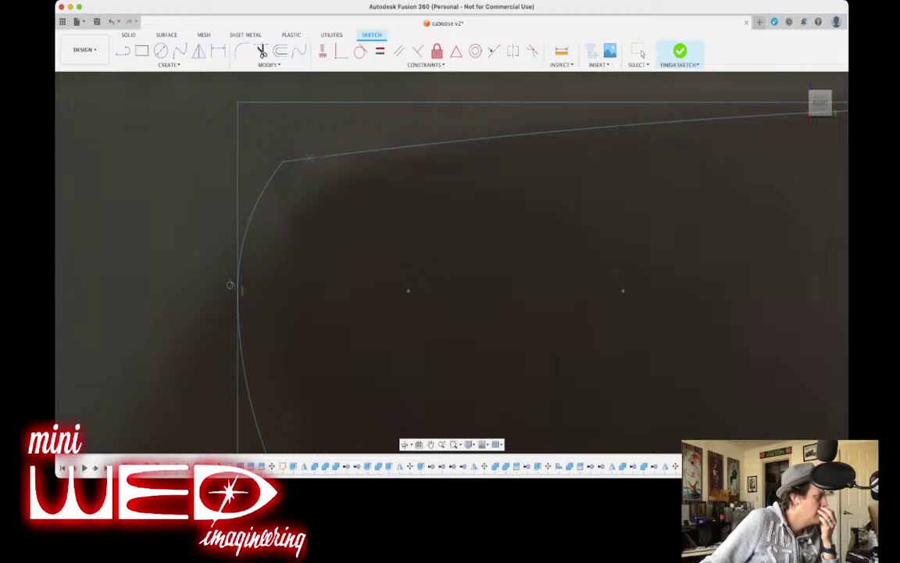
Finish the bench sketch and extrude the cushion profile along the interior to the opposite end wall.
{"action": "scroll", "coordinate": [230, 285], "scroll_direction": "down", "scroll_amount": 10}
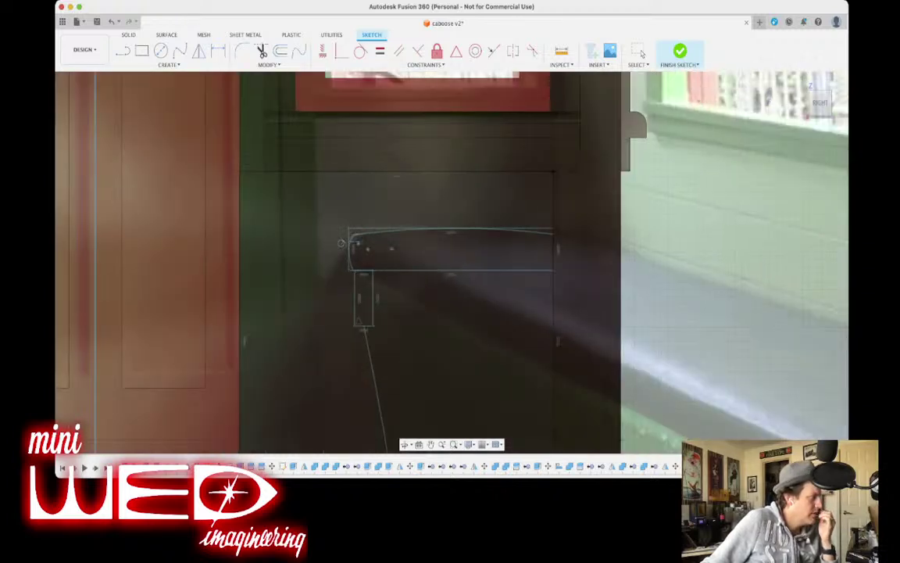
{"action": "scroll", "coordinate": [537, 301], "scroll_direction": "down", "scroll_amount": 4}
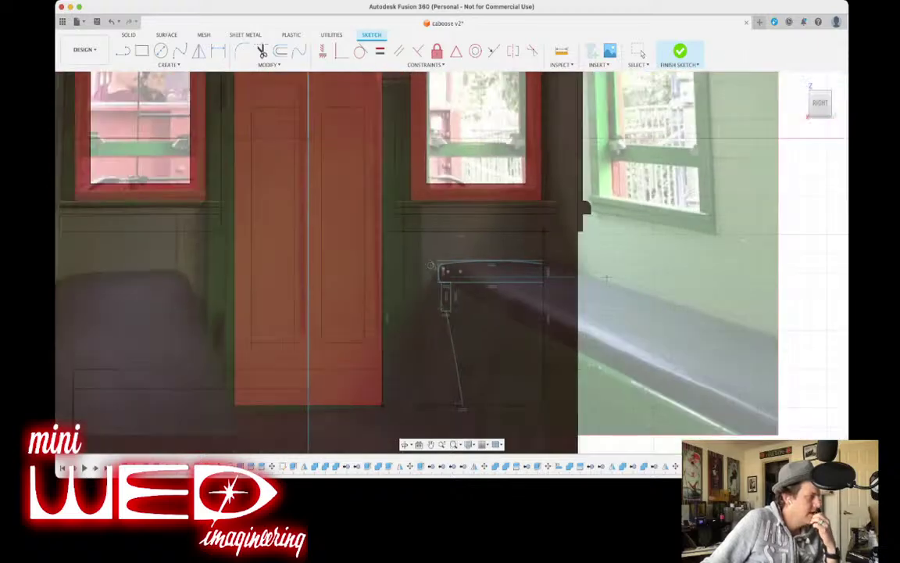
{"action": "scroll", "coordinate": [607, 277], "scroll_direction": "down", "scroll_amount": 4}
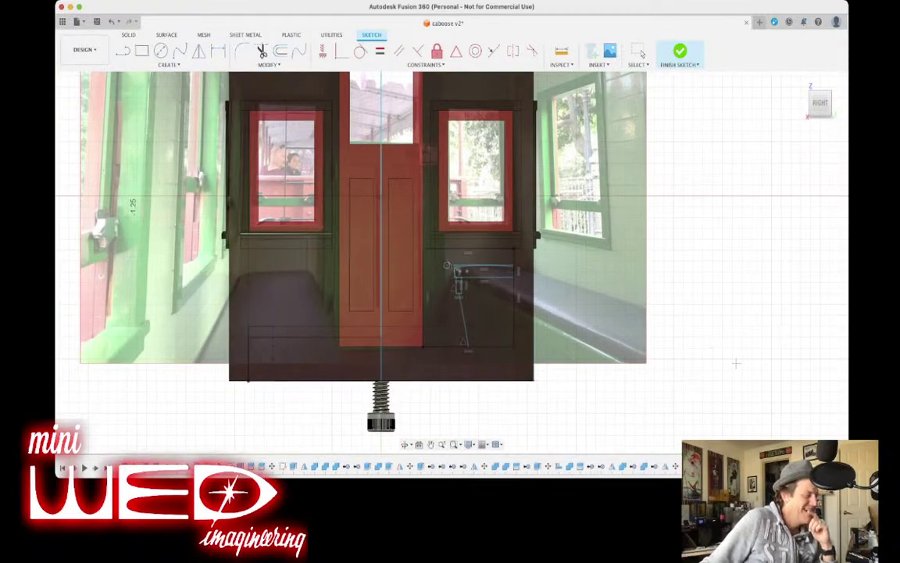
{"action": "left_click", "coordinate": [680, 51]}
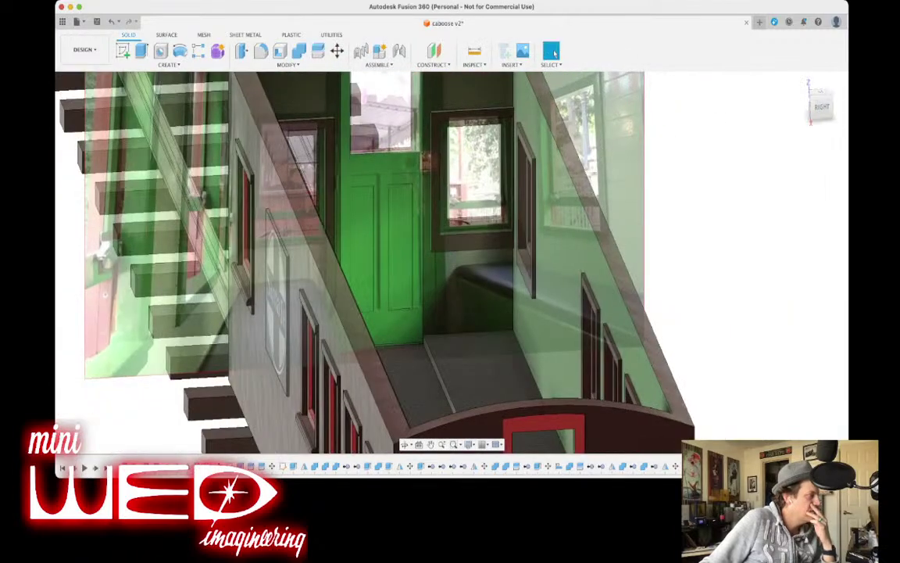
{"action": "key", "text": "e"}
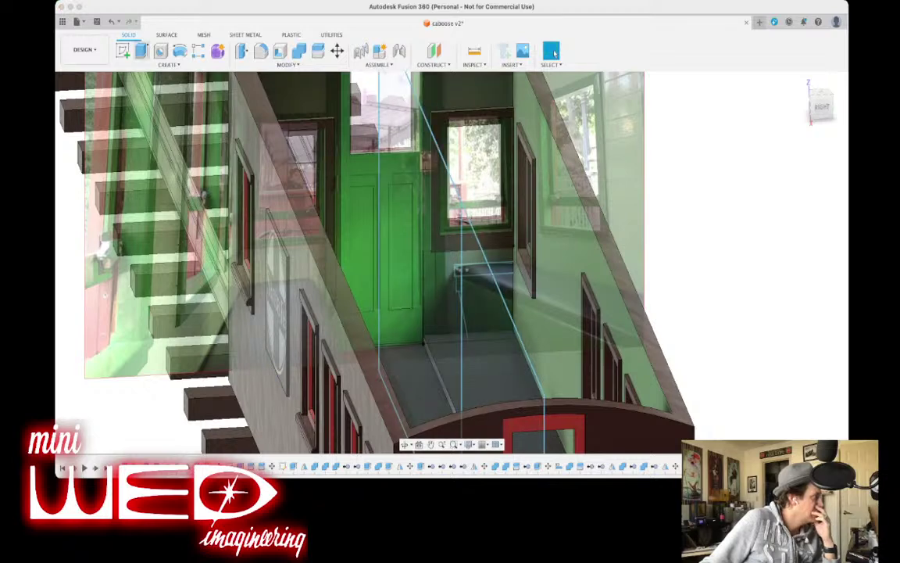
{"action": "scroll", "coordinate": [492, 266], "scroll_direction": "up", "scroll_amount": 5}
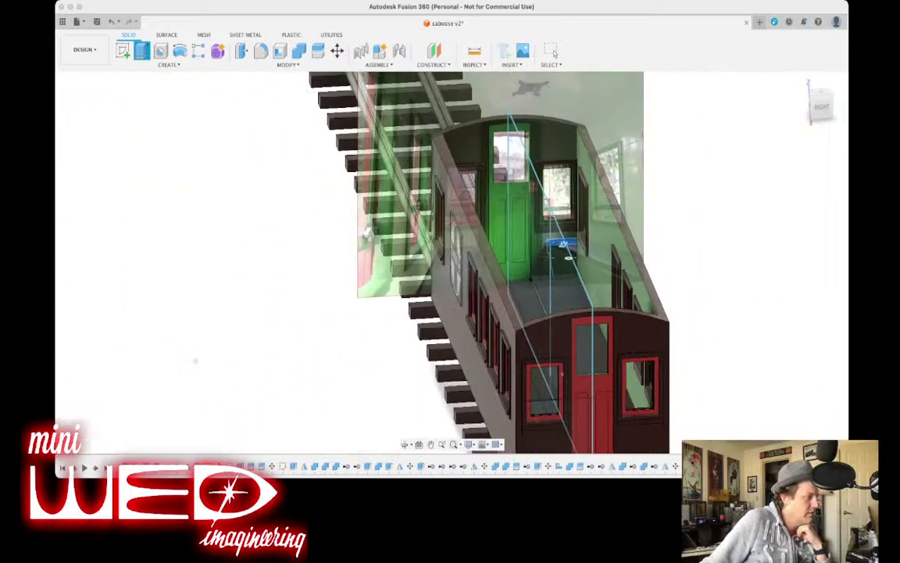
{"action": "left_click_drag", "start_coordinate": [563, 244], "coordinate": [645, 434]}
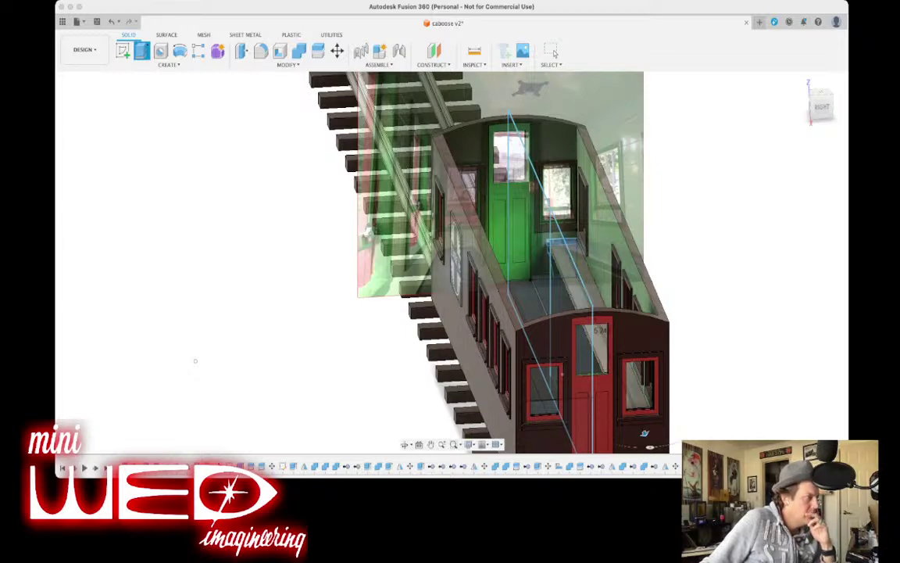
{"action": "left_click", "coordinate": [551, 51]}
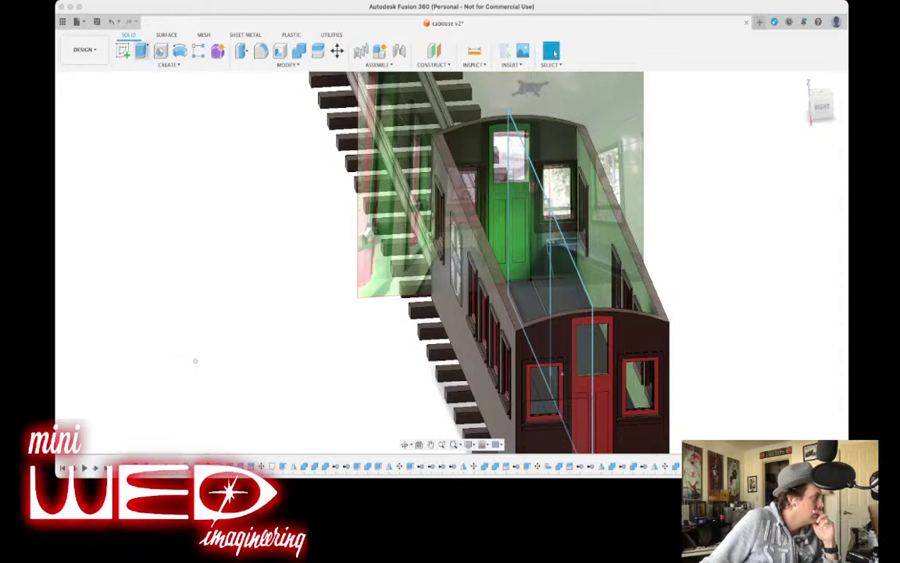
Extrude the bench's base and front support profiles to the opposite end wall and give the cushion a dark leather appearance.
{"action": "left_click", "coordinate": [141, 51]}
{"action": "scroll", "coordinate": [528, 174], "scroll_direction": "up", "scroll_amount": 5}
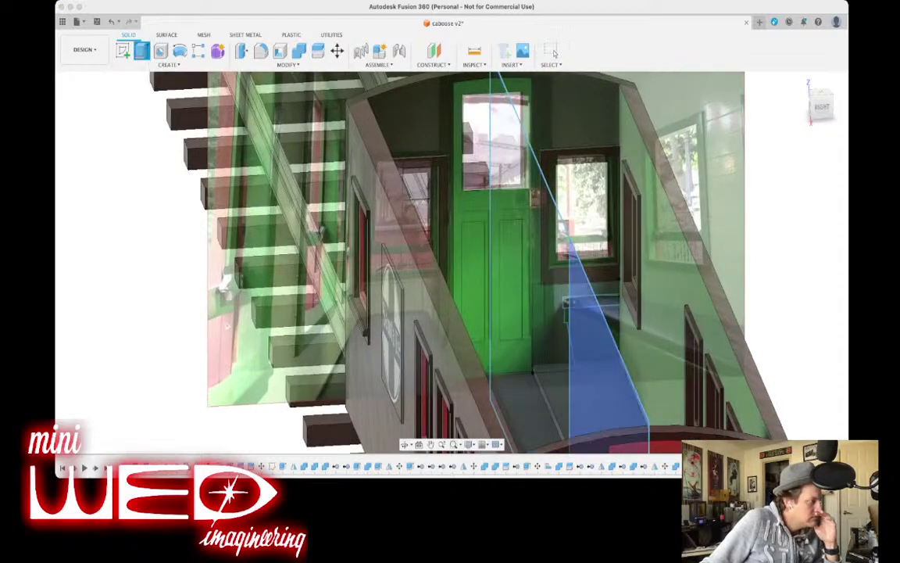
{"action": "scroll", "coordinate": [579, 327], "scroll_direction": "up", "scroll_amount": 3}
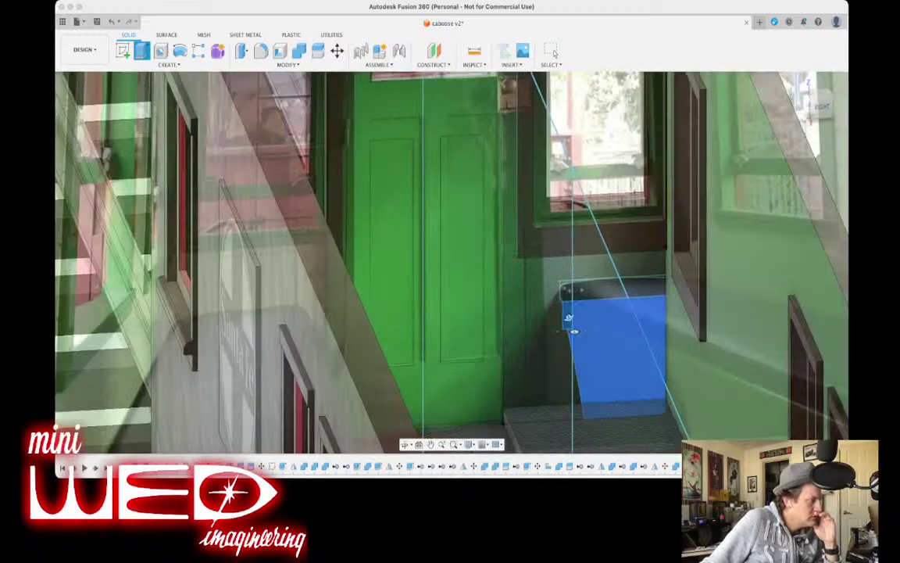
{"action": "scroll", "coordinate": [574, 331], "scroll_direction": "down", "scroll_amount": 5}
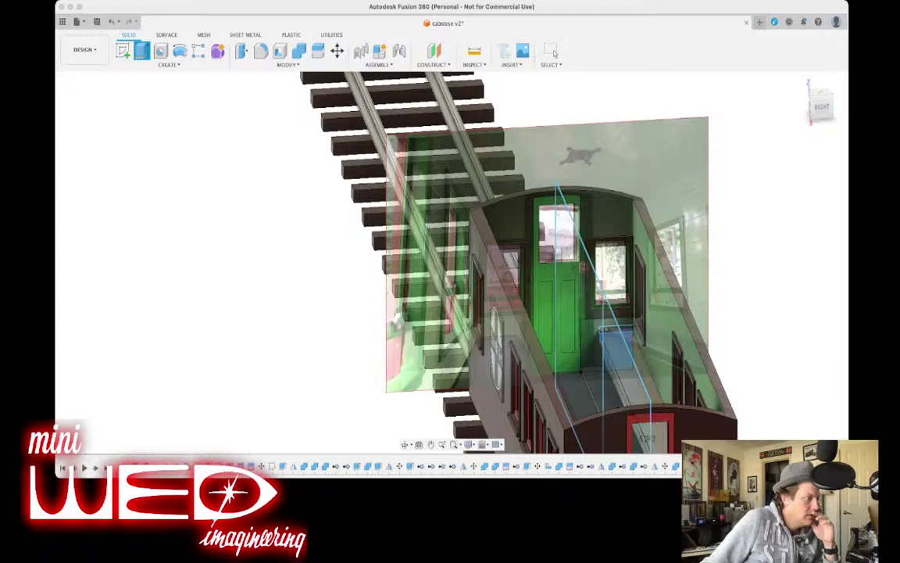
{"action": "left_click", "coordinate": [552, 51]}
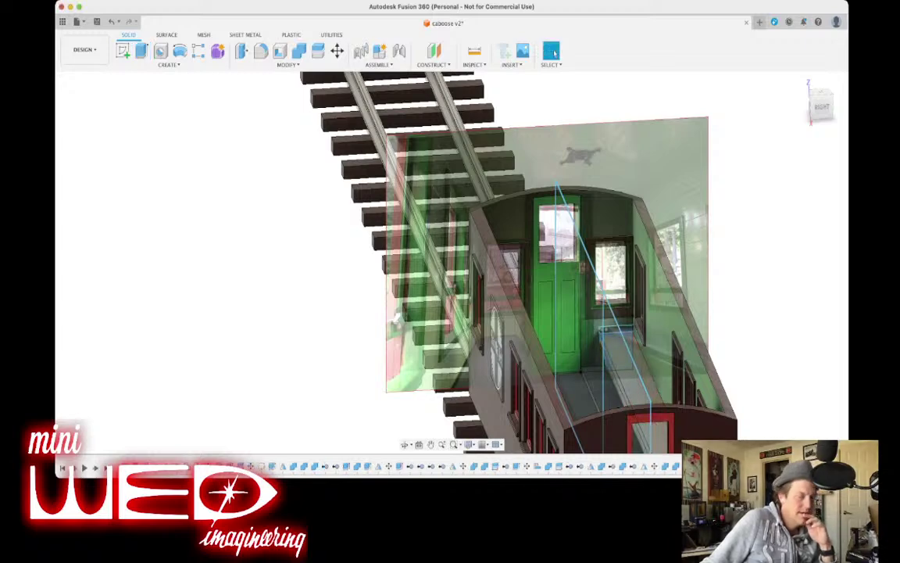
{"action": "middle_click_drag", "start_coordinate": [203, 453], "coordinate": [150, 393]}
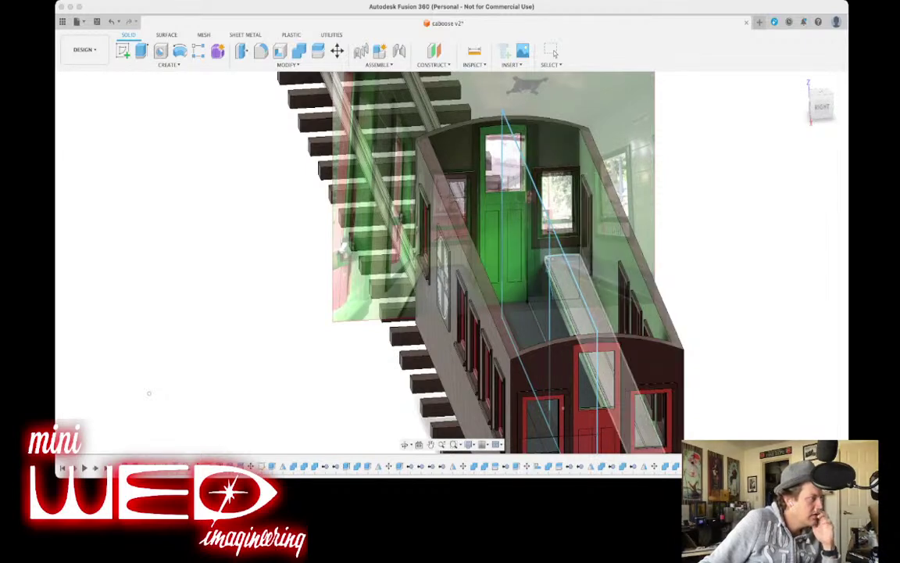
{"action": "left_click", "coordinate": [554, 53]}
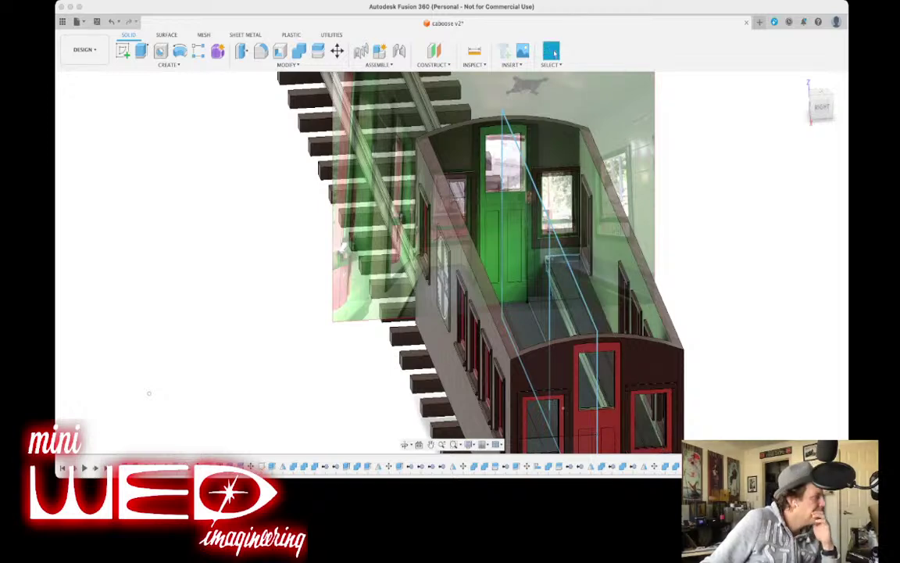
Mirror the bench bodies across the car's lengthwise centre plane to form the bench along the other side wall.
{"action": "middle_click_drag", "start_coordinate": [451, 254], "coordinate": [388, 254], "text": "shift"}
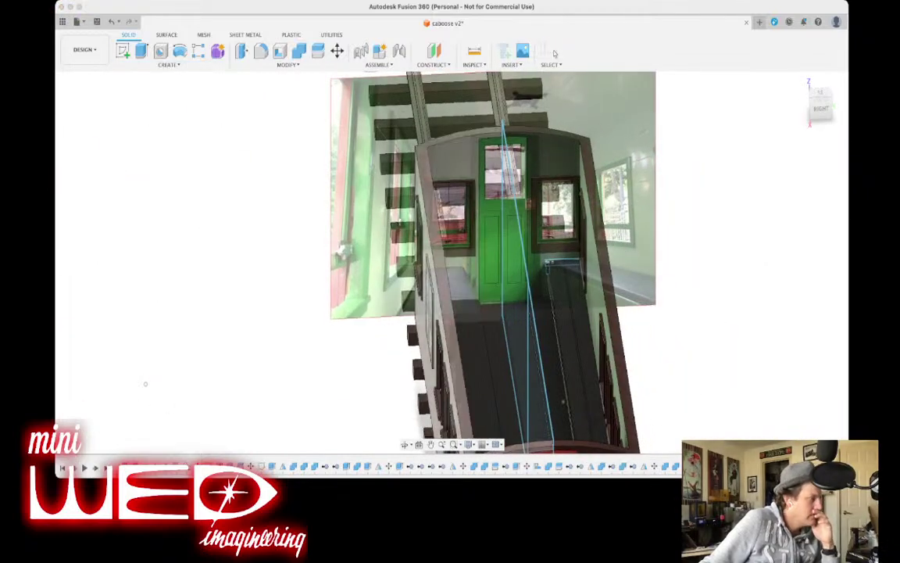
{"action": "left_click", "coordinate": [577, 352]}
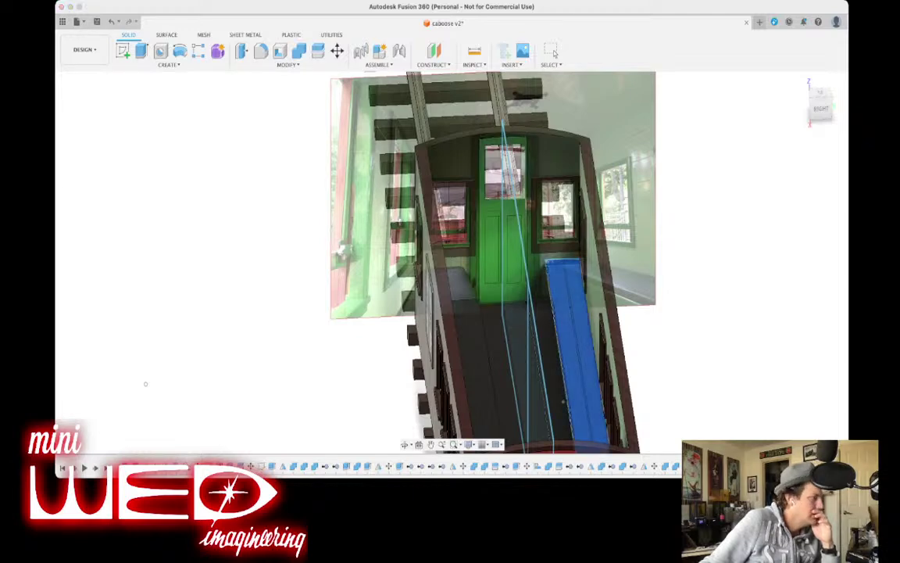
{"action": "left_click_drag", "start_coordinate": [820, 108], "coordinate": [839, 105]}
{"action": "middle_click_drag", "start_coordinate": [163, 412], "coordinate": [171, 415], "text": "shift"}
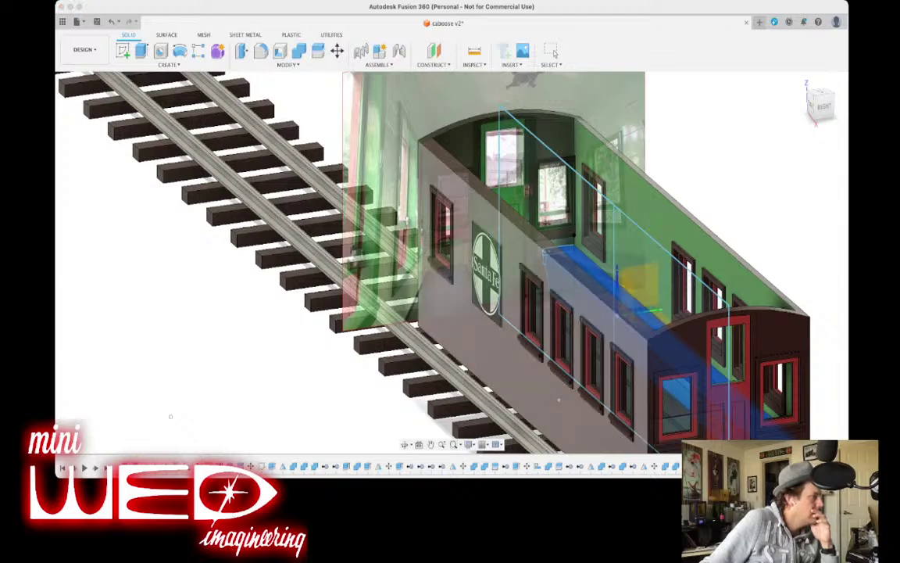
{"action": "left_click", "coordinate": [627, 297]}
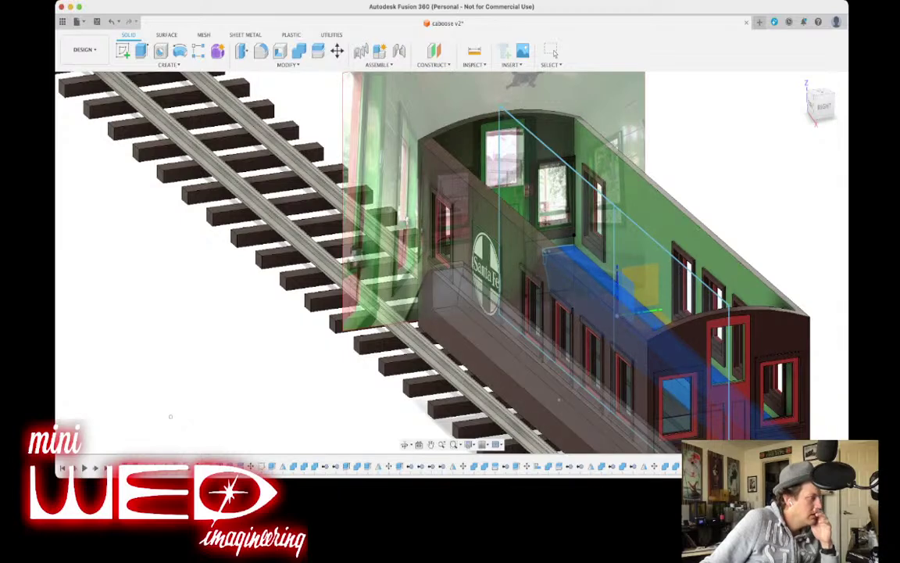
{"action": "left_click", "coordinate": [552, 52]}
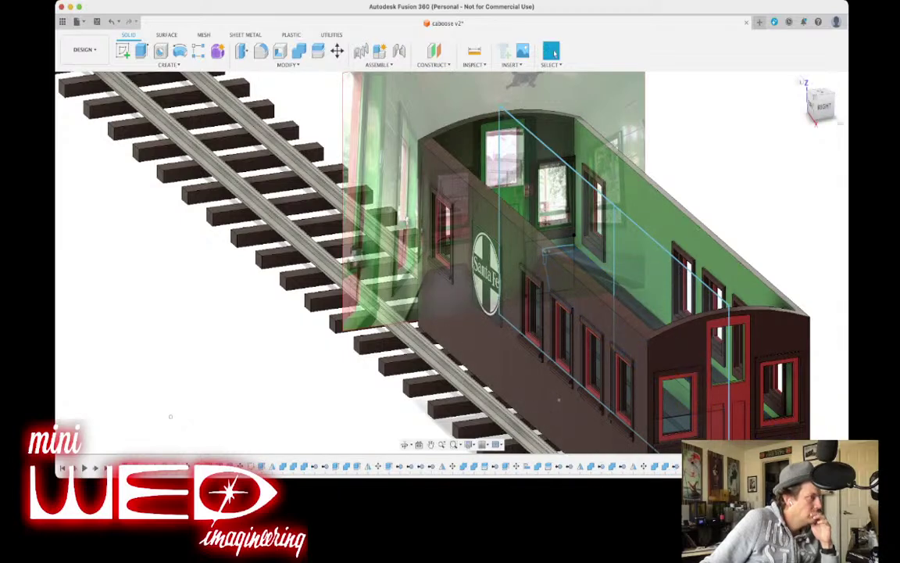
Hide the reference photo and apply the green appearance to the interior end wall on both sides of the door.
{"action": "mouse_move", "coordinate": [170, 416]}
{"action": "middle_mouse_down", "text": "shift"}
{"action": "mouse_move", "coordinate": [144, 346]}
{"action": "mouse_move", "coordinate": [143, 365]}
{"action": "middle_mouse_up", "text": "shift"}
{"action": "key", "text": "v"}
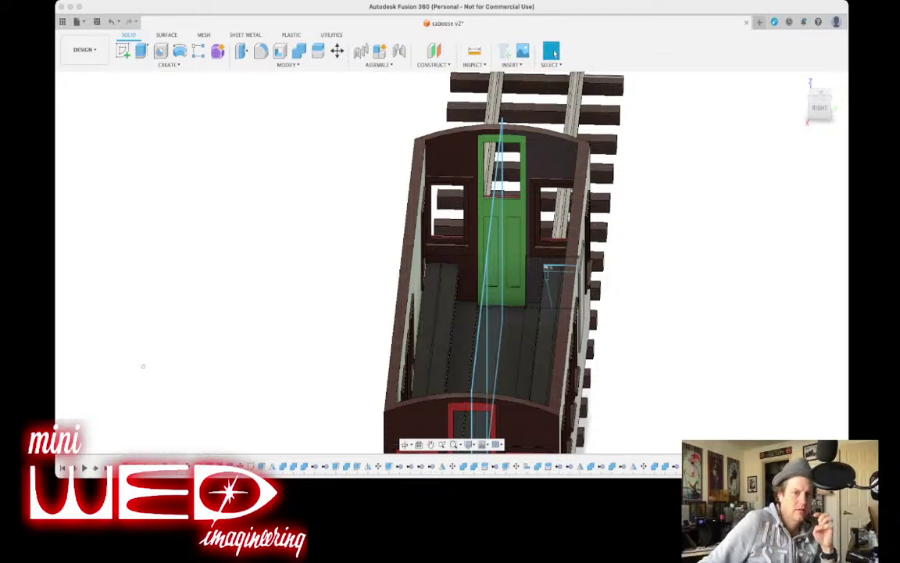
{"action": "key", "text": "v"}
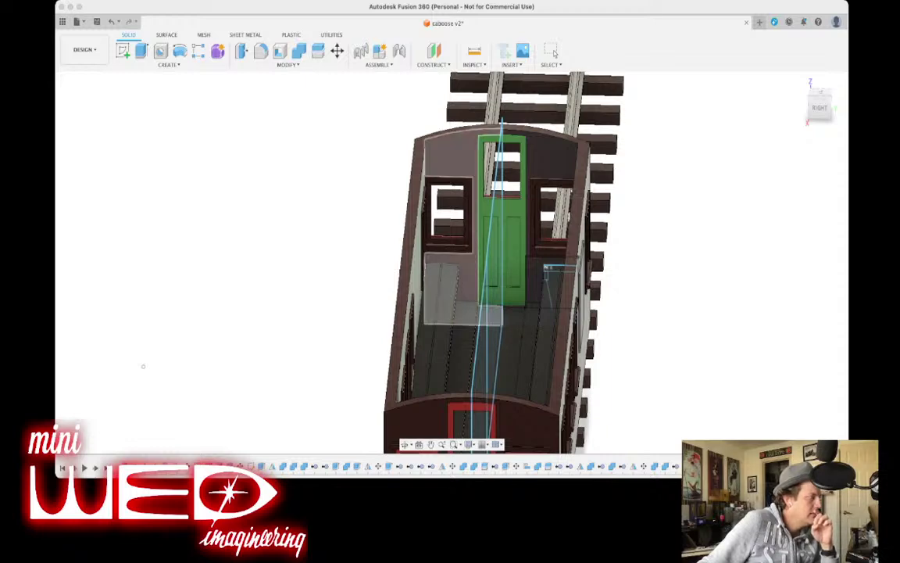
{"action": "scroll", "coordinate": [550, 158], "scroll_direction": "up", "scroll_amount": 5}
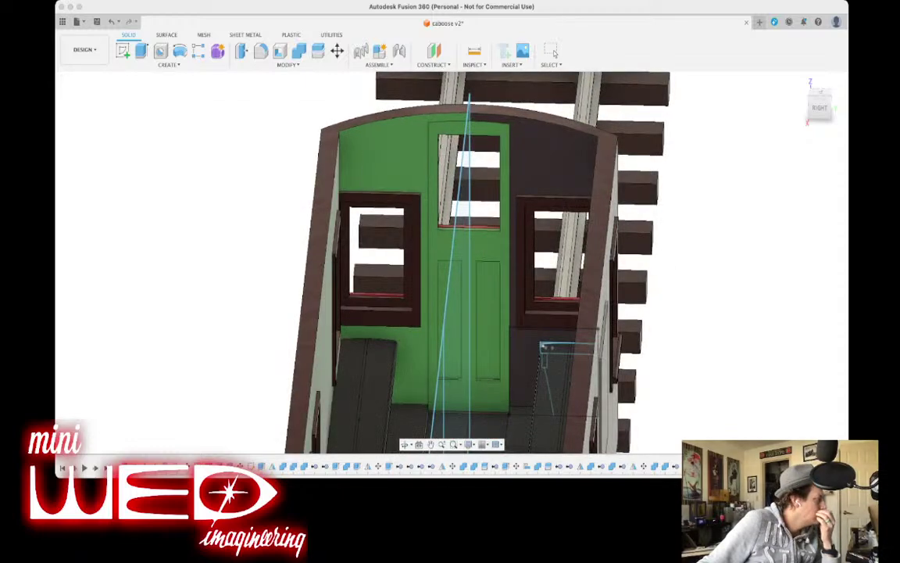
{"action": "left_click", "coordinate": [550, 160]}
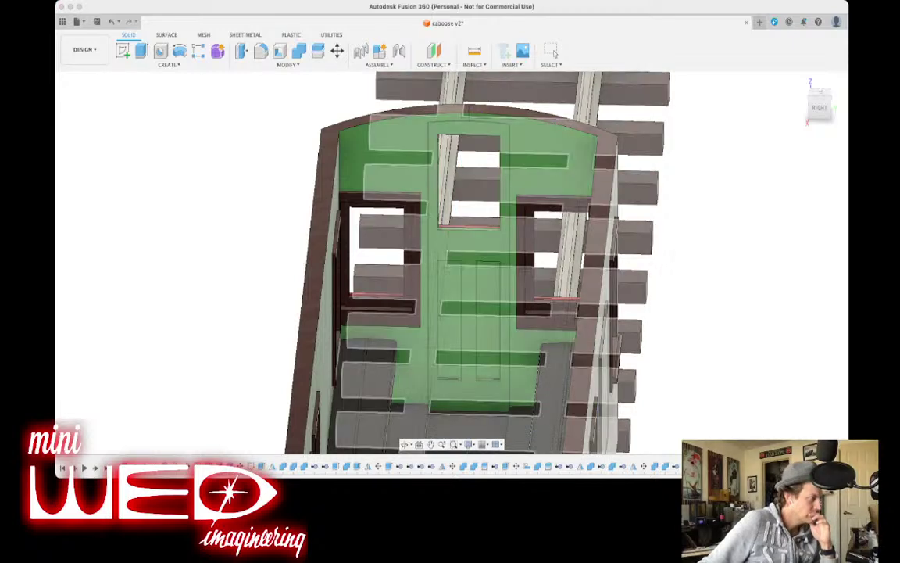
Apply a dark green appearance to both window frames on the interior end wall.
{"action": "scroll", "coordinate": [560, 255], "scroll_direction": "down", "scroll_amount": 5}
{"action": "mouse_move", "coordinate": [451, 253]}
{"action": "middle_mouse_down", "text": "shift"}
{"action": "mouse_move", "coordinate": [598, 219]}
{"action": "mouse_move", "coordinate": [352, 233]}
{"action": "mouse_move", "coordinate": [355, 252]}
{"action": "mouse_move", "coordinate": [458, 266]}
{"action": "mouse_move", "coordinate": [532, 235]}
{"action": "mouse_move", "coordinate": [473, 252]}
{"action": "middle_mouse_up", "text": "shift"}
{"action": "scroll", "coordinate": [577, 241], "scroll_direction": "up", "scroll_amount": 8}
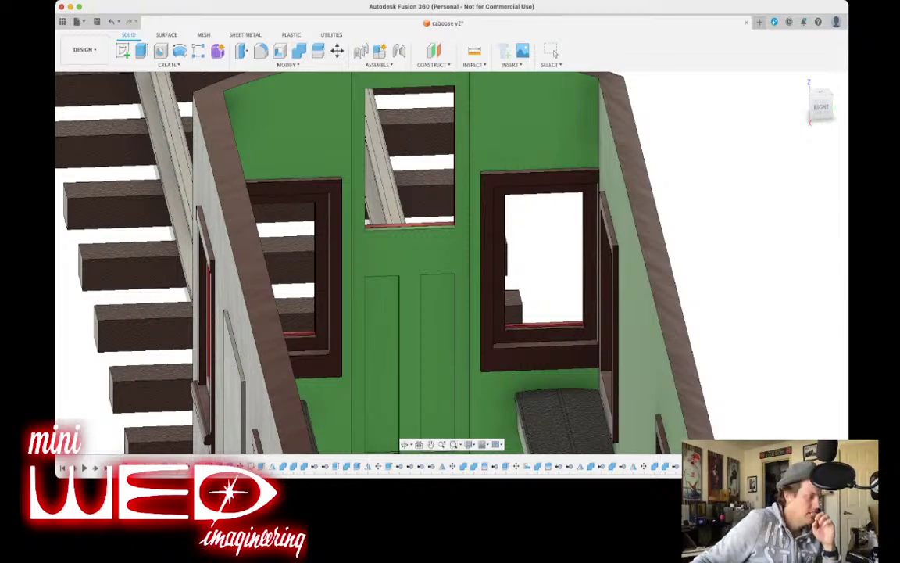
{"action": "scroll", "coordinate": [598, 179], "scroll_direction": "up", "scroll_amount": 5}
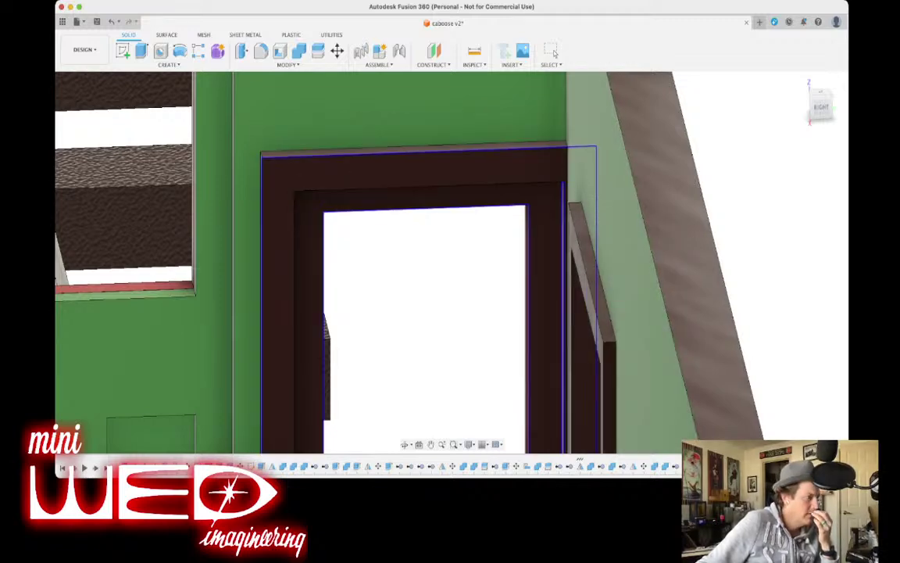
{"action": "scroll", "coordinate": [600, 190], "scroll_direction": "down", "scroll_amount": 8}
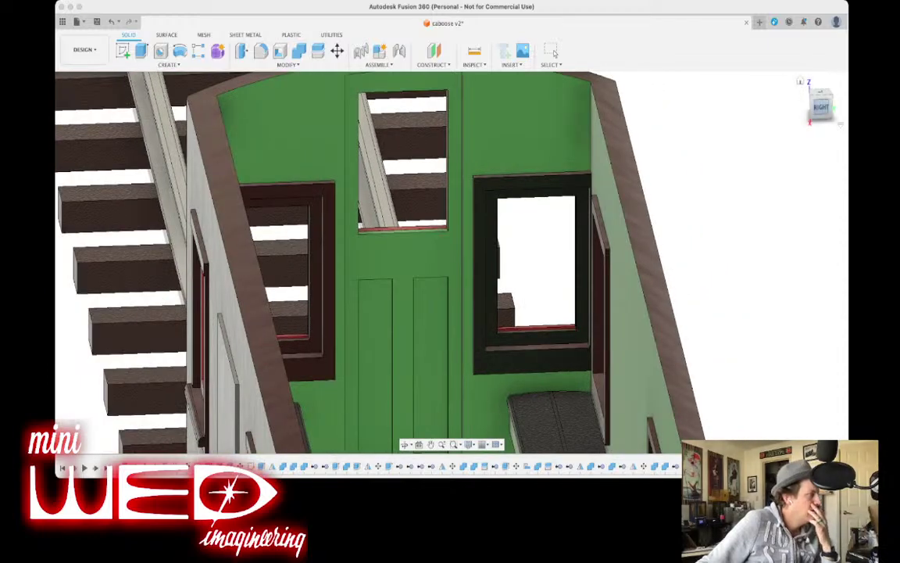
{"action": "left_click_drag", "start_coordinate": [821, 107], "coordinate": [783, 114]}
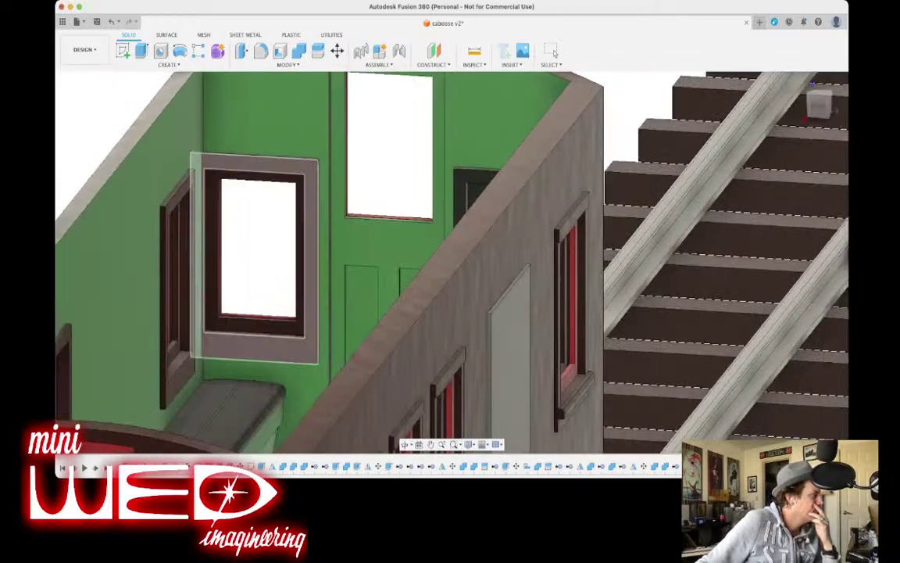
{"action": "left_click", "coordinate": [257, 347]}
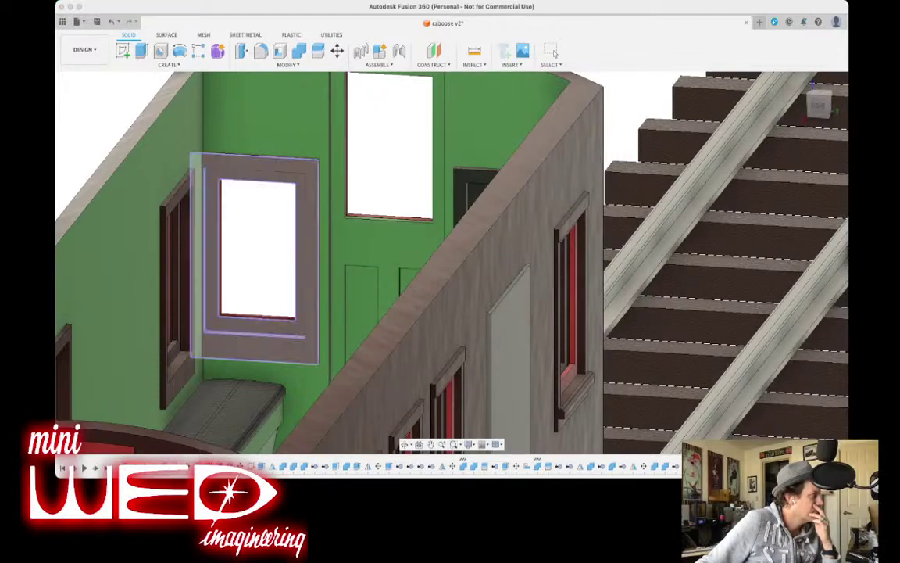
{"action": "key", "text": "Escape"}
Apply the dark green appearance to the interior face of the end door and its two recessed panels.
{"action": "scroll", "coordinate": [347, 174], "scroll_direction": "down", "scroll_amount": 4}
{"action": "mouse_move", "coordinate": [818, 107]}
{"action": "left_mouse_down"}
{"action": "mouse_move", "coordinate": [843, 131]}
{"action": "mouse_move", "coordinate": [868, 111]}
{"action": "mouse_move", "coordinate": [850, 108]}
{"action": "left_mouse_up"}
{"action": "left_click", "coordinate": [383, 224]}
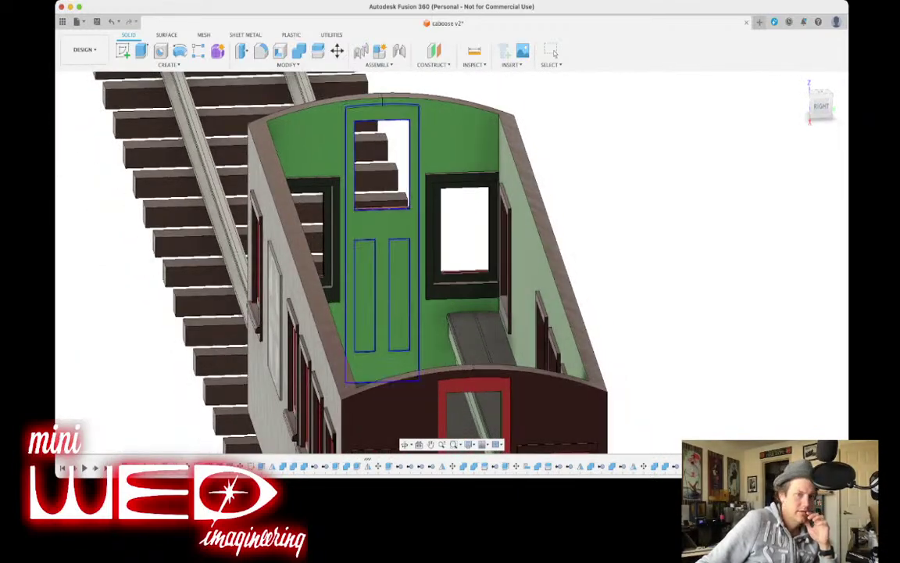
{"action": "key", "text": "v"}
{"action": "key", "text": "Escape"}
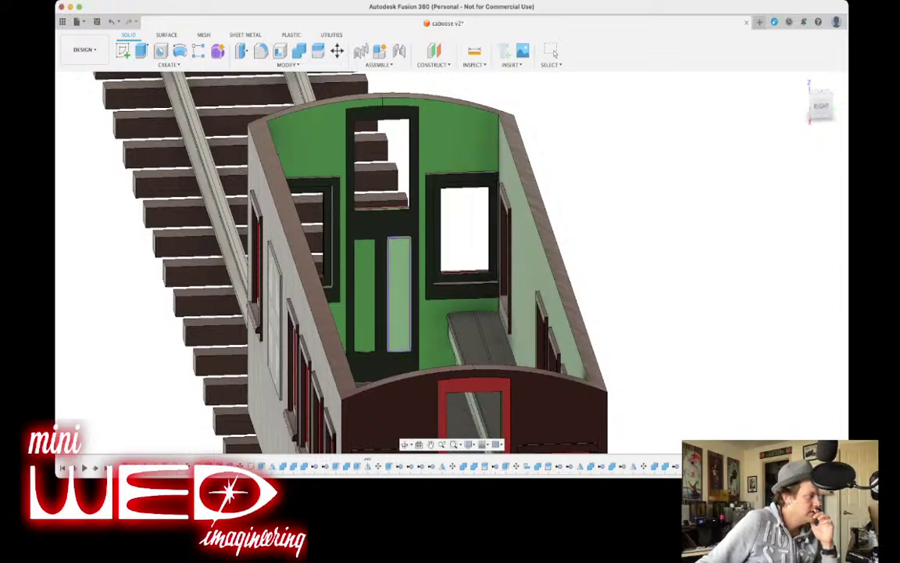
{"action": "left_click", "coordinate": [400, 294]}
{"action": "left_click", "coordinate": [365, 294], "text": "shift"}
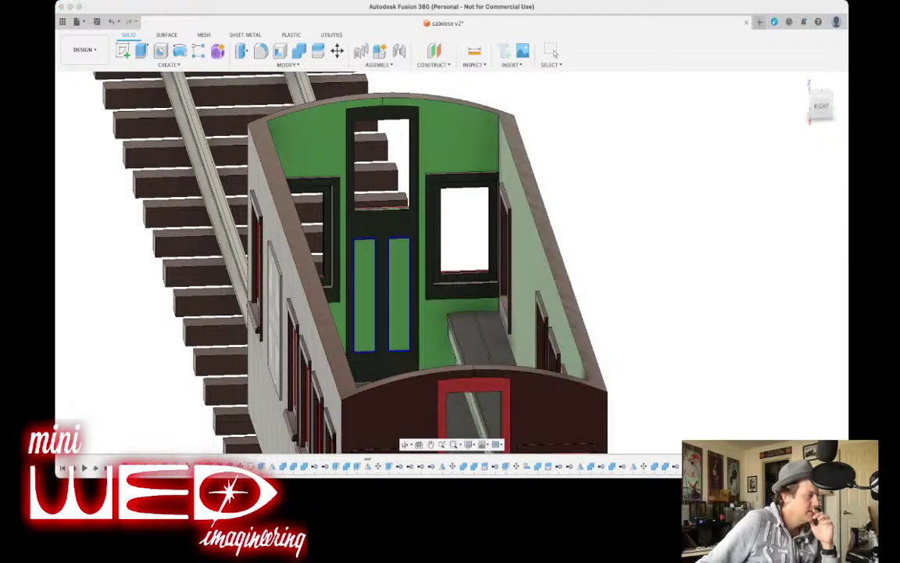
{"action": "left_click_drag", "start_coordinate": [734, 266], "coordinate": [365, 295]}
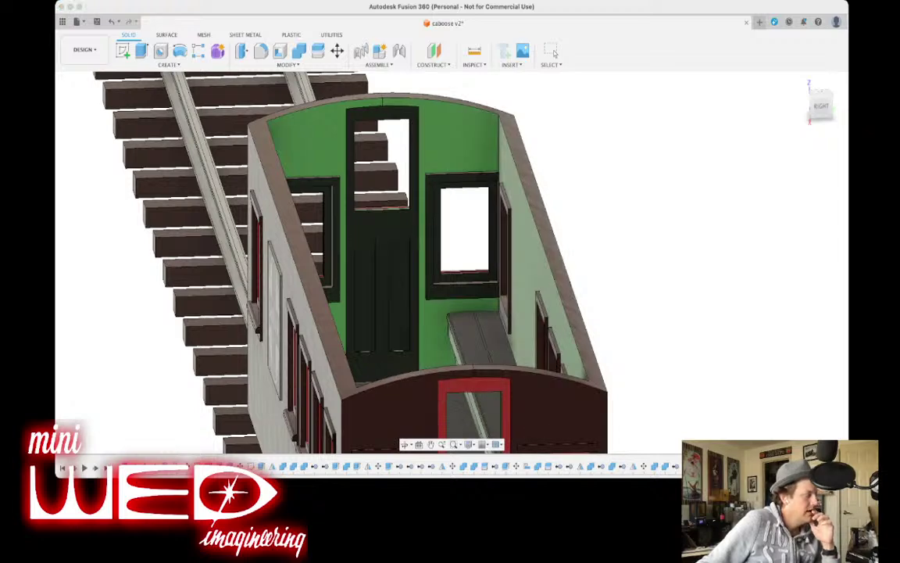
Show the tall grey partition walls inside the car body and check their placement among the benches.
{"action": "mouse_move", "coordinate": [820, 95]}
{"action": "left_mouse_down"}
{"action": "mouse_move", "coordinate": [810, 78]}
{"action": "mouse_move", "coordinate": [792, 86]}
{"action": "mouse_move", "coordinate": [813, 87]}
{"action": "left_mouse_up"}
{"action": "middle_click_drag", "start_coordinate": [452, 263], "coordinate": [518, 258], "text": "shift"}
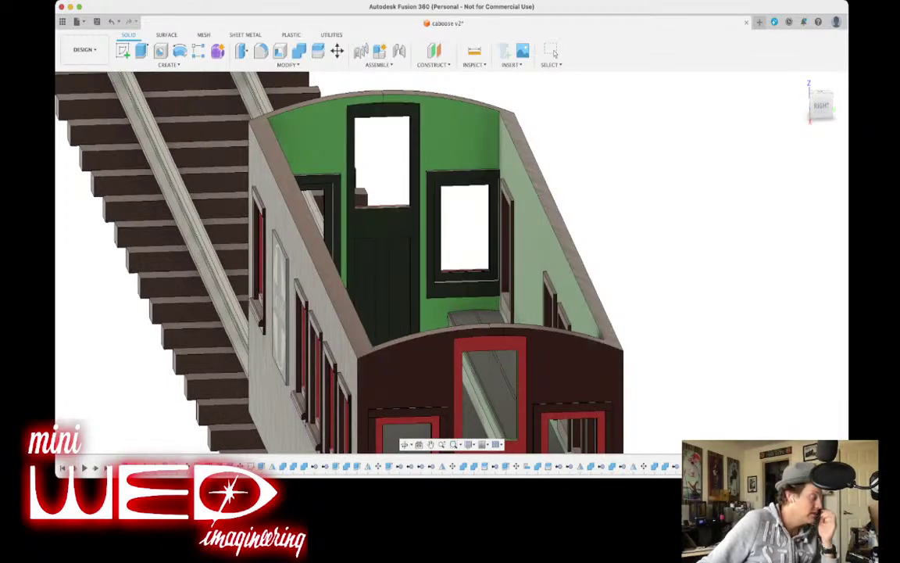
{"action": "scroll", "coordinate": [471, 244], "scroll_direction": "down", "scroll_amount": 4}
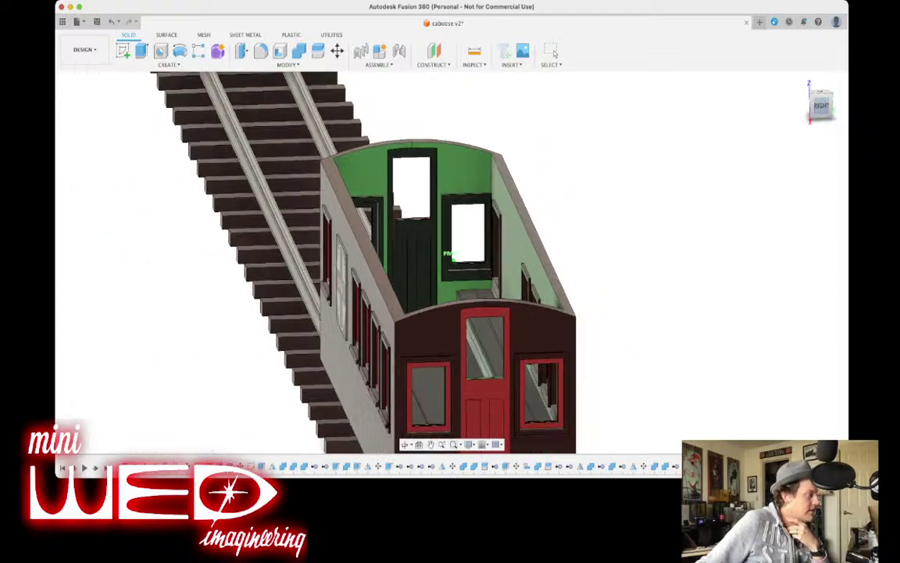
{"action": "middle_click_drag", "start_coordinate": [453, 259], "coordinate": [399, 290], "text": "shift"}
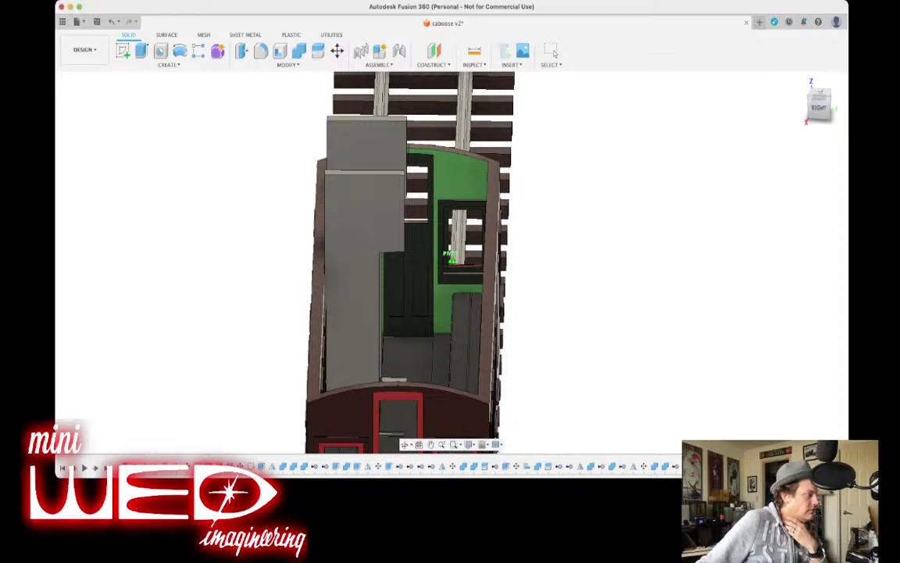
{"action": "mouse_move", "coordinate": [451, 261]}
{"action": "middle_mouse_down", "text": "shift"}
{"action": "mouse_move", "coordinate": [361, 265]}
{"action": "mouse_move", "coordinate": [539, 270]}
{"action": "middle_mouse_up", "text": "shift"}
{"action": "middle_click_drag", "start_coordinate": [437, 227], "coordinate": [277, 250], "text": "shift"}
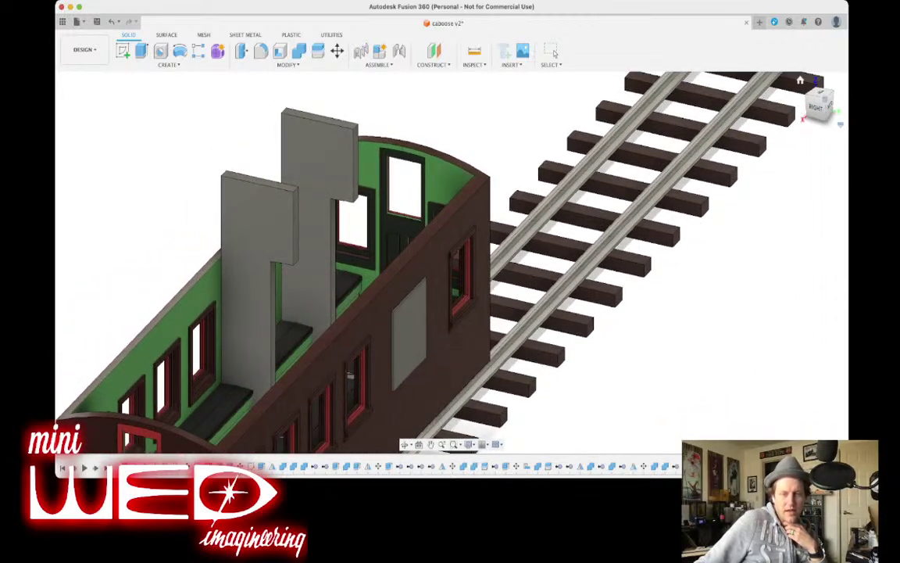